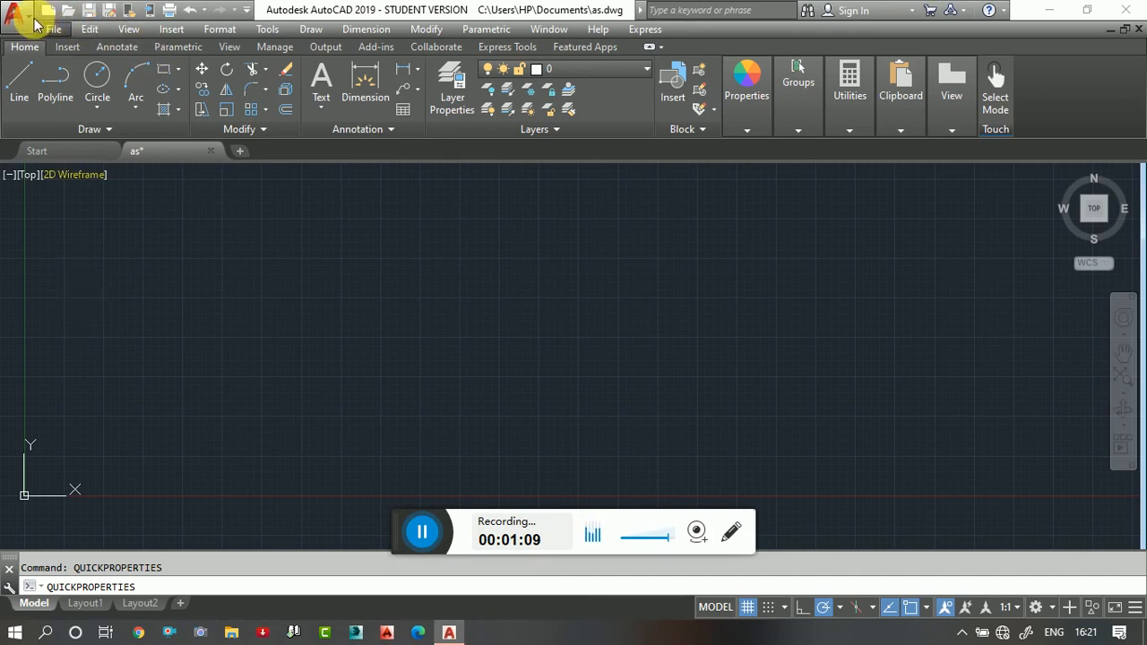
# Remove the Redo and Undo commands from the Quick Access Toolbar
pyautogui.click(247, 10)
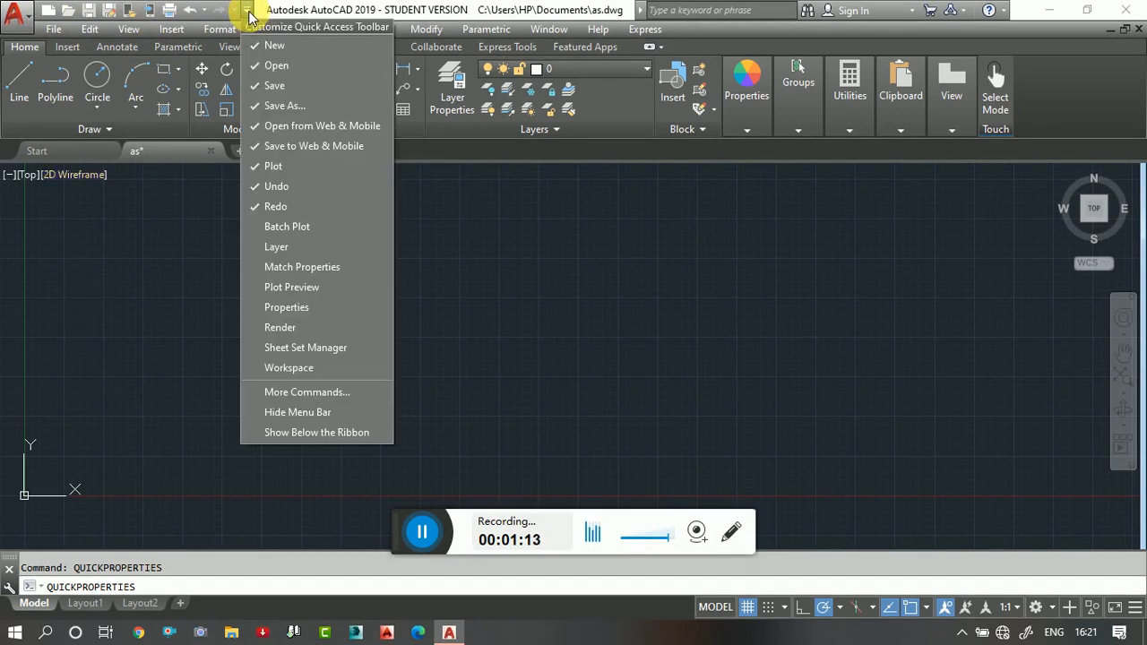
pyautogui.click(275, 207)
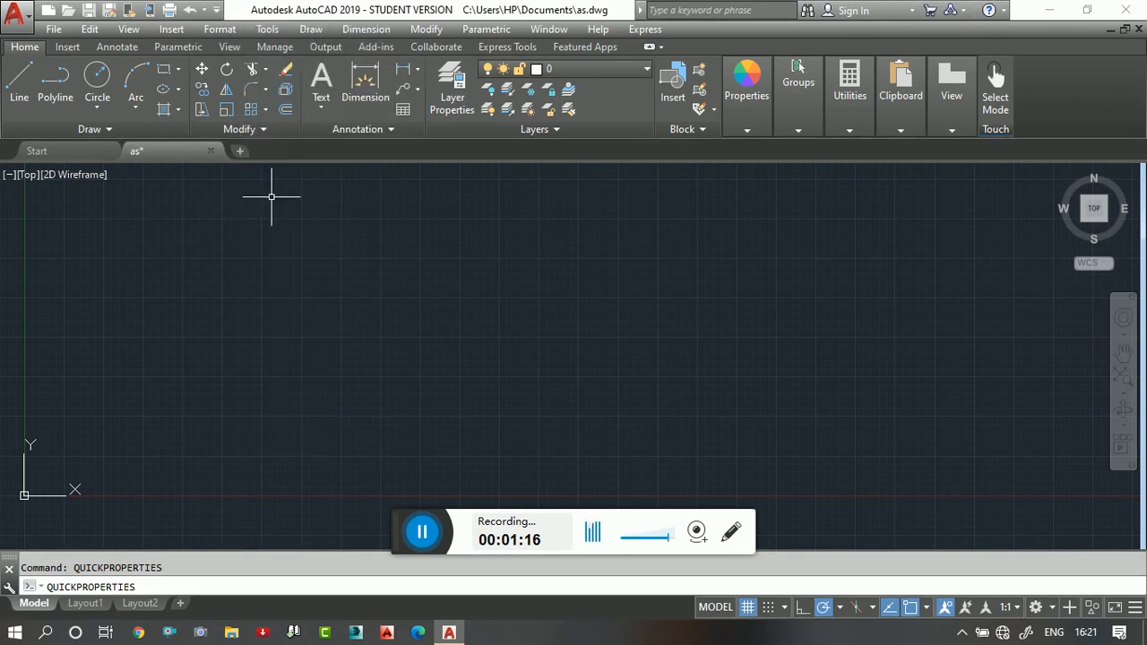
pyautogui.click(217, 9)
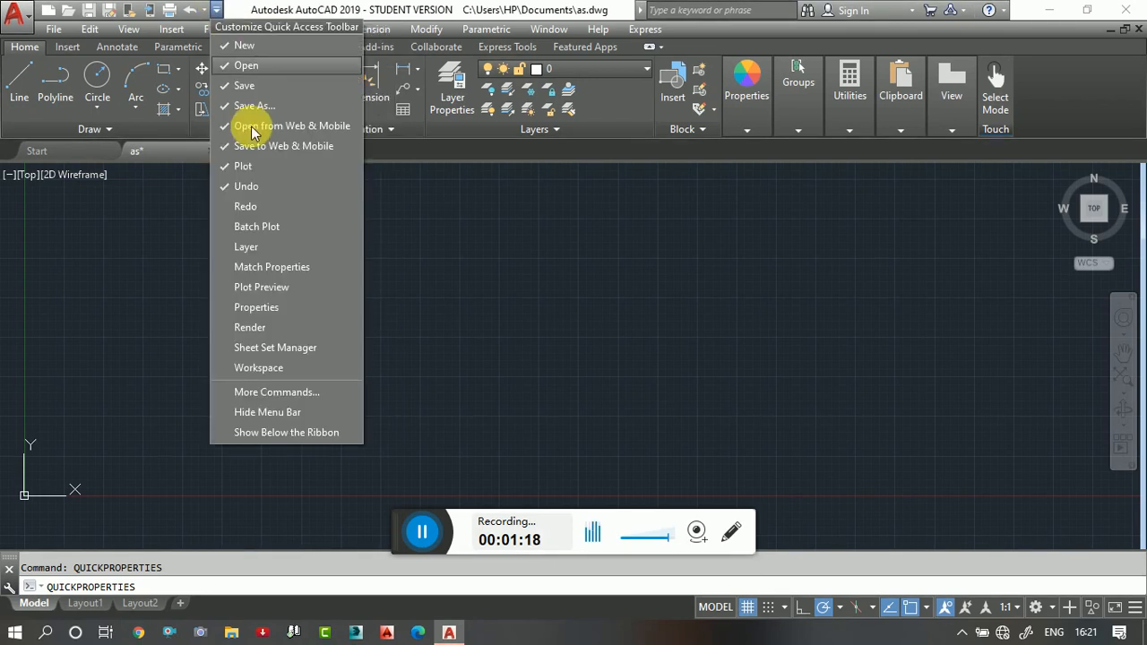
pyautogui.click(245, 192)
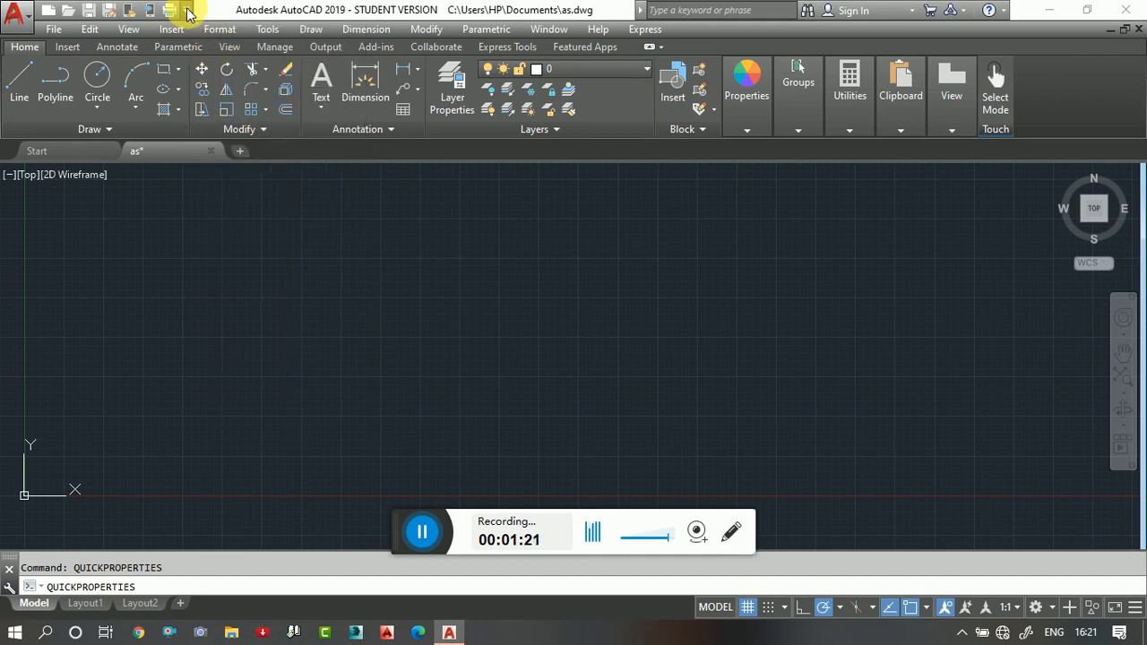
# Add the Undo and Redo commands back to the Quick Access Toolbar
pyautogui.click(189, 11)
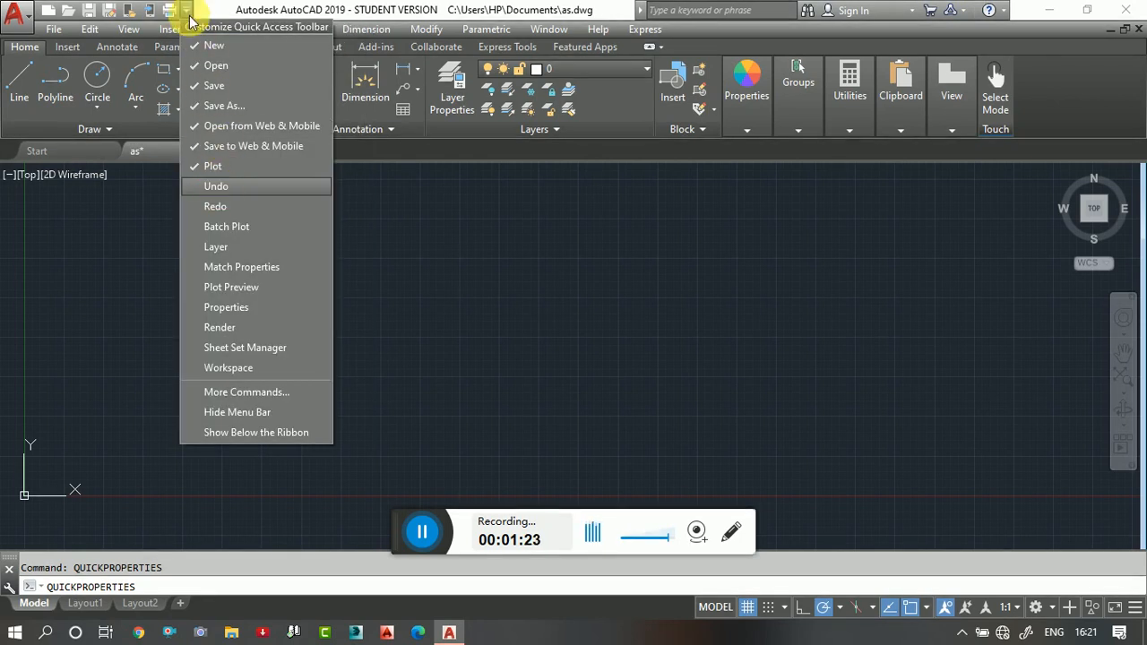
pyautogui.click(215, 187)
pyautogui.click(219, 16)
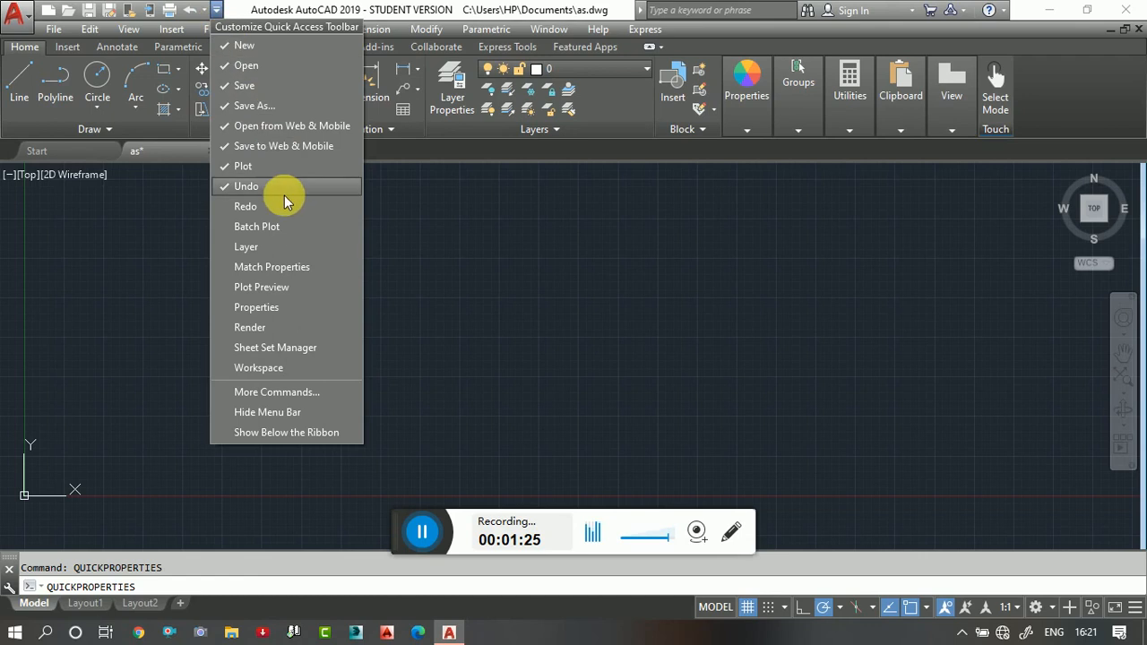
pyautogui.click(287, 205)
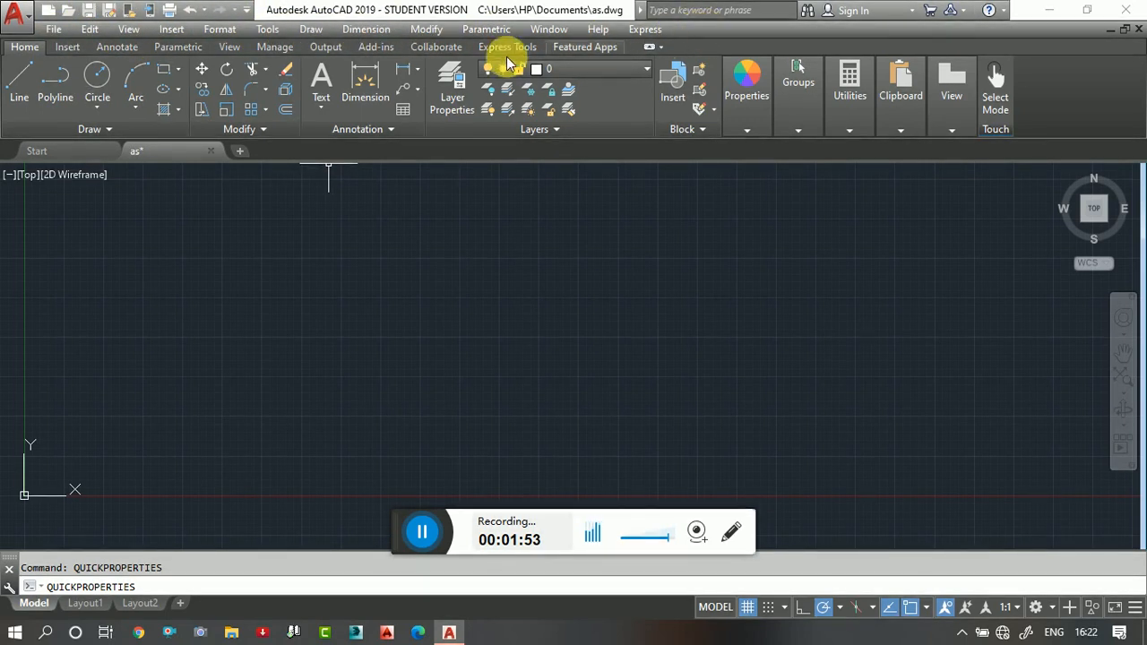
pyautogui.click(50, 28)
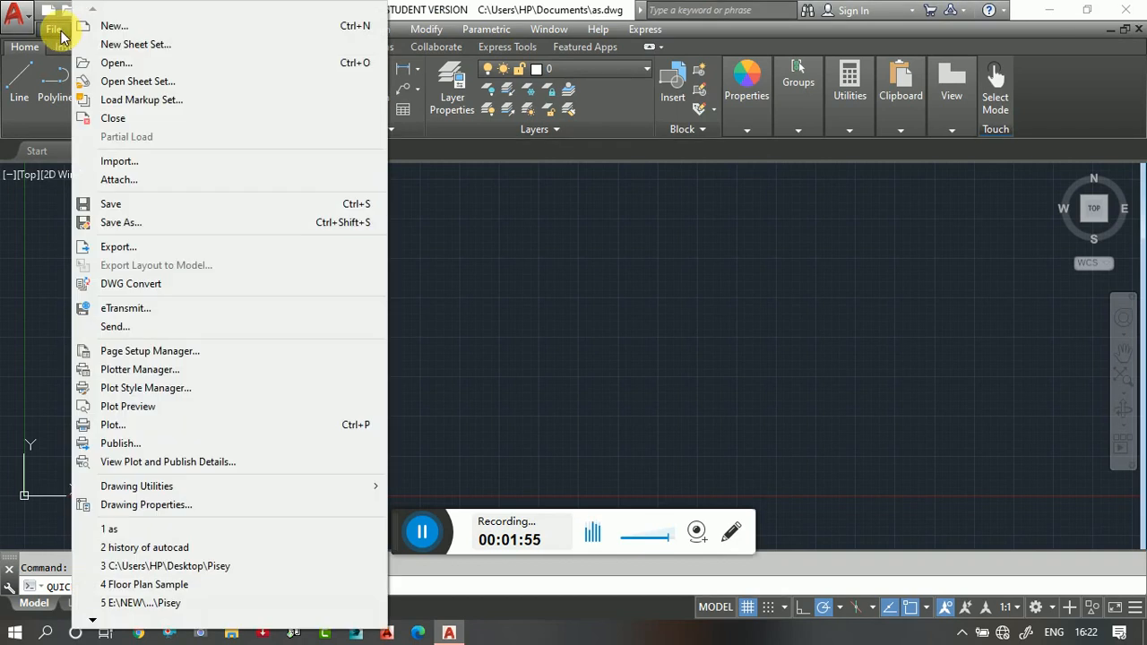
pyautogui.click(436, 275)
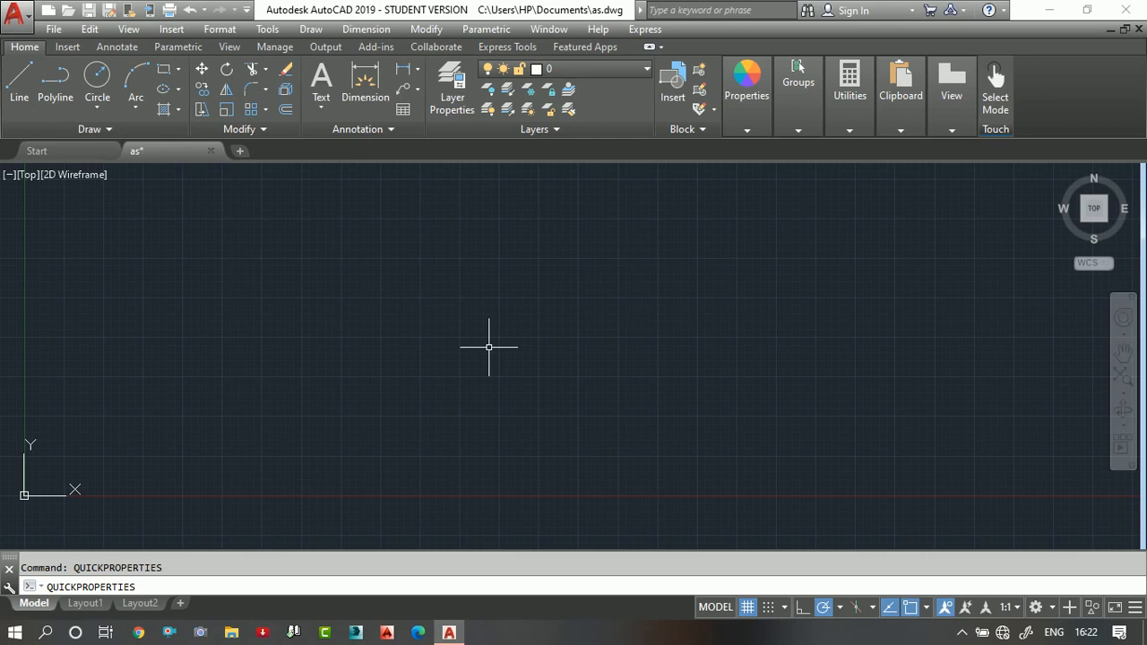
# Clear the leftover command text and hide the menu bar by setting the MENUBAR system variable to 0
pyautogui.write('E')
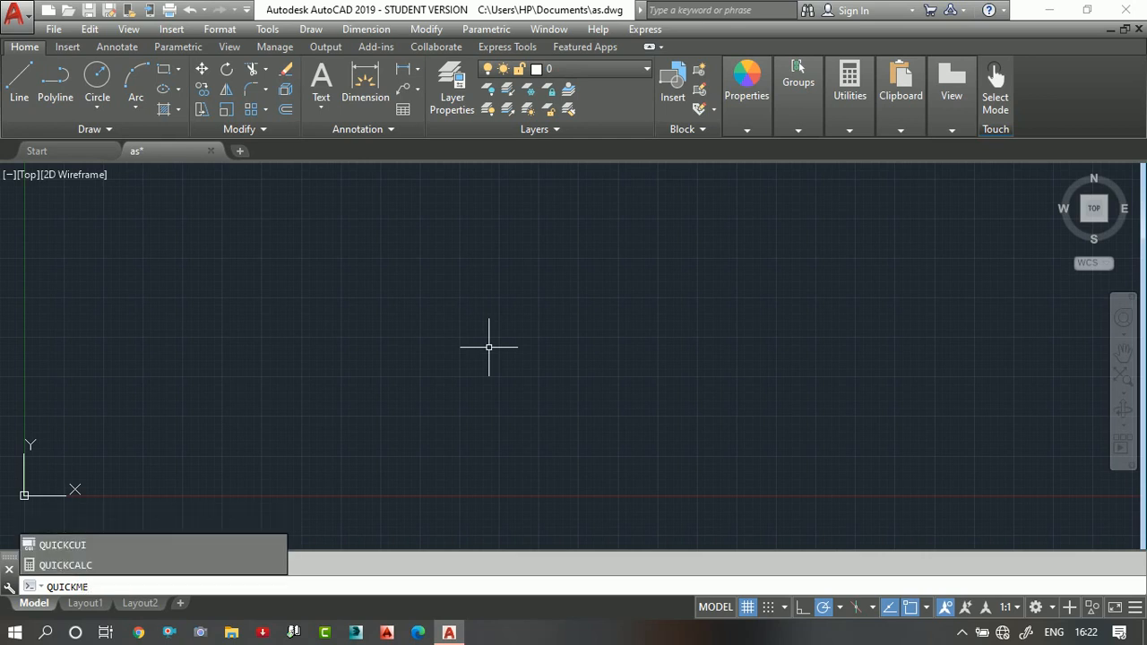
pyautogui.press('BackSpace')
pyautogui.press('BackSpace')
pyautogui.press('BackSpace')
pyautogui.press('BackSpace')
pyautogui.press('BackSpace')
pyautogui.press('BackSpace')
pyautogui.press('Return')
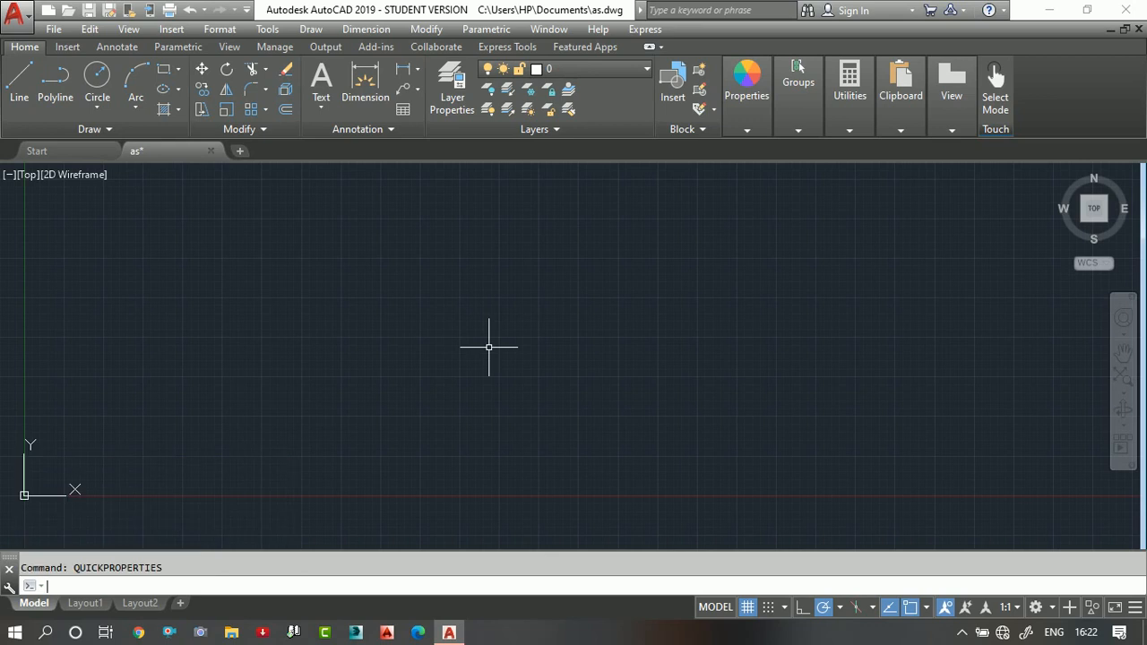
pyautogui.write('MENU')
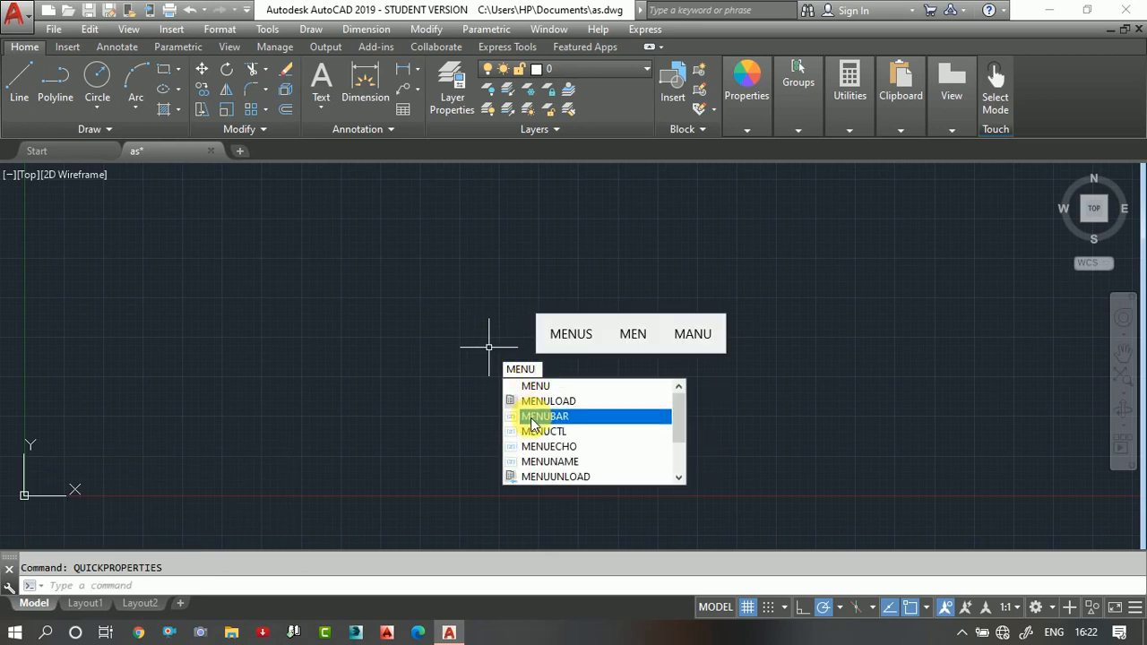
pyautogui.click(557, 417)
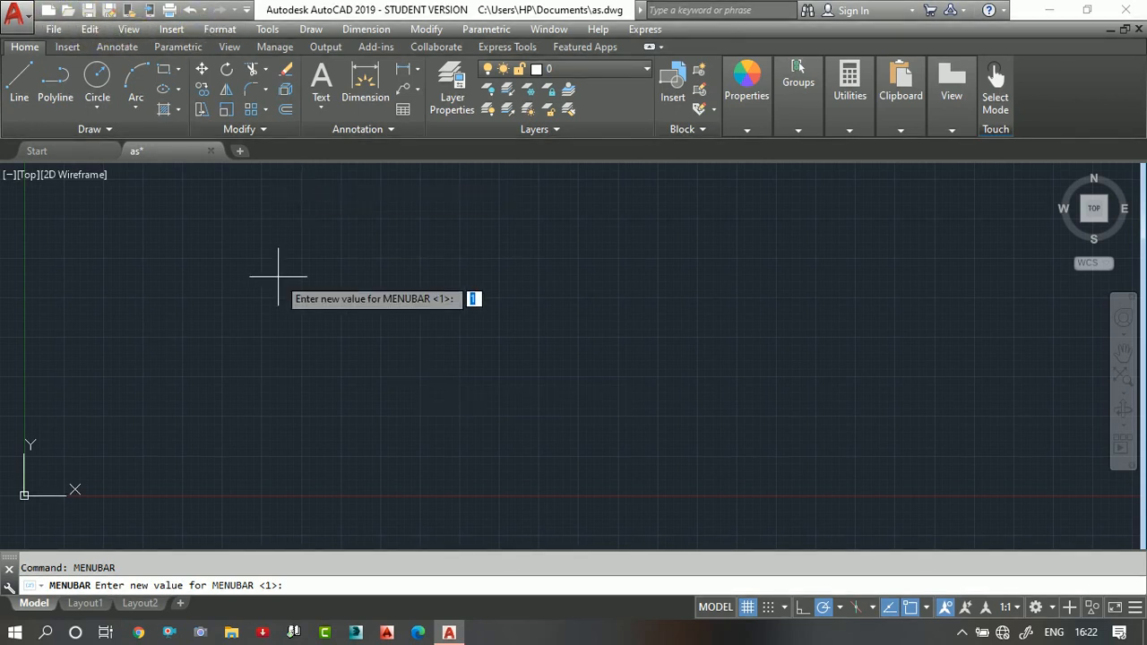
pyautogui.write('0')
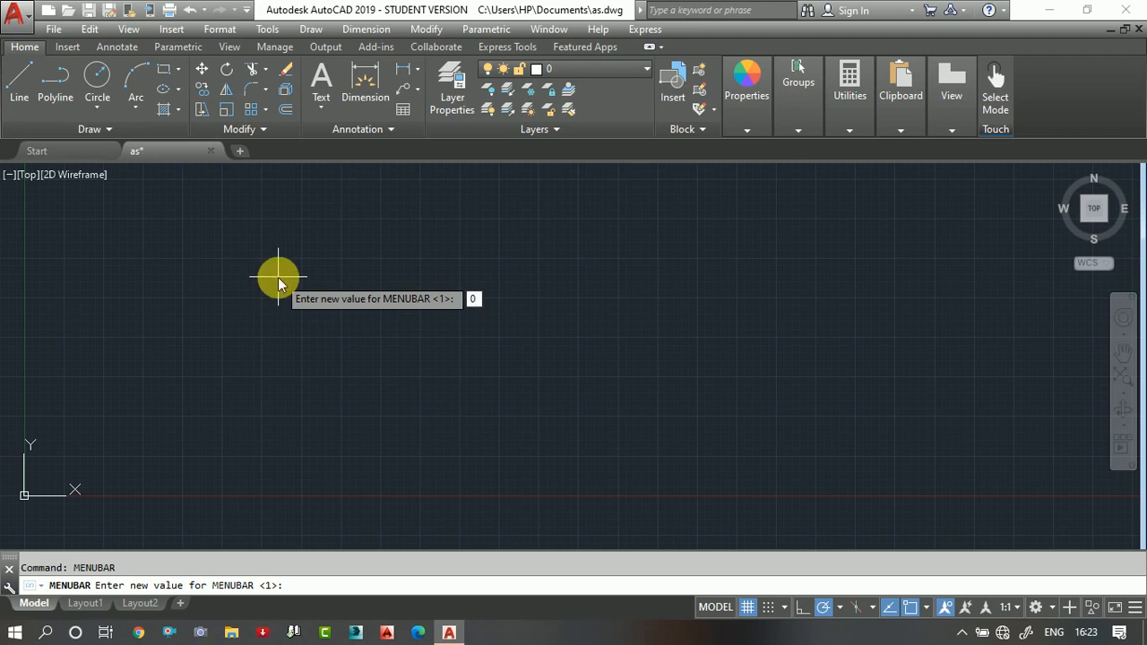
pyautogui.press('Return')
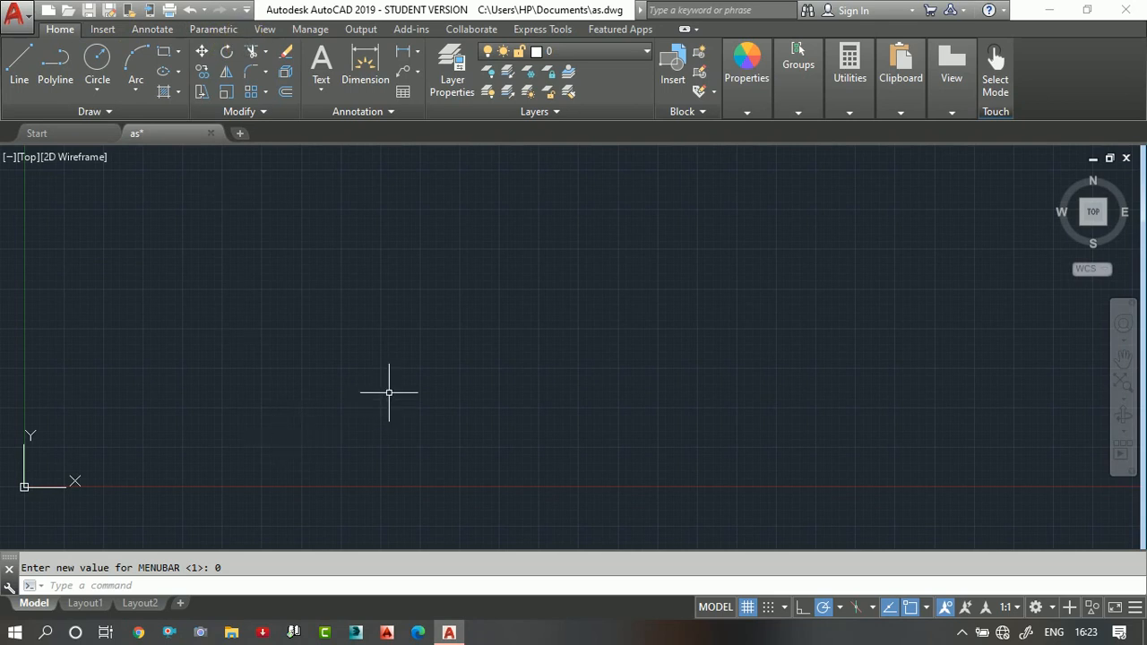
# Show the menu bar again by setting the MENUBAR system variable to 1
pyautogui.write('M')
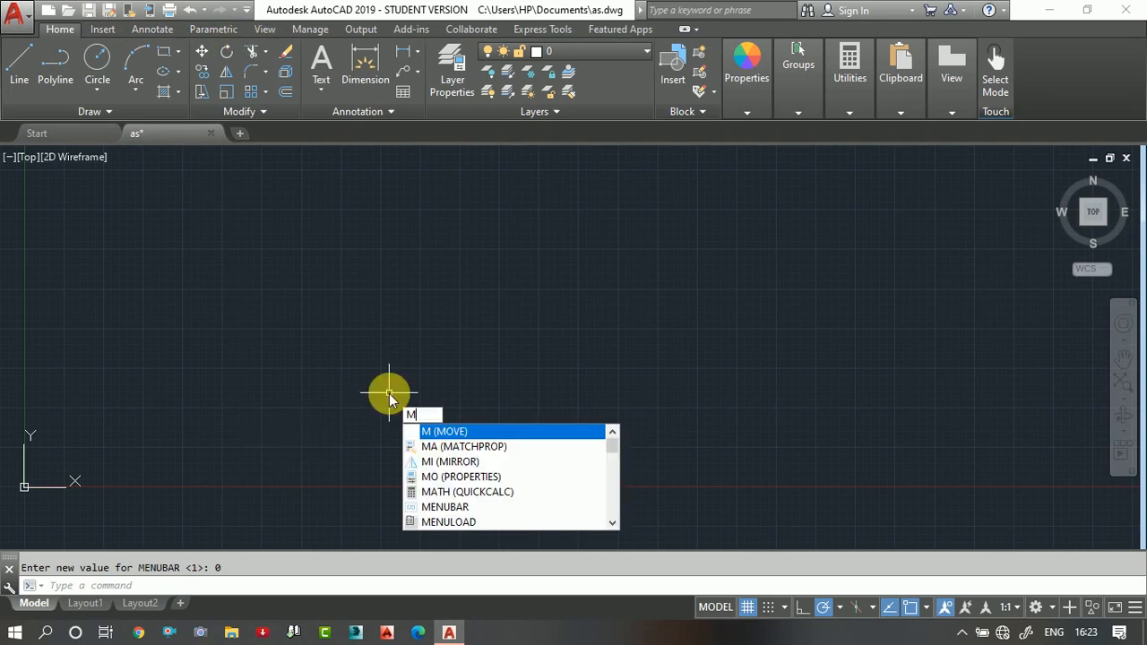
pyautogui.write('ENUBAR')
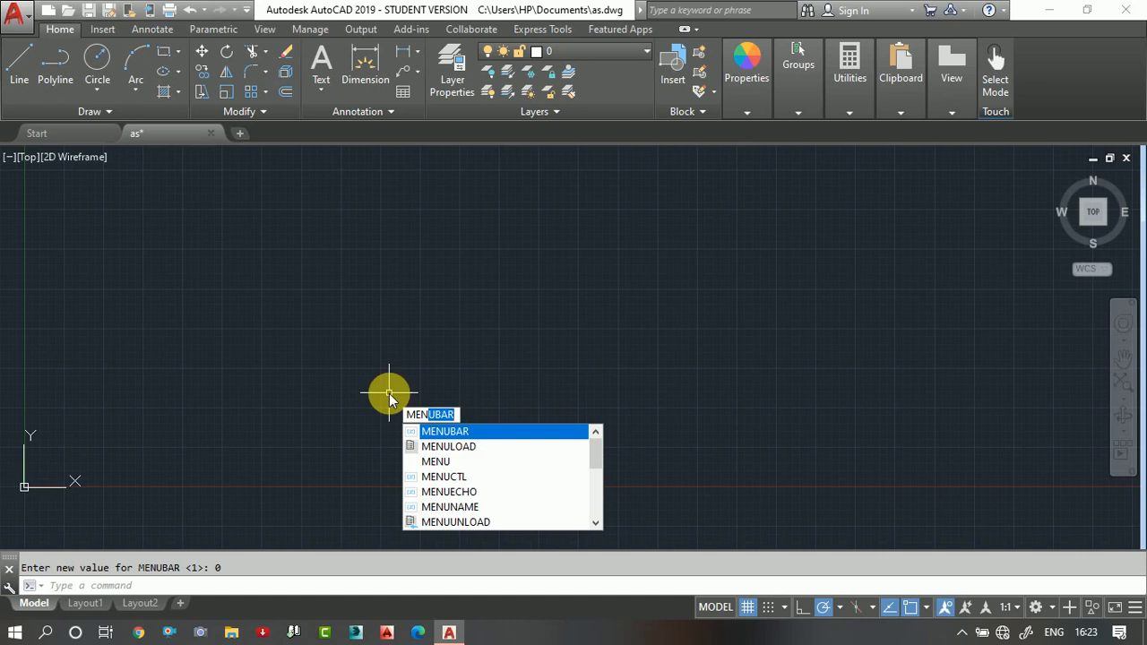
pyautogui.click(474, 433)
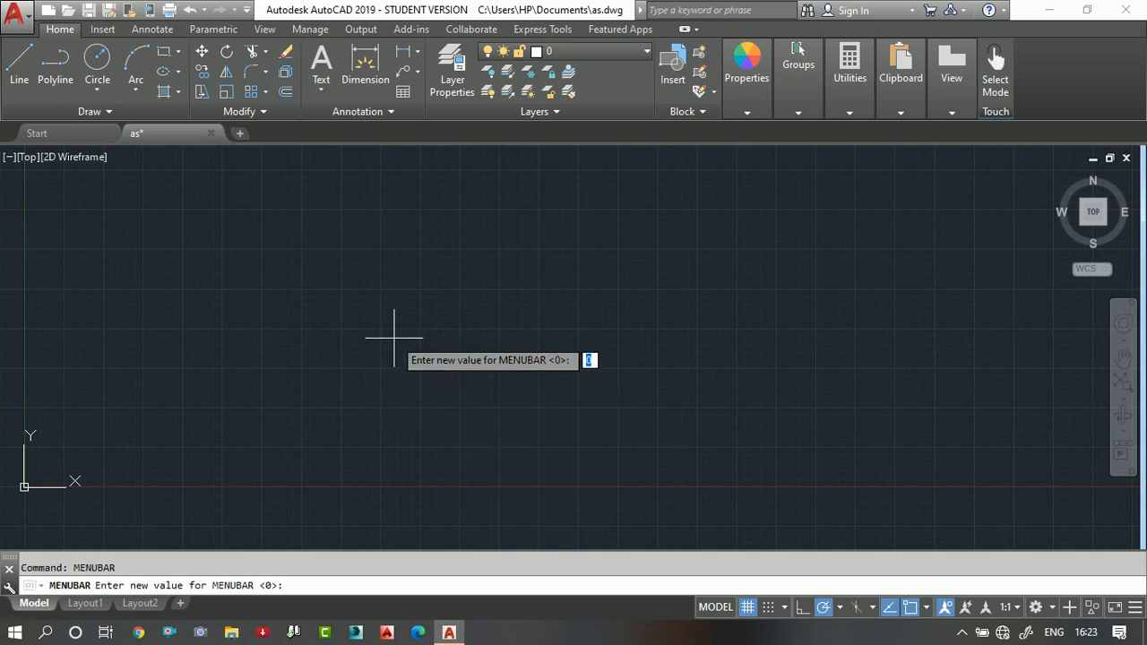
pyautogui.write('1')
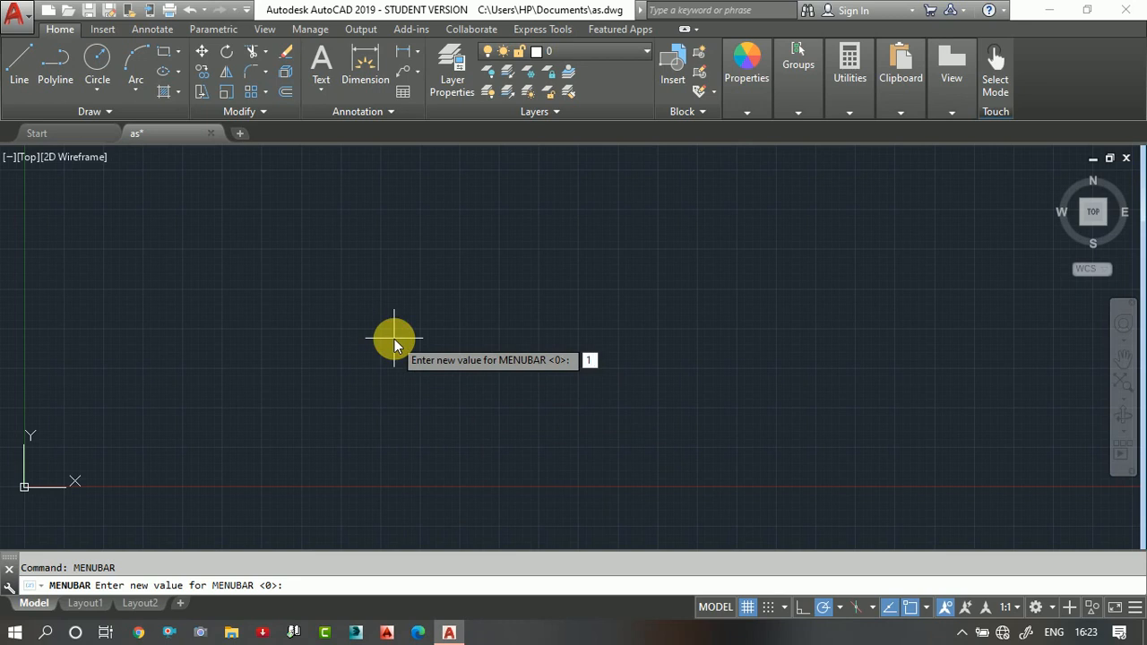
pyautogui.press('Return')
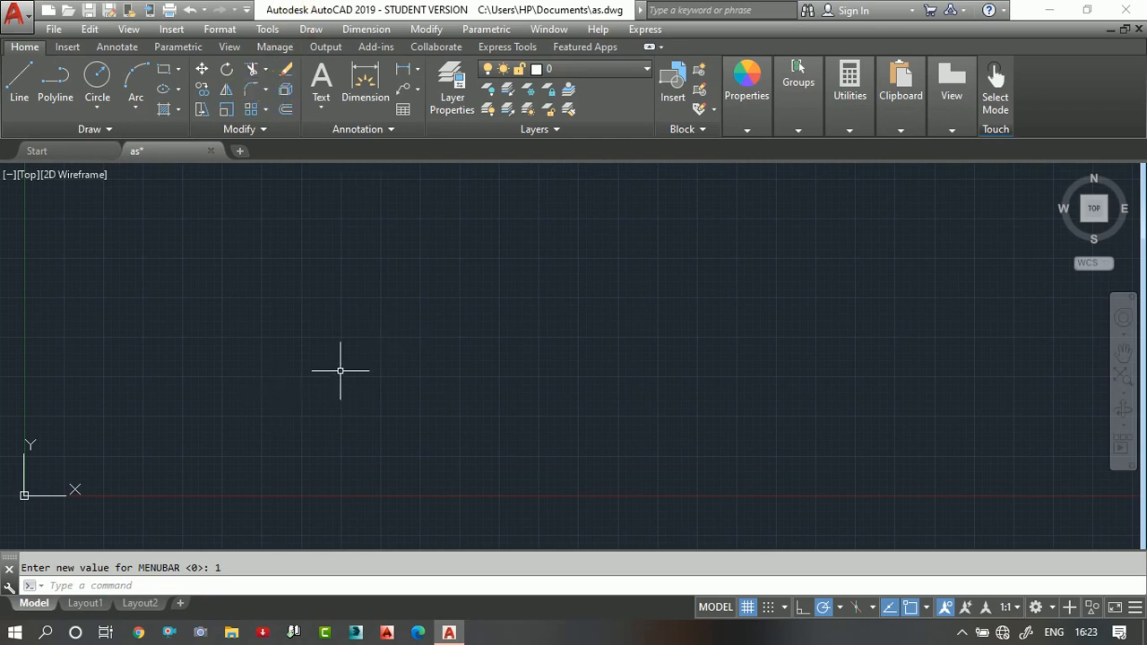
# Hide the menu bar through the Quick Access Toolbar customization options and show it again the same way
pyautogui.click(247, 11)
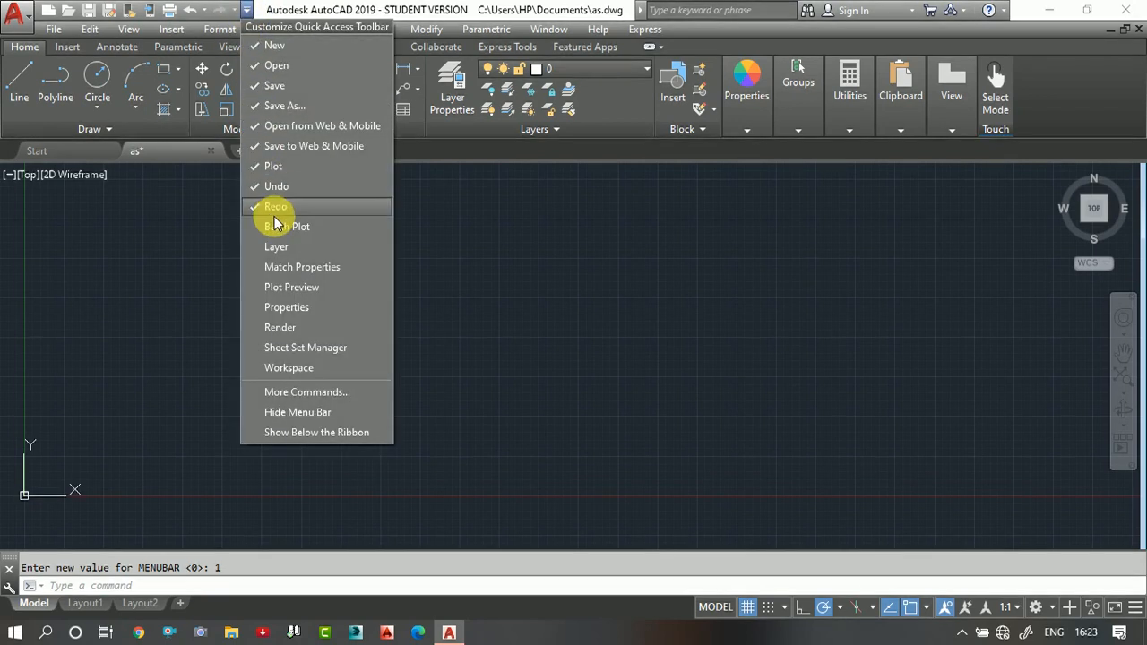
pyautogui.click(283, 415)
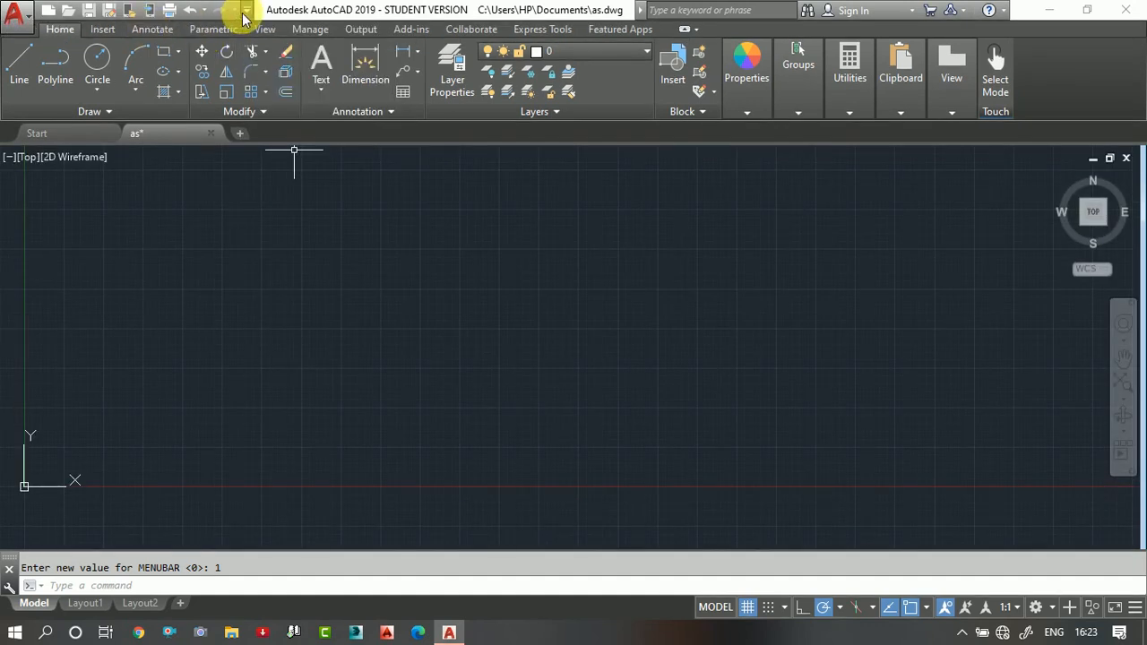
pyautogui.click(247, 11)
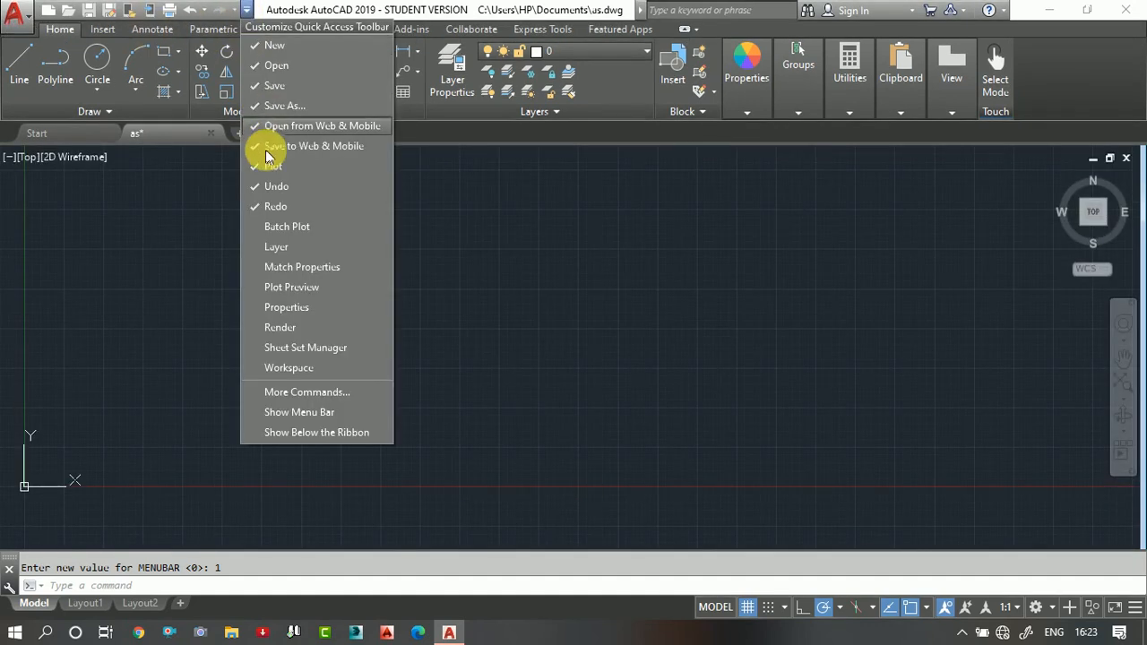
pyautogui.click(299, 411)
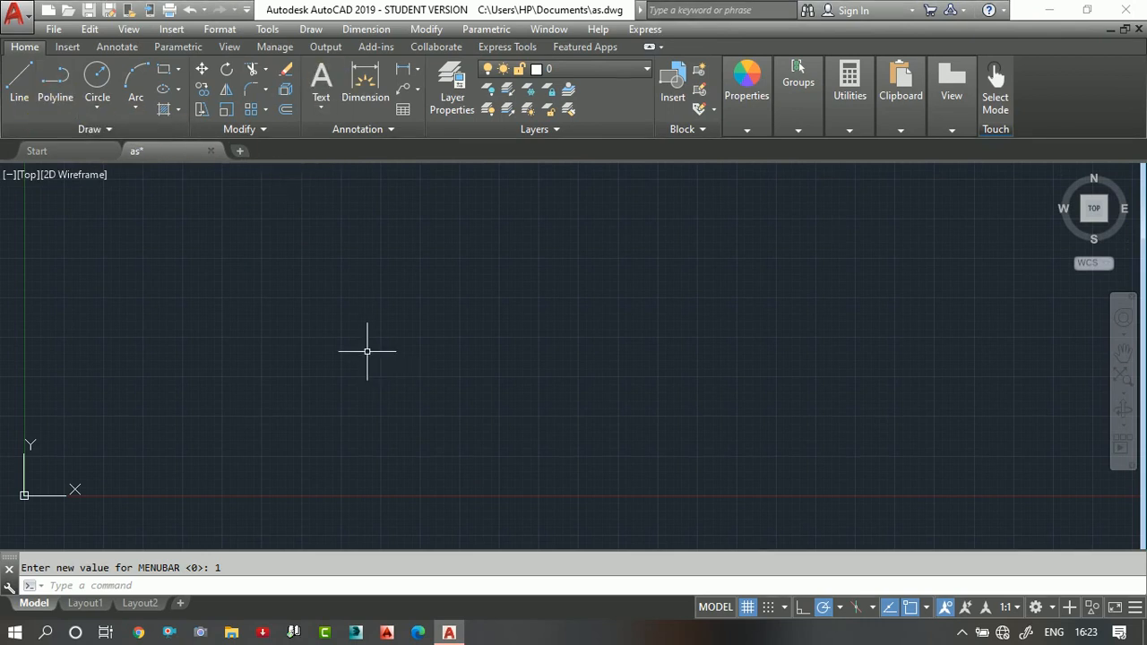
# Close the ribbon with the RIBBONCLOSE command and bring it back with the RIBBON command
pyautogui.write('RIN')
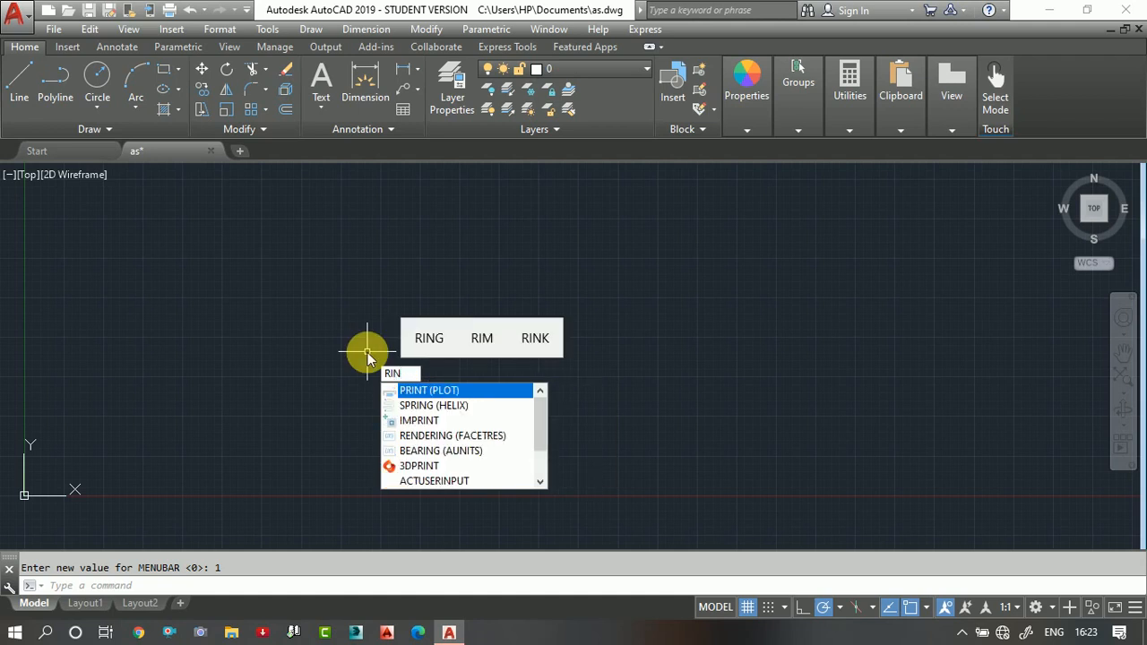
pyautogui.press('BackSpace')
pyautogui.write('BON')
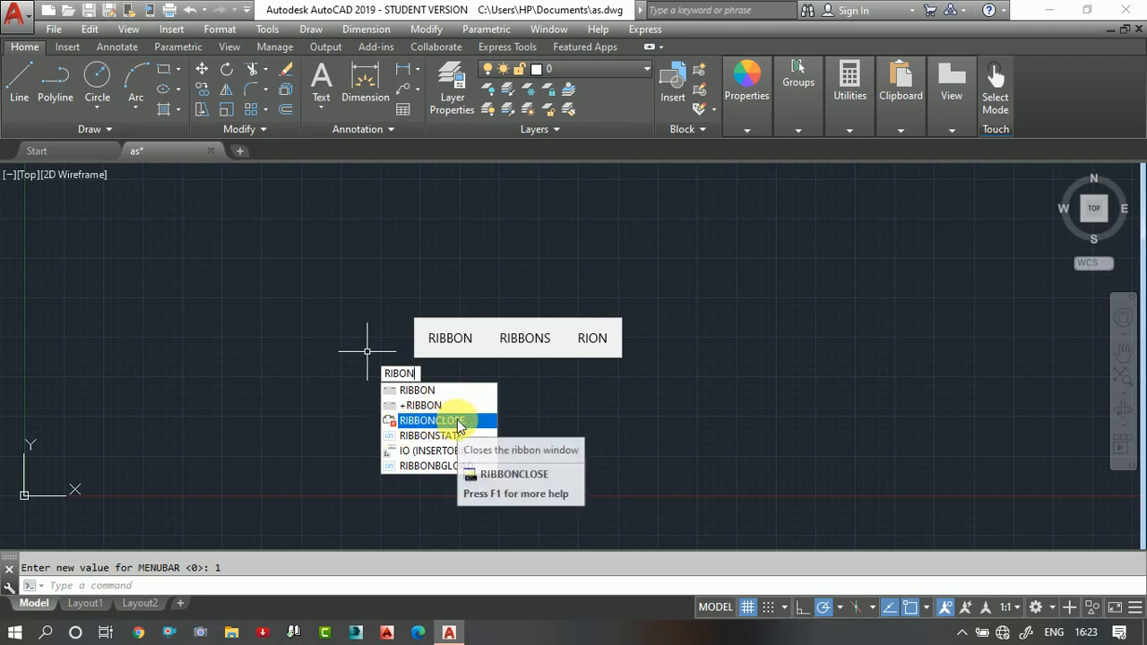
pyautogui.click(459, 421)
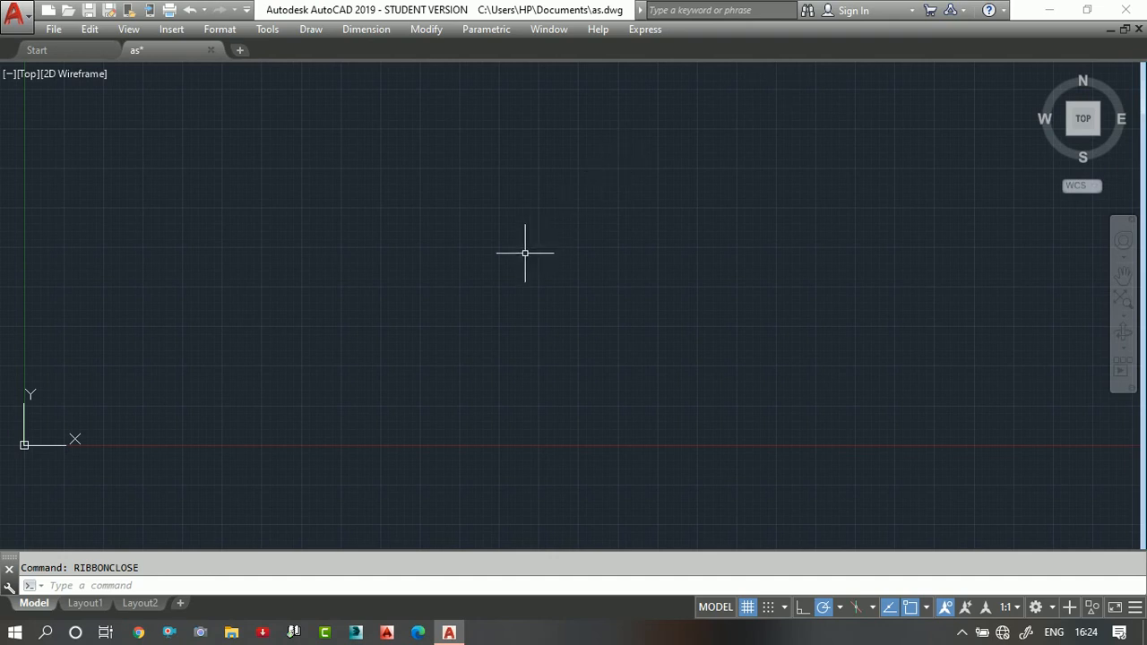
pyautogui.write('RIB')
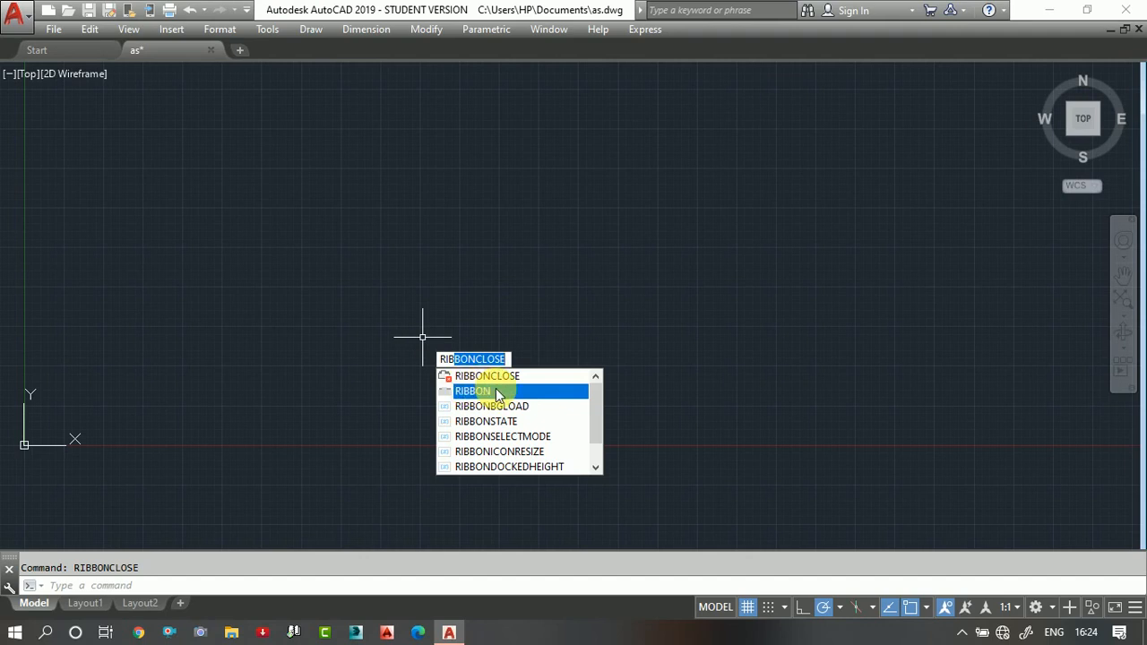
pyautogui.click(496, 392)
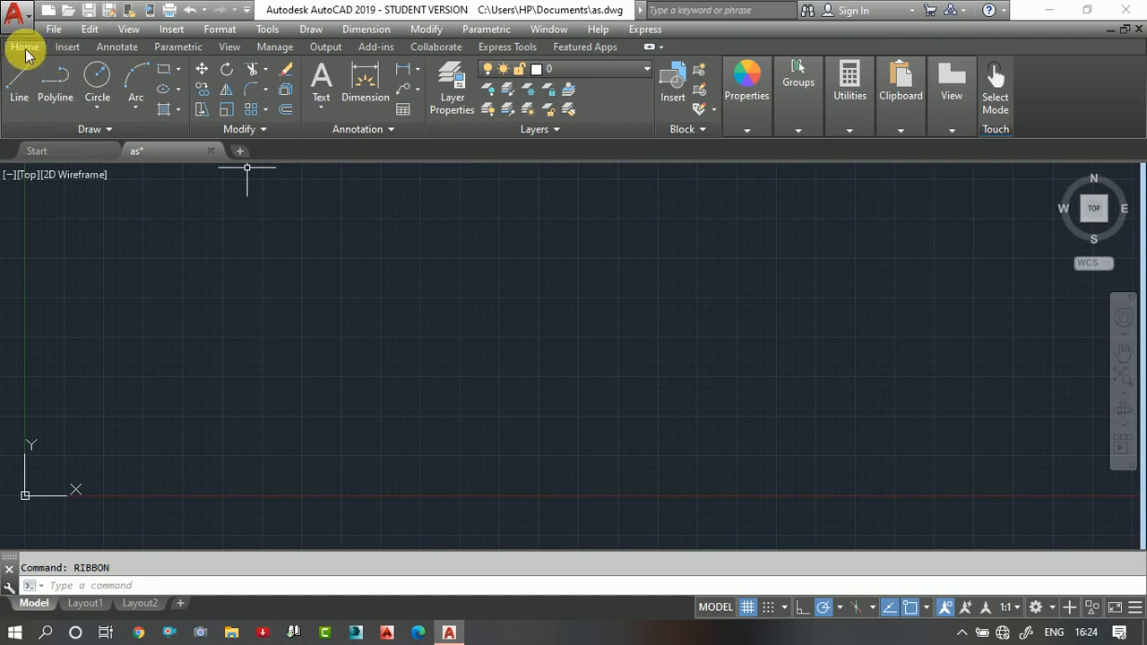
# Look through the Insert, Annotate and Parametric tool sets of the ribbon and return to the Home tools
pyautogui.click(67, 46)
pyautogui.click(26, 52)
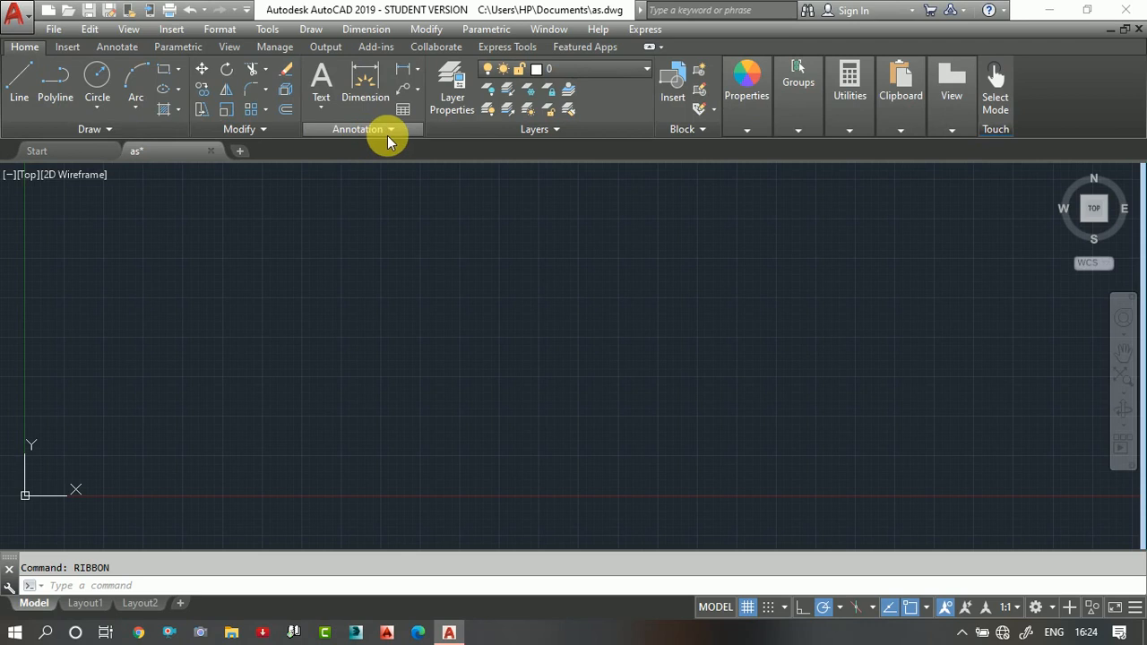
pyautogui.click(65, 46)
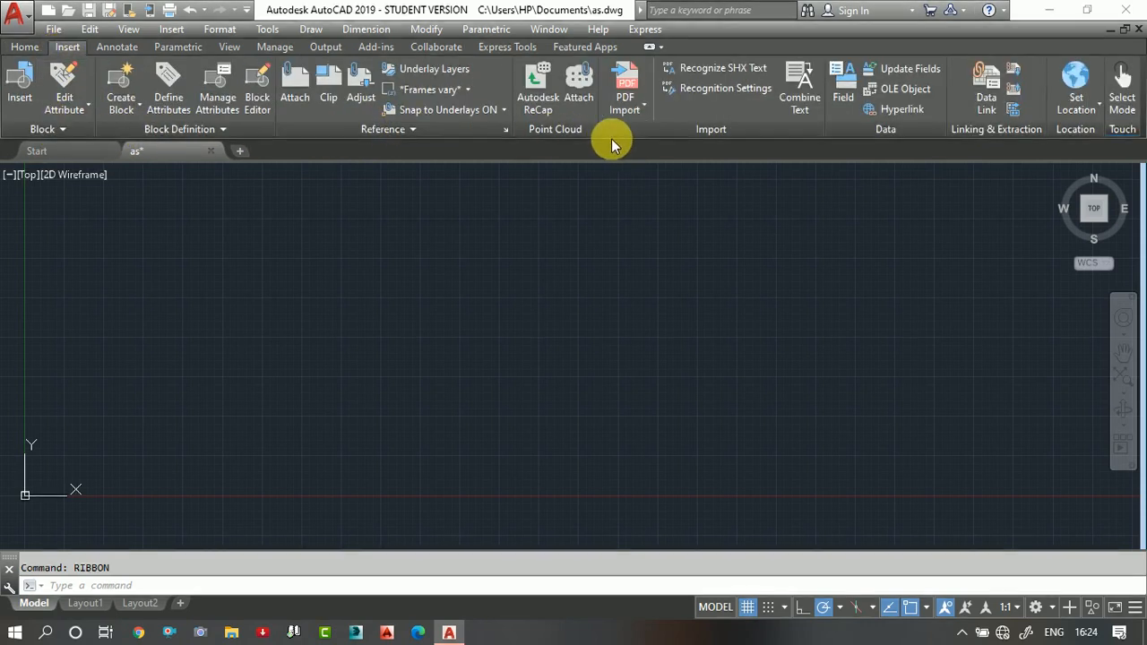
pyautogui.click(116, 47)
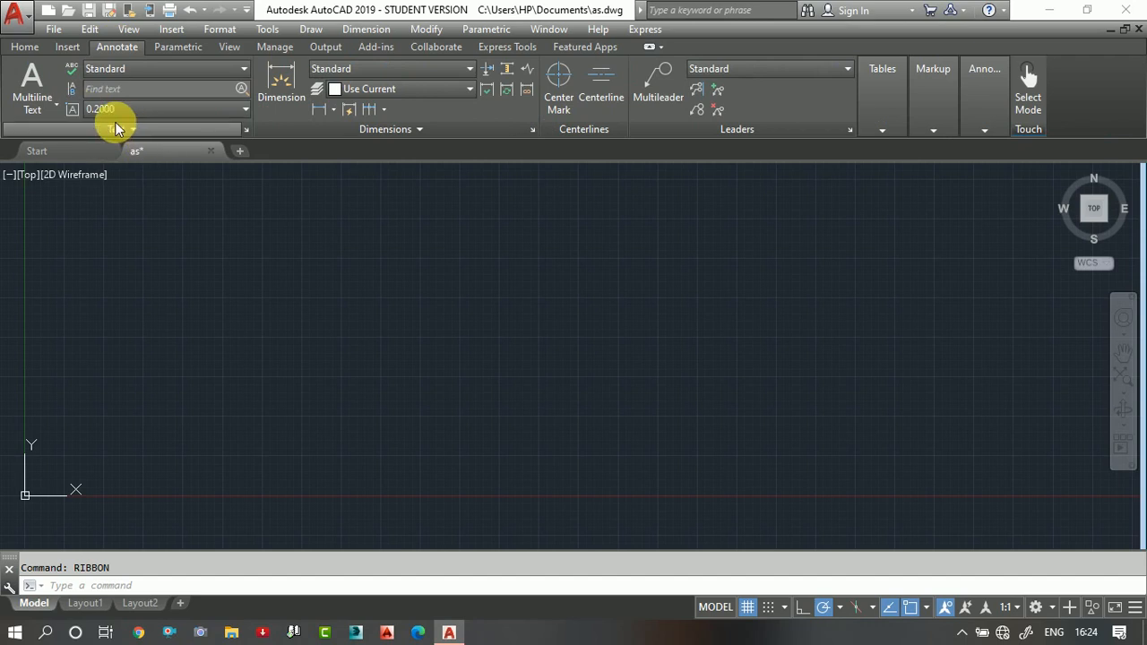
pyautogui.click(192, 50)
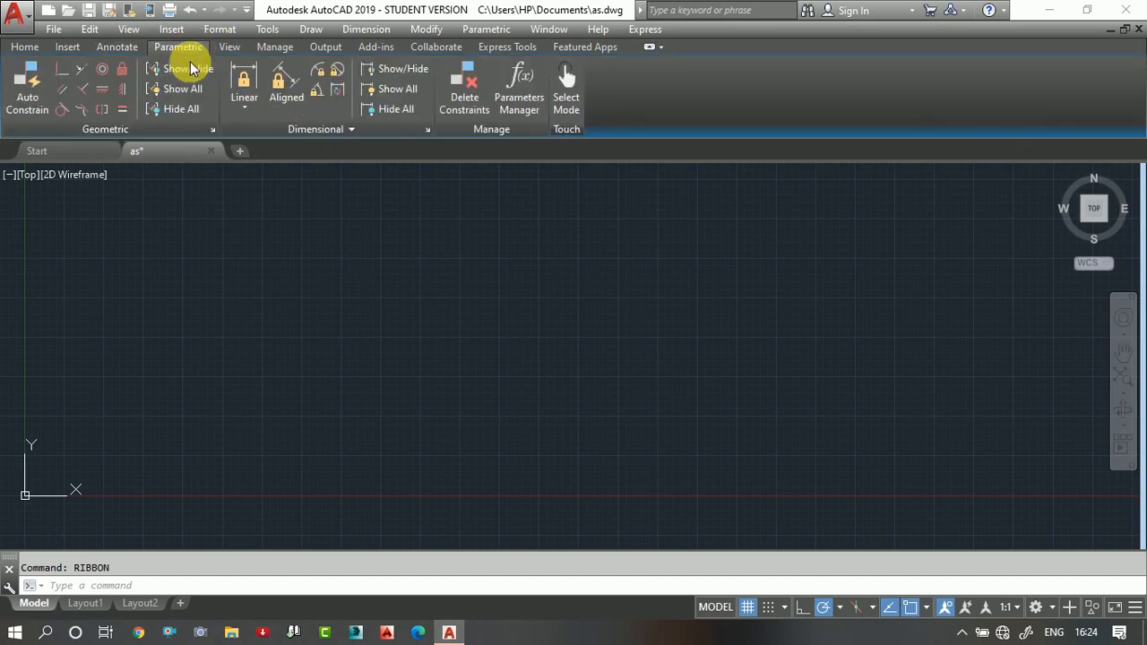
pyautogui.click(24, 47)
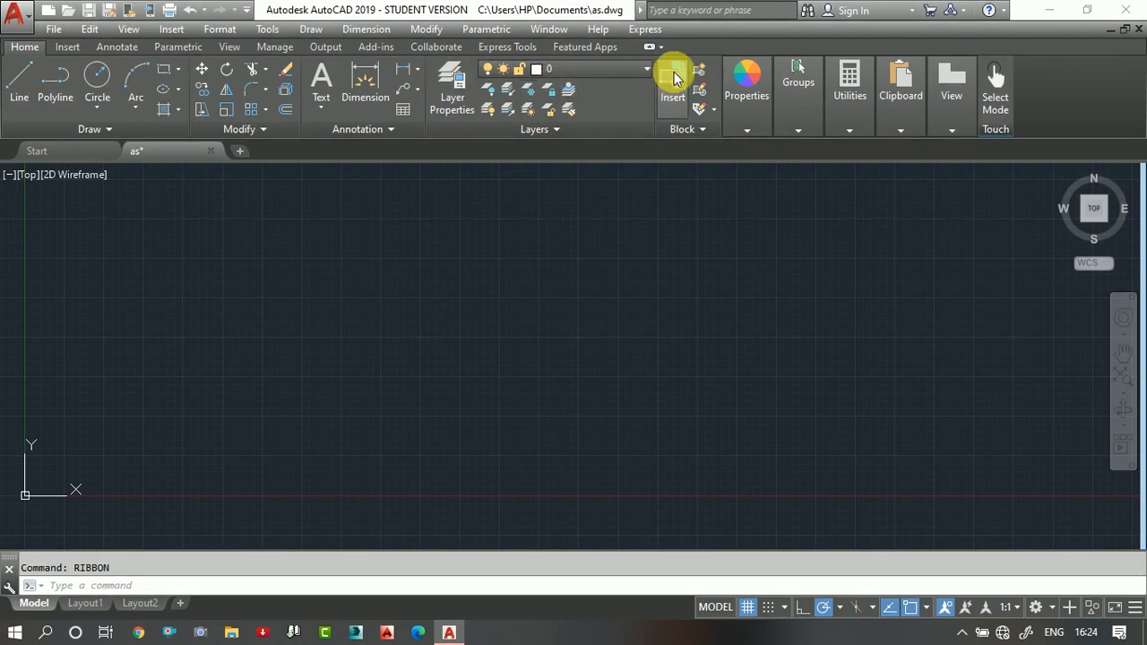
# Add the 3D Tools tab to the ribbon through its Show Tabs options and remove it again the same way
pyautogui.rightClick(727, 43)
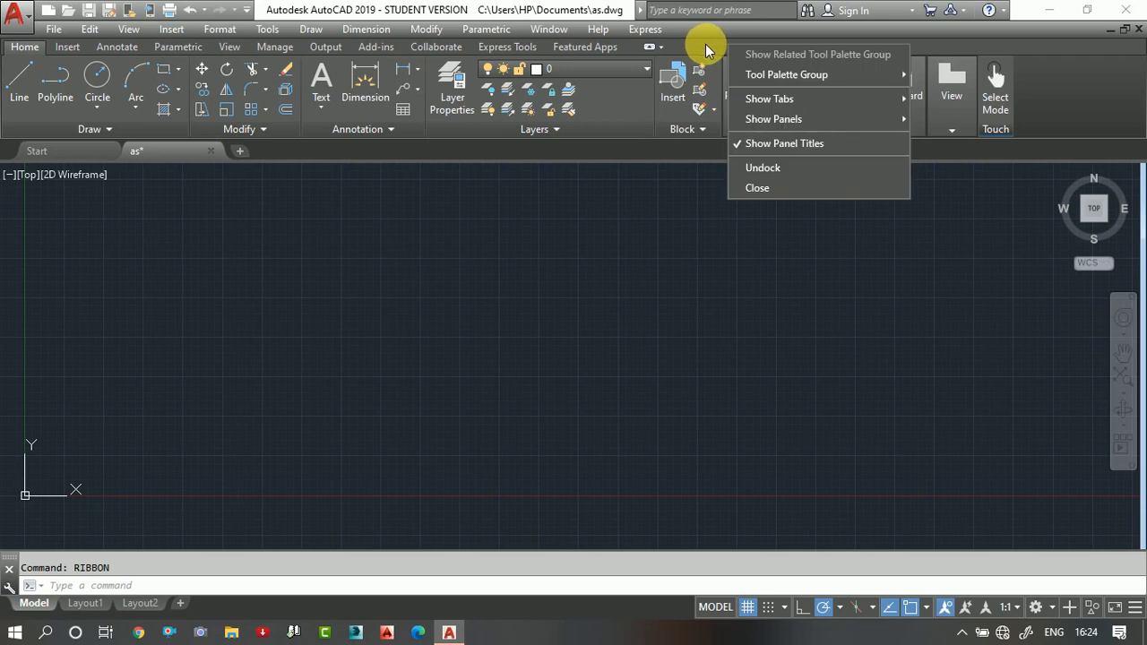
pyautogui.moveTo(791, 109)
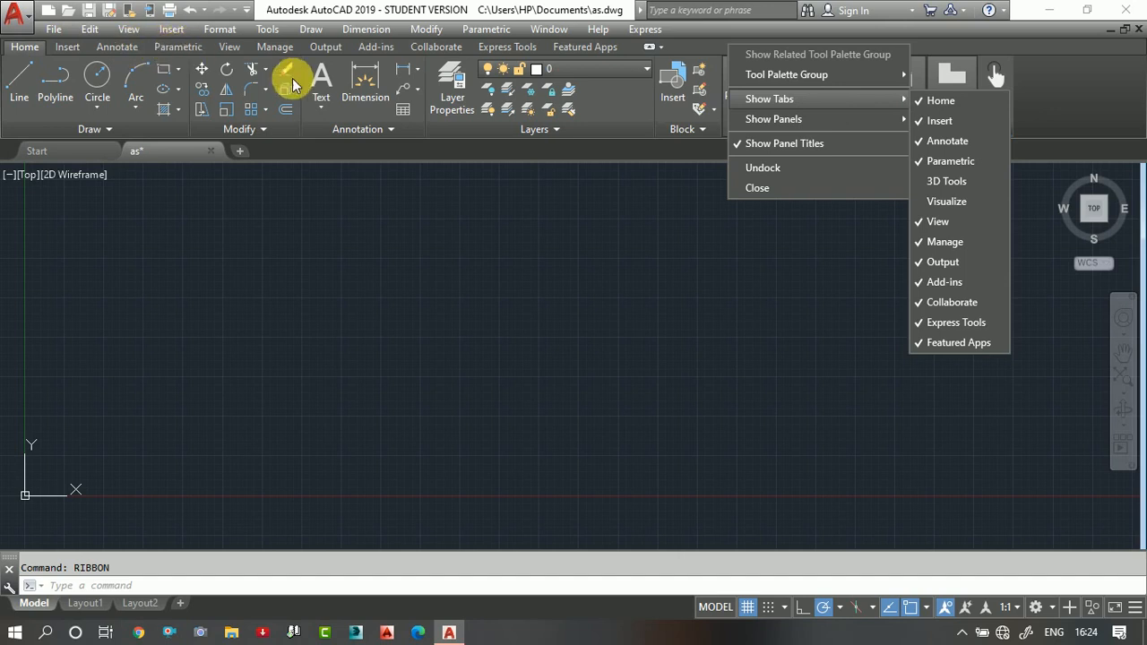
pyautogui.click(942, 186)
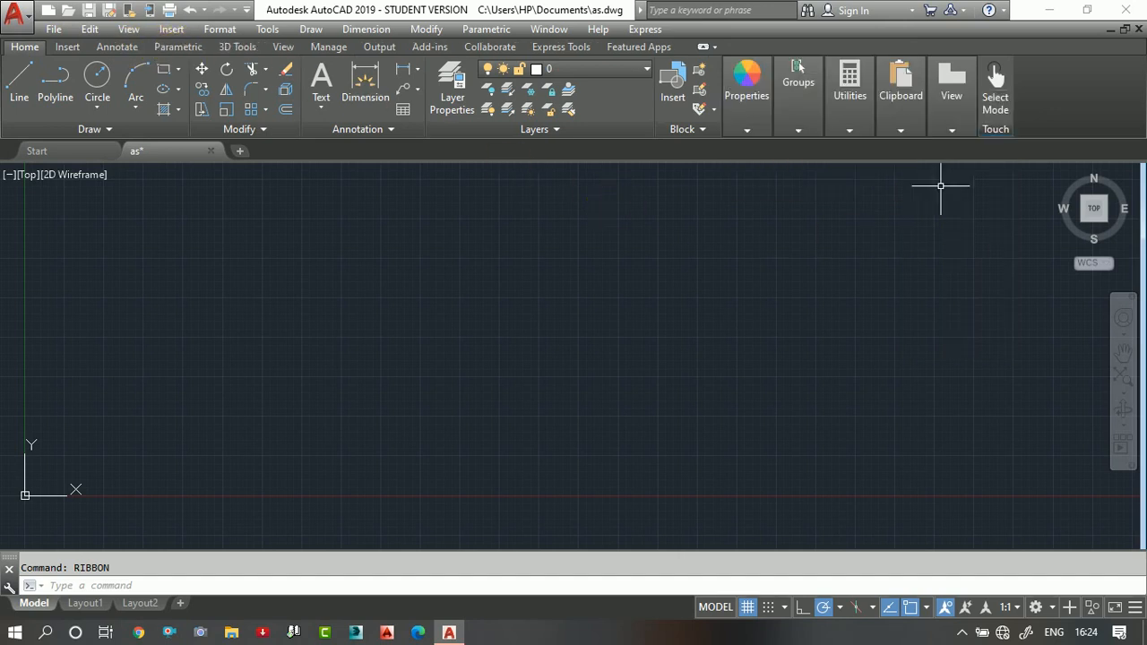
pyautogui.rightClick(794, 40)
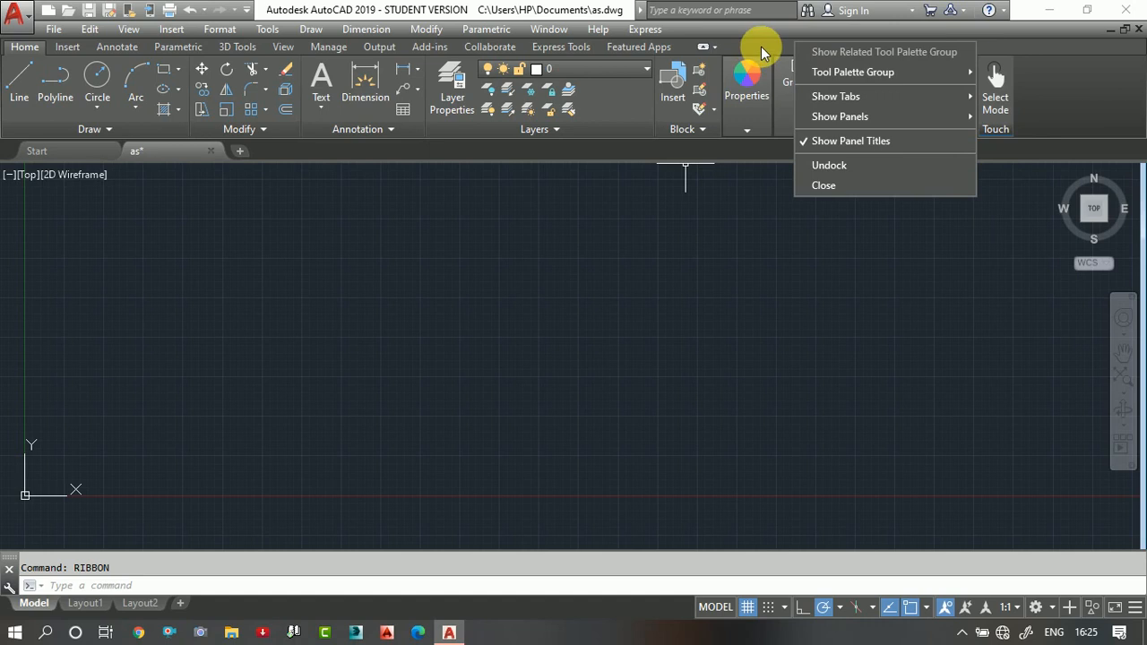
pyautogui.moveTo(889, 98)
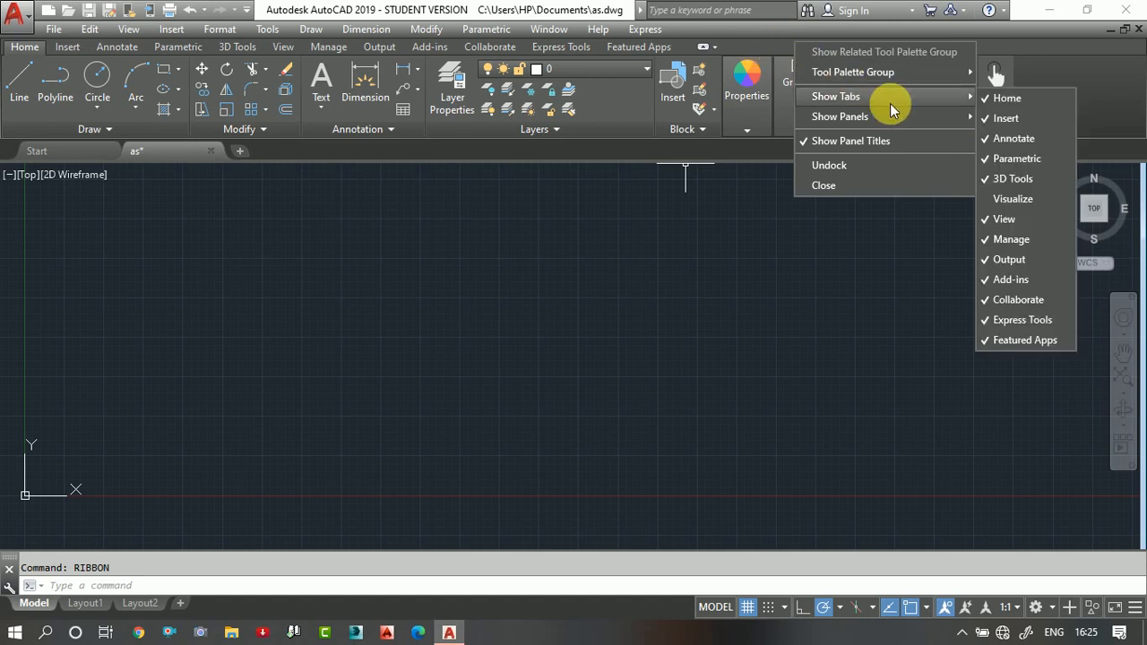
pyautogui.click(997, 182)
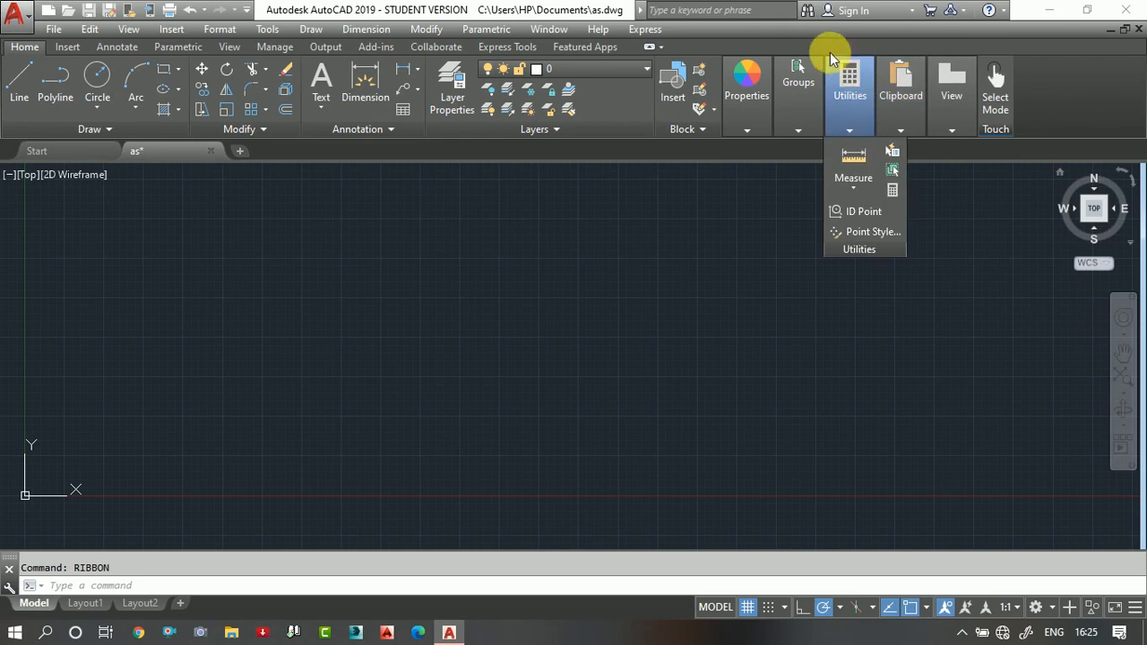
# Hide the Home tab from the ribbon through the Show Tabs options, restore it and return to the Home tools
pyautogui.rightClick(794, 46)
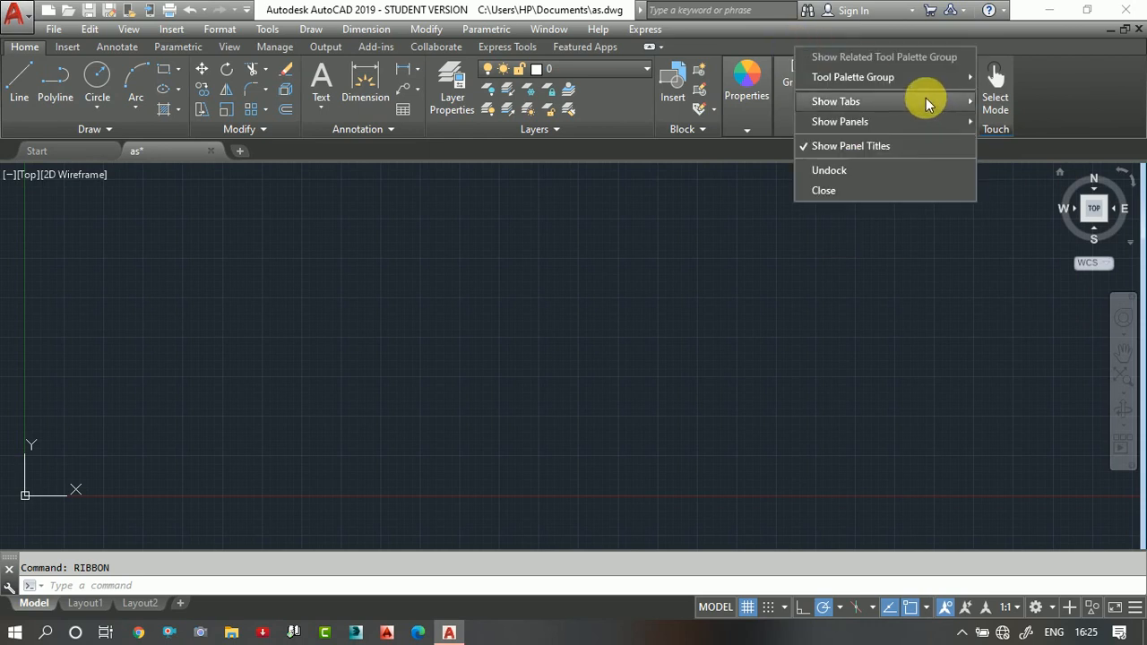
pyautogui.moveTo(934, 98)
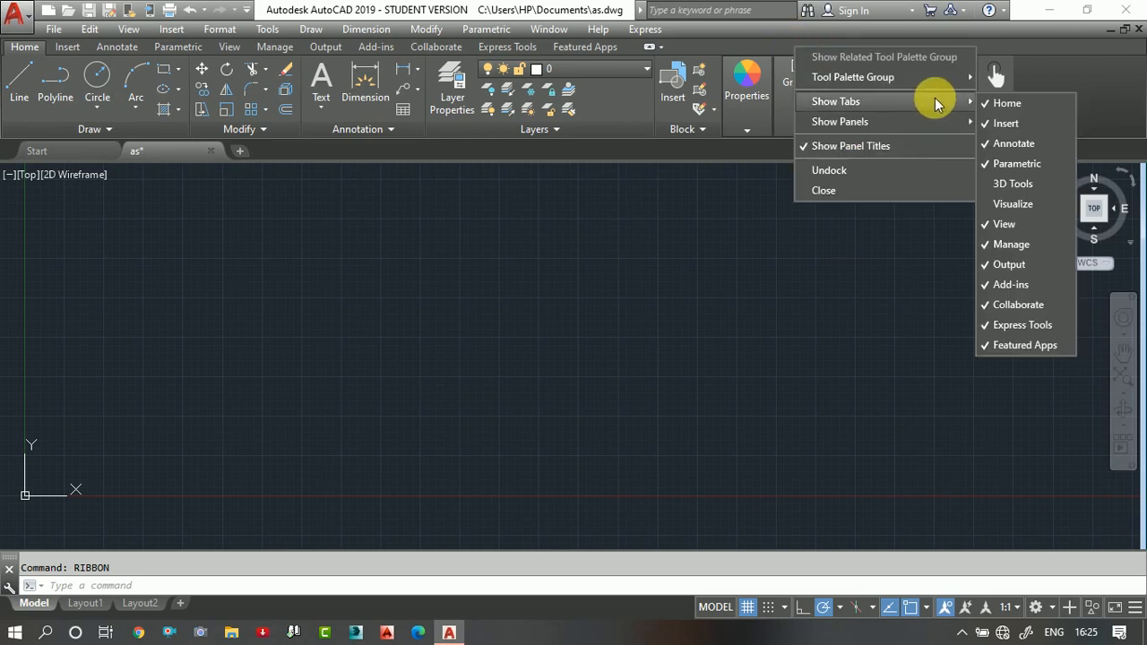
pyautogui.click(990, 106)
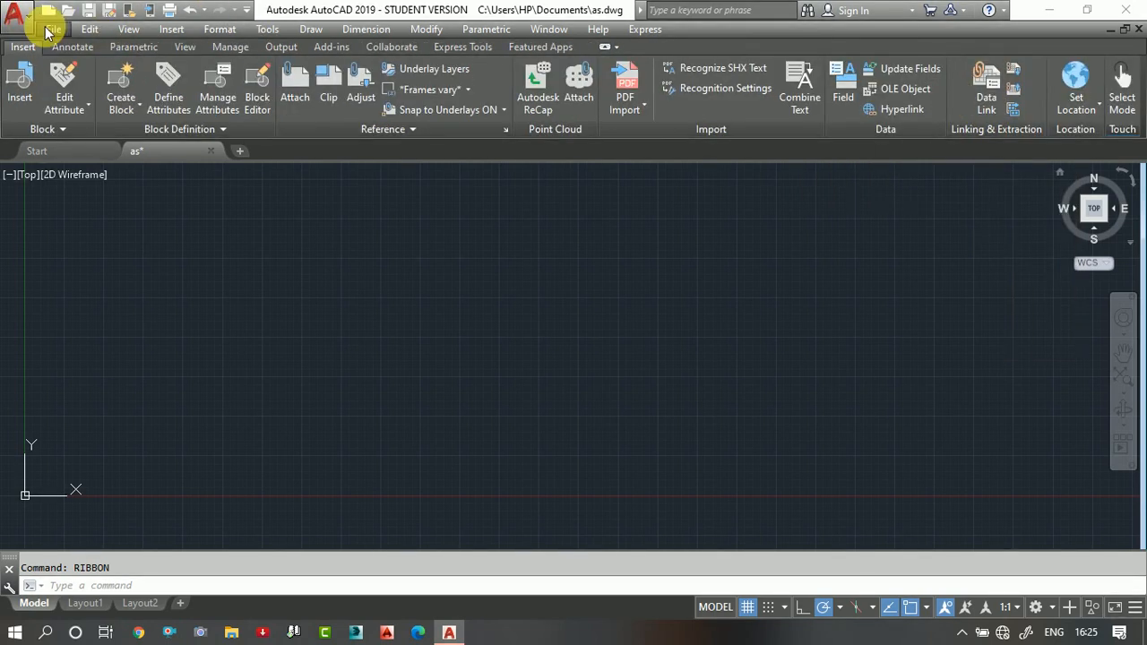
pyautogui.rightClick(844, 54)
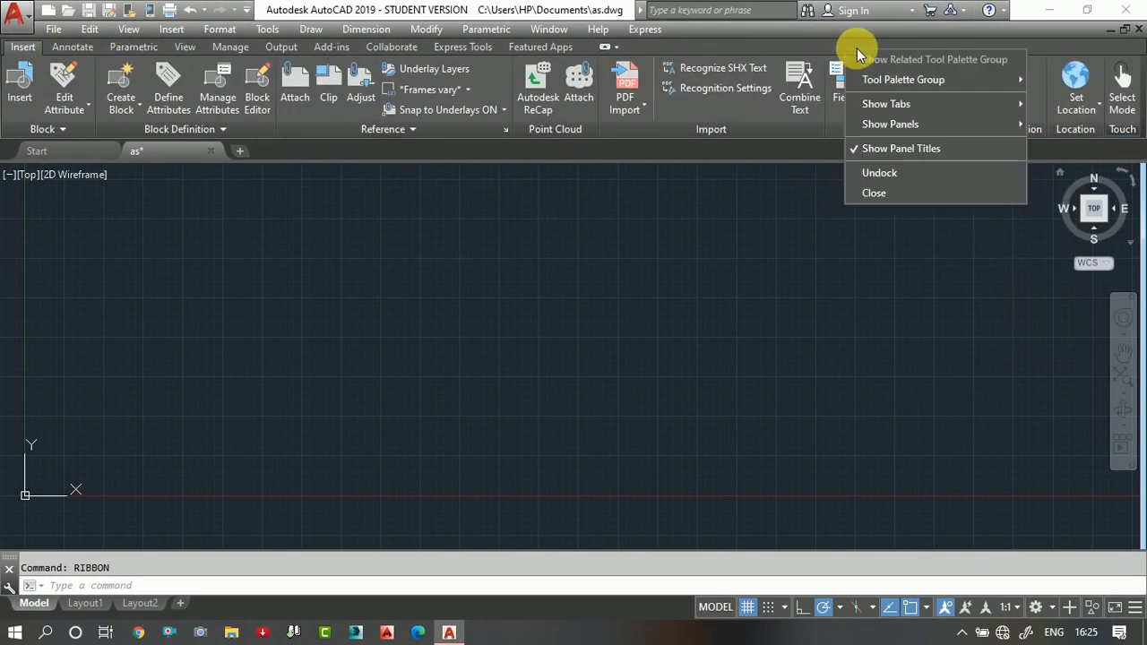
pyautogui.moveTo(910, 108)
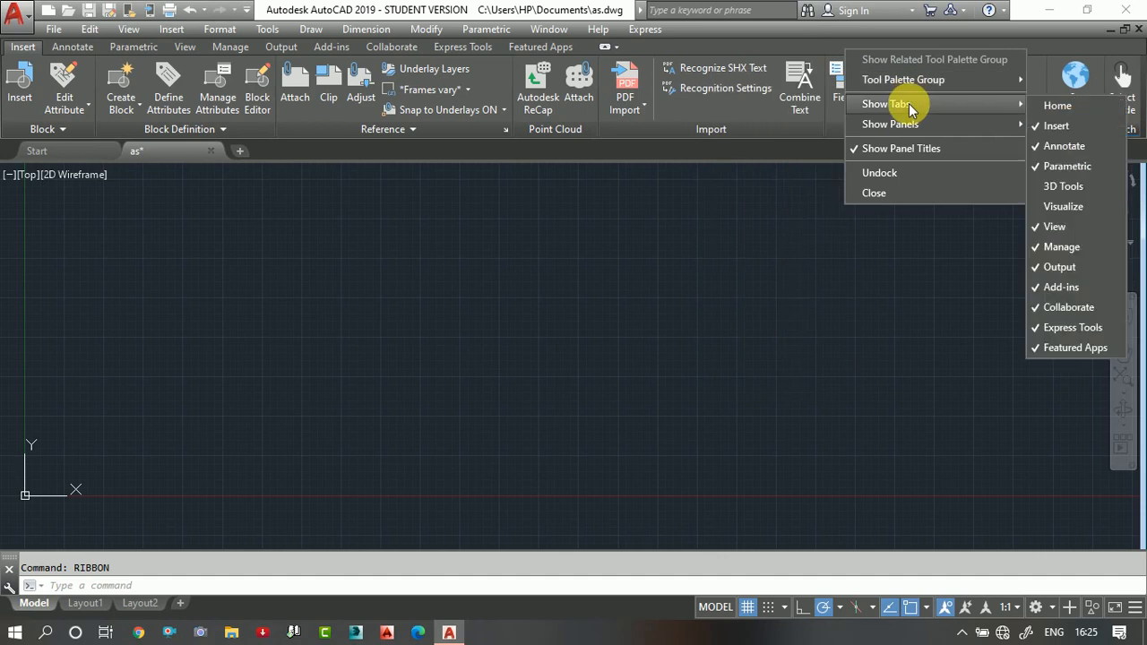
pyautogui.click(1057, 104)
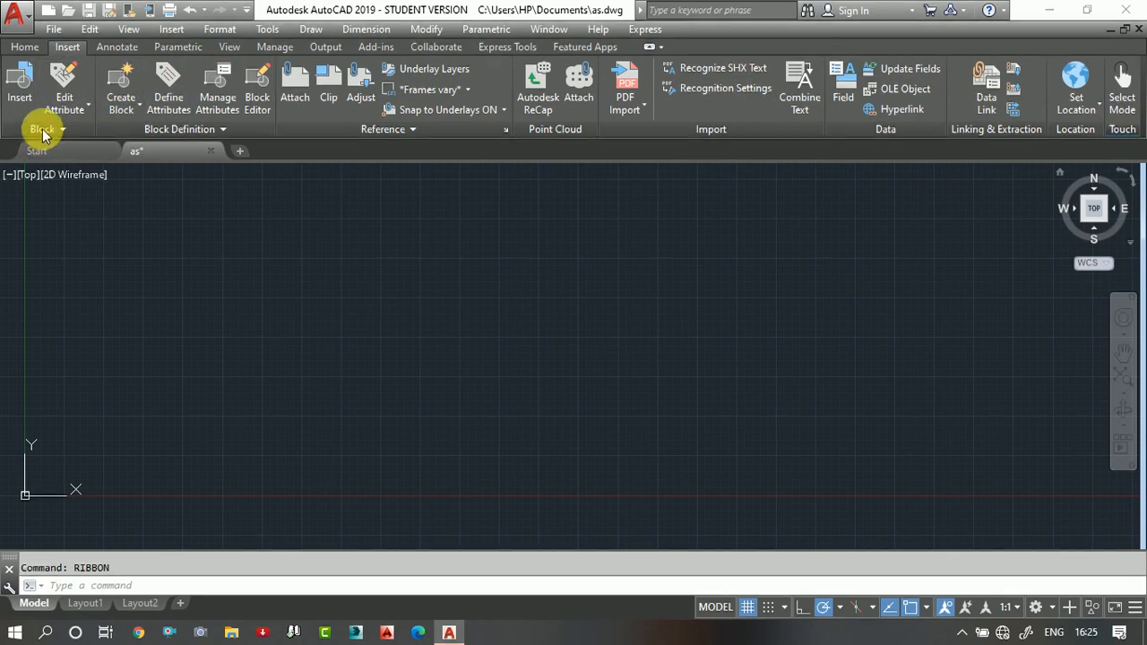
pyautogui.click(25, 47)
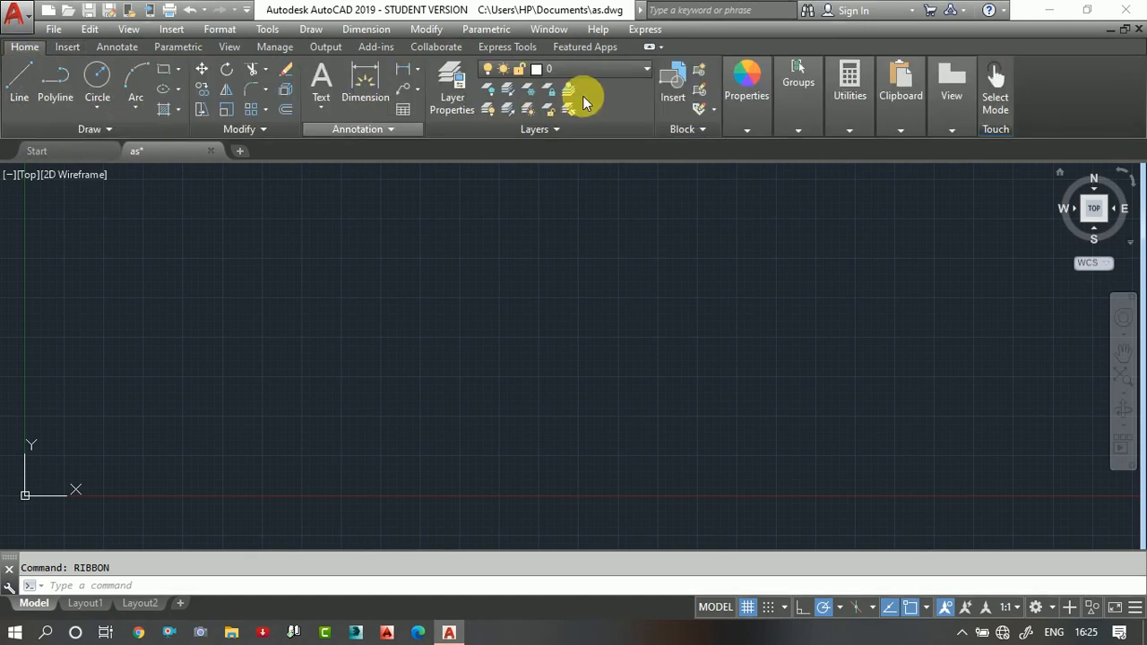
# Hide the Draw panel of the Home tab through the Show Panels options and show it again
pyautogui.rightClick(804, 55)
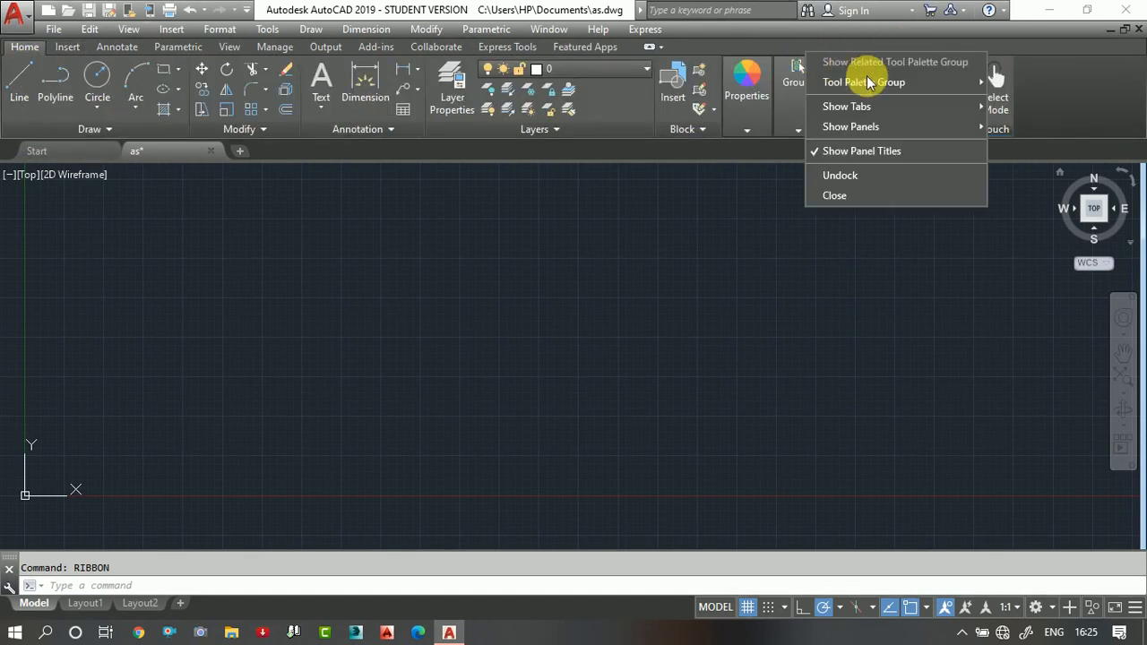
pyautogui.moveTo(863, 129)
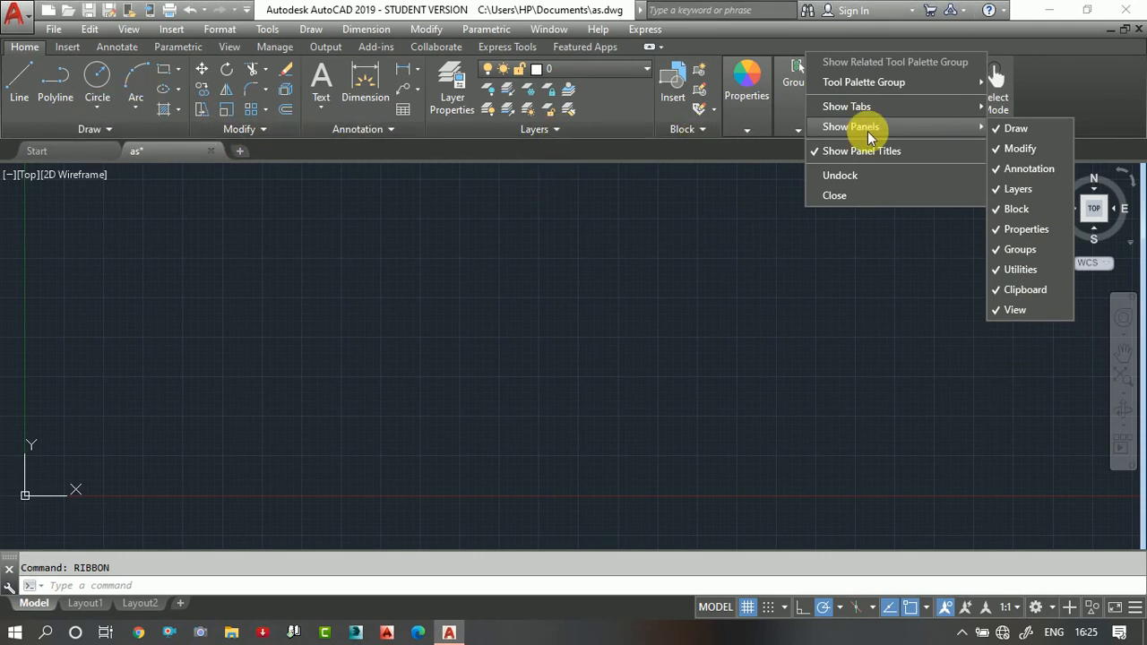
pyautogui.click(1014, 129)
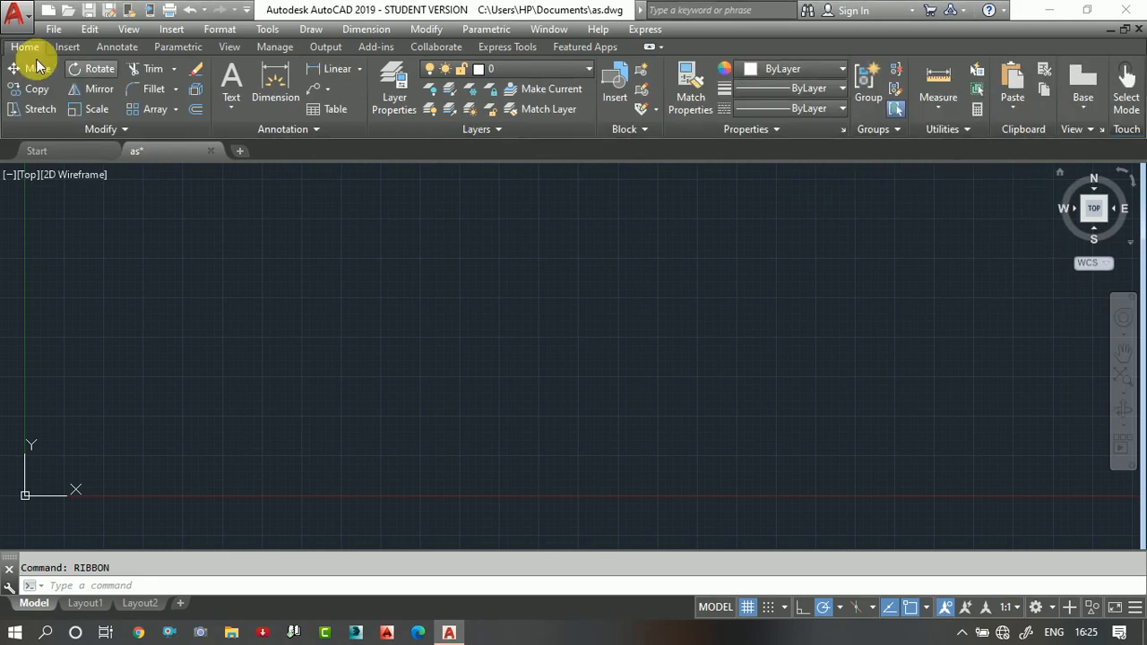
pyautogui.rightClick(786, 50)
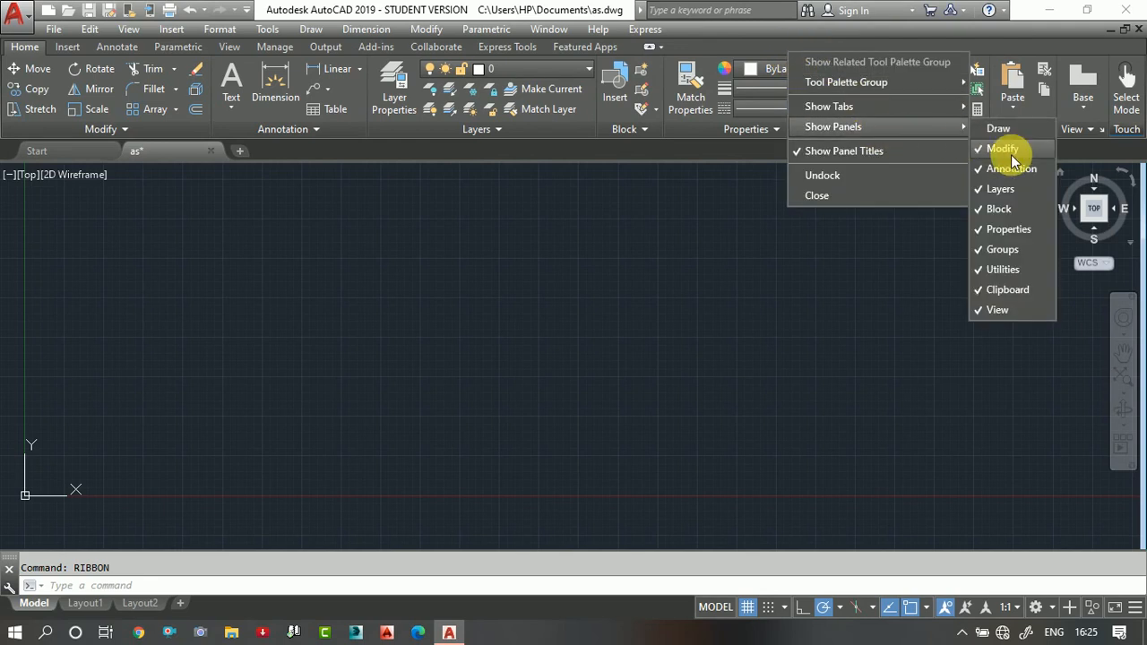
pyautogui.click(1001, 131)
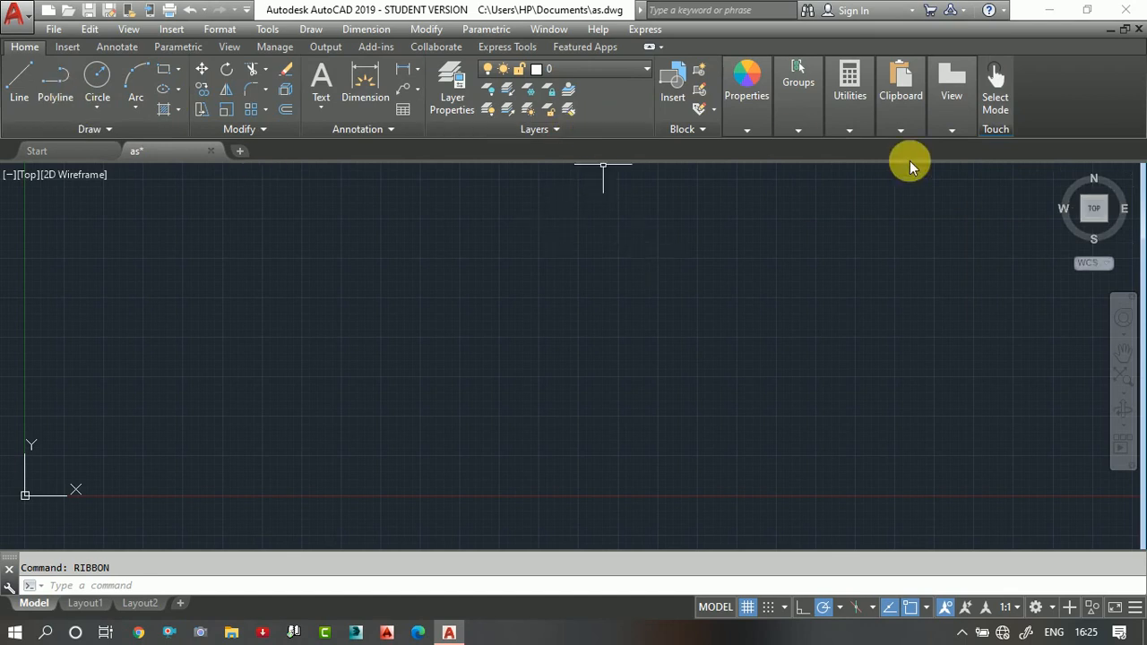
# Turn off the ribbon's panel titles with Show Panel Titles and turn them back on
pyautogui.click(951, 89)
pyautogui.rightClick(801, 45)
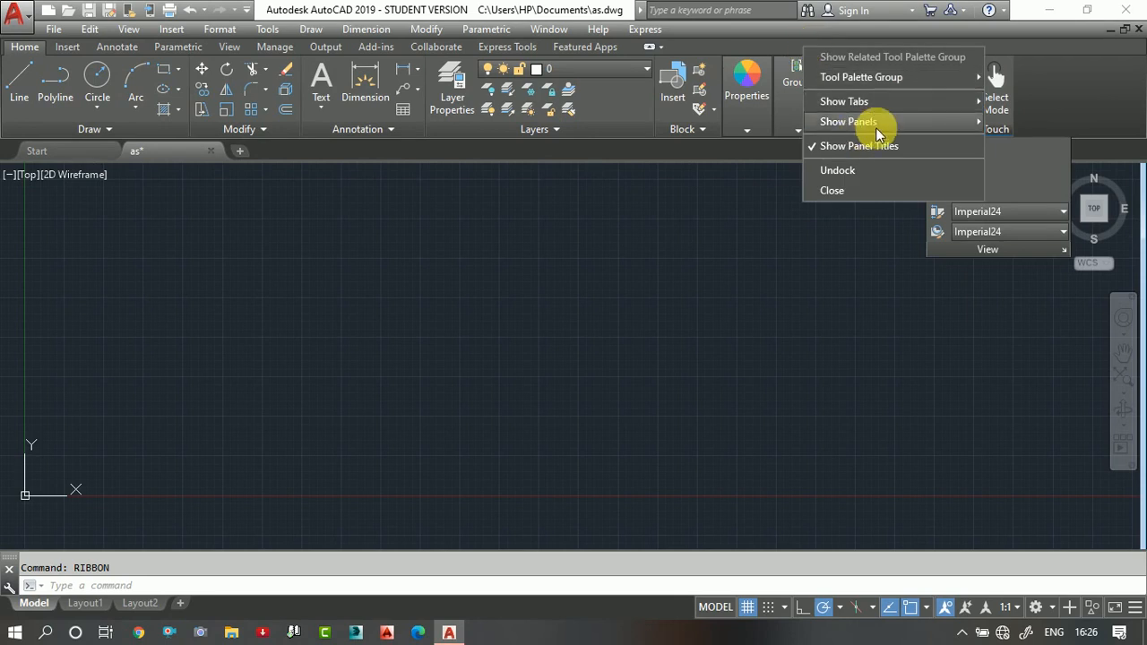
pyautogui.moveTo(913, 126)
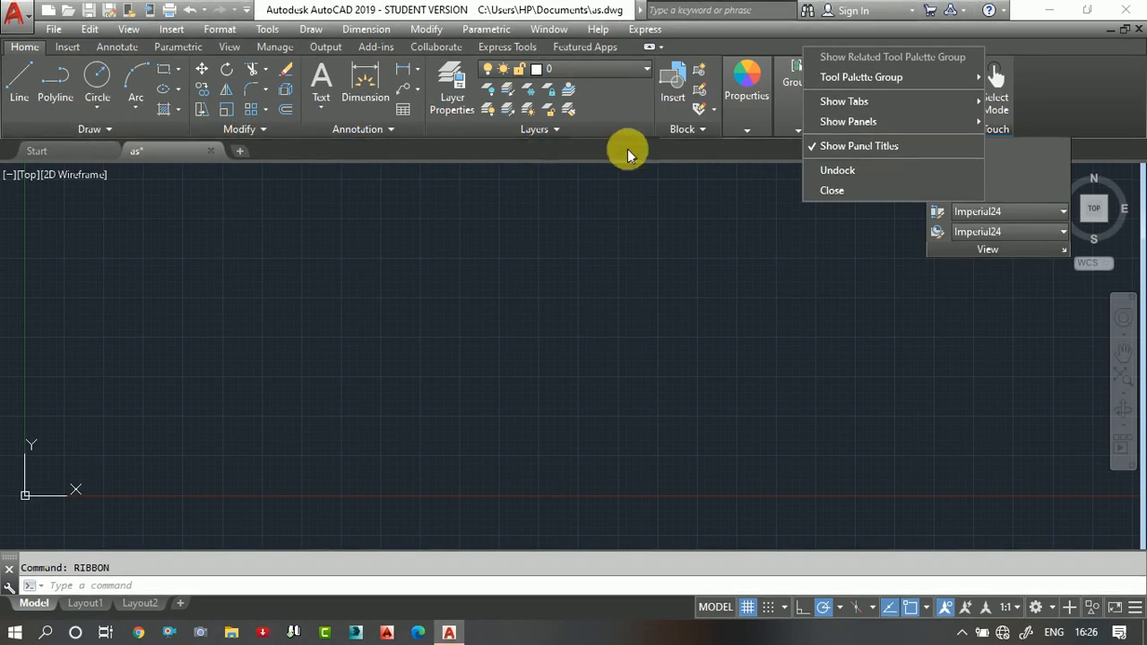
pyautogui.click(811, 147)
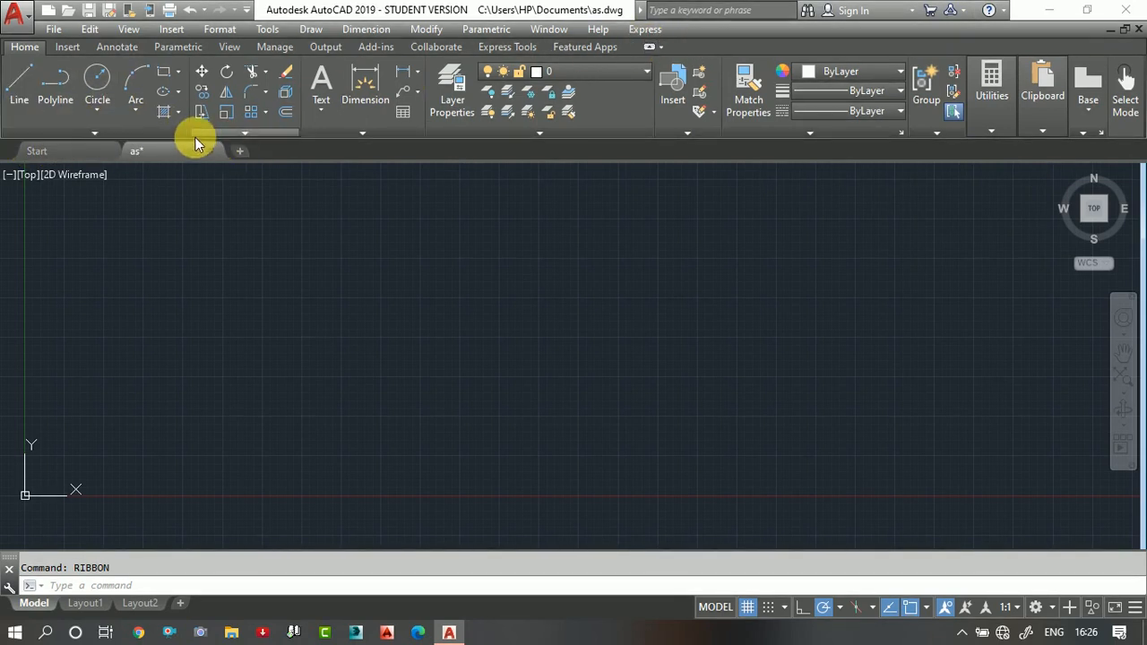
pyautogui.rightClick(748, 47)
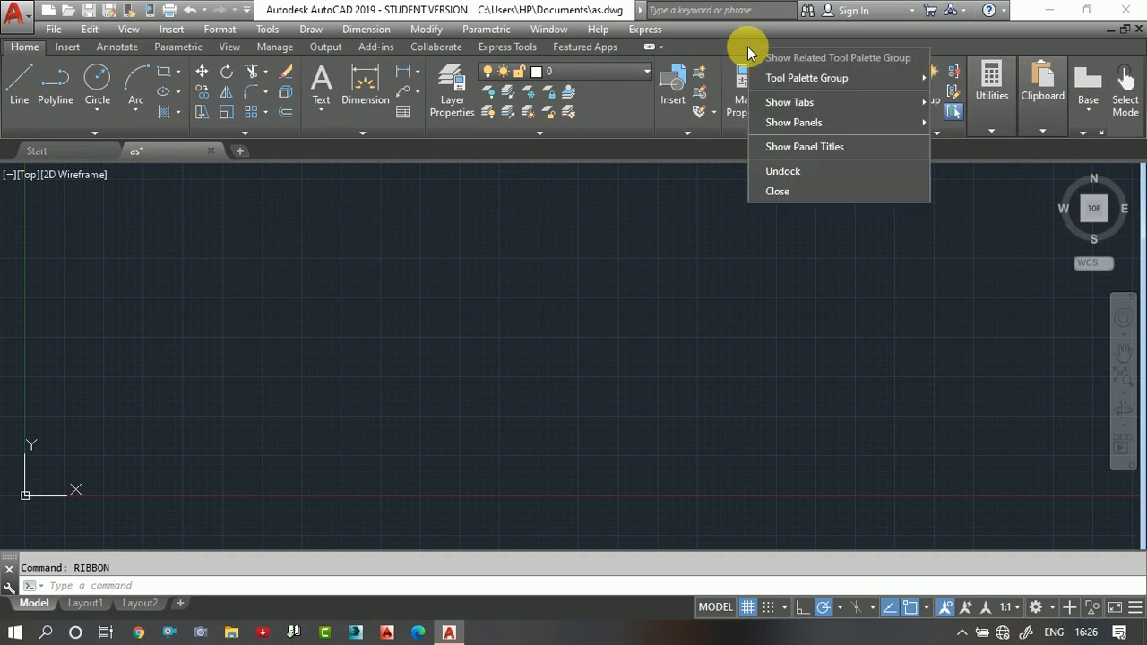
pyautogui.click(797, 152)
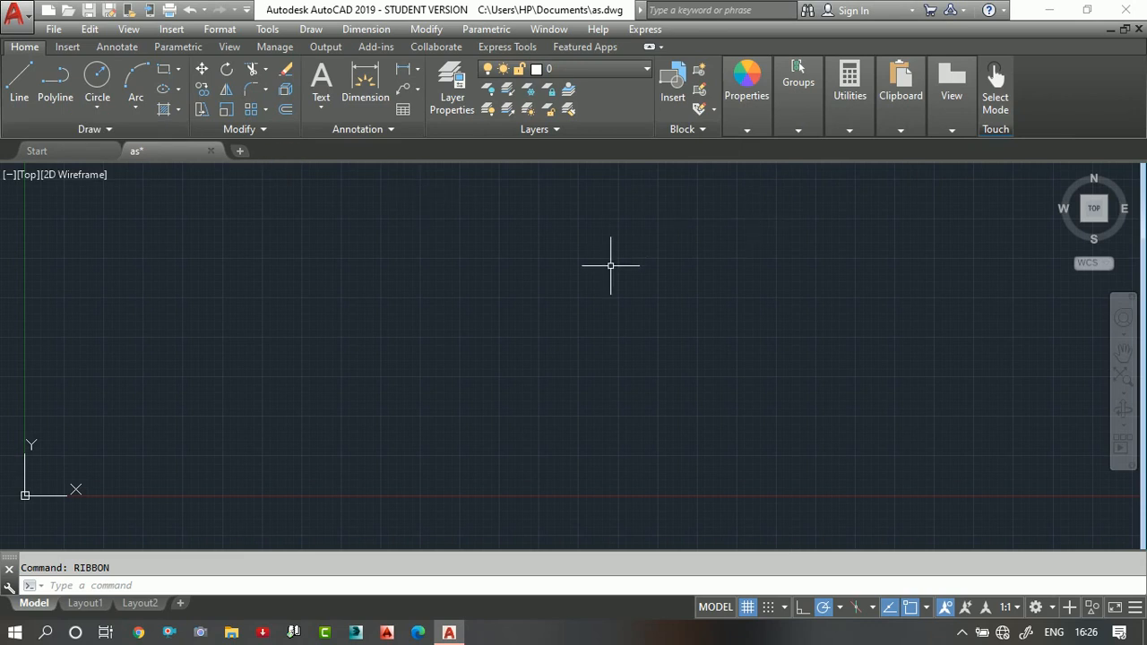
# Close the ribbon through its own display options and bring it back with the RIBBON command
pyautogui.rightClick(820, 47)
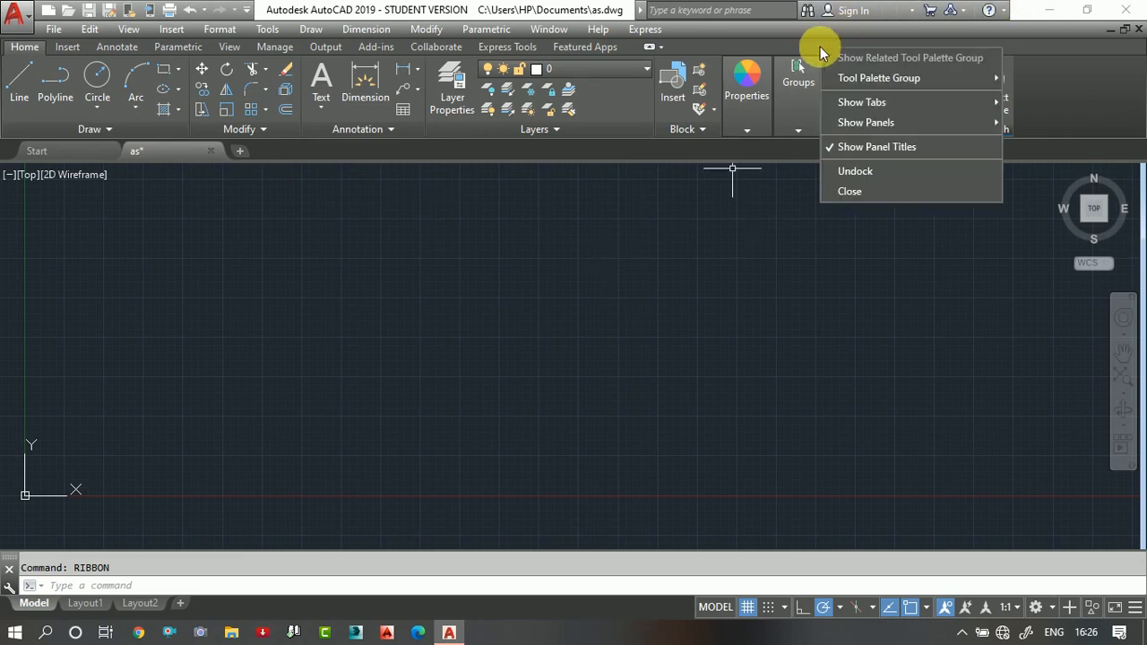
pyautogui.click(866, 192)
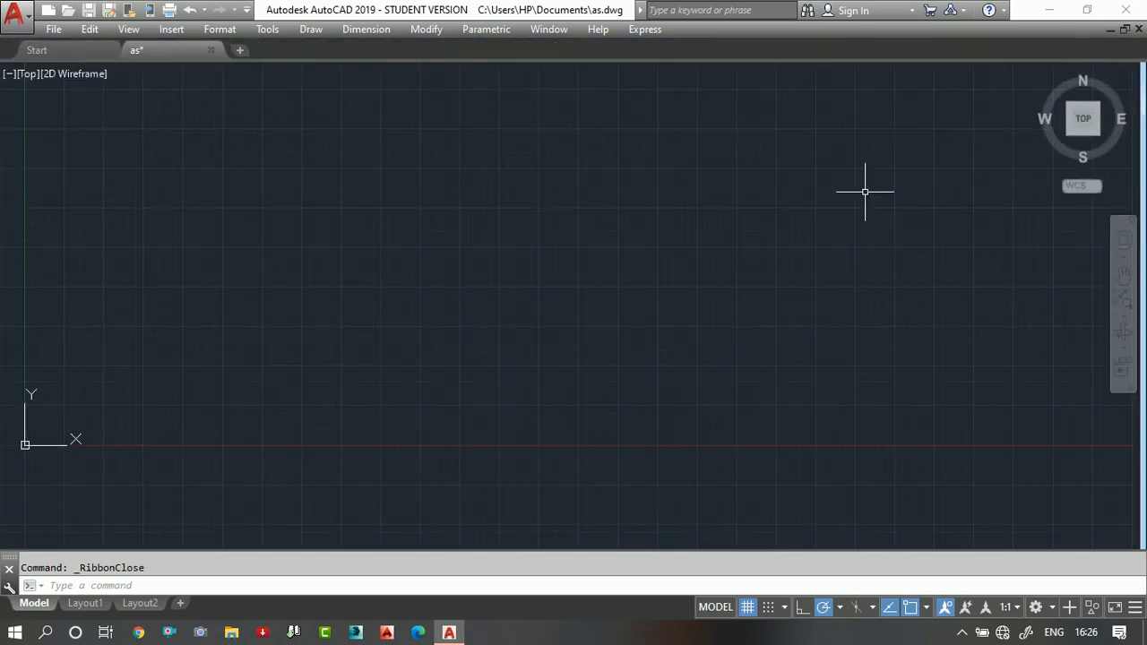
pyautogui.rightClick(756, 33)
pyautogui.rightClick(728, 45)
pyautogui.click(459, 231)
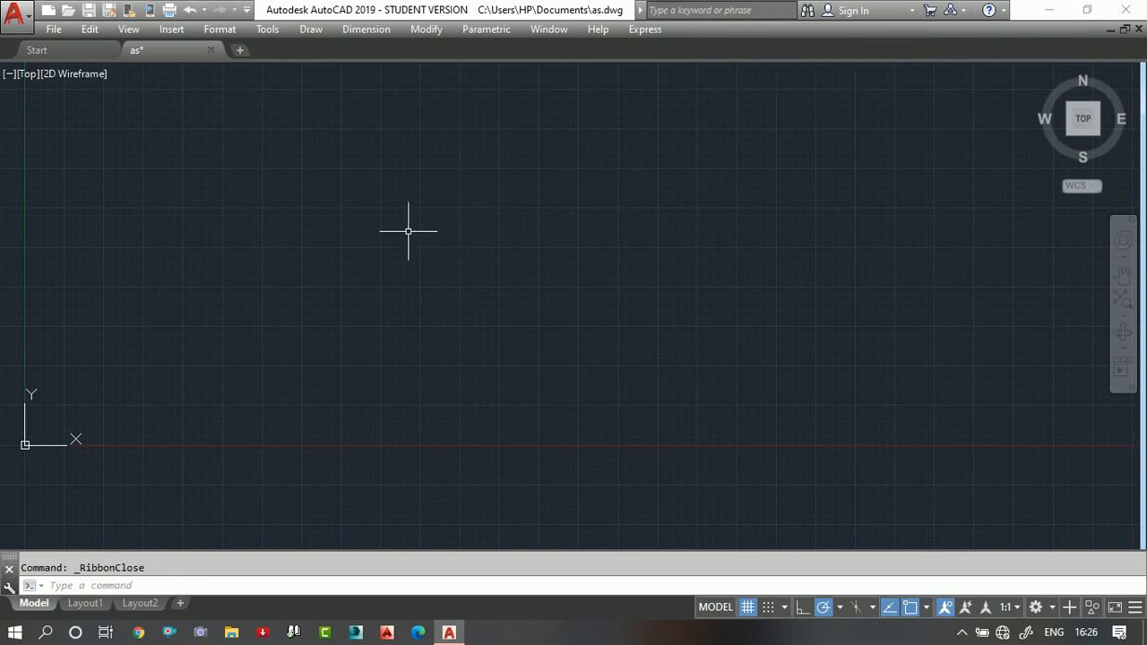
pyautogui.write('RI')
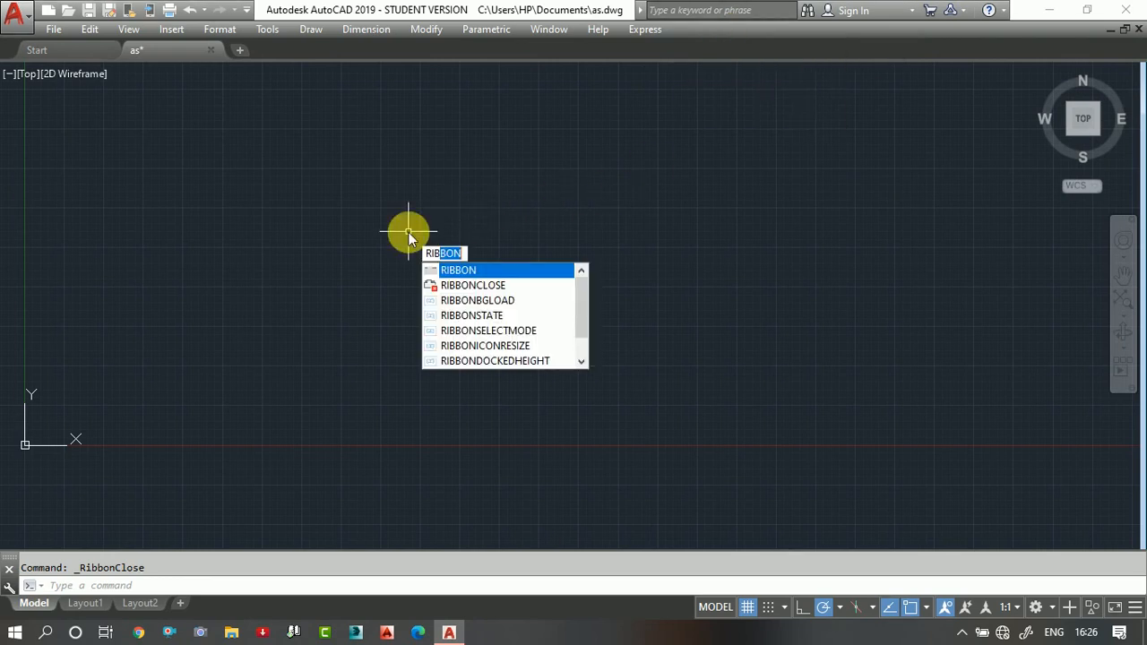
pyautogui.write('B')
pyautogui.click(454, 270)
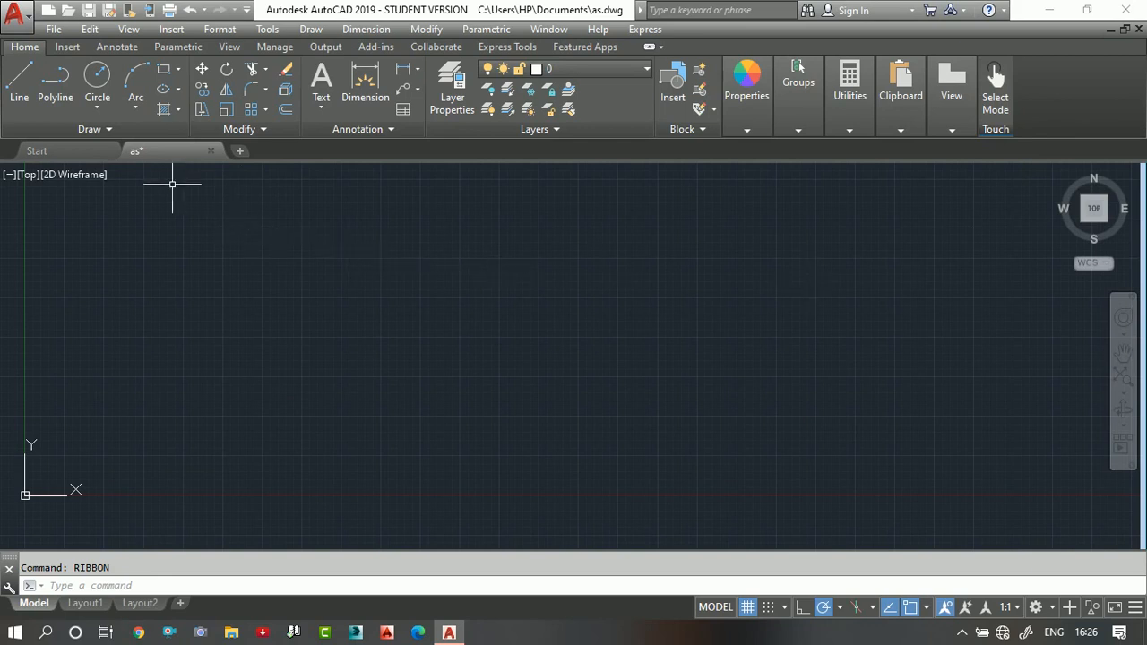
# Start a new drawing and hide the file tabs by turning off Display File Tabs in the display options
pyautogui.moveTo(153, 158)
pyautogui.click(240, 153)
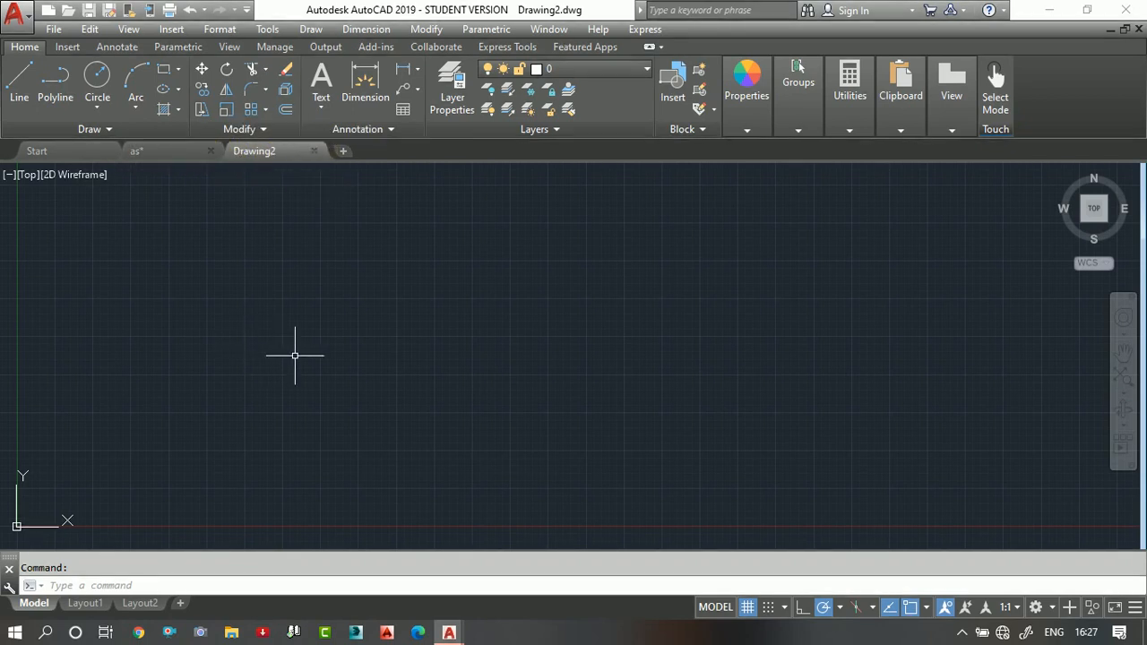
pyautogui.write('OP')
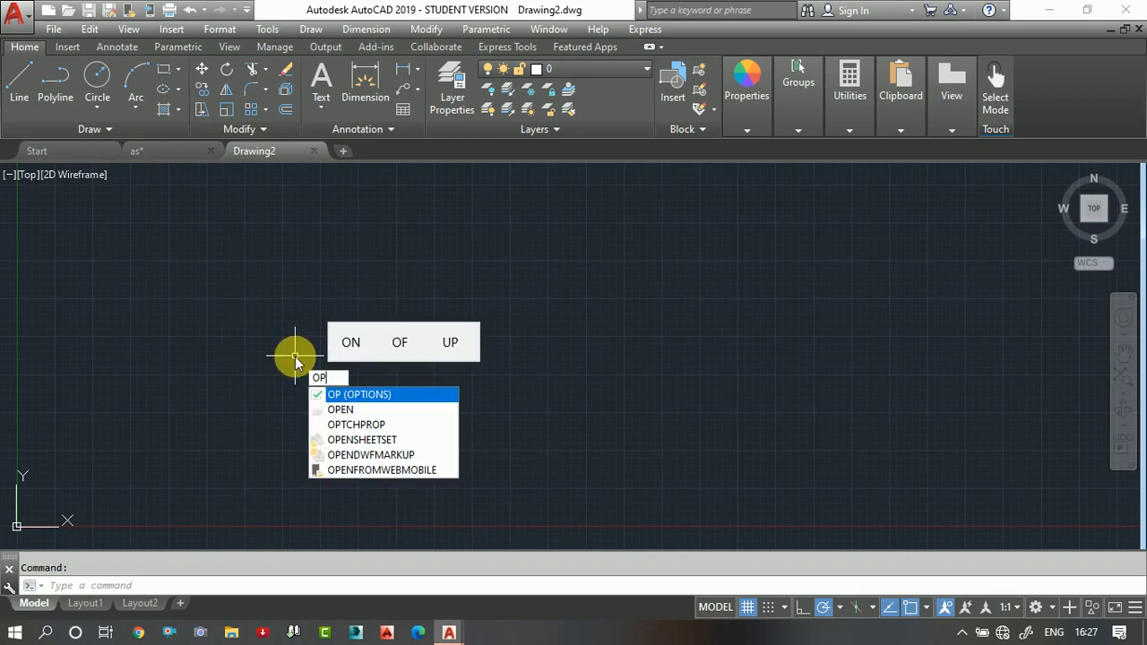
pyautogui.click(385, 399)
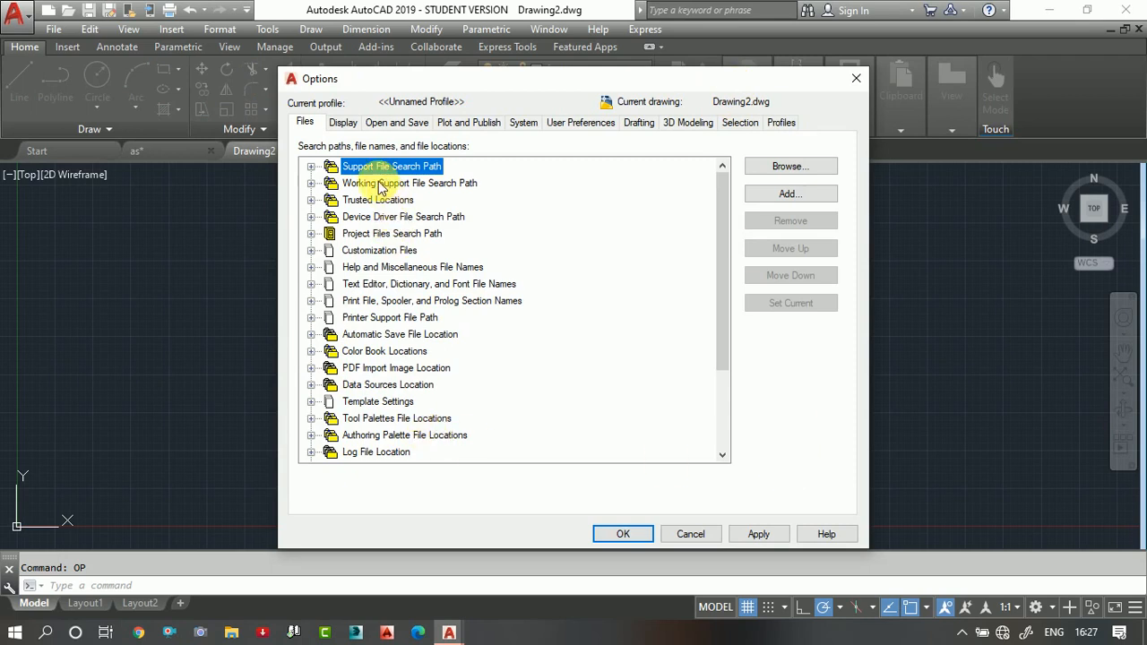
pyautogui.click(348, 124)
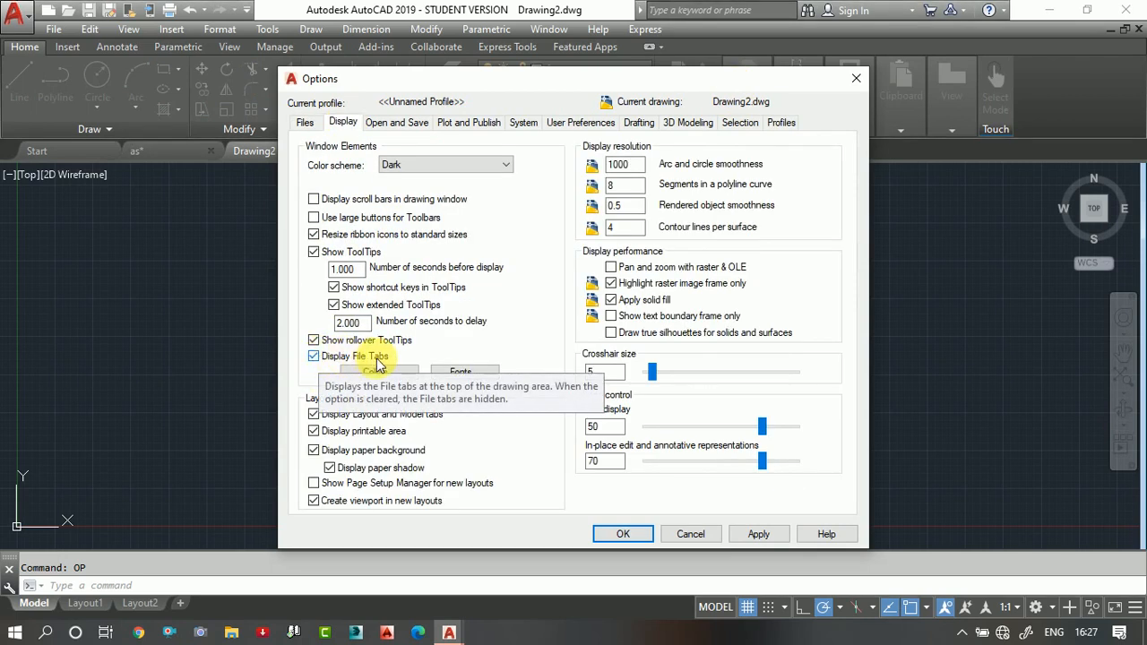
pyautogui.click(314, 357)
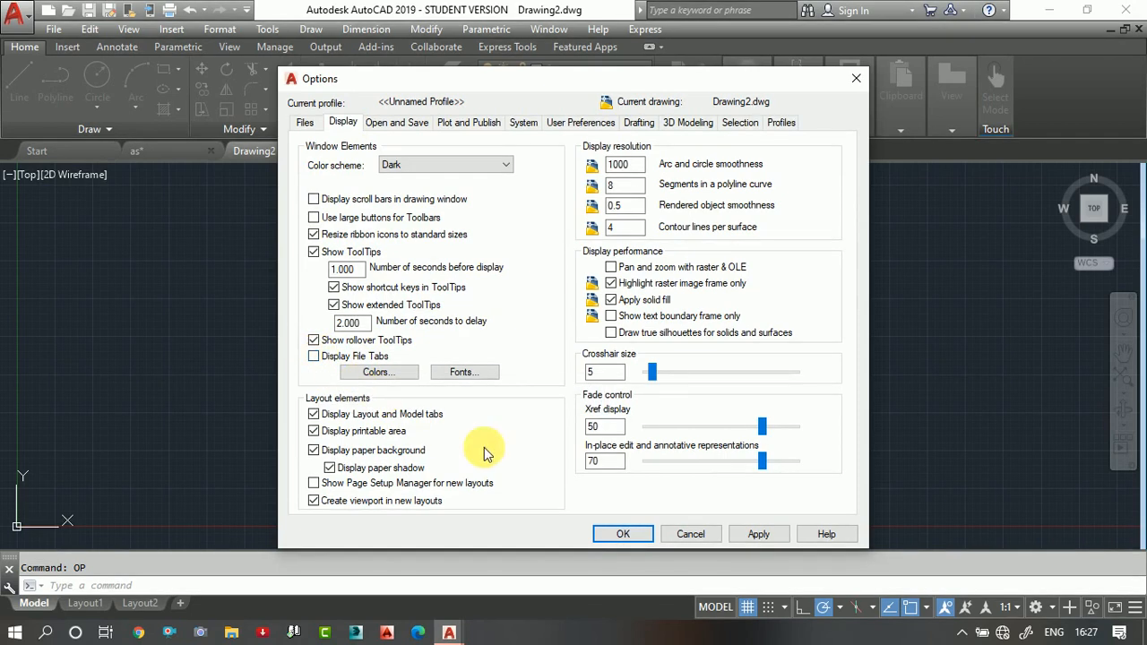
pyautogui.click(759, 536)
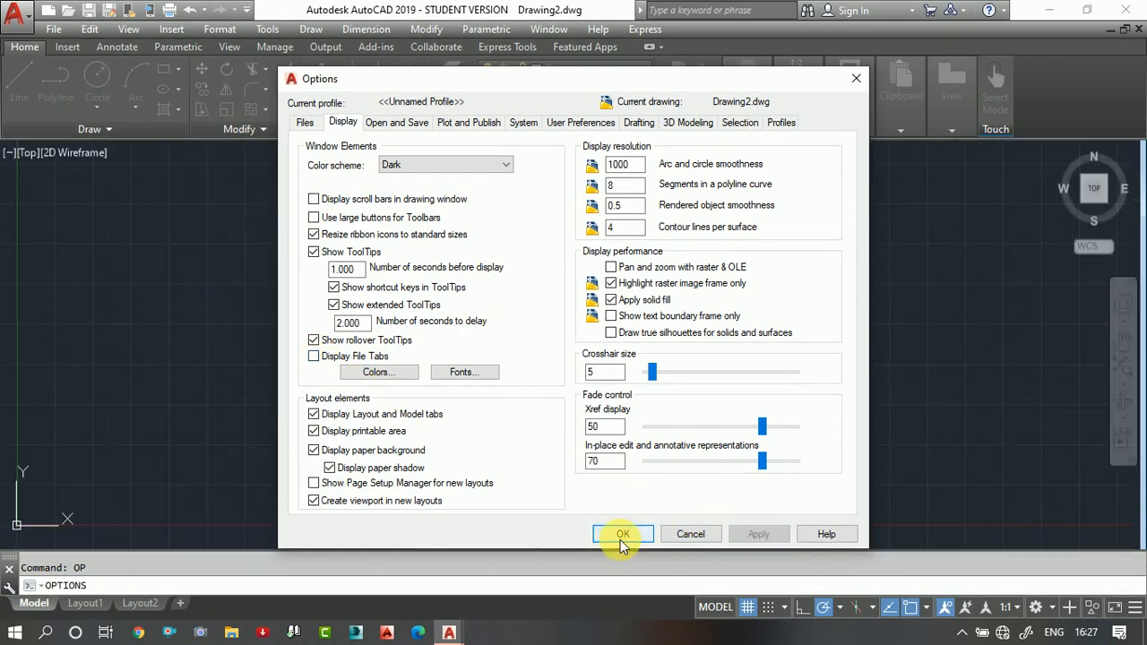
pyautogui.click(620, 535)
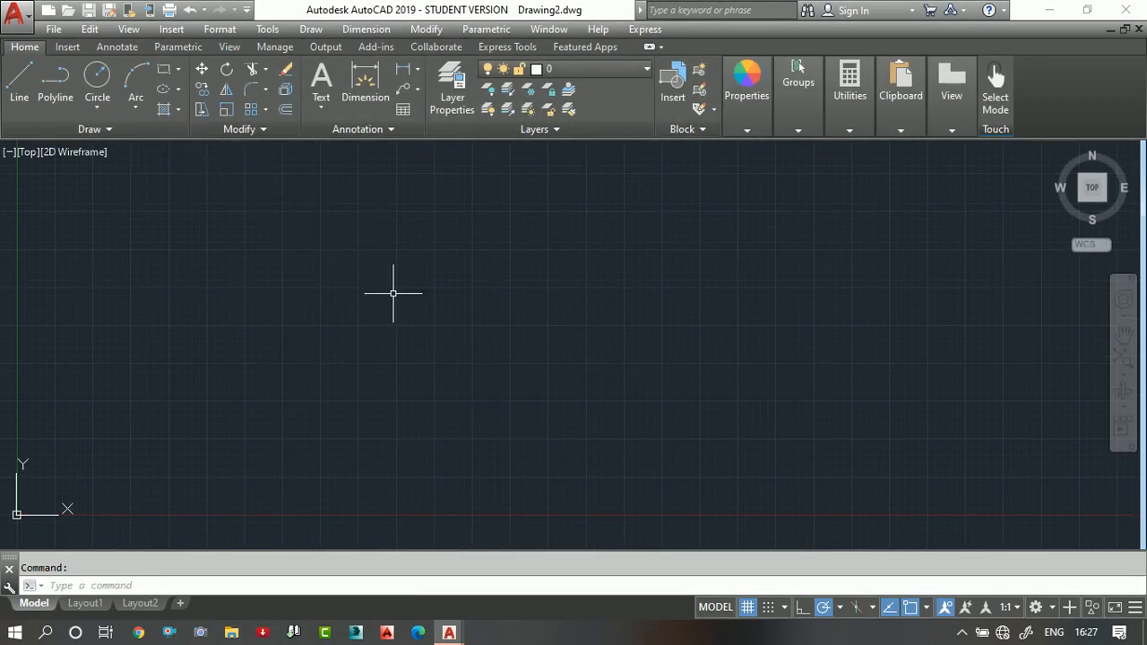
# Restore the file tabs by turning Display File Tabs back on in the display options
pyautogui.write('OP')
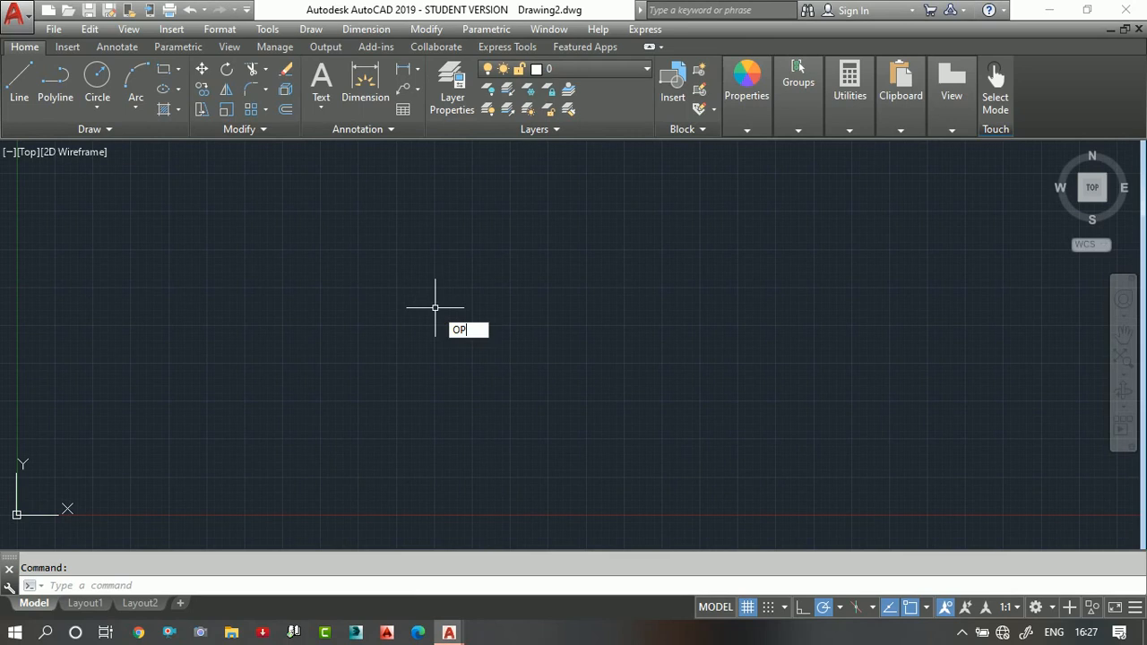
pyautogui.press('Return')
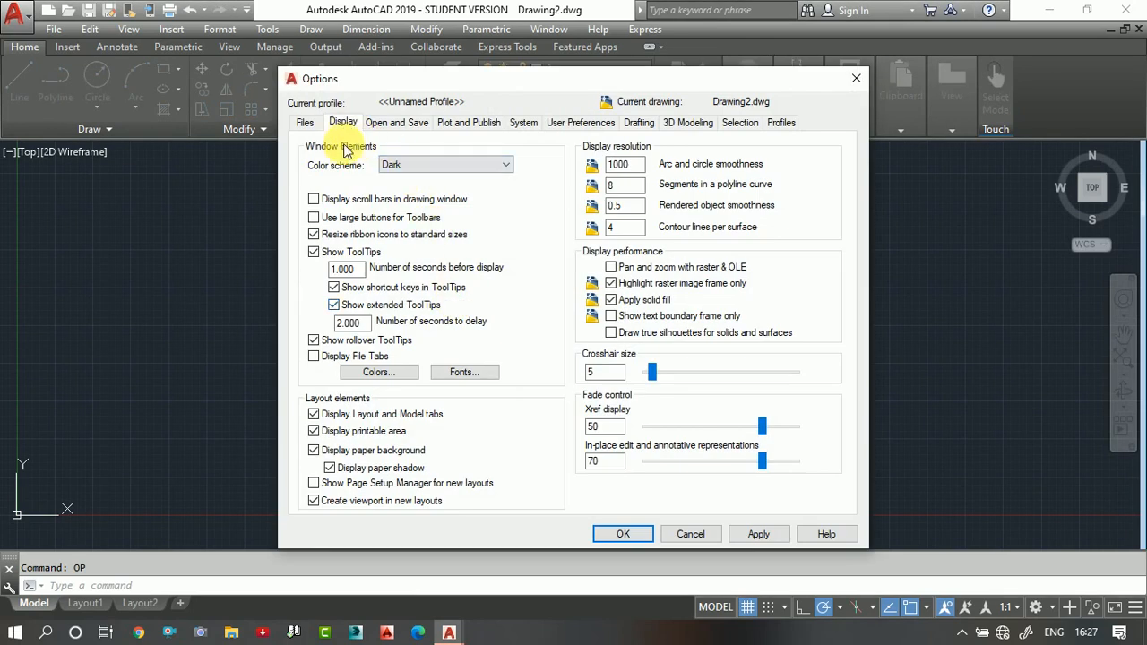
pyautogui.click(313, 356)
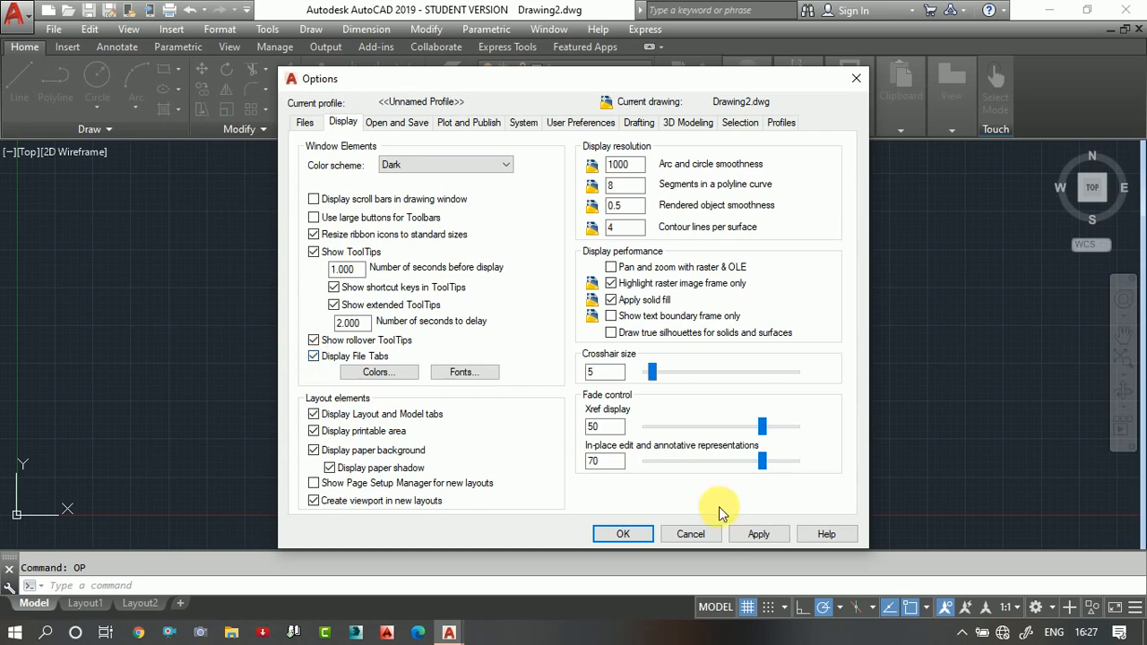
pyautogui.click(758, 534)
pyautogui.click(624, 535)
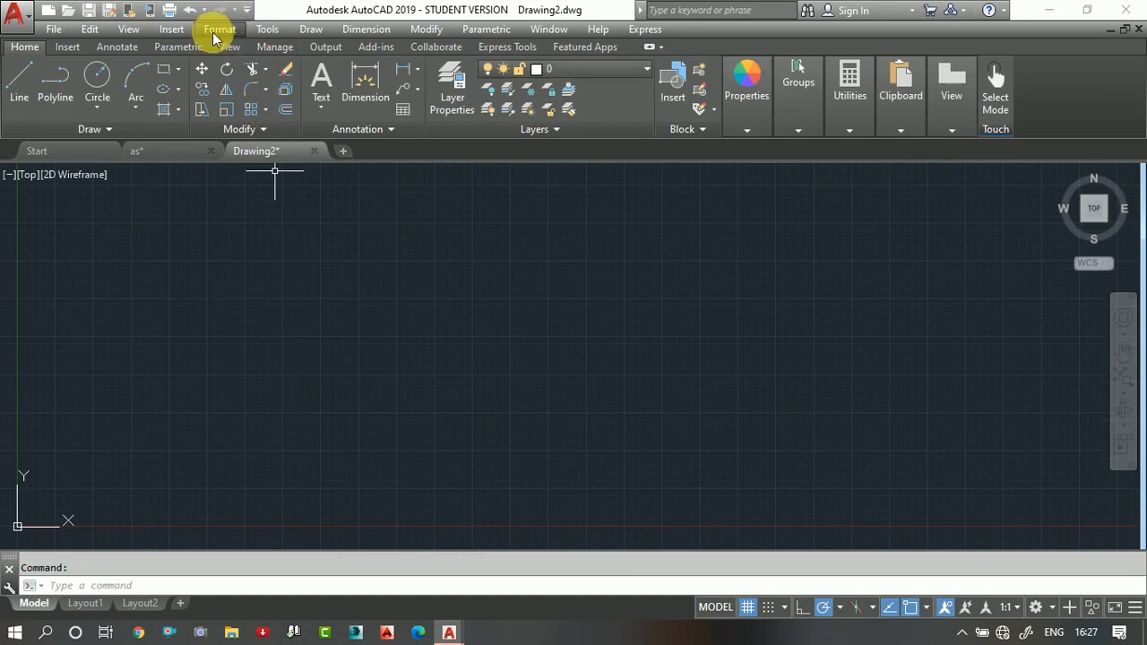
# Reopen the Options dialog to review its Display settings, and close it without changing anything
pyautogui.click(271, 31)
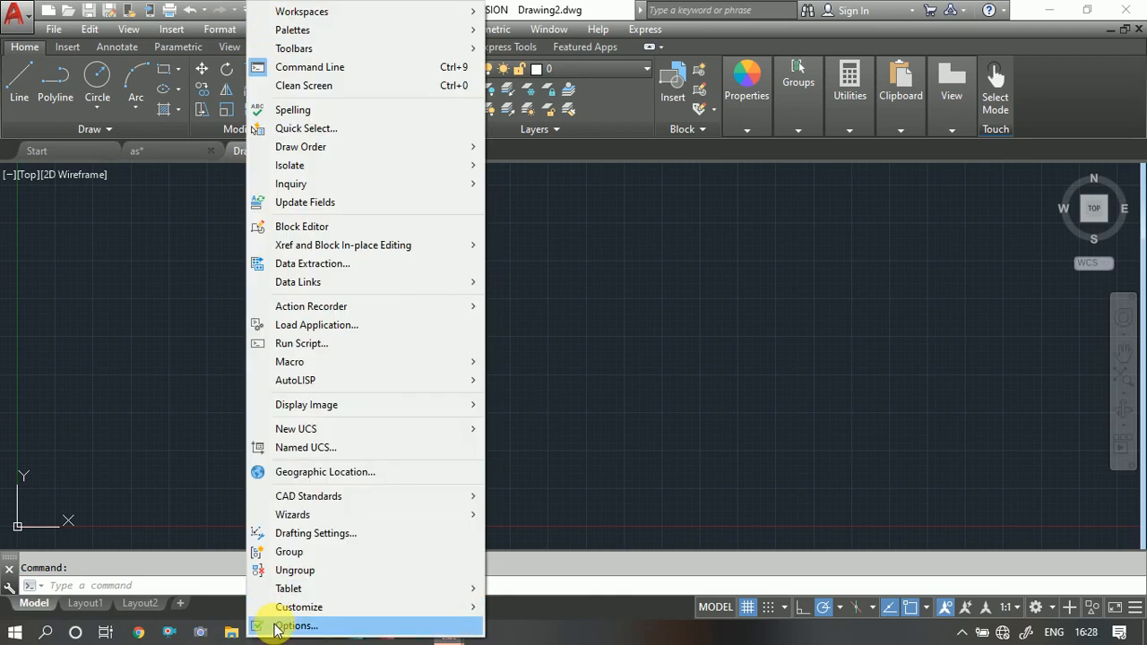
pyautogui.click(280, 626)
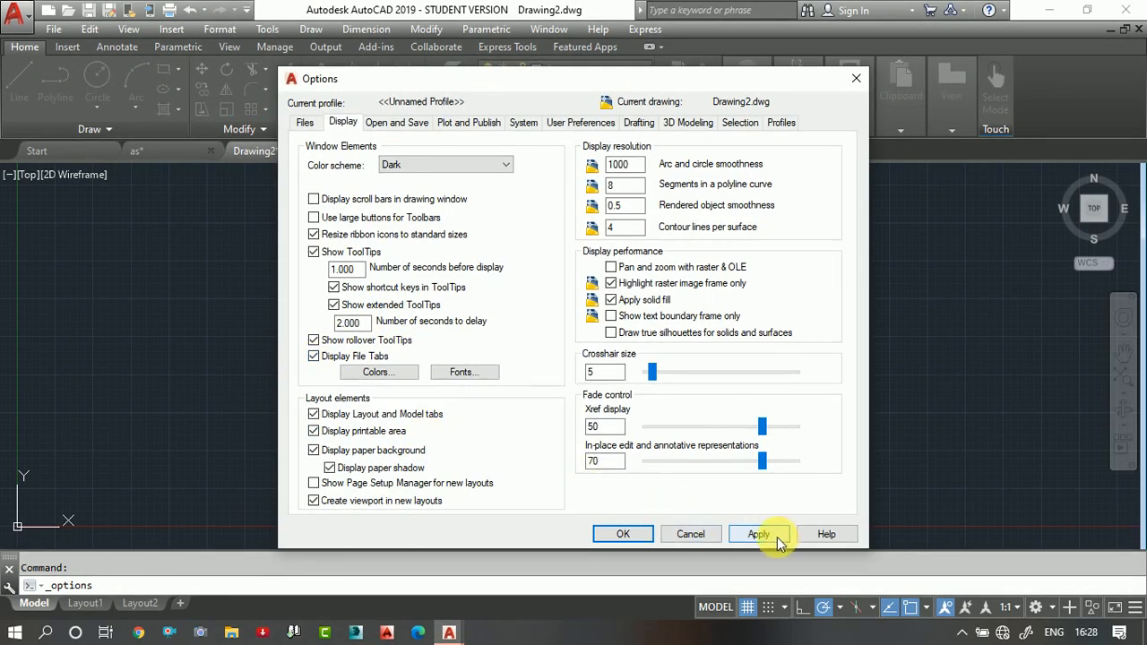
pyautogui.click(623, 536)
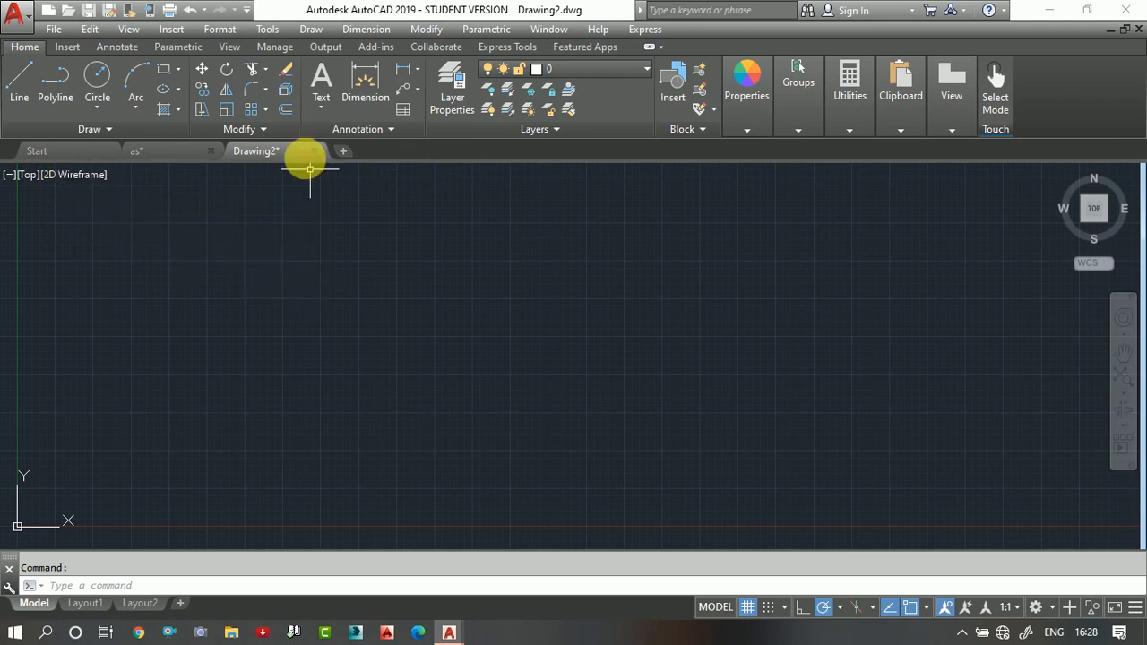
# Hide the viewport controls by turning off Display the Viewport Controls in the 3D Modeling options
pyautogui.click(267, 29)
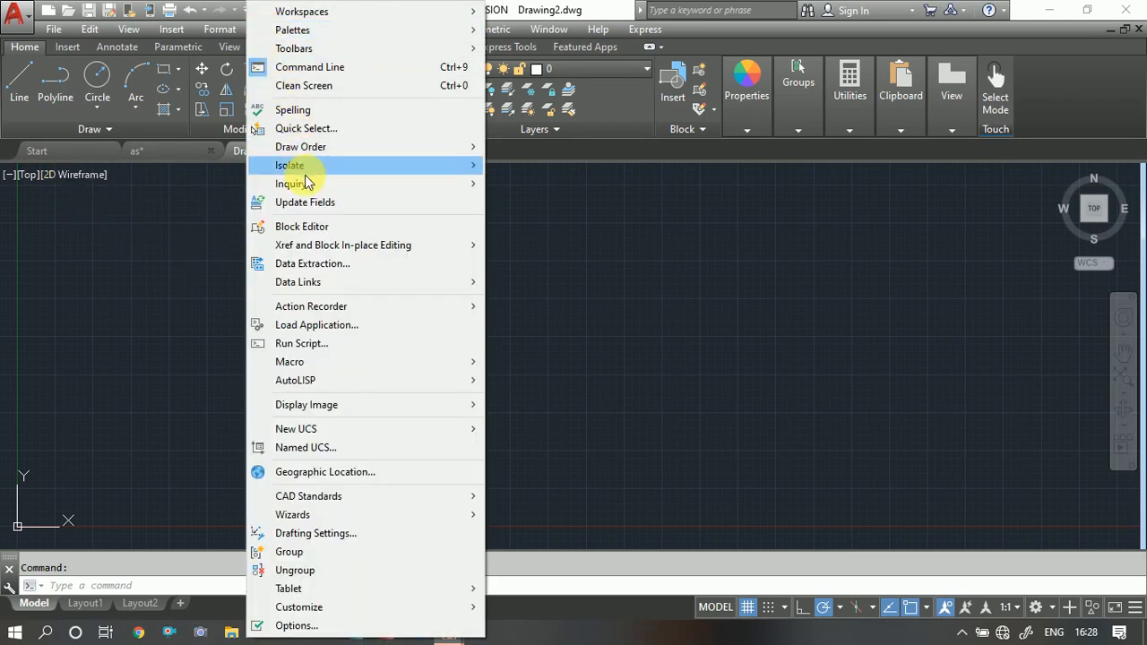
pyautogui.click(334, 622)
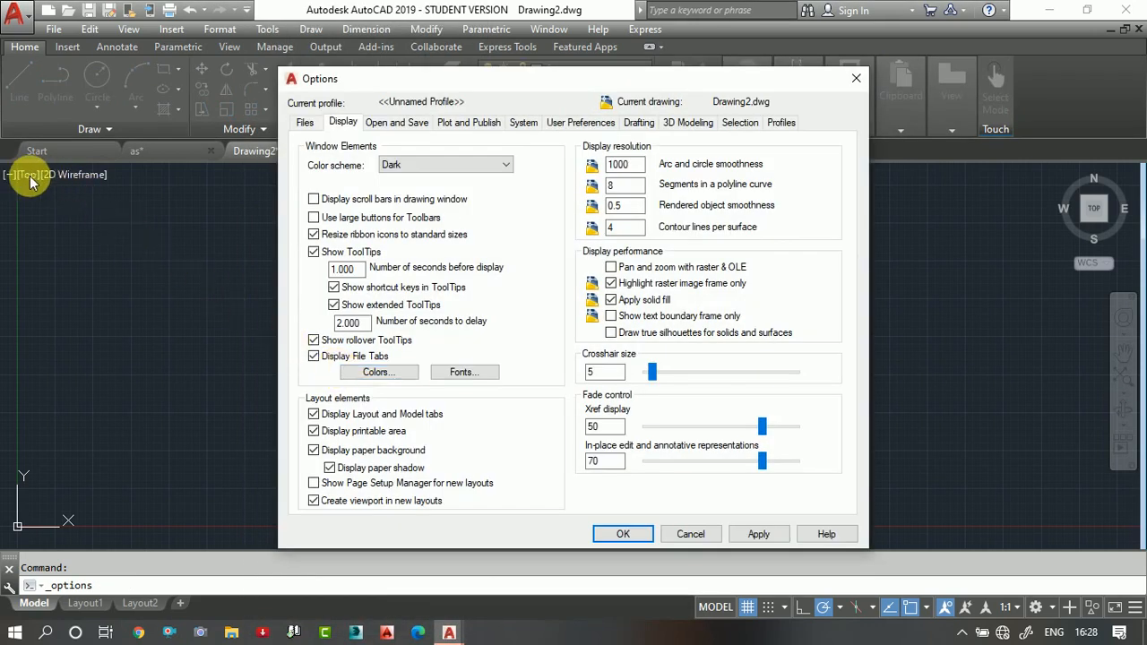
pyautogui.click(687, 124)
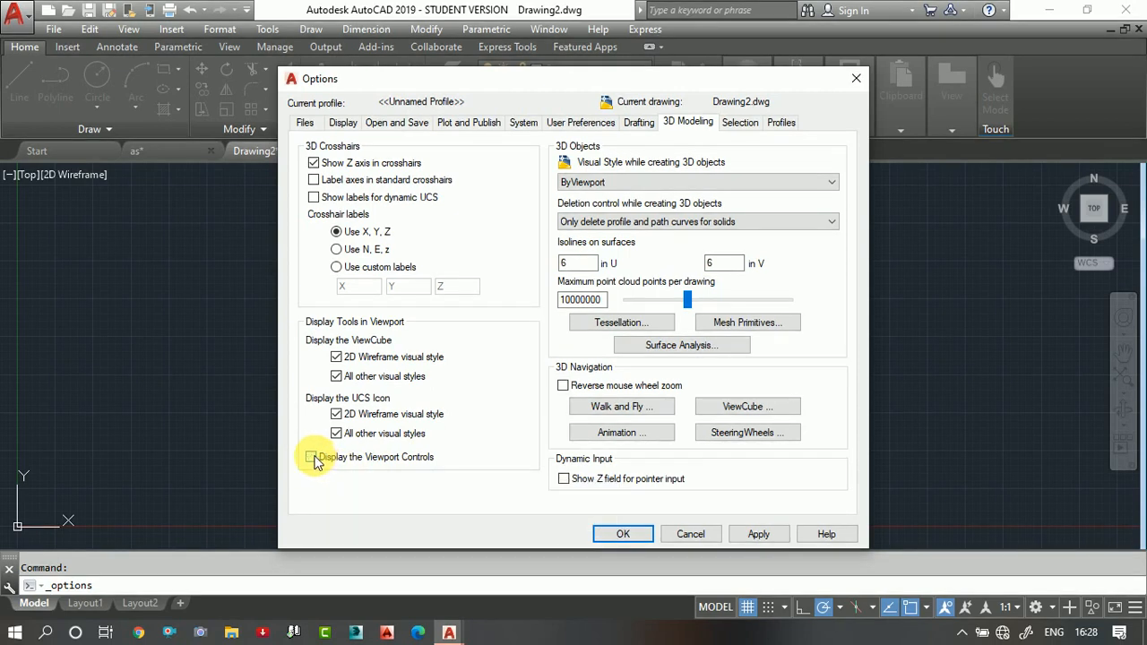
pyautogui.click(758, 534)
pyautogui.click(624, 536)
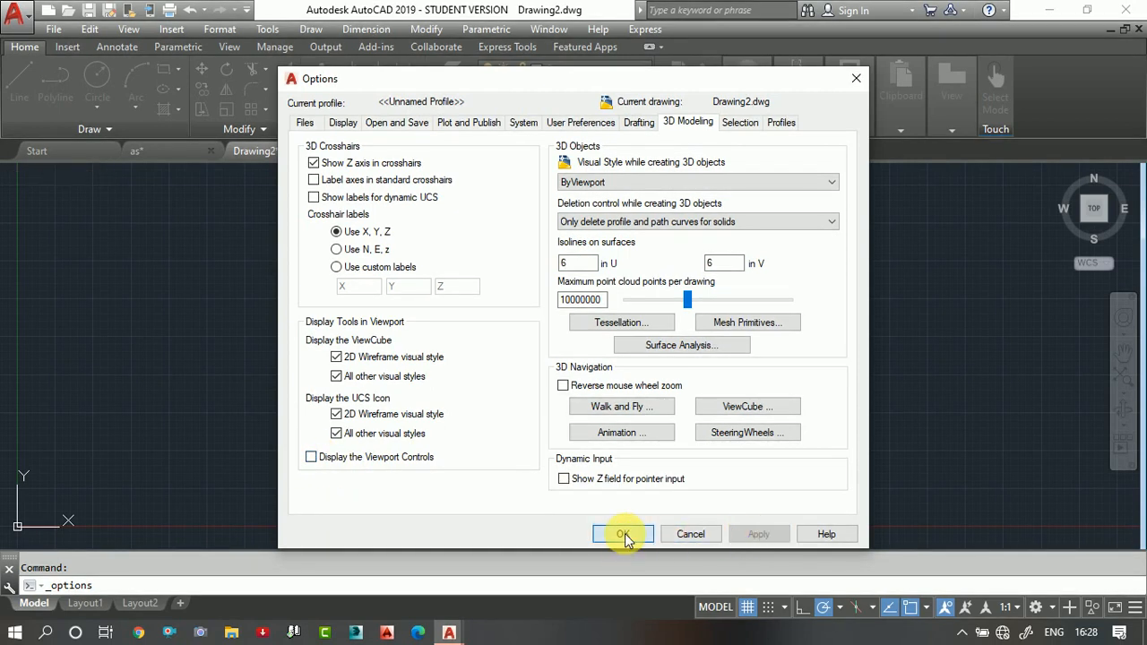
pyautogui.click(623, 534)
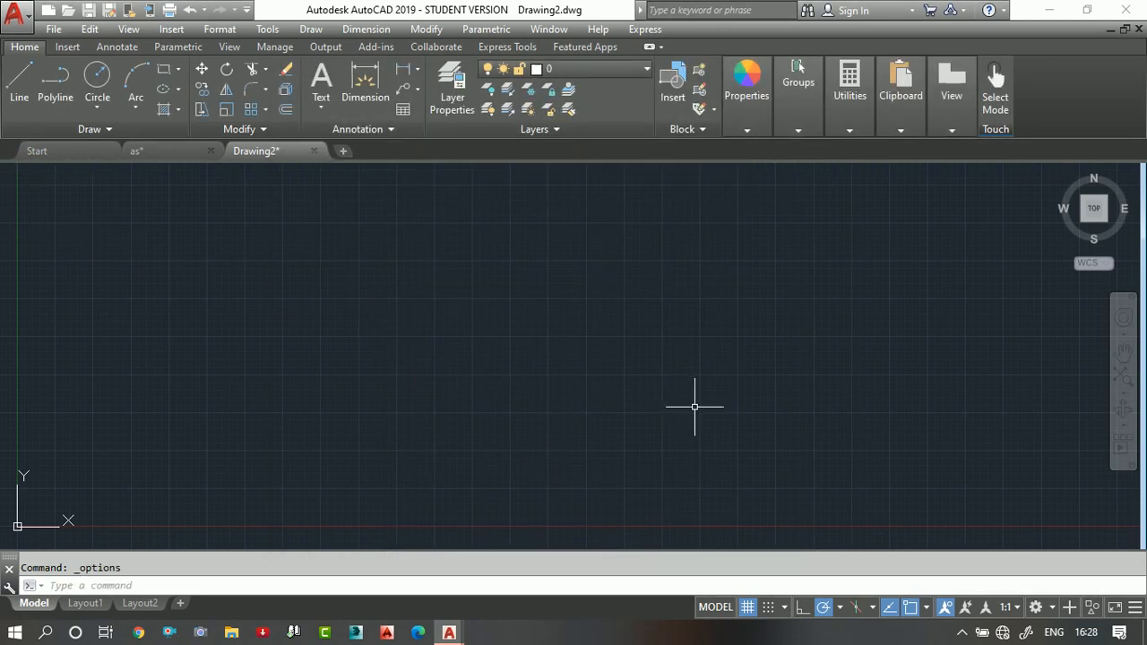
# Restore the viewport controls by turning Display the Viewport Controls back on in the 3D Modeling options
pyautogui.write('op')
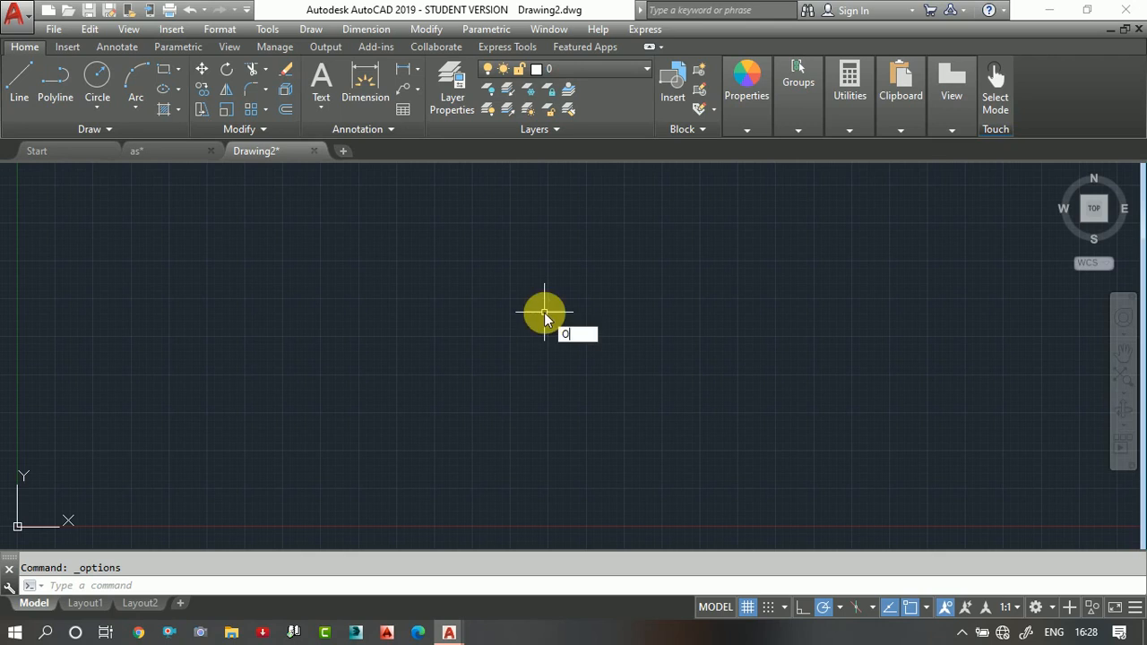
pyautogui.press('Return')
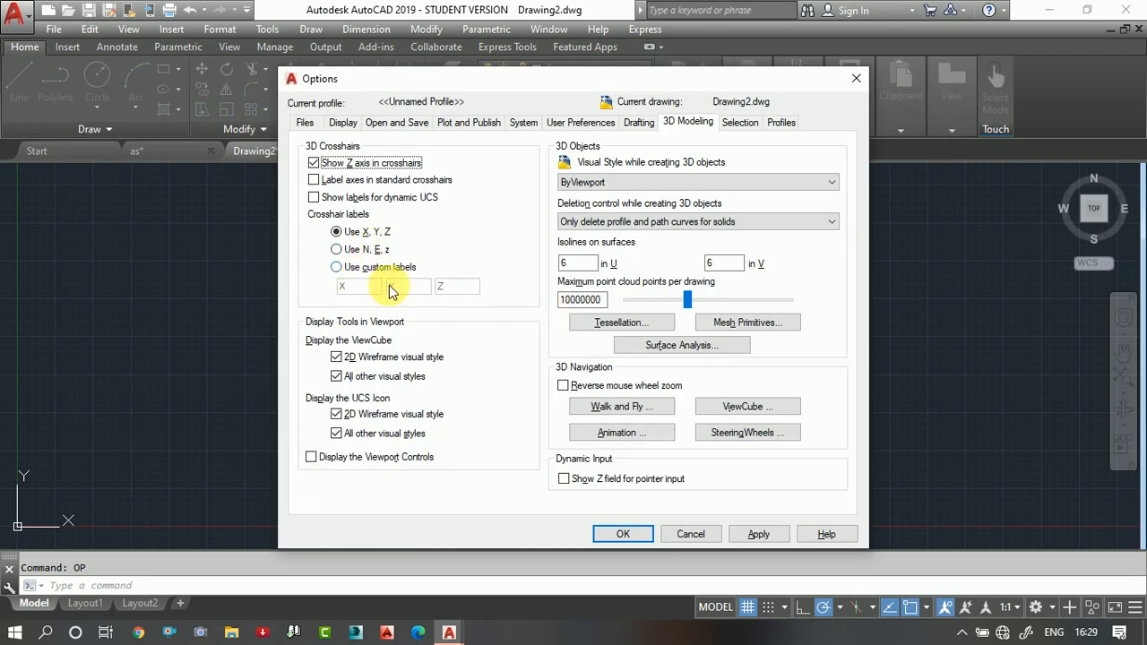
pyautogui.click(684, 126)
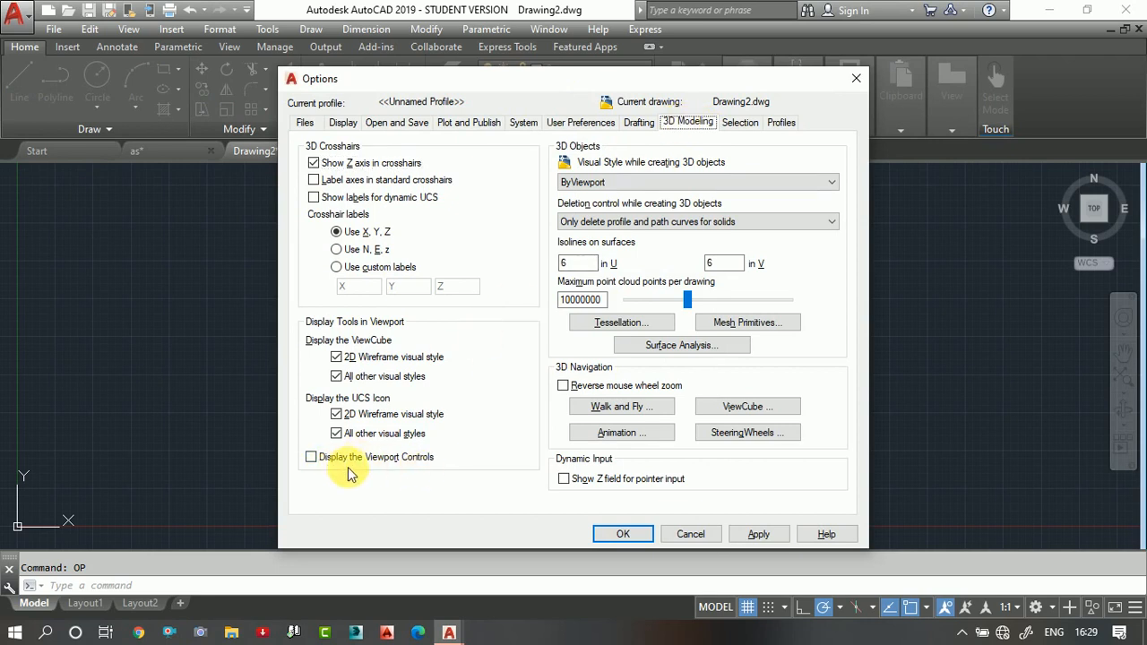
pyautogui.click(311, 457)
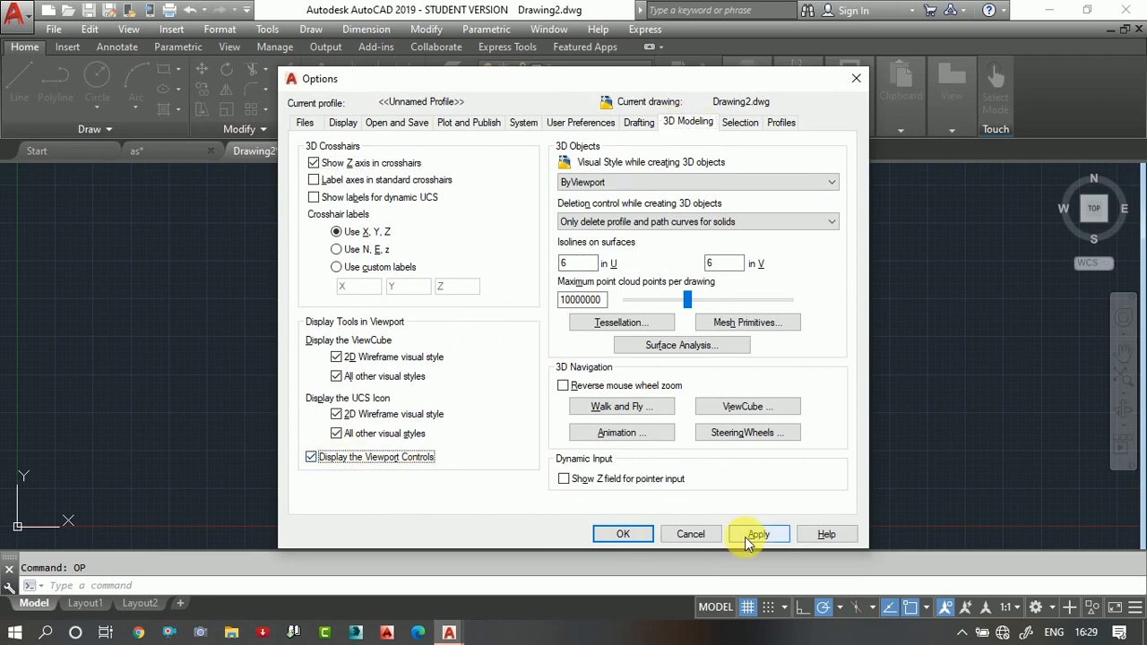
pyautogui.click(758, 534)
pyautogui.click(623, 535)
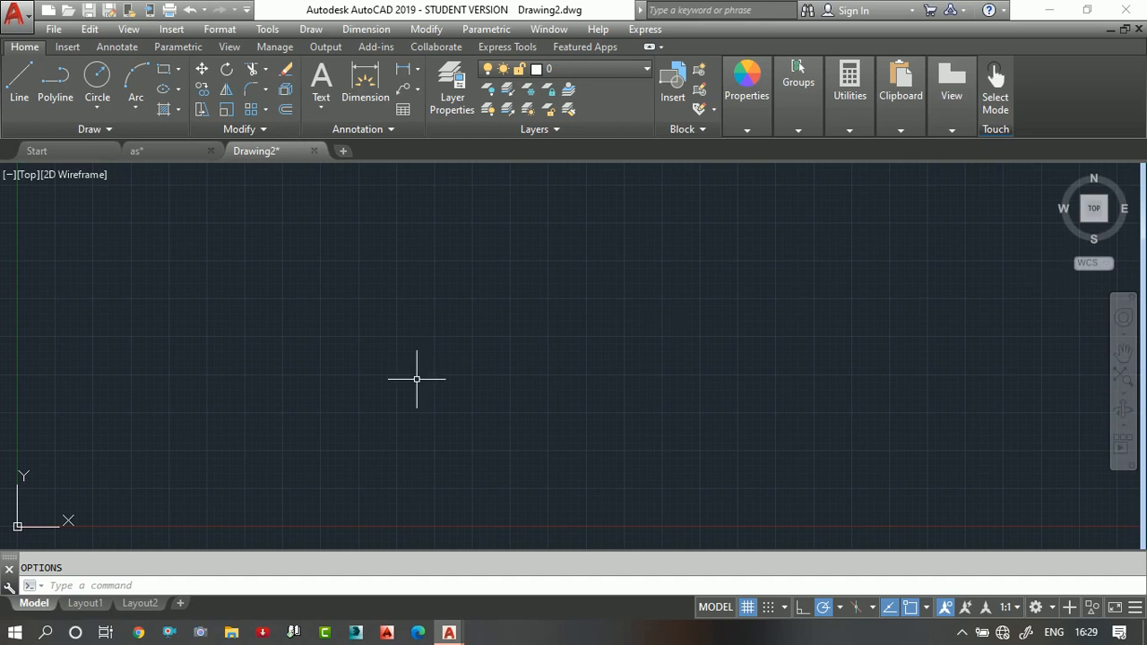
# Hide the ViewCube by setting the DISPLAYVIEWCUBEIN2D variable to OFF
pyautogui.write('DI')
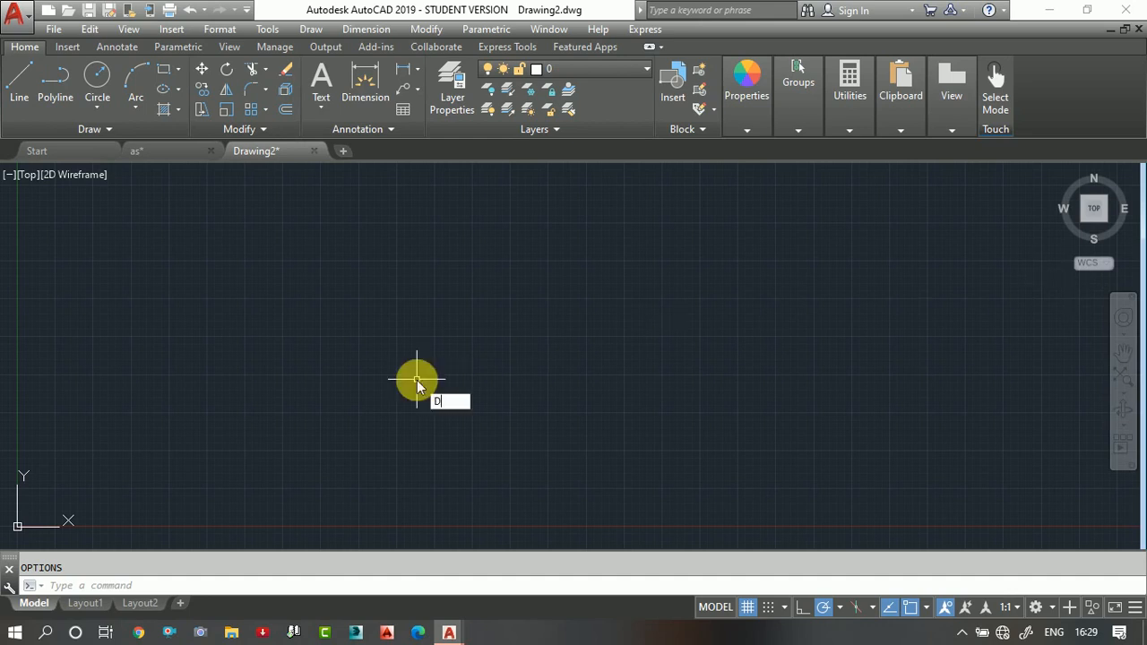
pyautogui.write('SPLAYSTYLE')
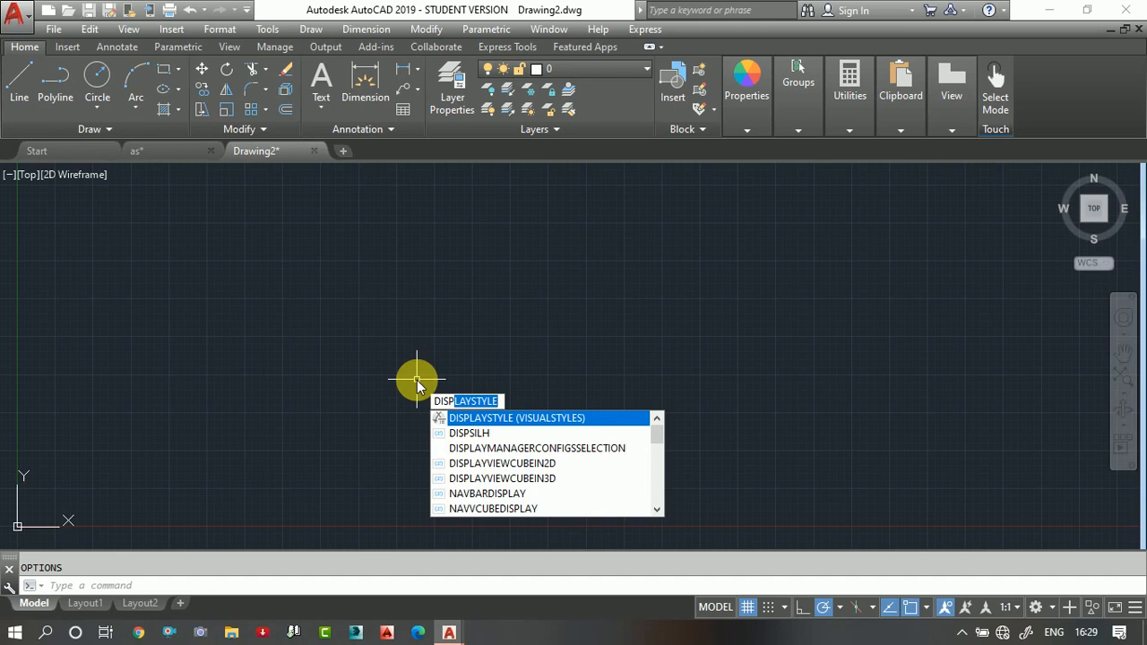
pyautogui.click(559, 463)
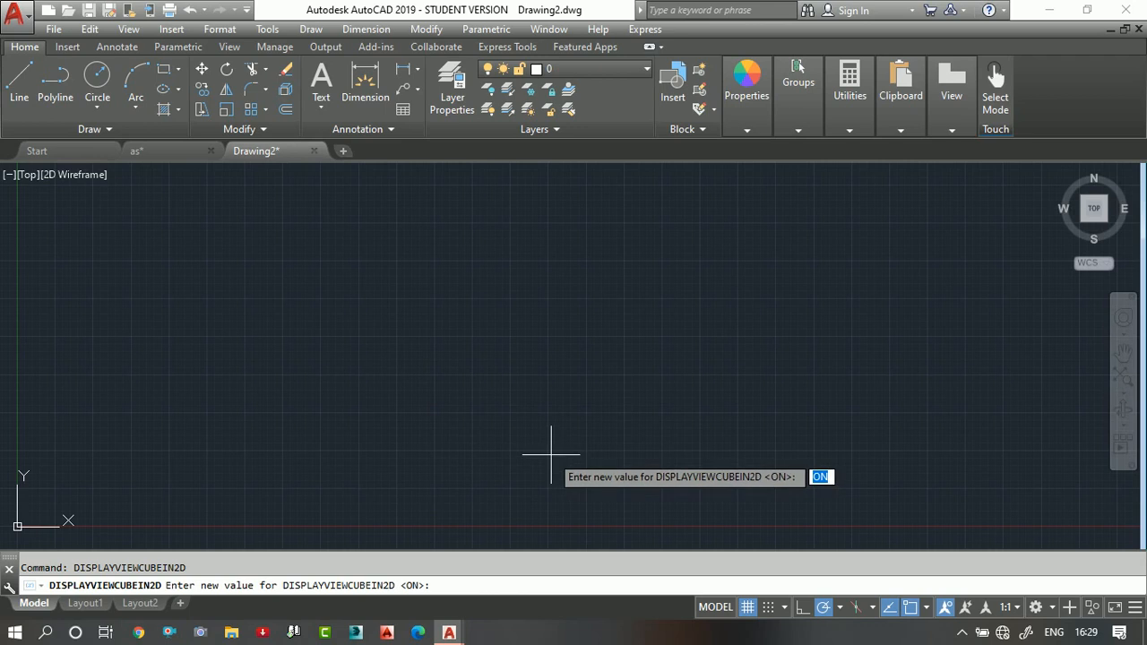
pyautogui.write('OFF')
pyautogui.press('Return')
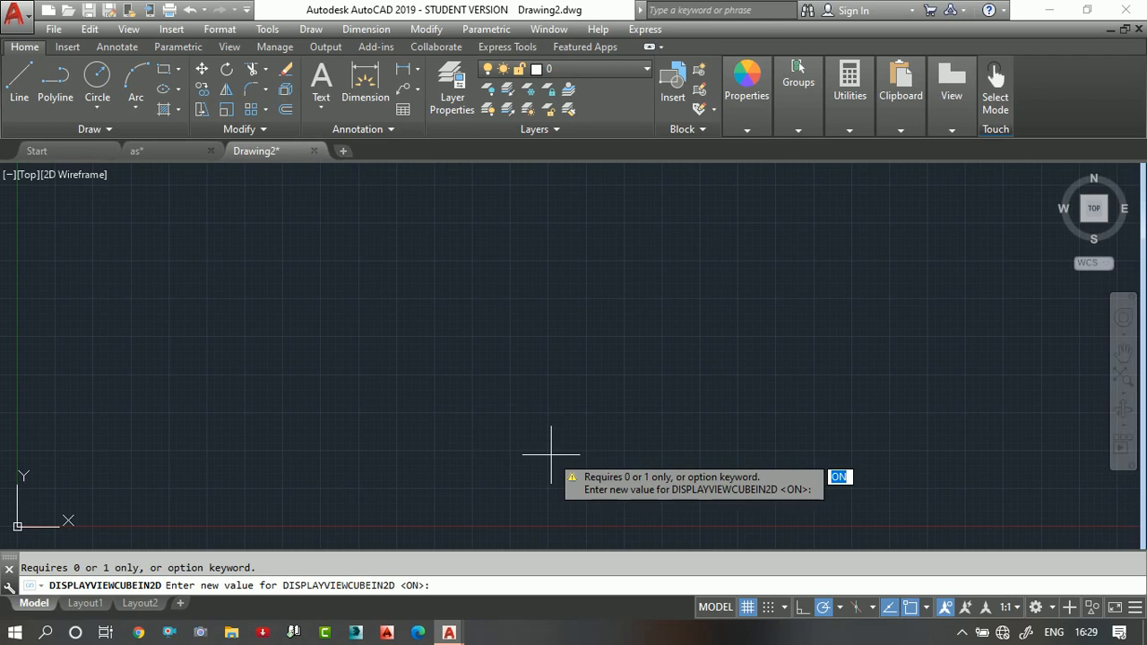
pyautogui.write('0')
pyautogui.write('FF')
pyautogui.press('Return')
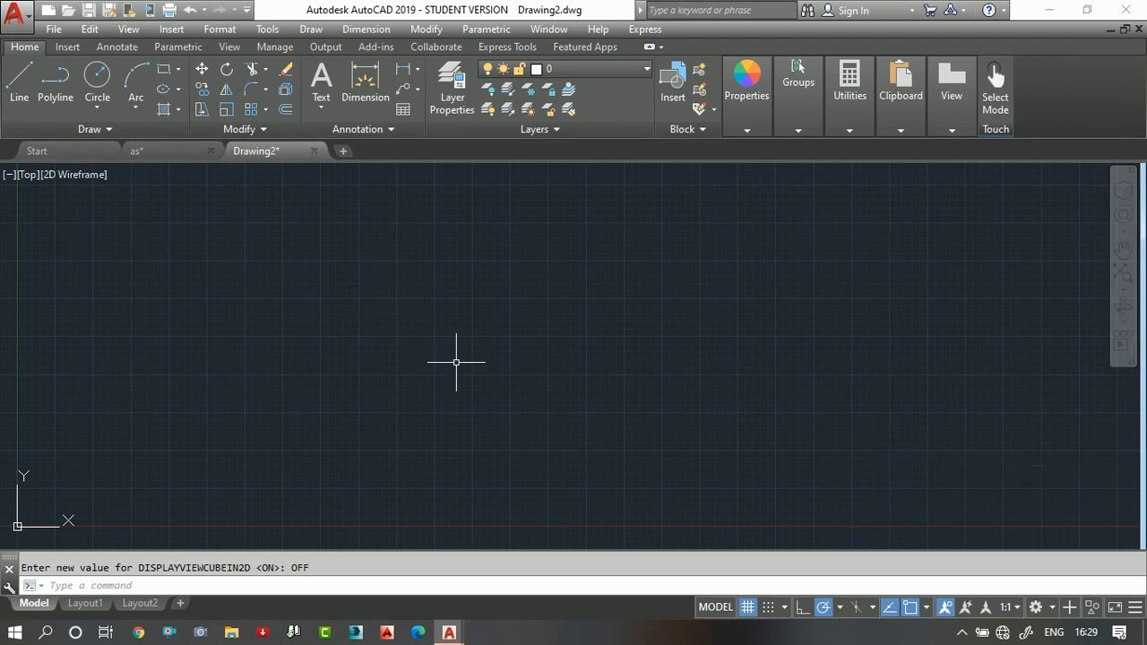
# Show the ViewCube again by setting the DISPLAYVIEWCUBEIN2D variable to ON
pyautogui.write('DISPLAYVIEWCUBEIN2D')
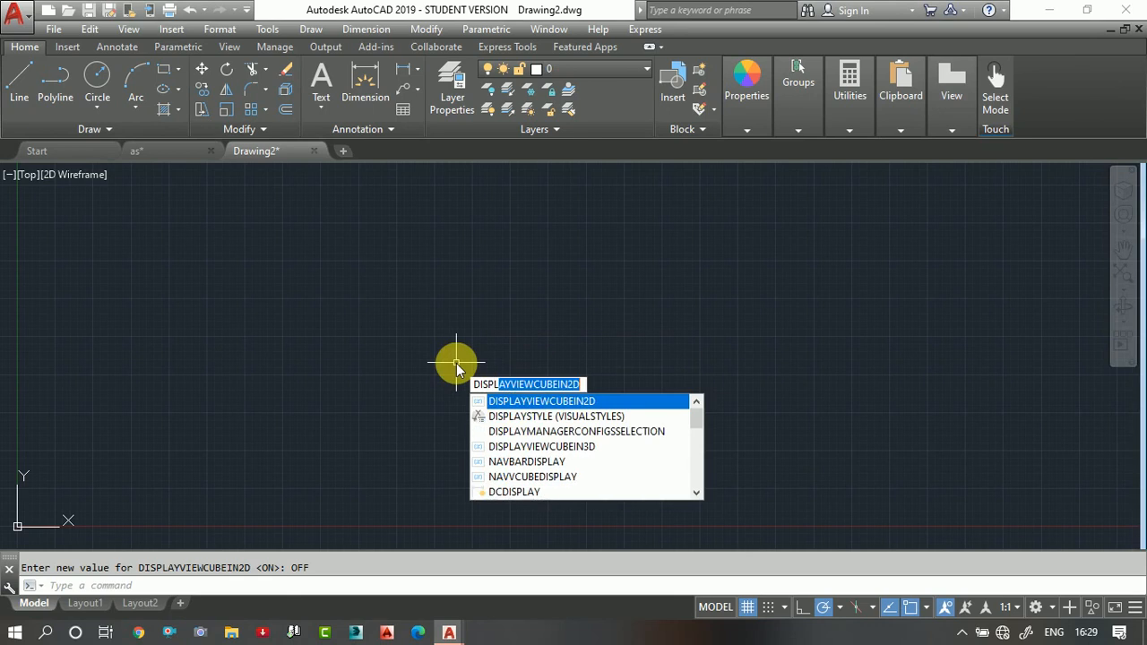
pyautogui.press('Return')
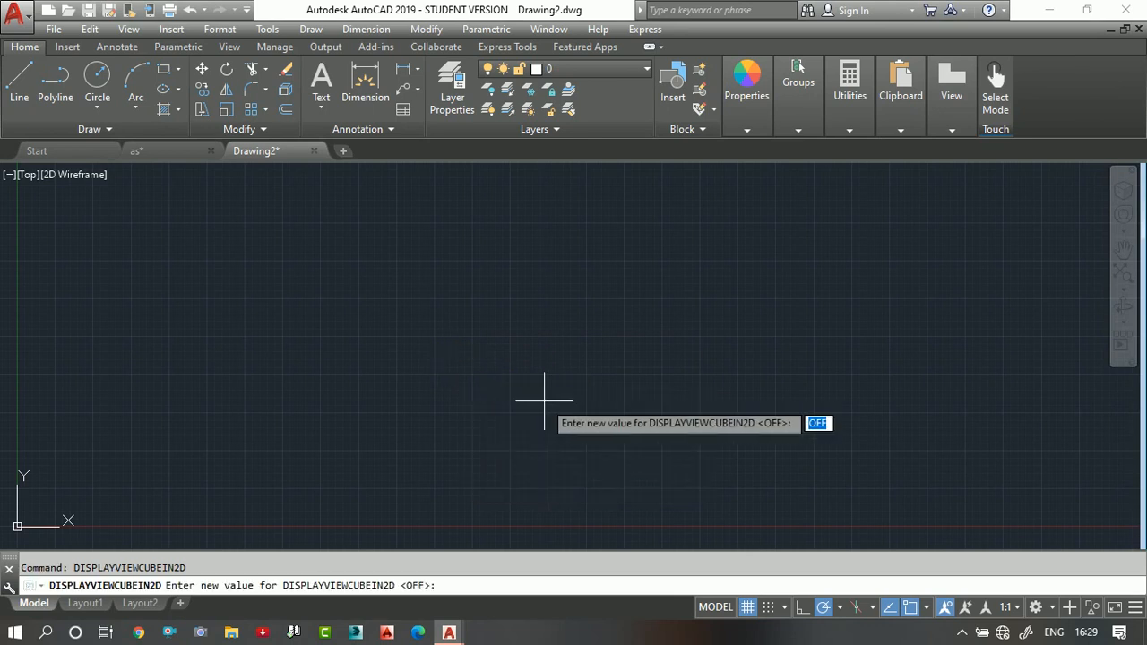
pyautogui.write('ON')
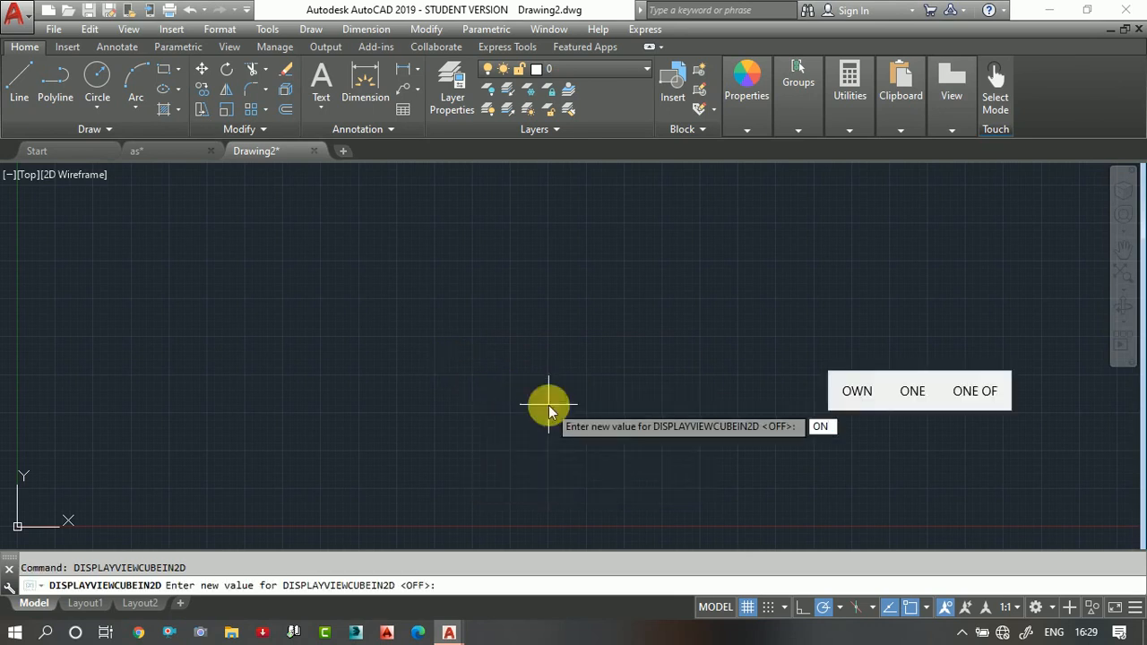
pyautogui.press('Return')
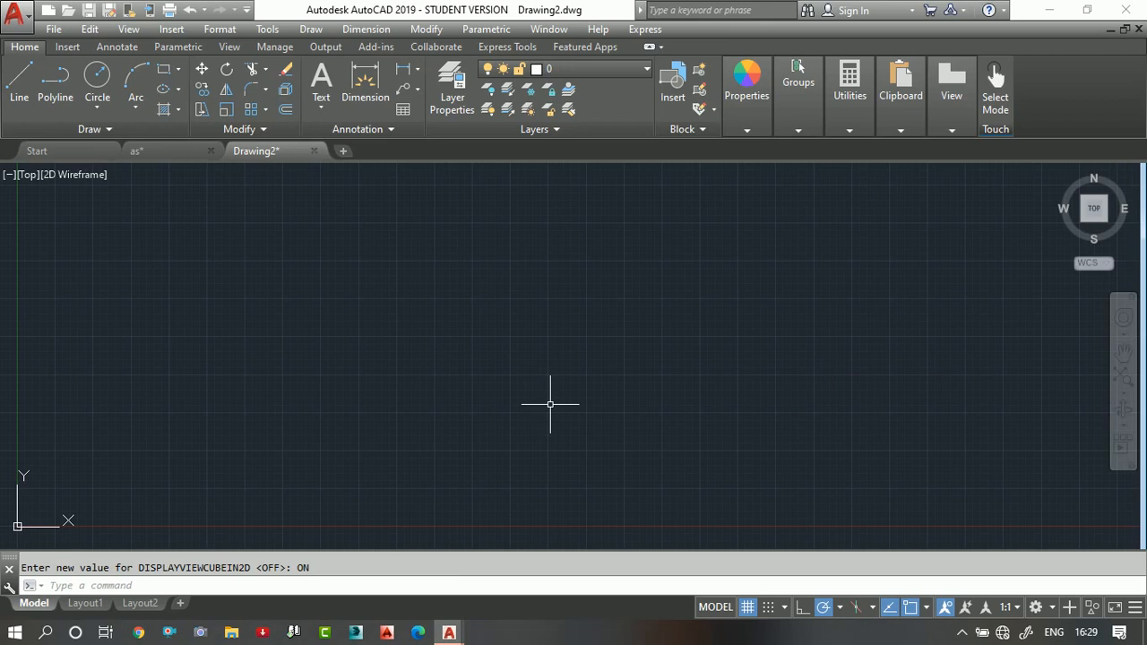
# Hide the ViewCube by setting DISPLAYVIEWCUBEIN2D to 0 and show it again by setting it to 1
pyautogui.write('DISP')
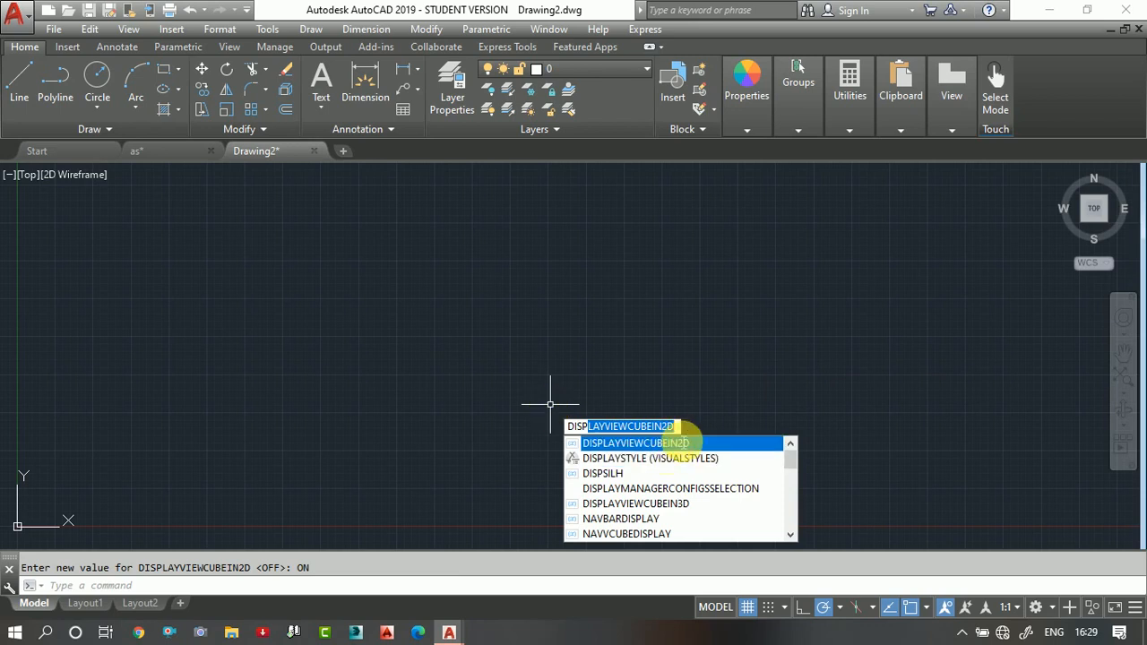
pyautogui.click(742, 442)
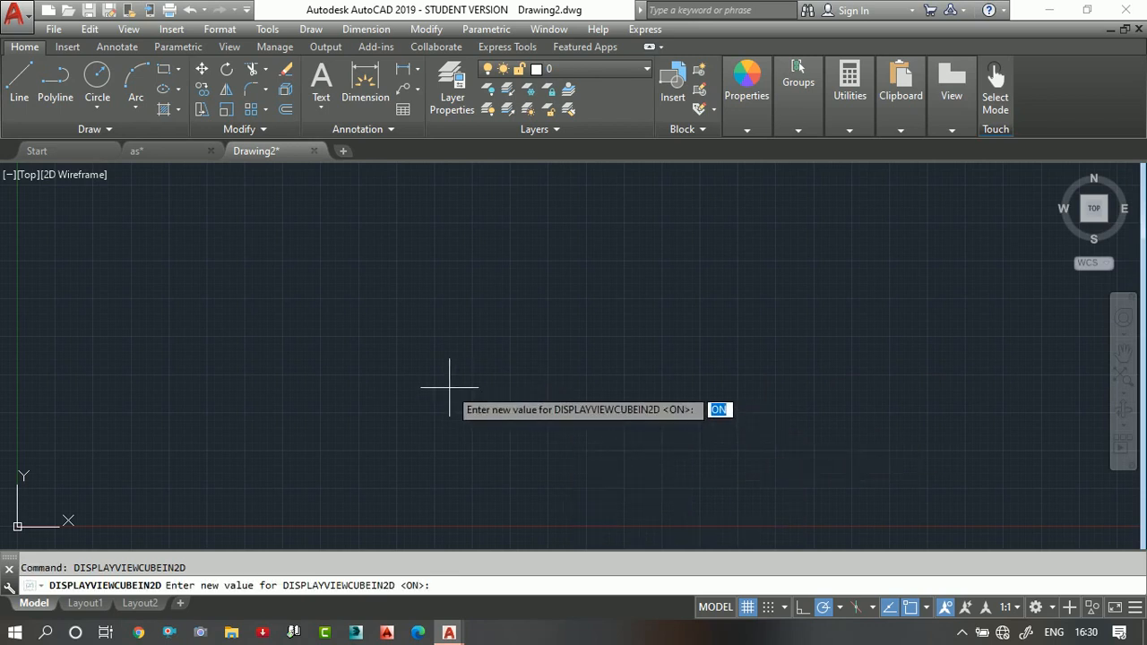
pyautogui.write('0')
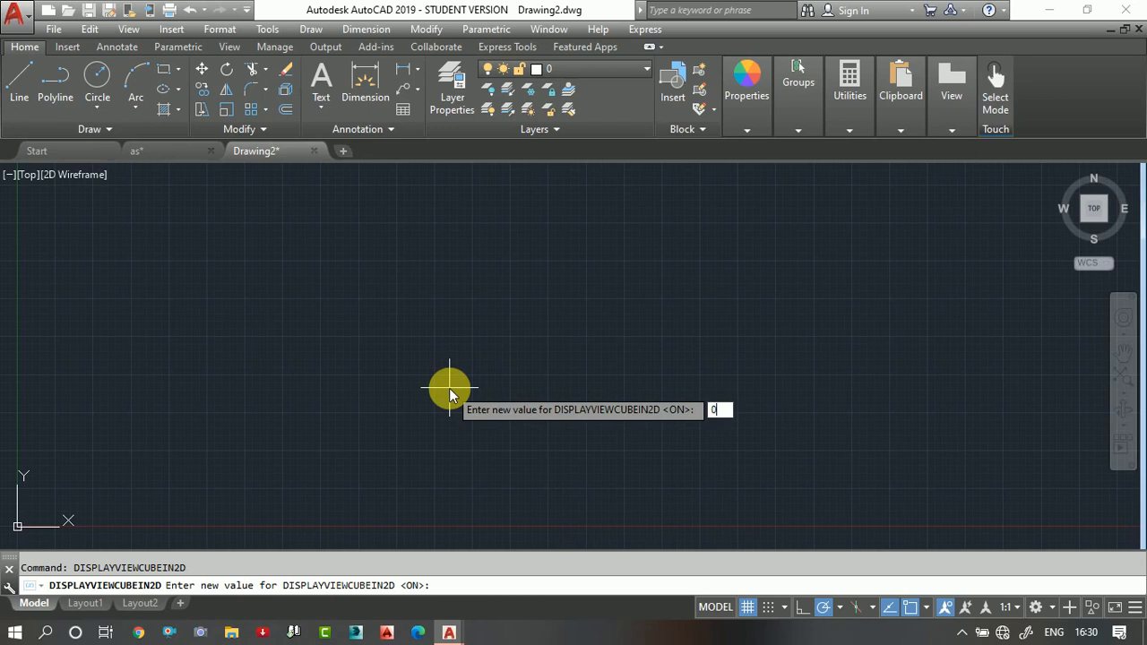
pyautogui.press('Return')
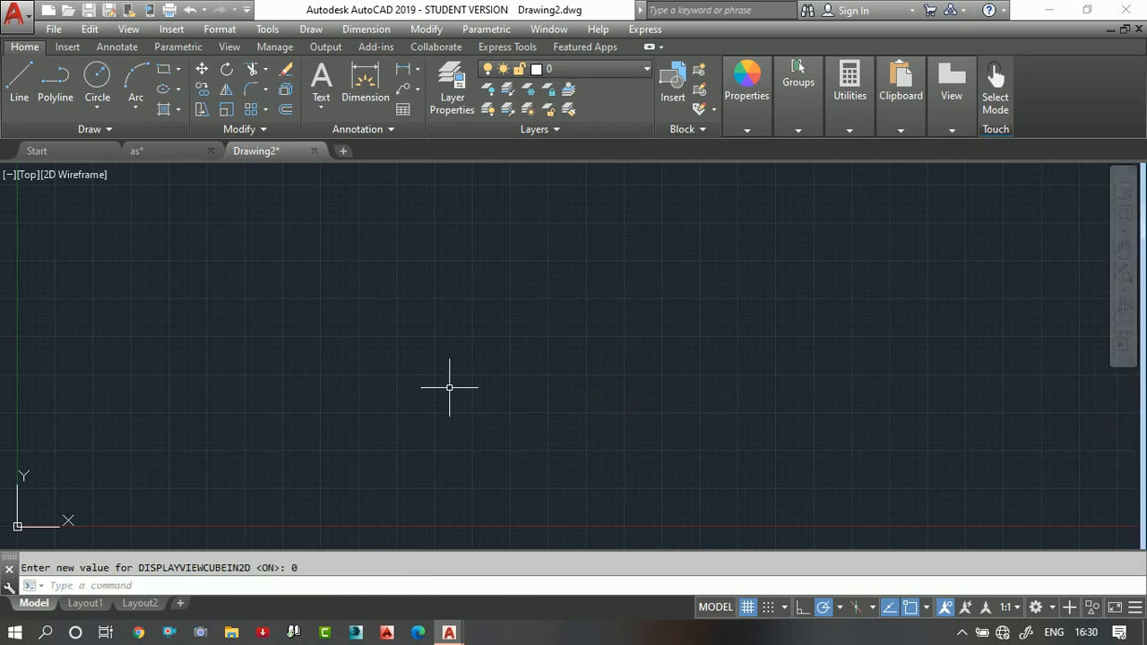
pyautogui.press('Return')
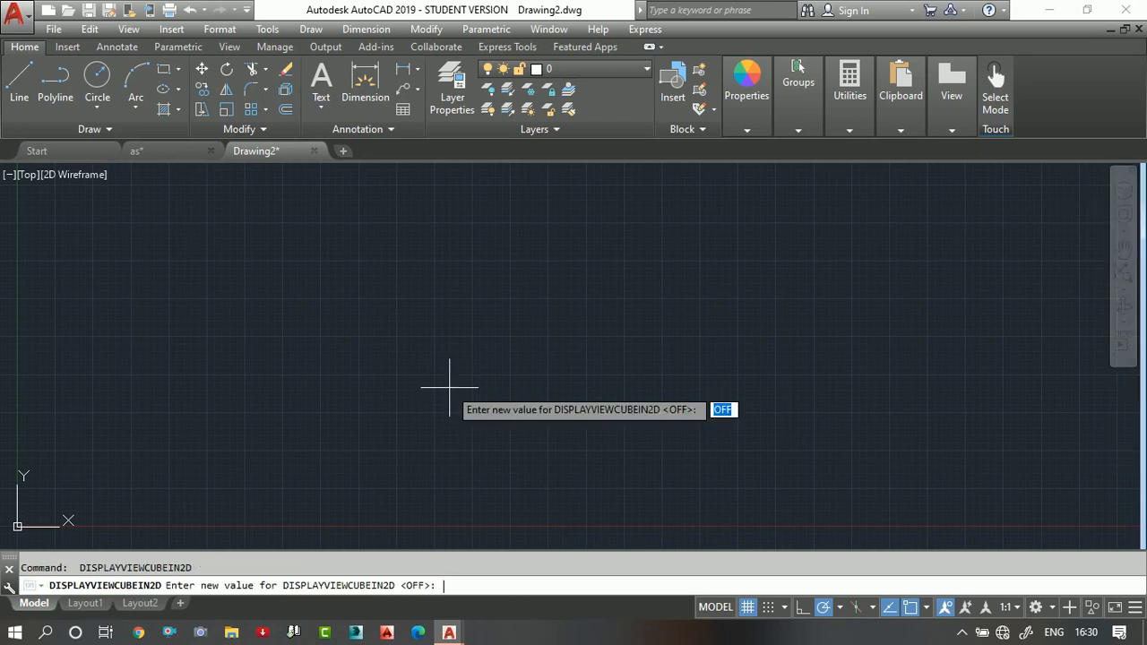
pyautogui.write('1')
pyautogui.press('Return')
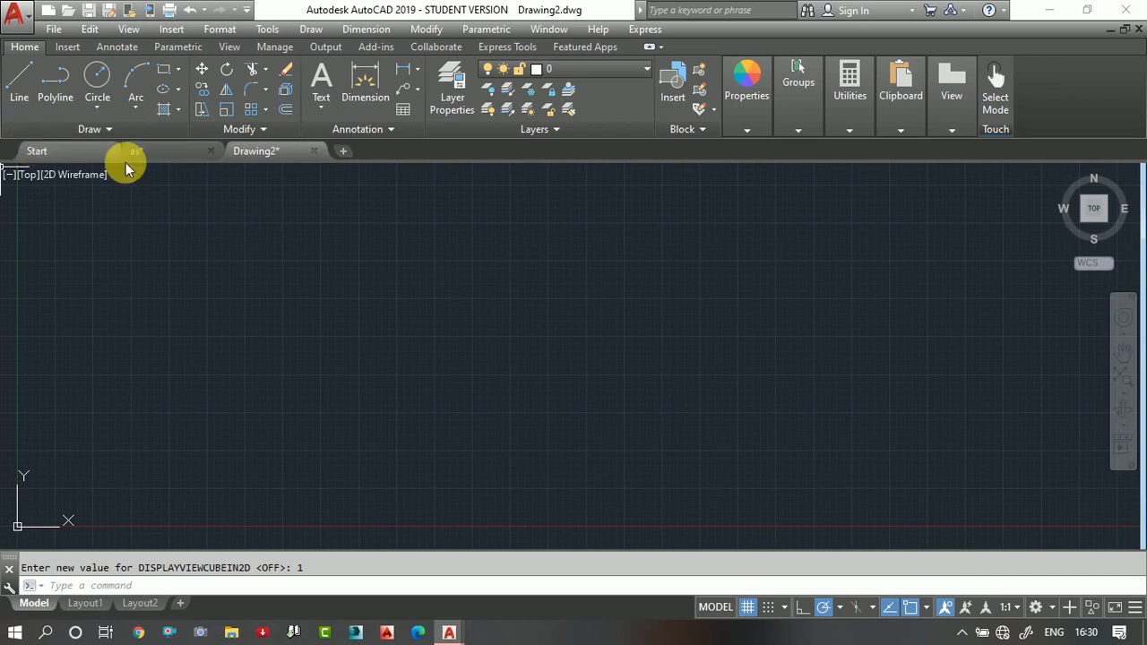
# Turn the ViewCube off and back on through the viewport controls' ViewCube option
pyautogui.click(10, 175)
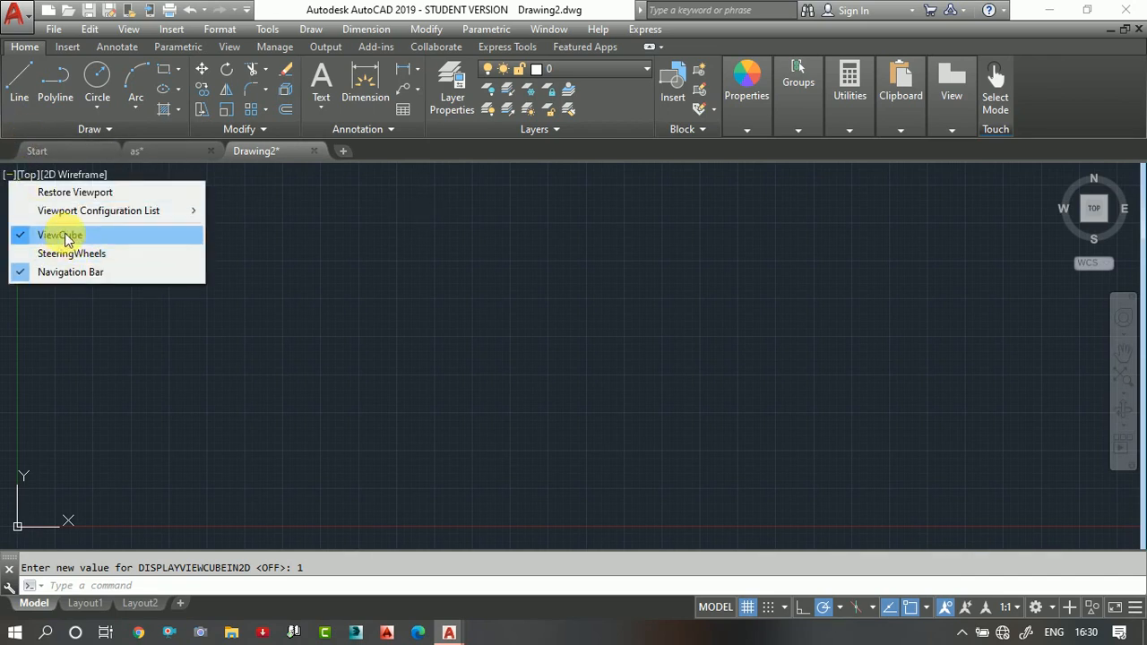
pyautogui.click(22, 237)
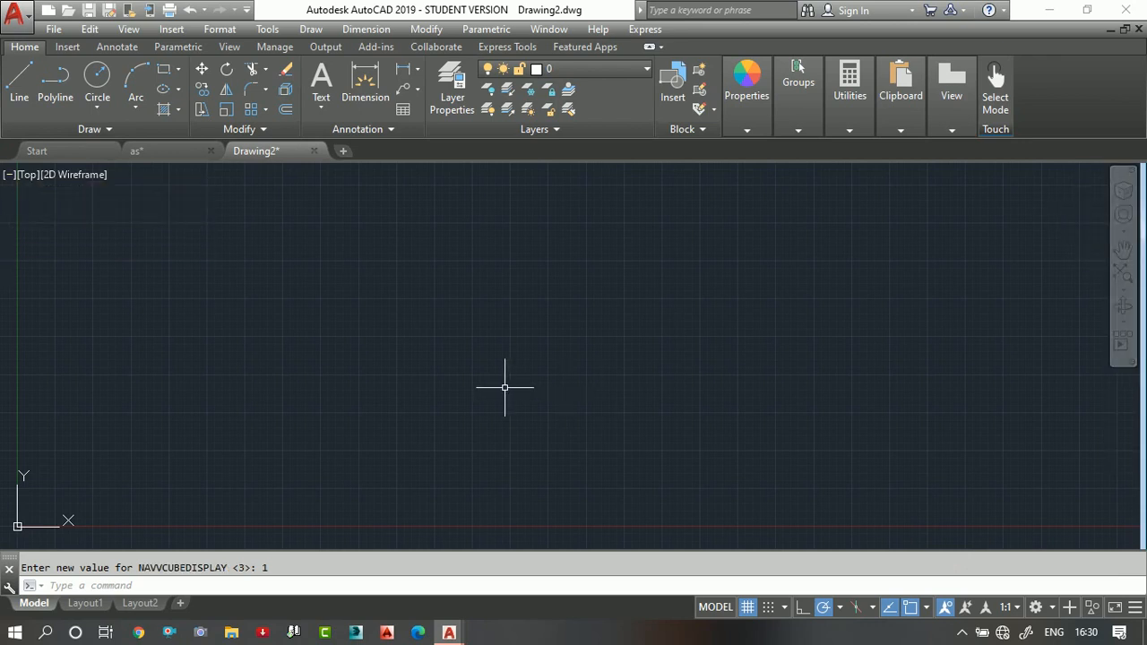
pyautogui.click(8, 175)
pyautogui.click(52, 236)
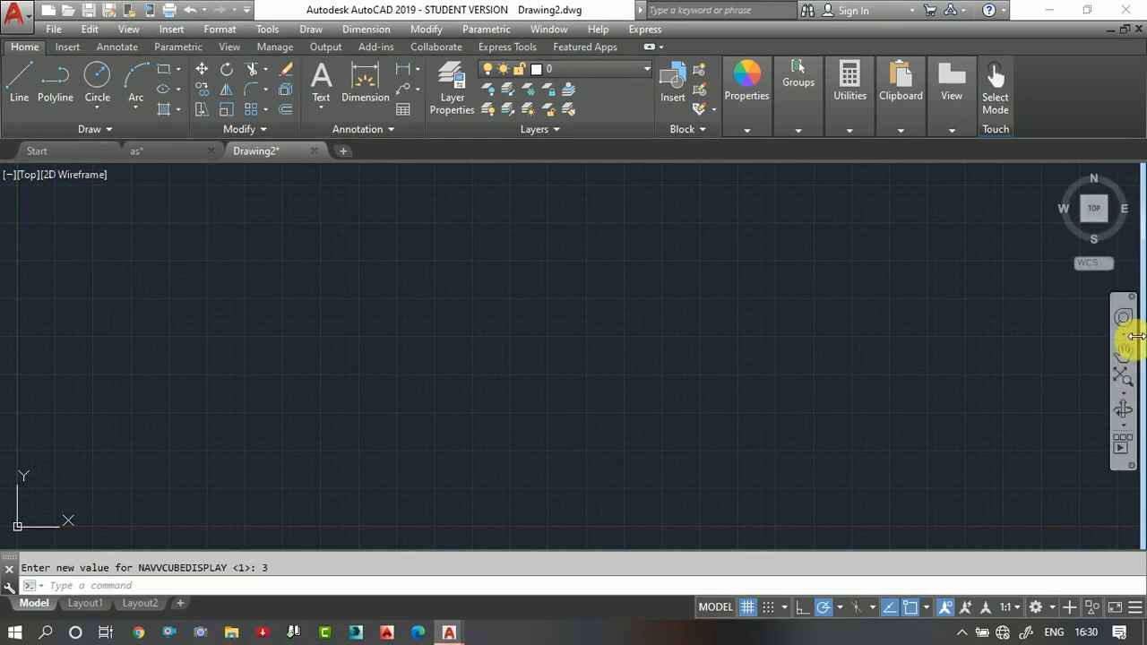
# Hide the navigation bar and show it again through the viewport controls' Navigation Bar option
pyautogui.click(8, 173)
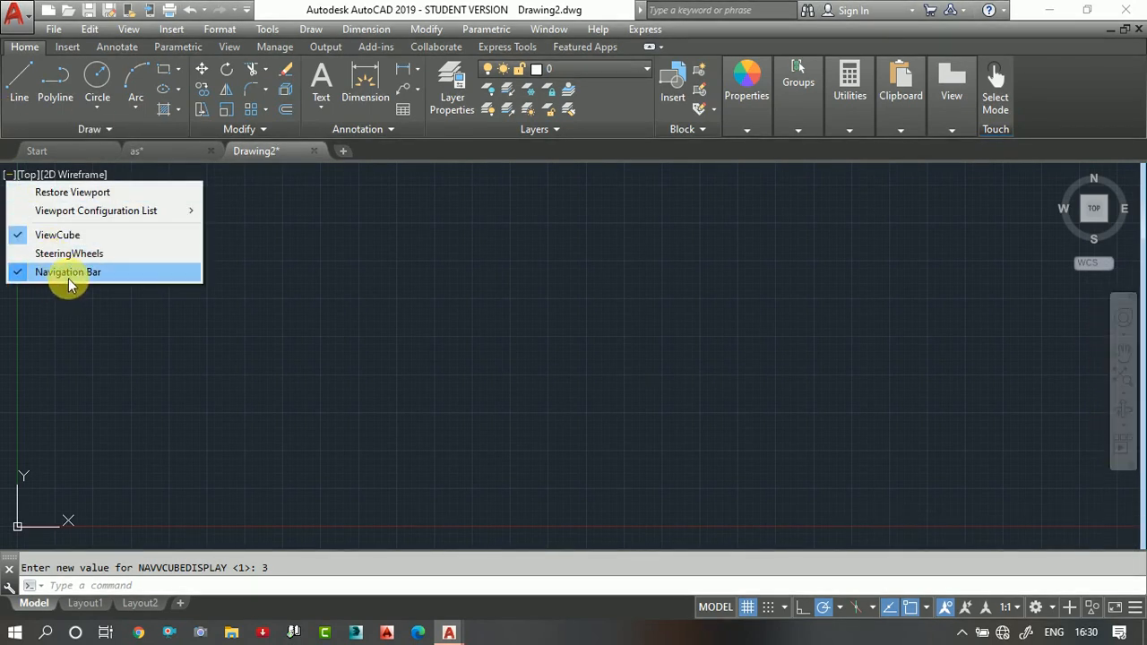
pyautogui.click(19, 272)
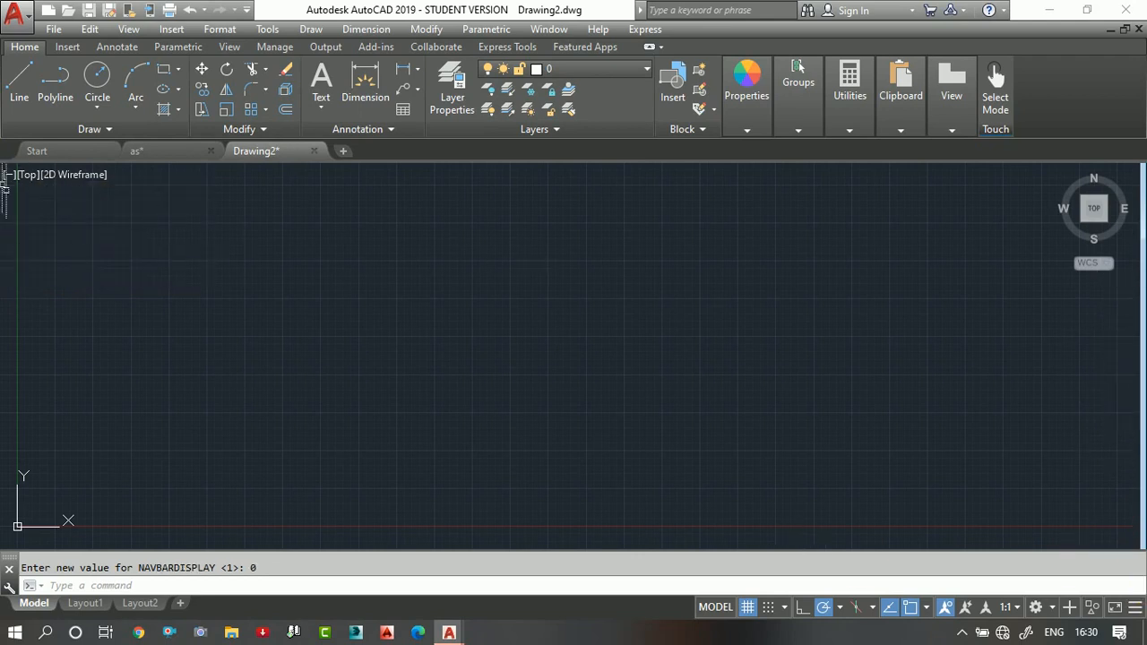
pyautogui.click(13, 176)
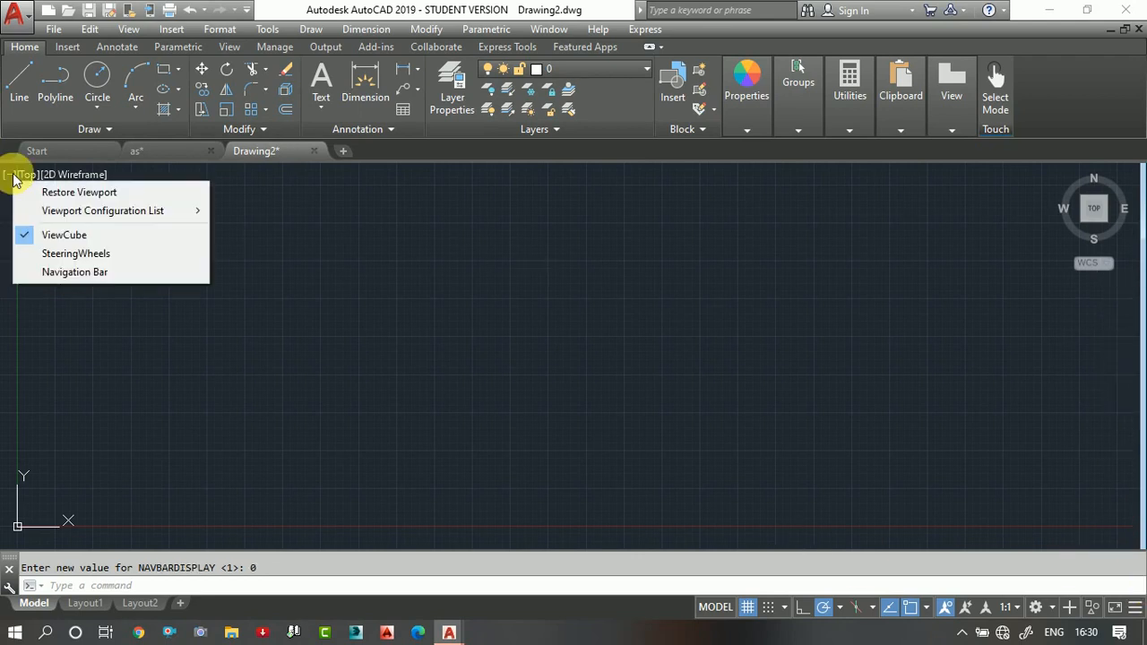
pyautogui.click(36, 273)
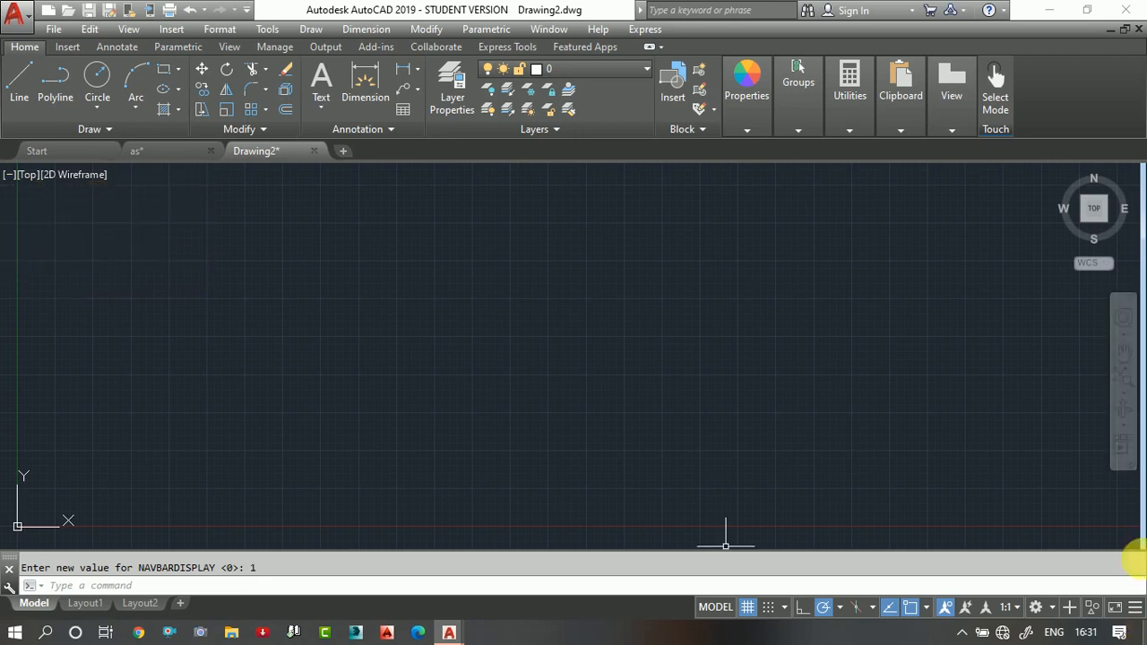
# Toggle the drawing grid display off and on repeatedly
pyautogui.scroll(1, 348, 348)
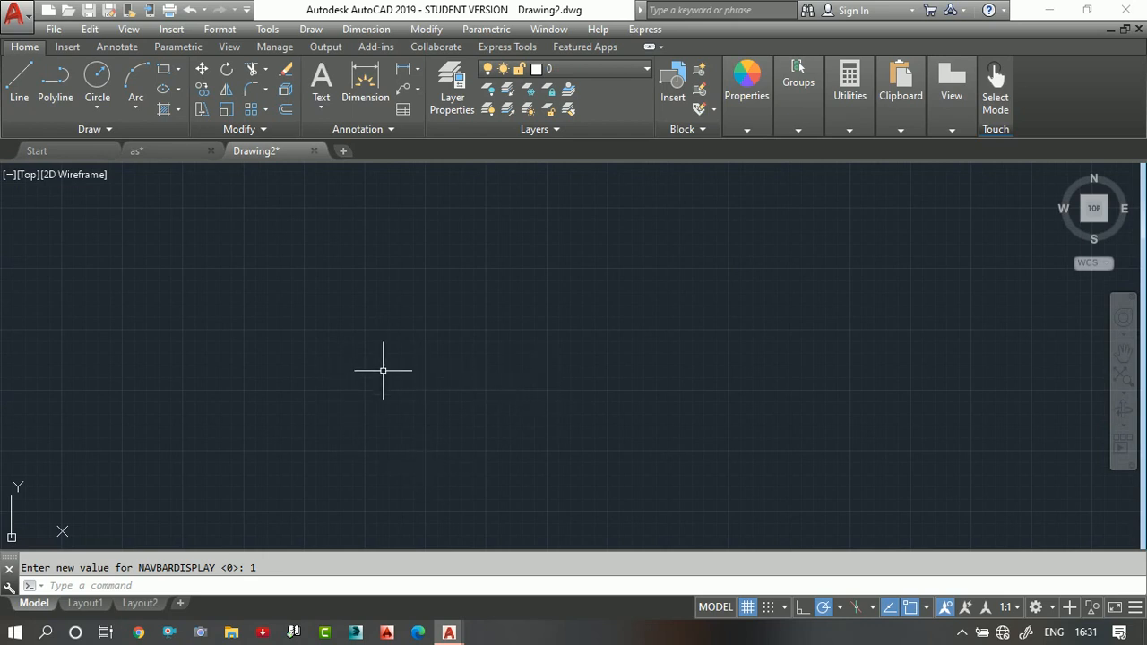
pyautogui.scroll(4, 385, 366)
pyautogui.scroll(-2, 385, 376)
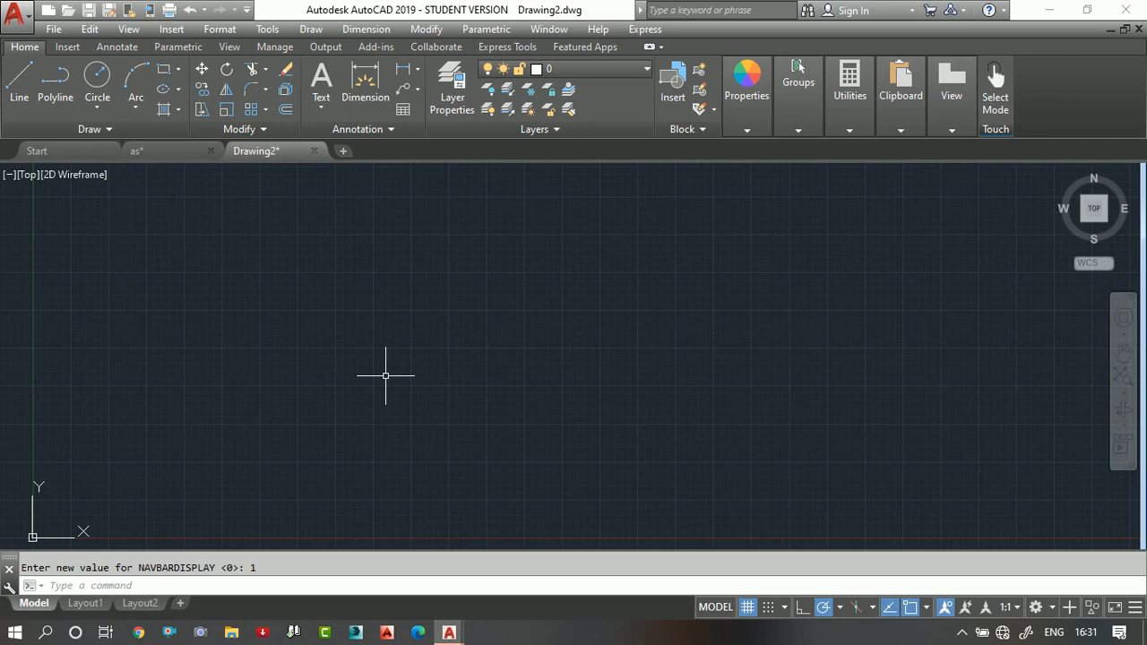
pyautogui.press('F7')
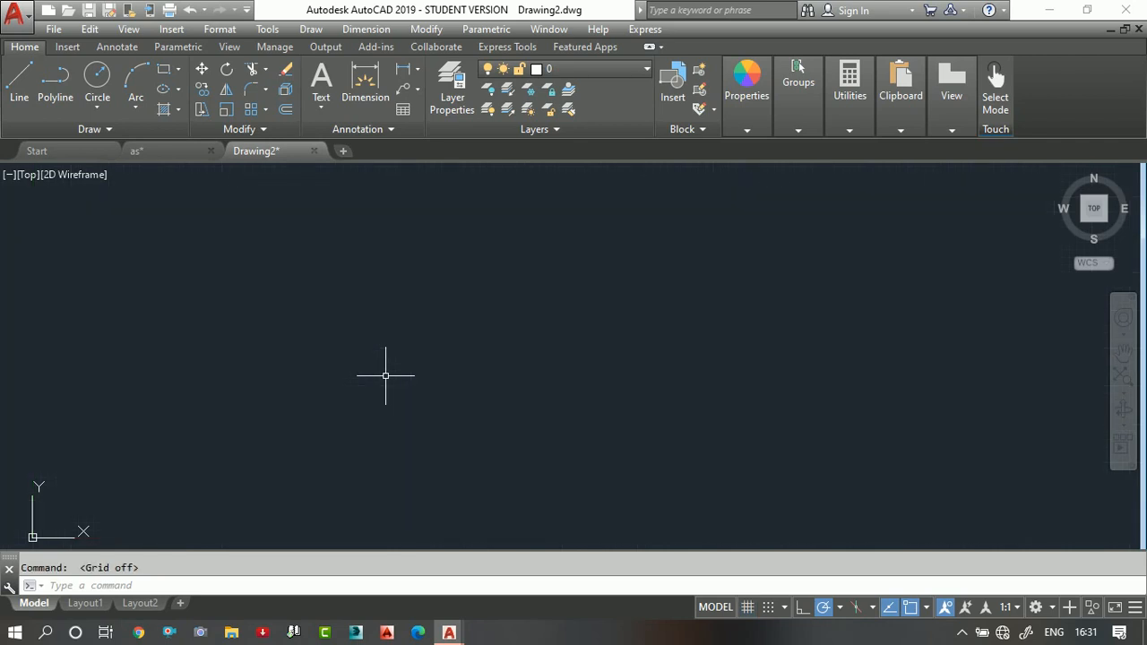
pyautogui.press('F7')
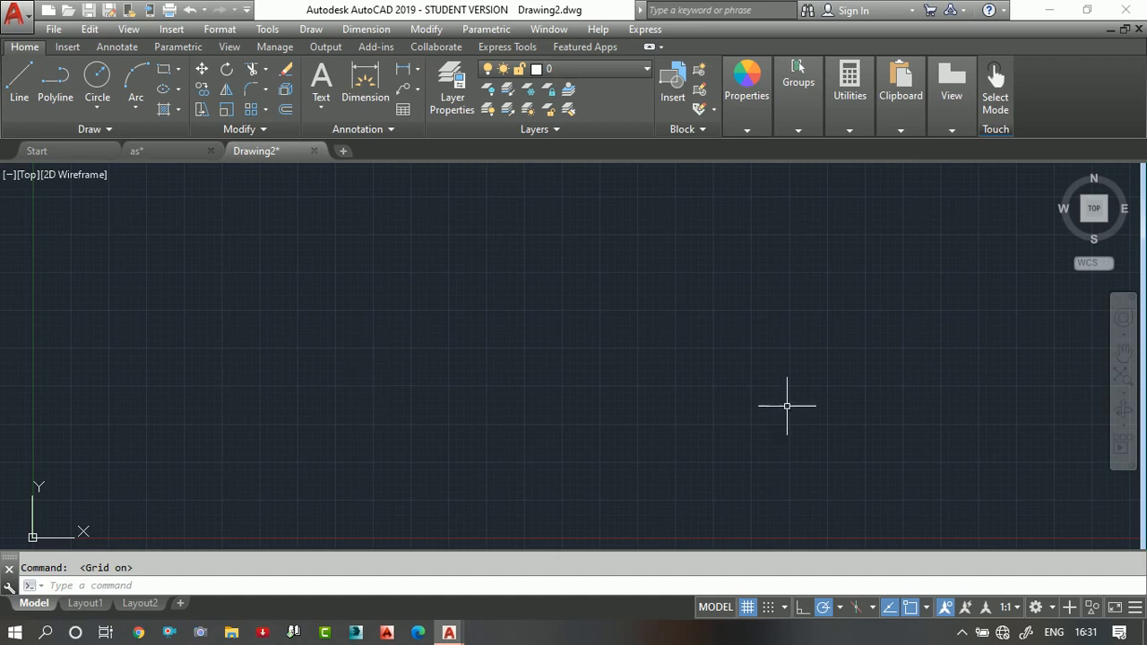
pyautogui.click(749, 607)
pyautogui.click(749, 607)
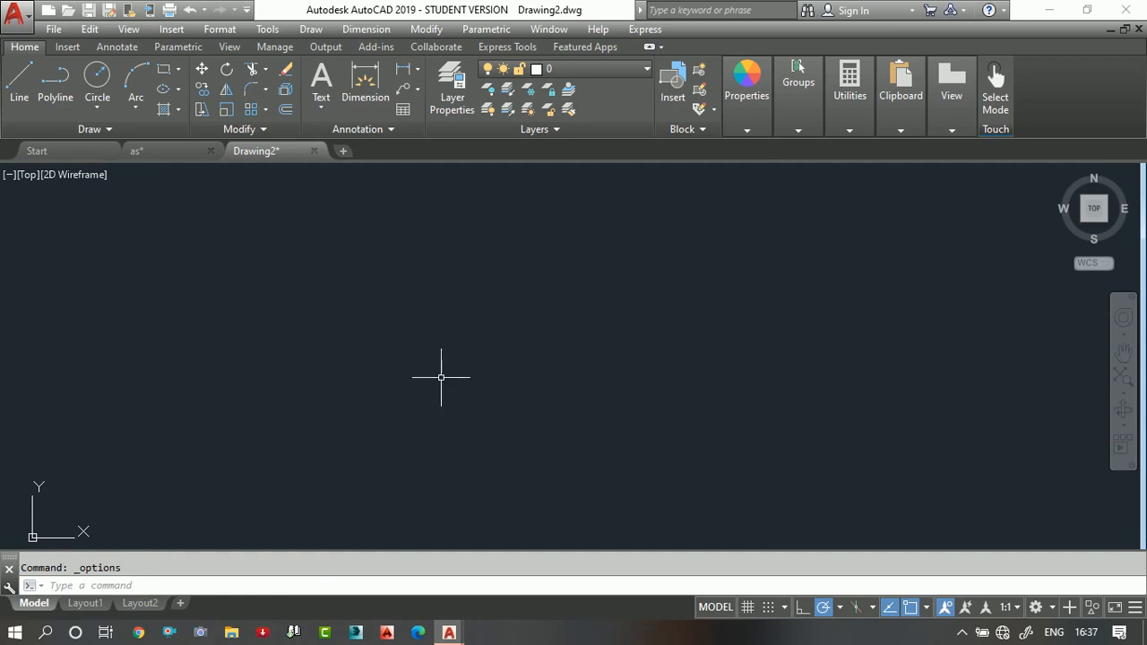
pyautogui.write('c')
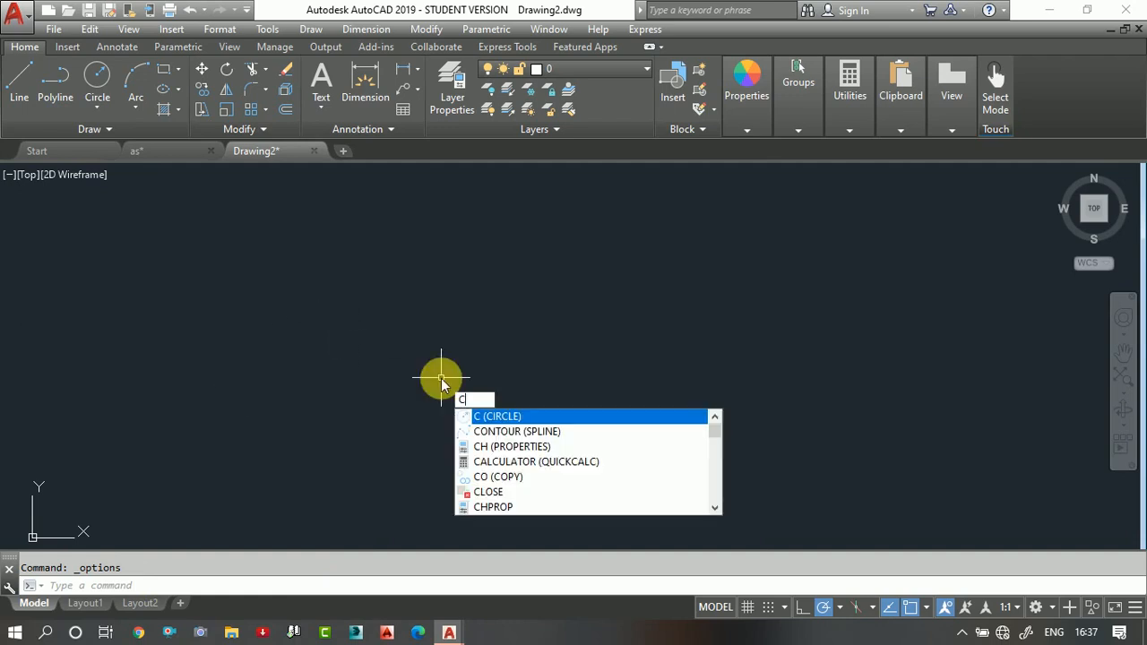
pyautogui.press('BackSpace')
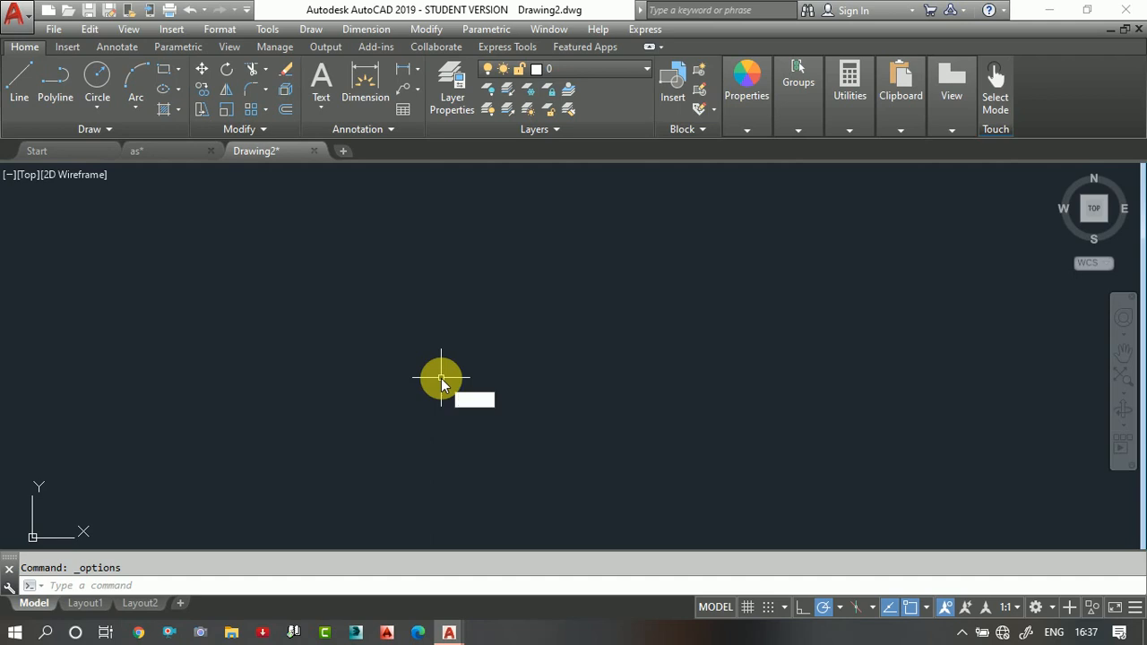
pyautogui.press('Escape')
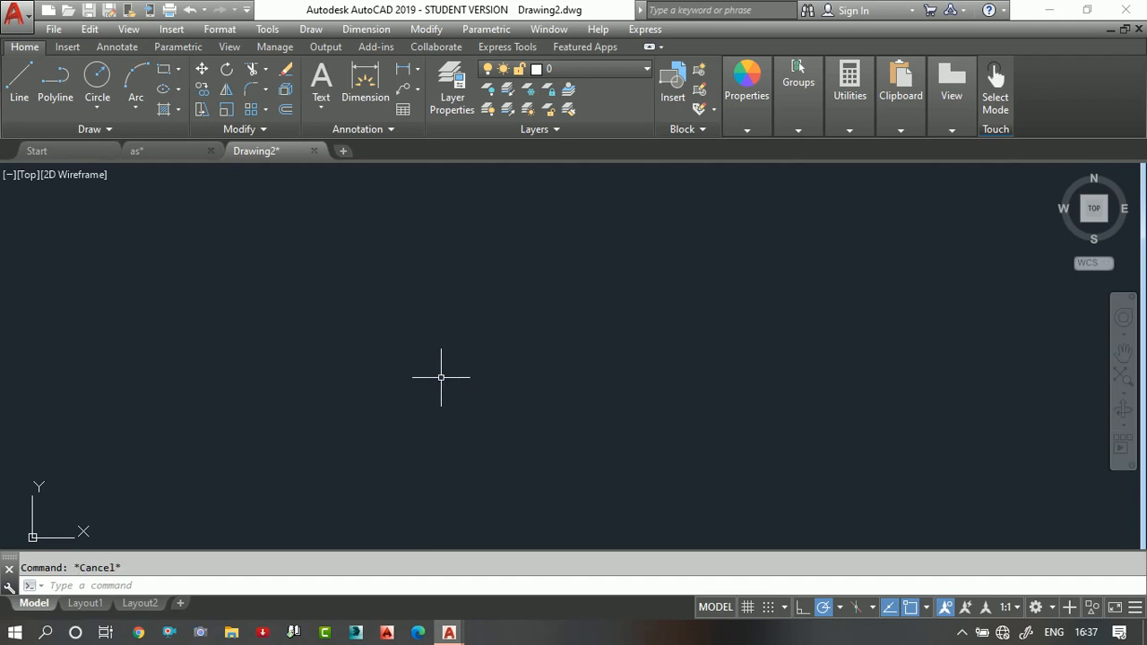
# Close the Command Line window, confirming the closure, and display it again
pyautogui.hotkey('ctrl', '9')
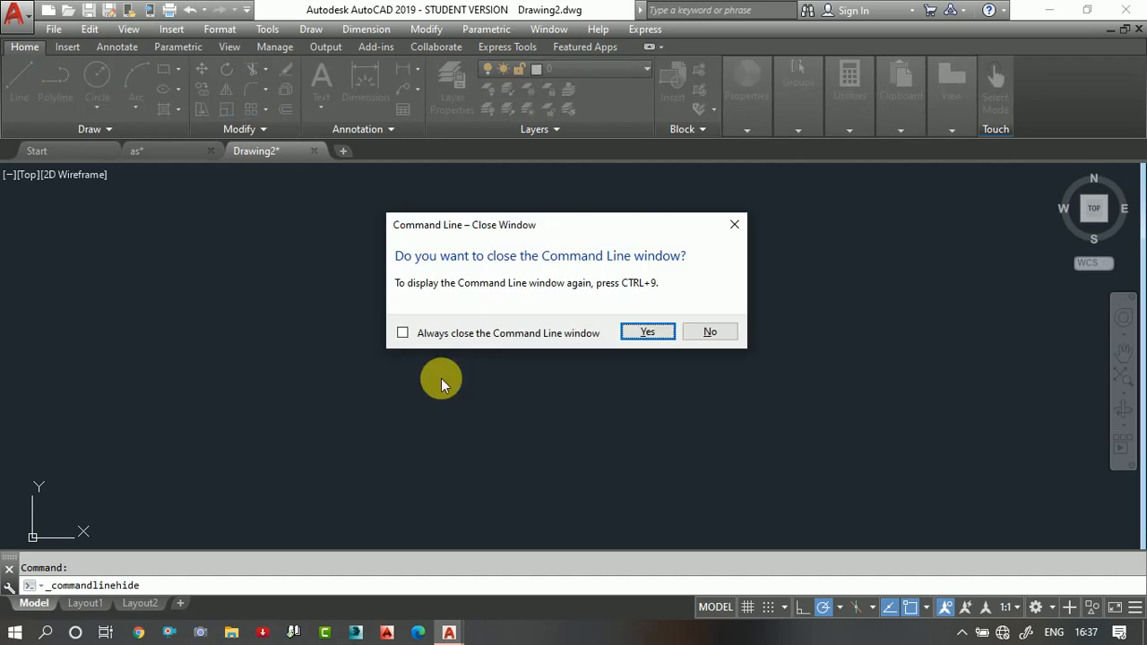
pyautogui.click(648, 332)
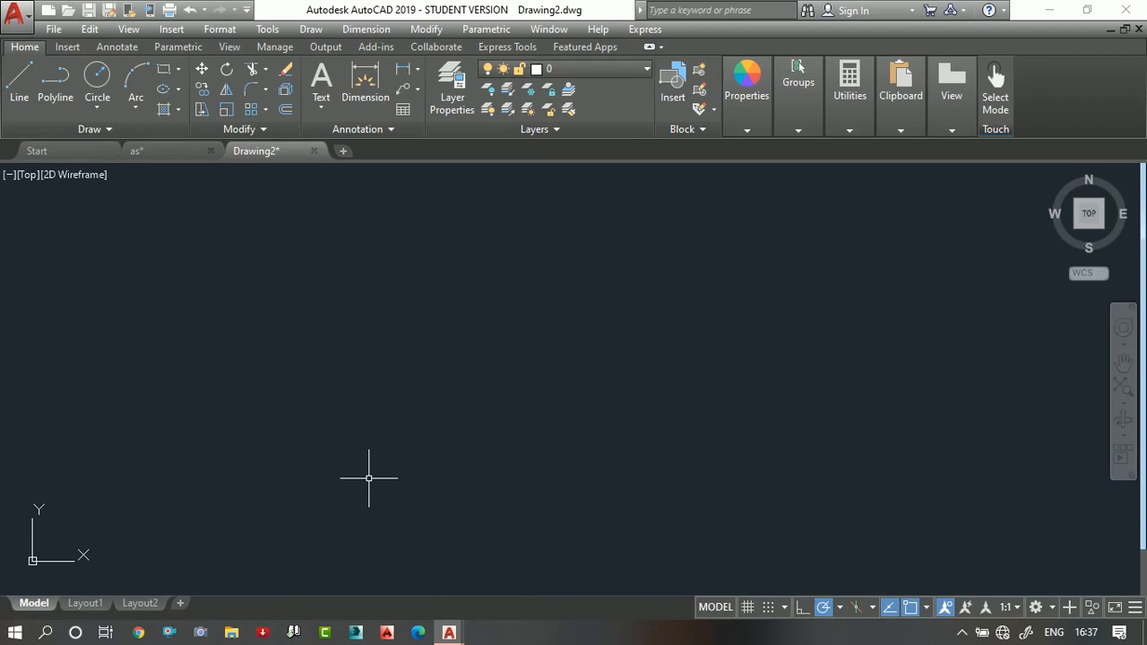
pyautogui.hotkey('ctrl', '9')
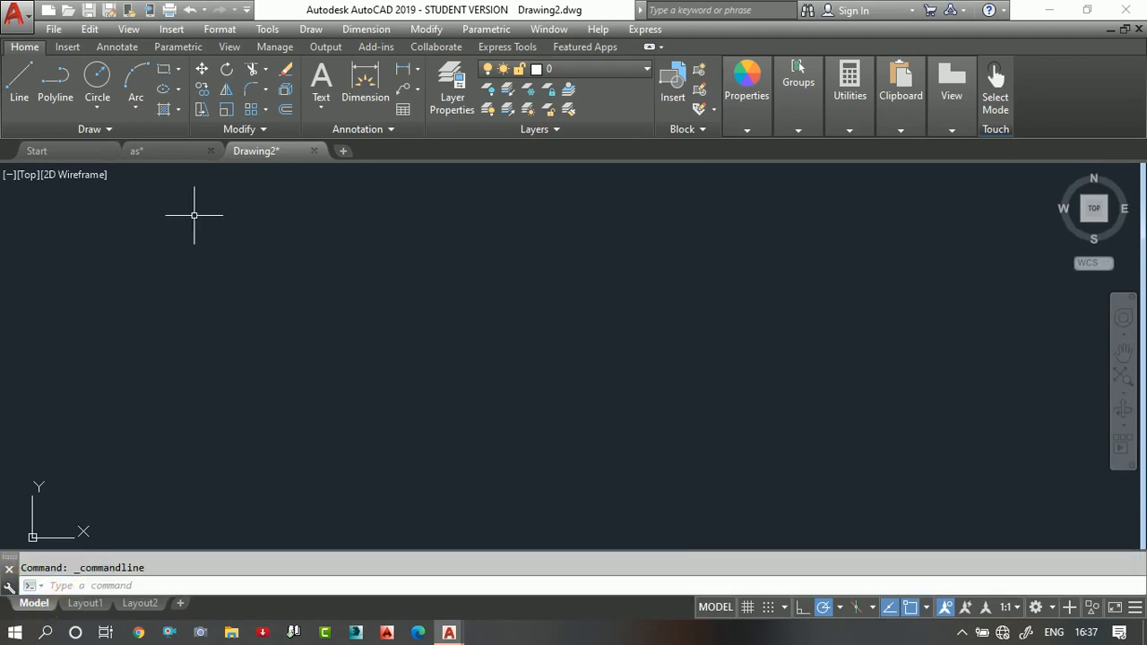
# Hide the Command Line window once more using the Command Line option in the Tools commands, and restore it the same way
pyautogui.click(265, 32)
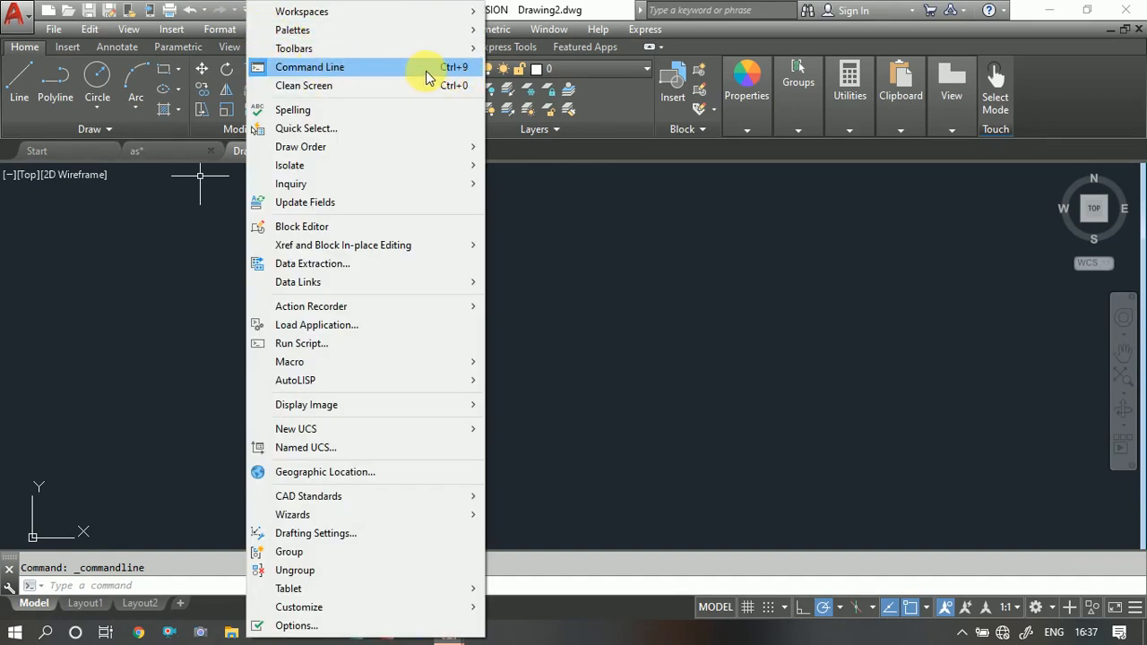
pyautogui.click(414, 66)
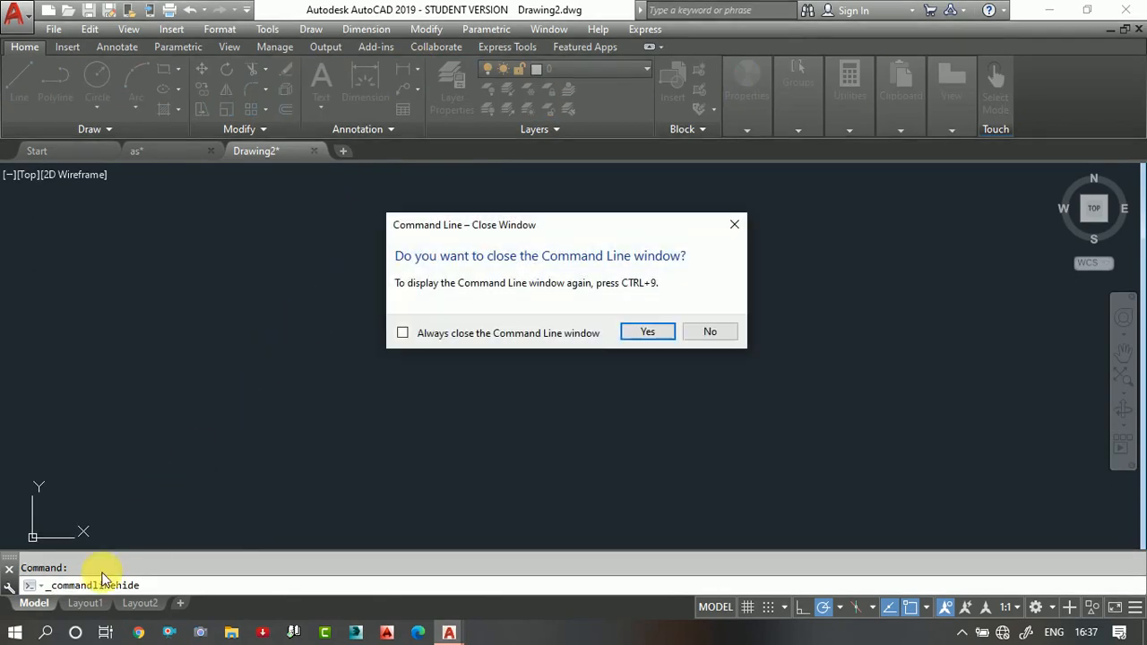
pyautogui.click(649, 333)
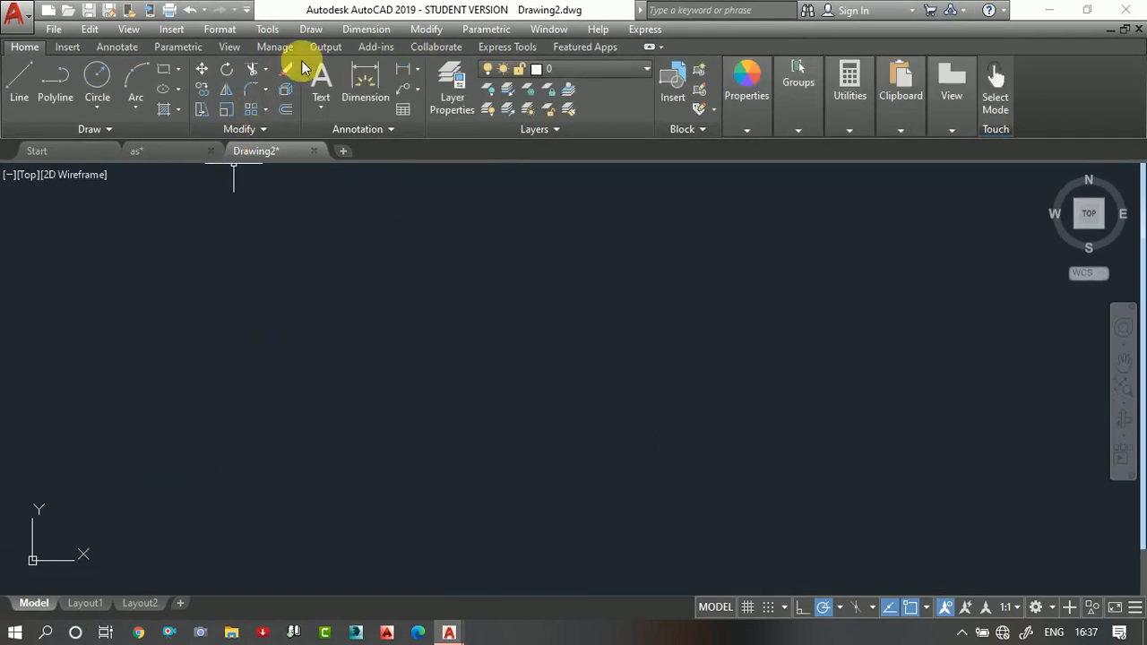
pyautogui.click(268, 29)
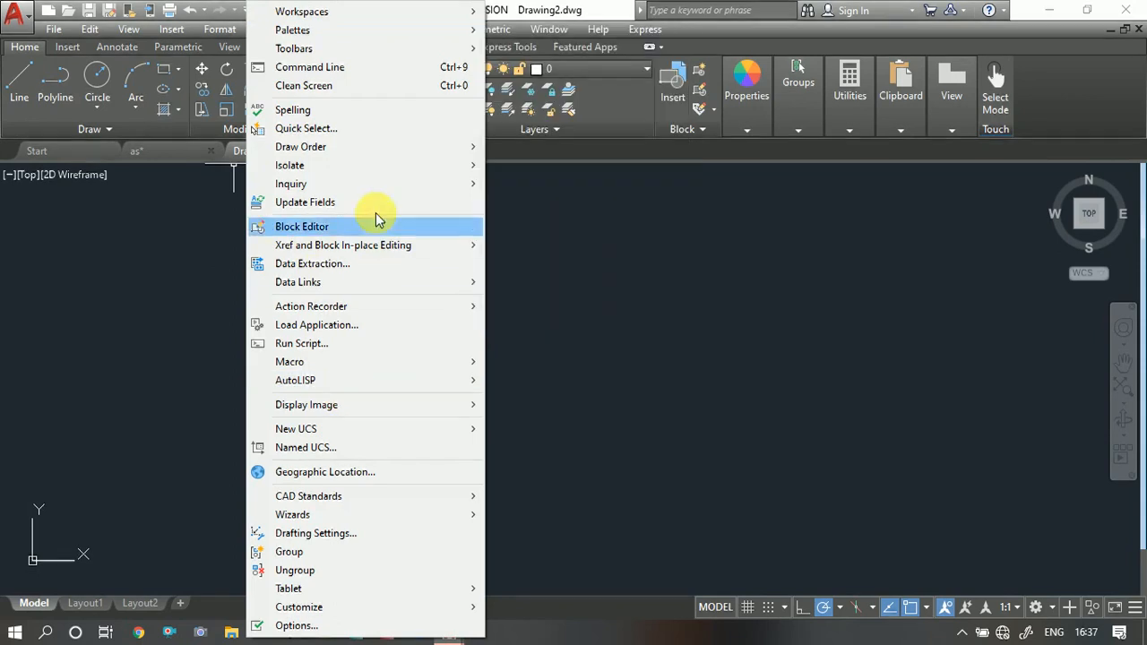
pyautogui.click(369, 67)
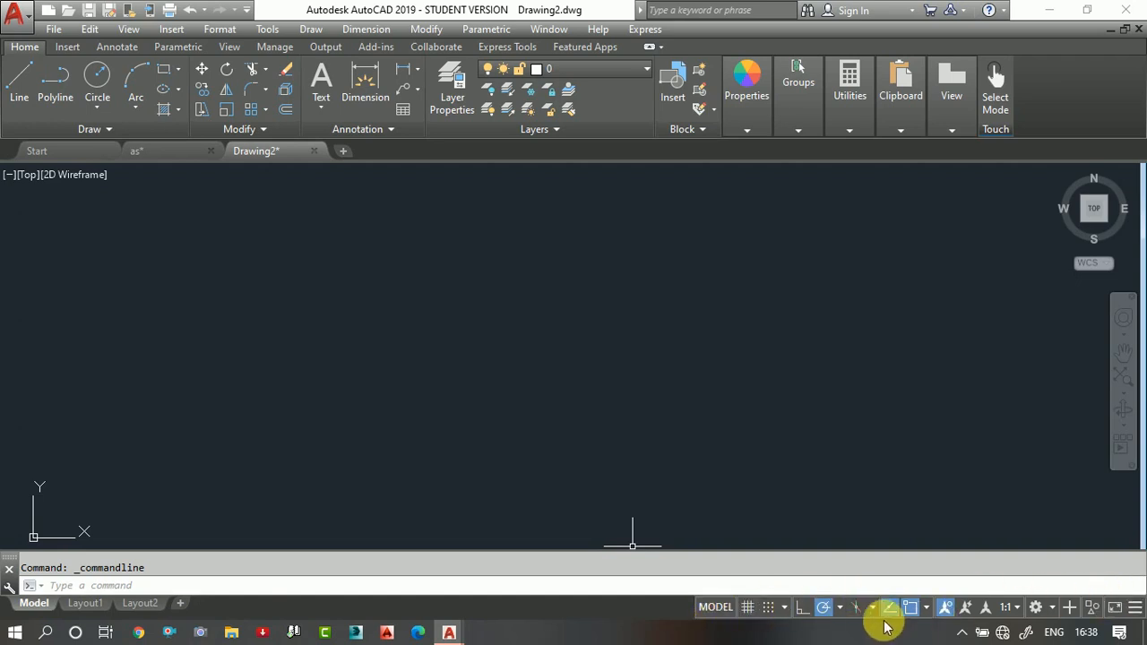
# Customize the status bar by removing Model Space, Polar Tracking and Isometric Drafting and adding Dynamic Input
pyautogui.click(1135, 608)
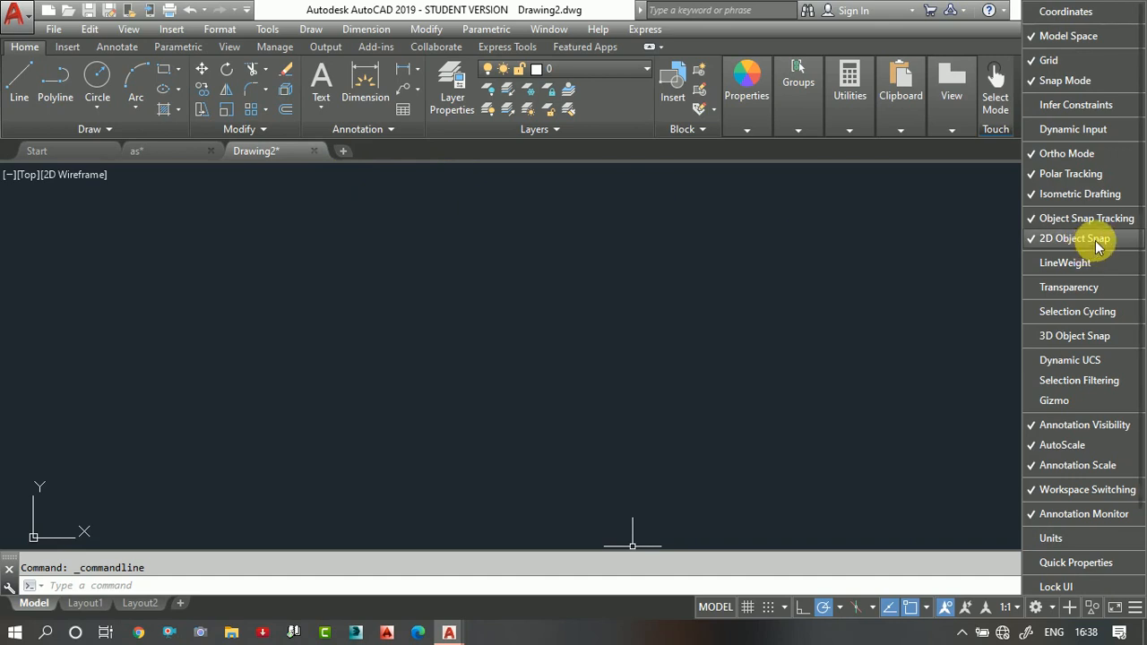
pyautogui.click(1073, 57)
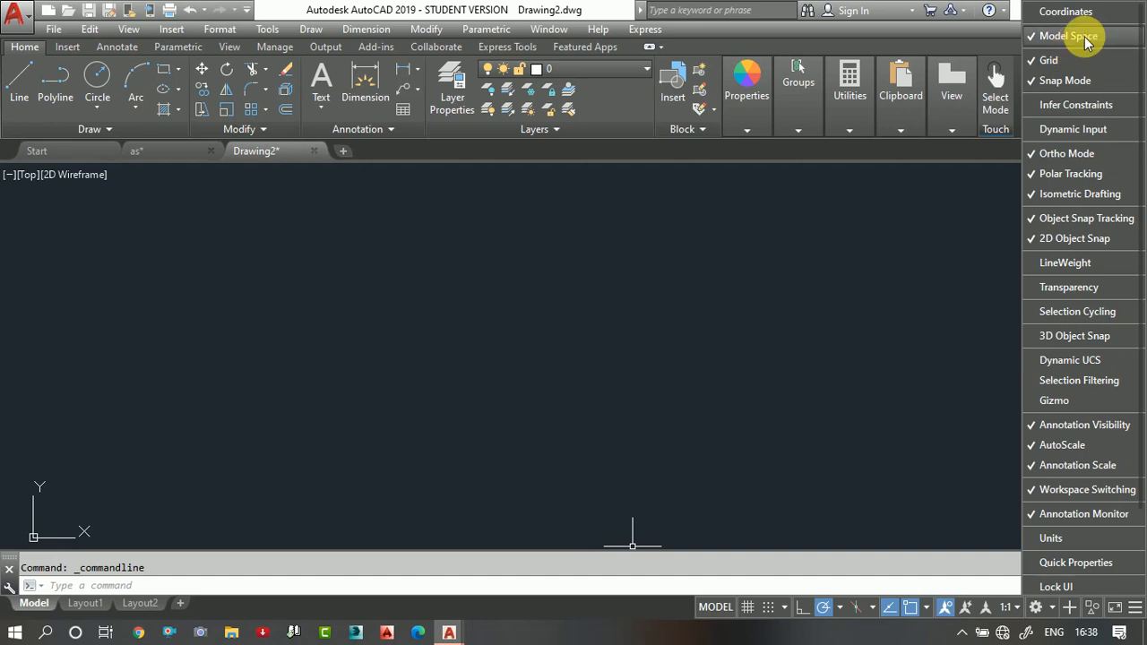
pyautogui.click(1036, 36)
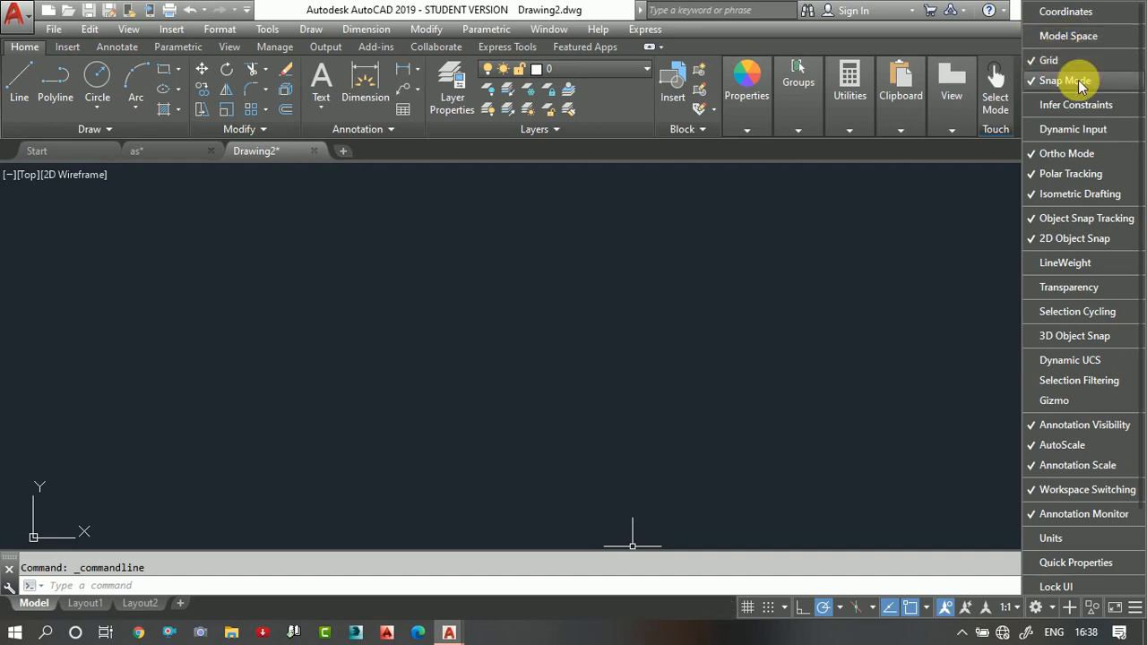
pyautogui.click(1081, 134)
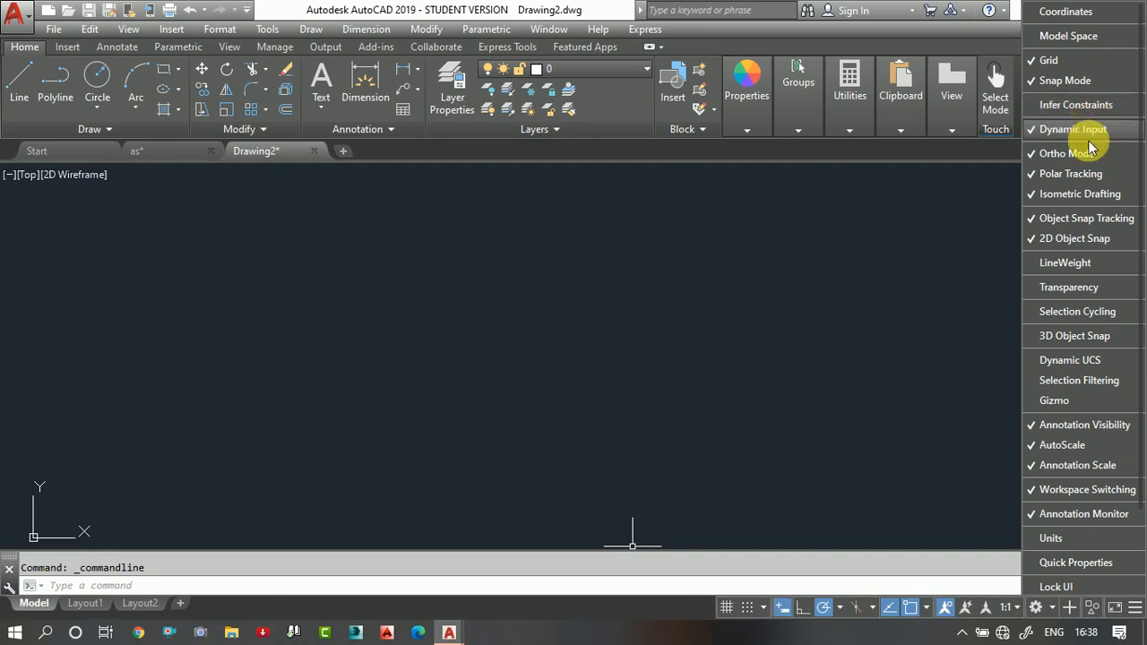
pyautogui.click(1056, 177)
pyautogui.click(1062, 194)
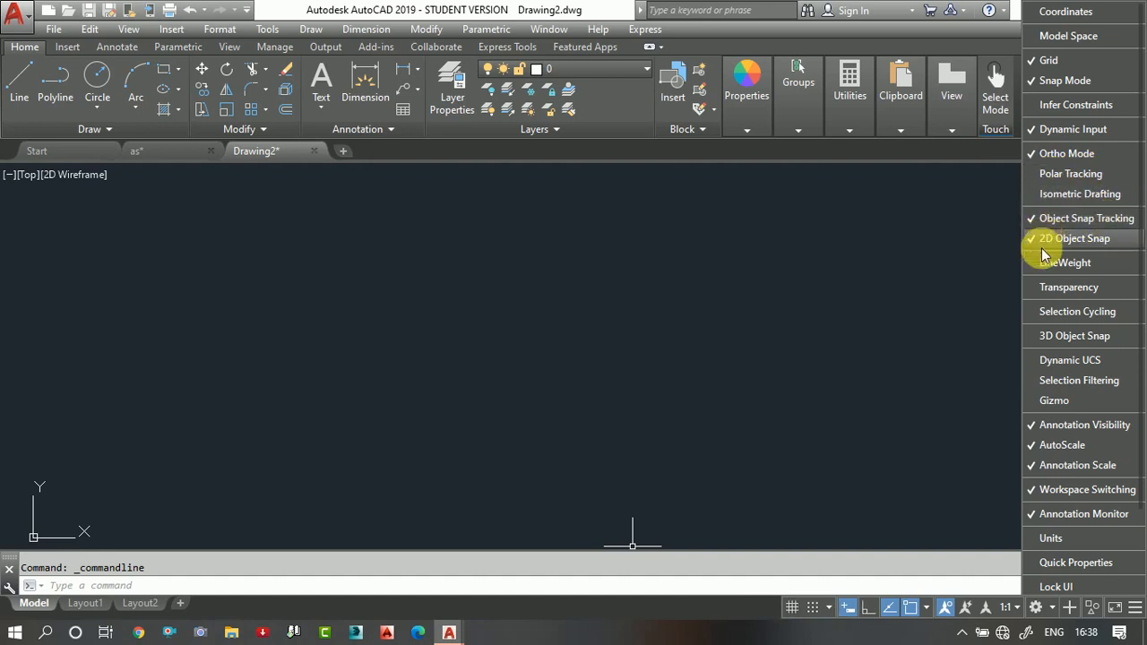
# Add LineWeight and Dynamic UCS to the status bar and remove Annotation Visibility, AutoScale, Annotation Scale and Annotation Monitor
pyautogui.click(1086, 262)
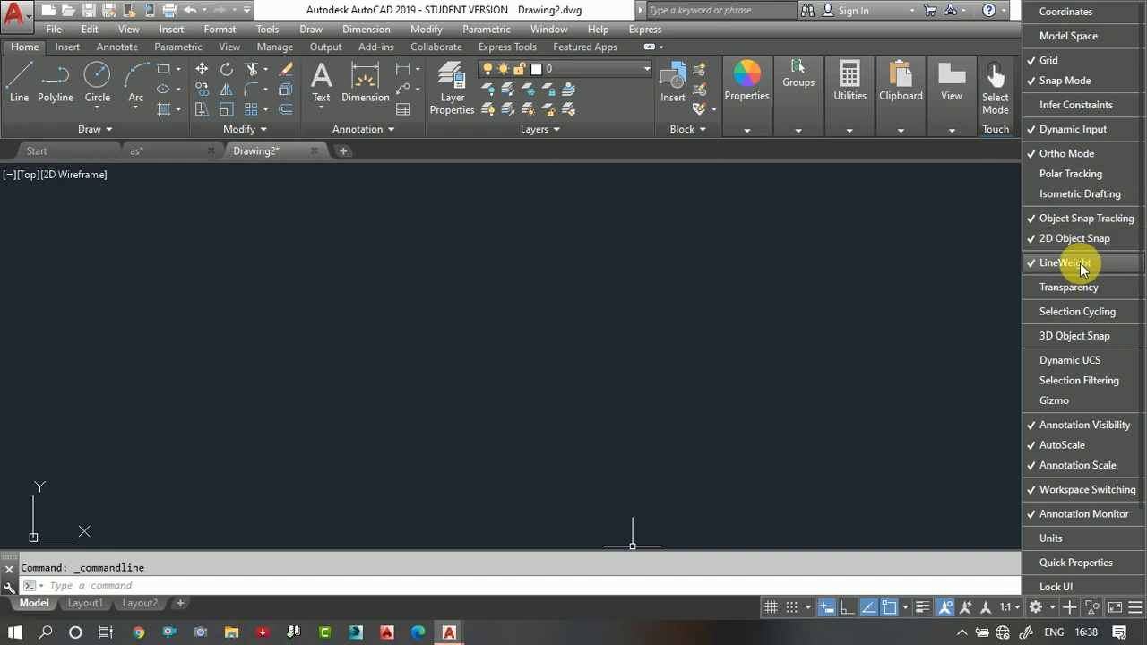
pyautogui.click(1095, 361)
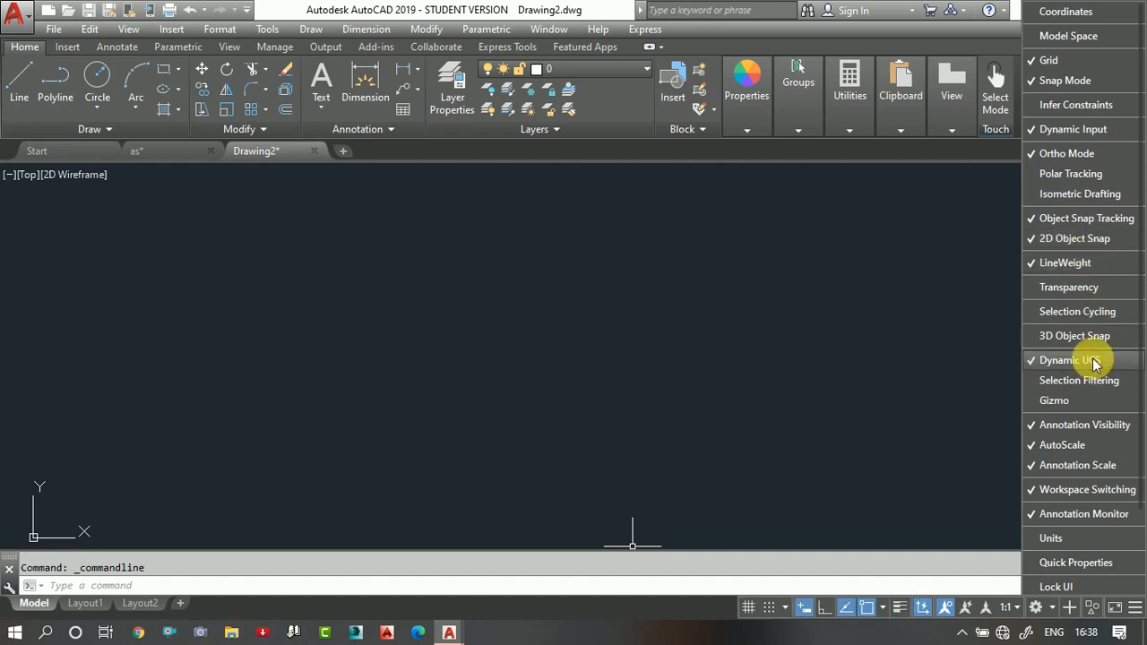
pyautogui.click(1061, 427)
pyautogui.click(1057, 445)
pyautogui.click(1062, 466)
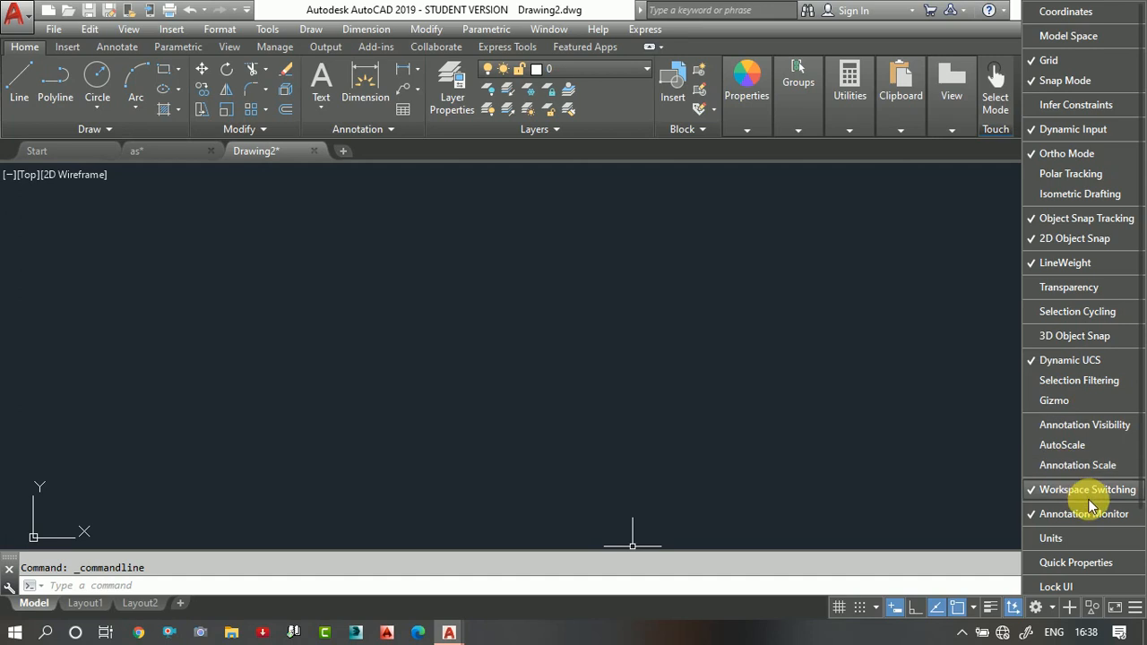
pyautogui.click(1060, 515)
pyautogui.click(846, 445)
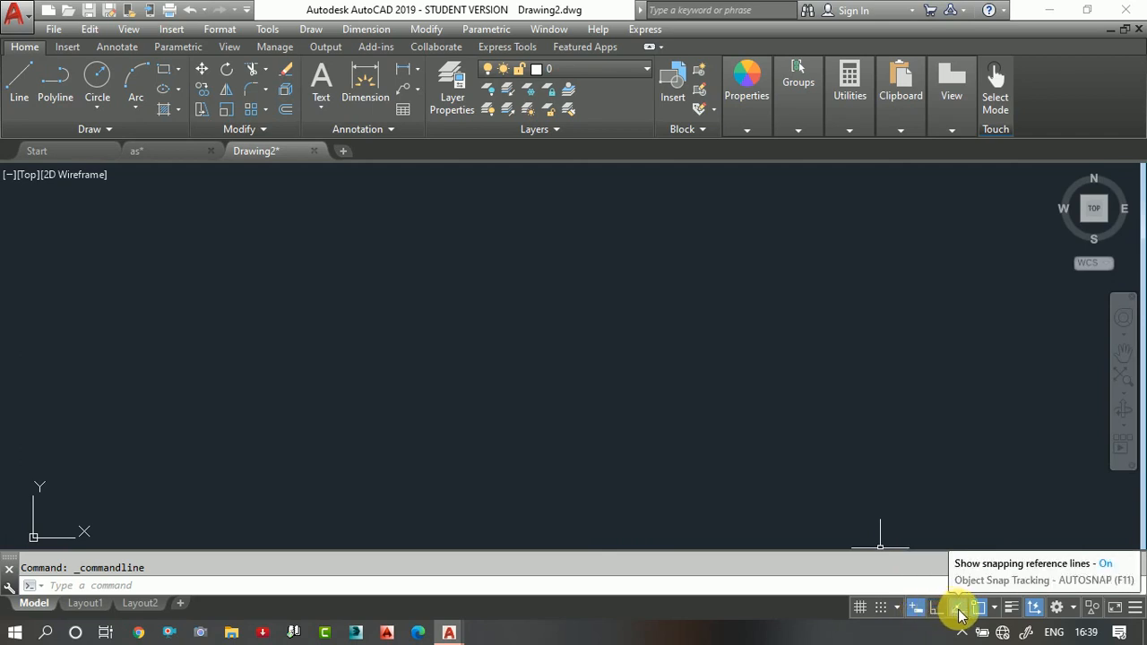
# Turn on the lineweight display
pyautogui.click(1011, 609)
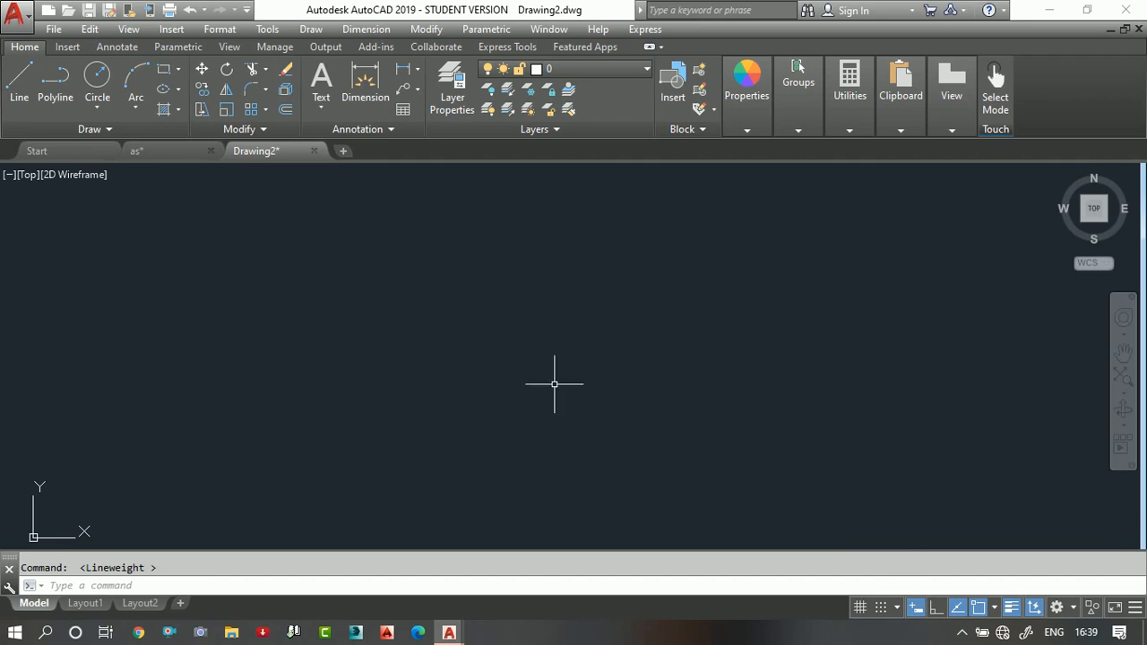
# With dynamic input on, enter DI in the drawing area twice to view the command suggestions at the cursor, cancelling each entry
pyautogui.click(519, 320)
pyautogui.write('DI')
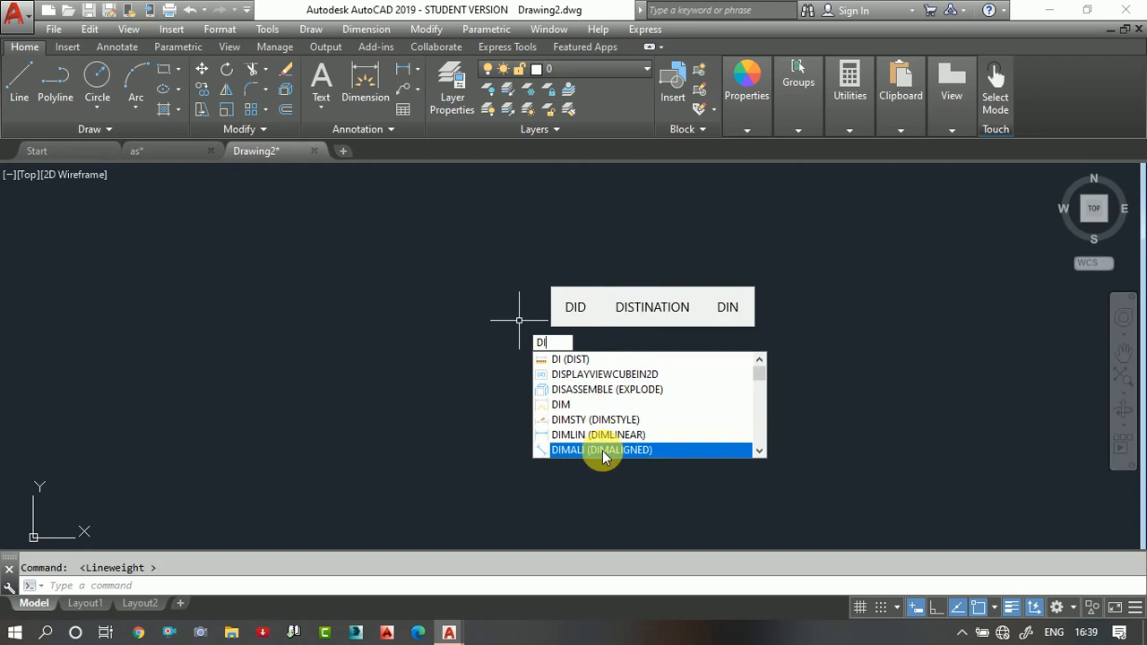
pyautogui.click(918, 614)
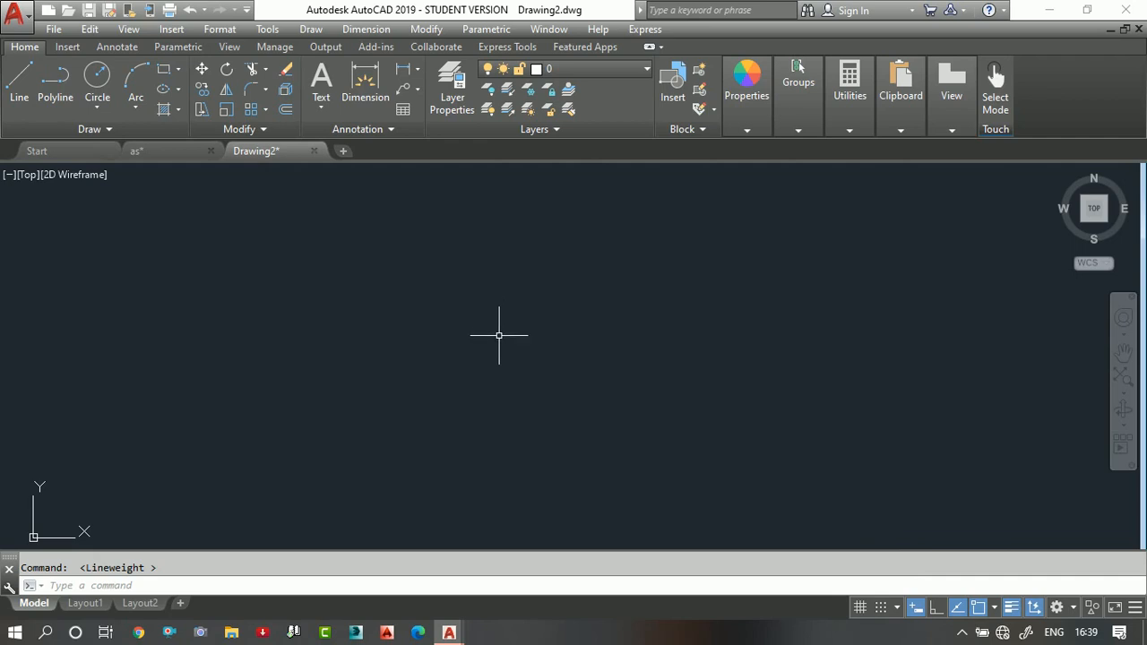
pyautogui.click(466, 341)
pyautogui.write('DI')
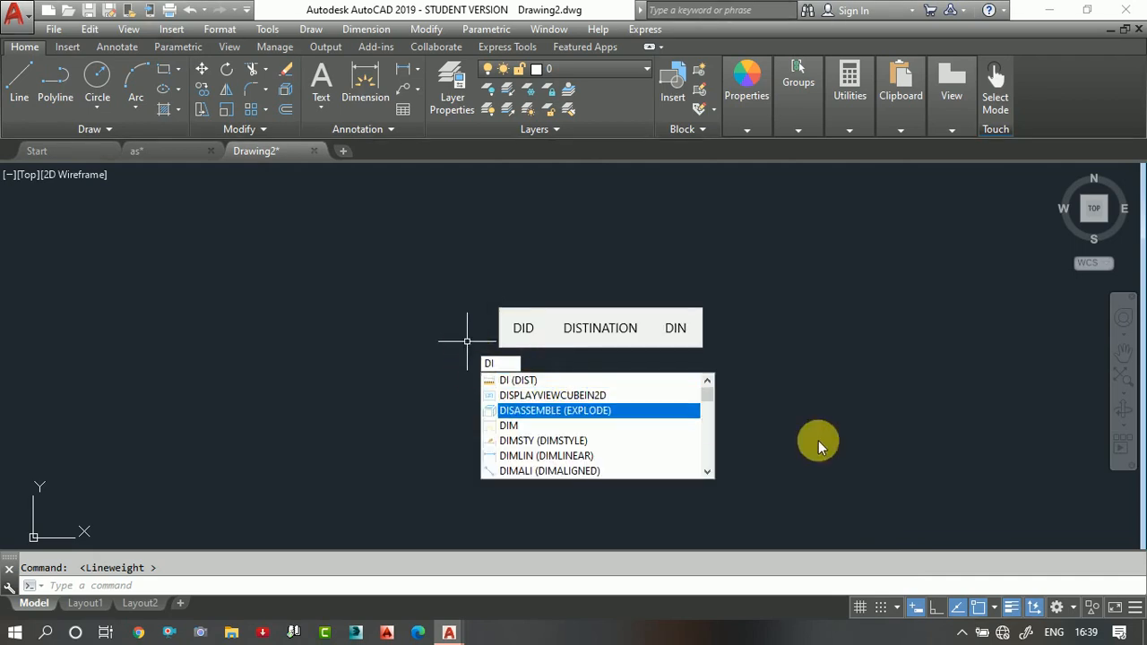
pyautogui.click(846, 393)
pyautogui.press('Escape')
# Turn off dynamic input, enter DI to view the suggestions at the command line, and cancel the entry
pyautogui.click(916, 607)
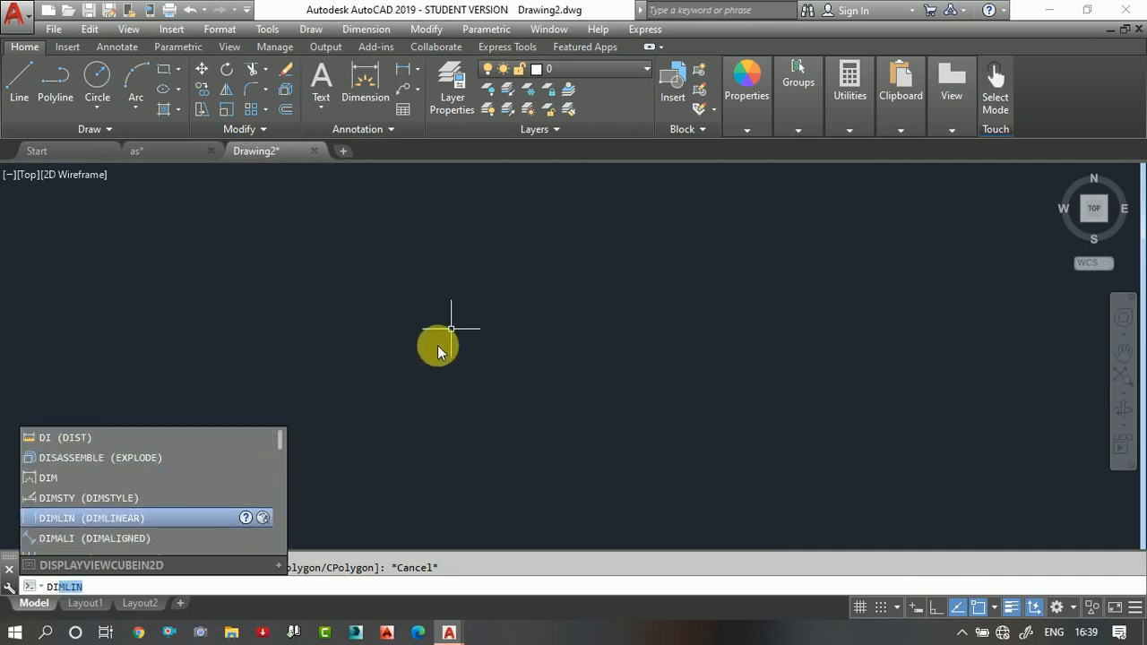
pyautogui.press('Escape')
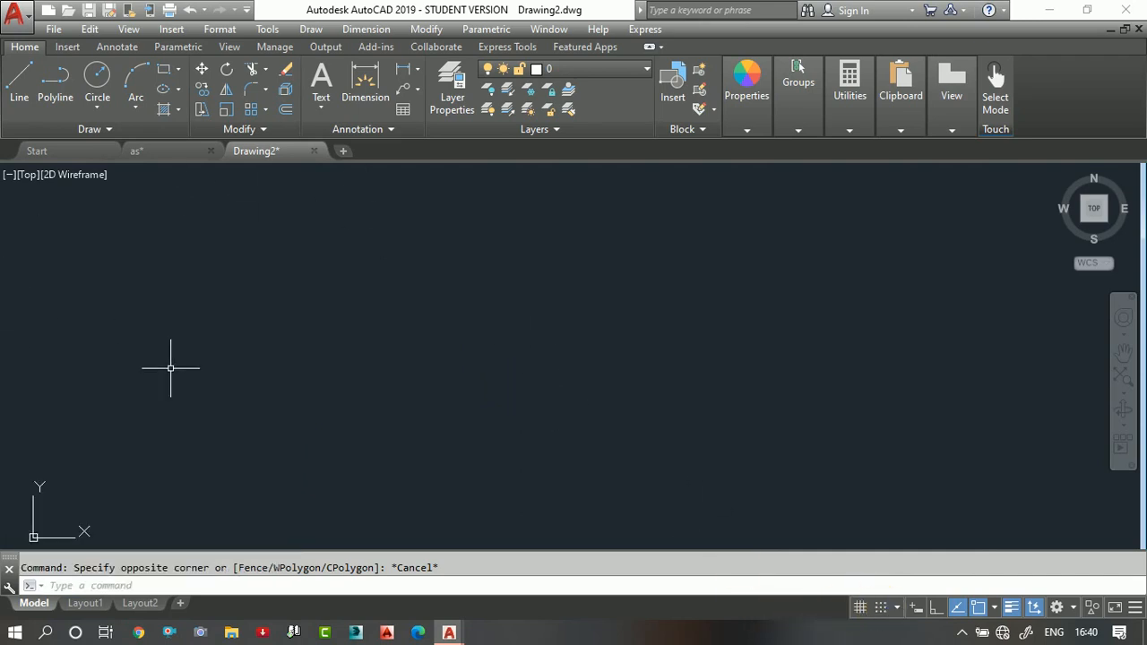
# Turn dynamic input back on and make trial selection windows in the empty drawing area to view the prompts at the cursor
pyautogui.click(916, 608)
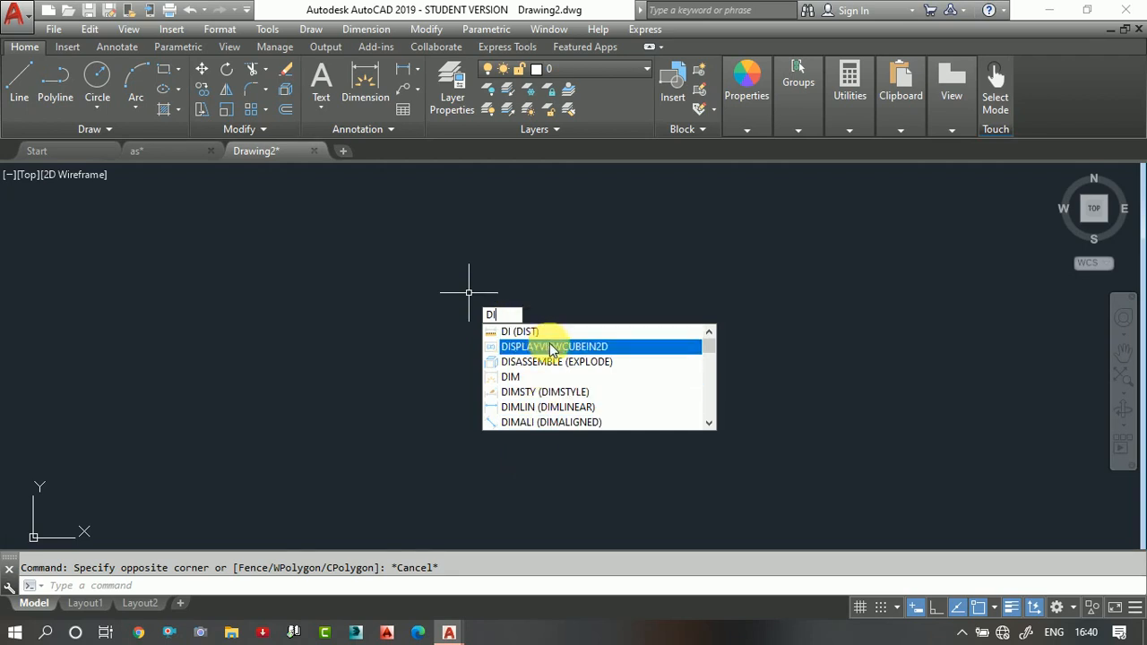
pyautogui.click(455, 373)
pyautogui.click(411, 303)
pyautogui.click(252, 340)
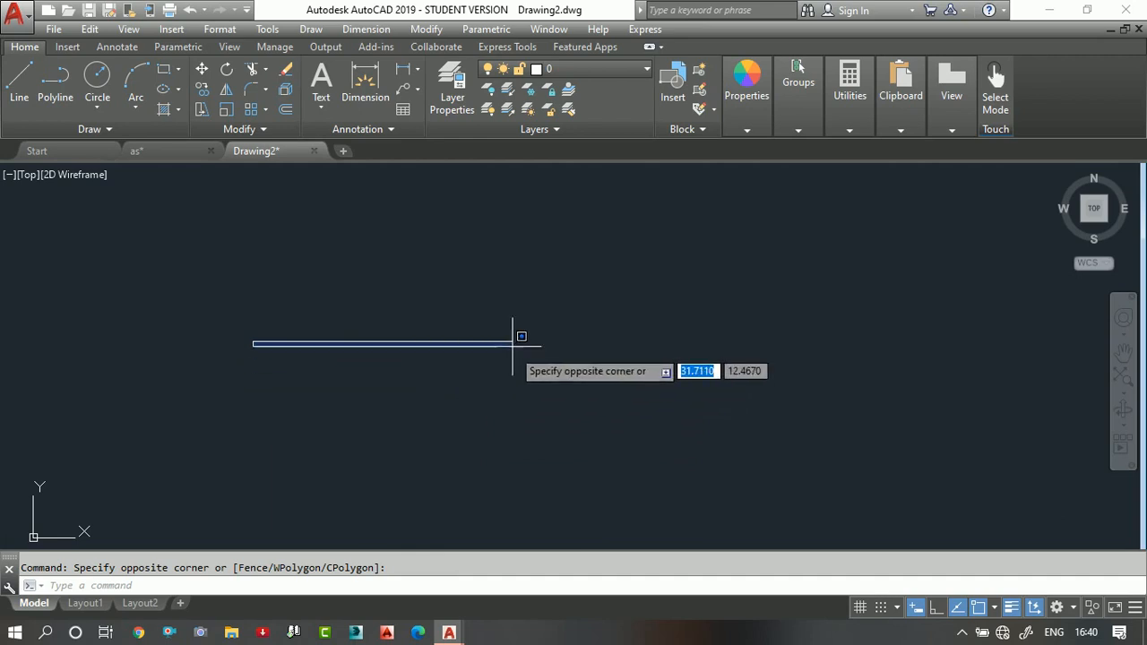
pyautogui.click(541, 457)
pyautogui.click(340, 188)
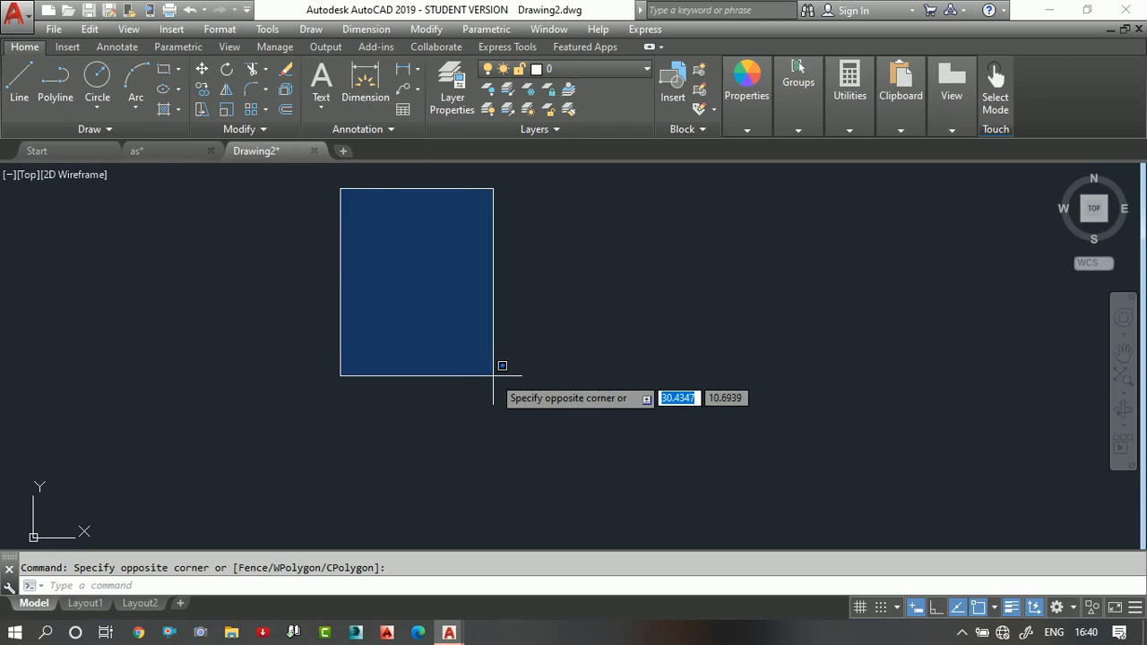
pyautogui.click(412, 398)
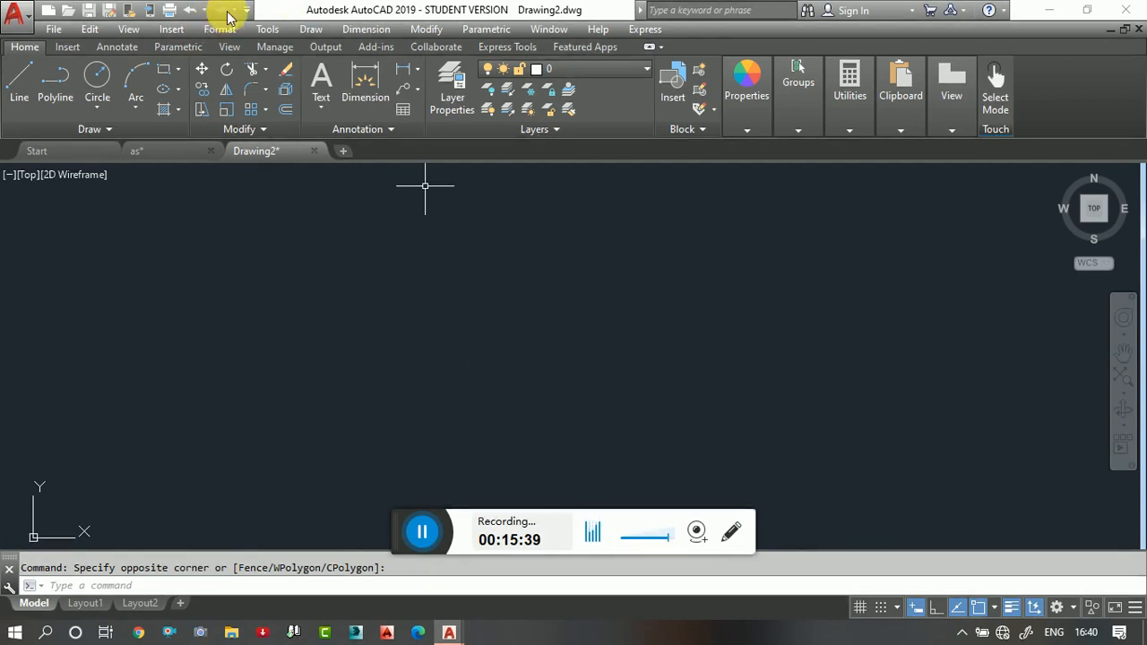
# Toggle Clean Screen on and back off three times to show the drawing area with and without the ribbon
pyautogui.click(267, 29)
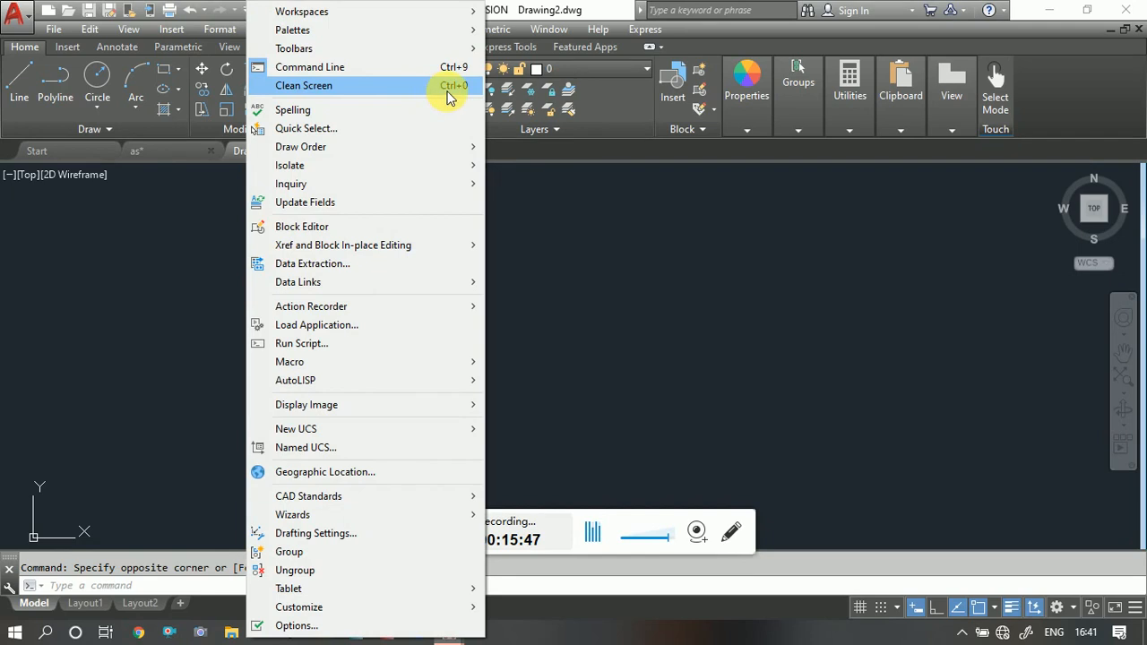
pyautogui.click(448, 86)
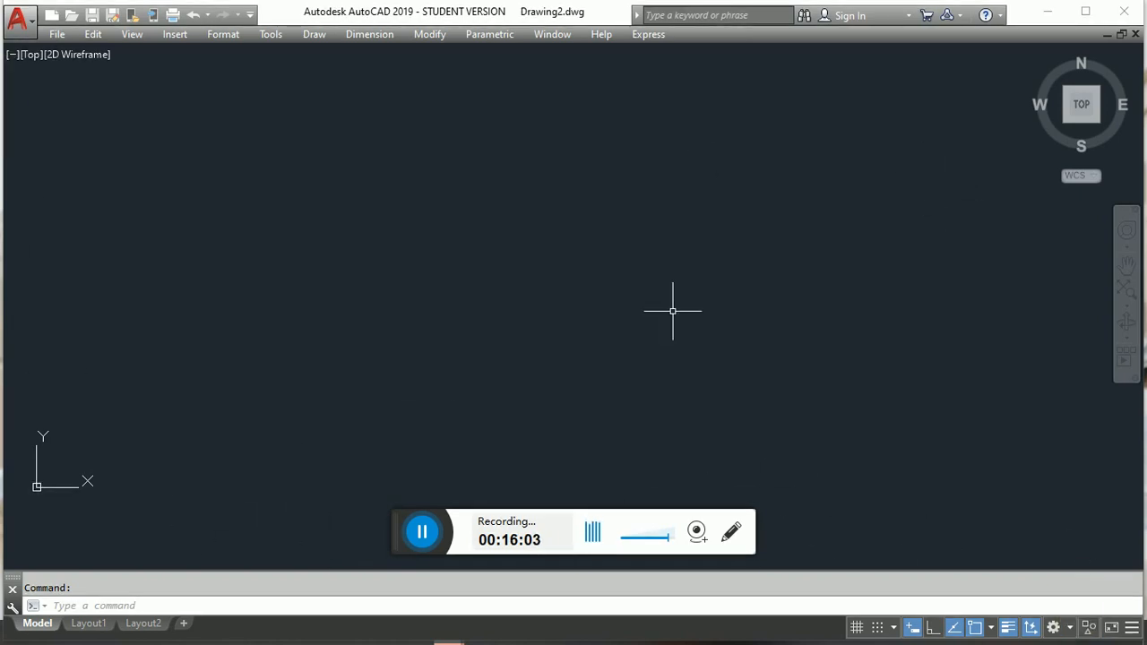
pyautogui.hotkey('ctrl', '0')
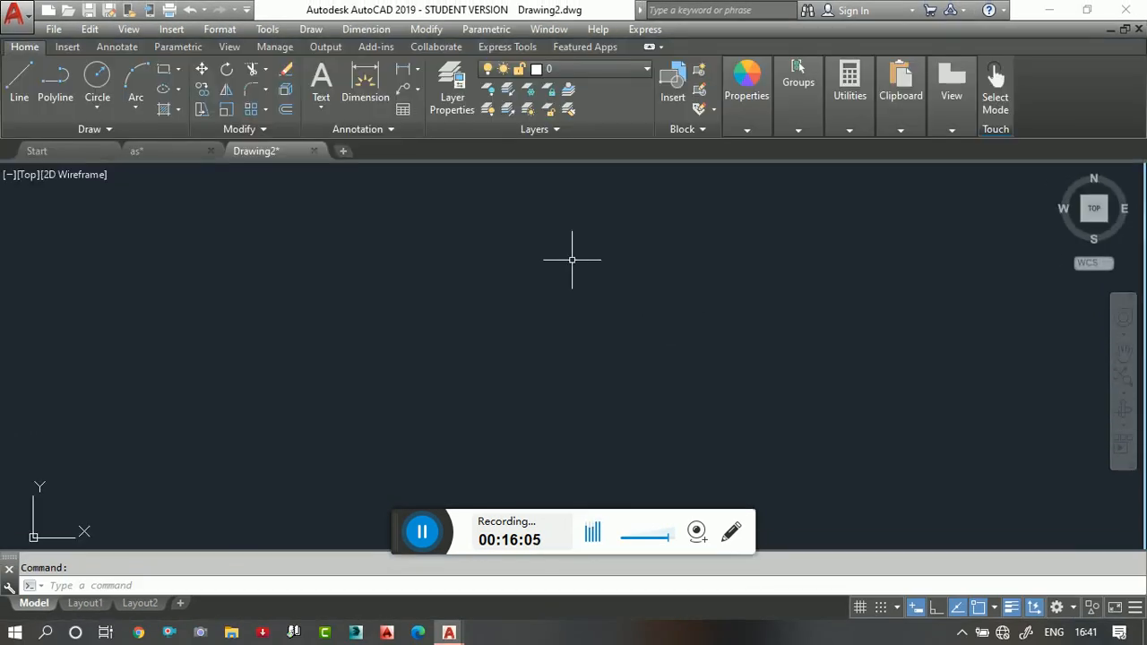
pyautogui.click(267, 29)
pyautogui.click(318, 86)
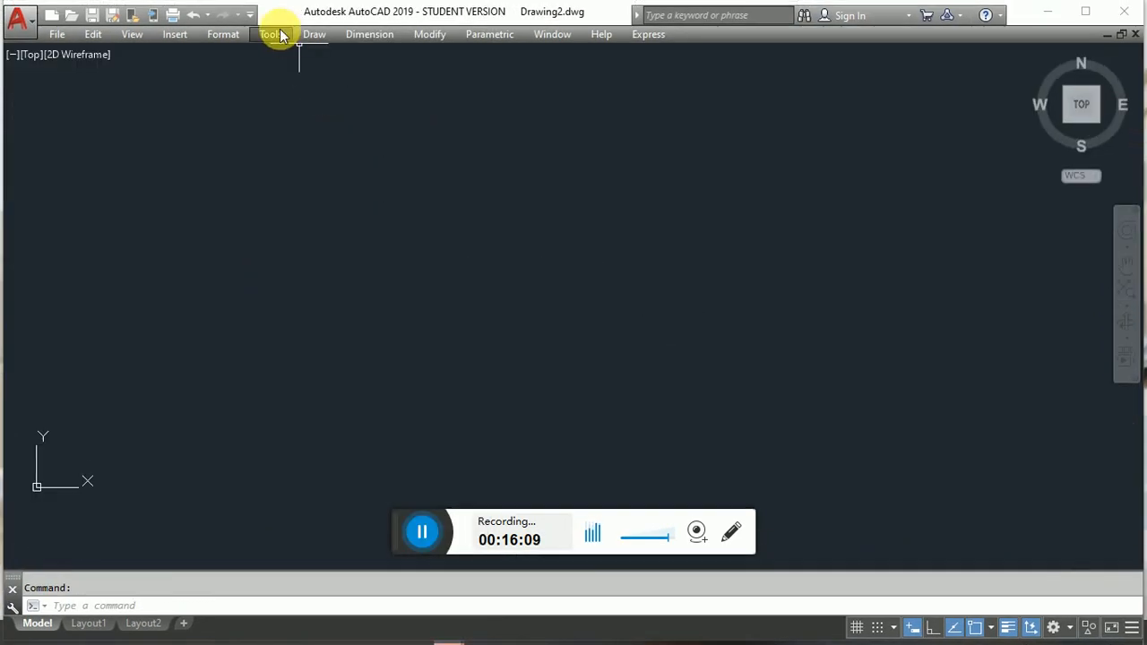
pyautogui.click(269, 34)
pyautogui.click(315, 86)
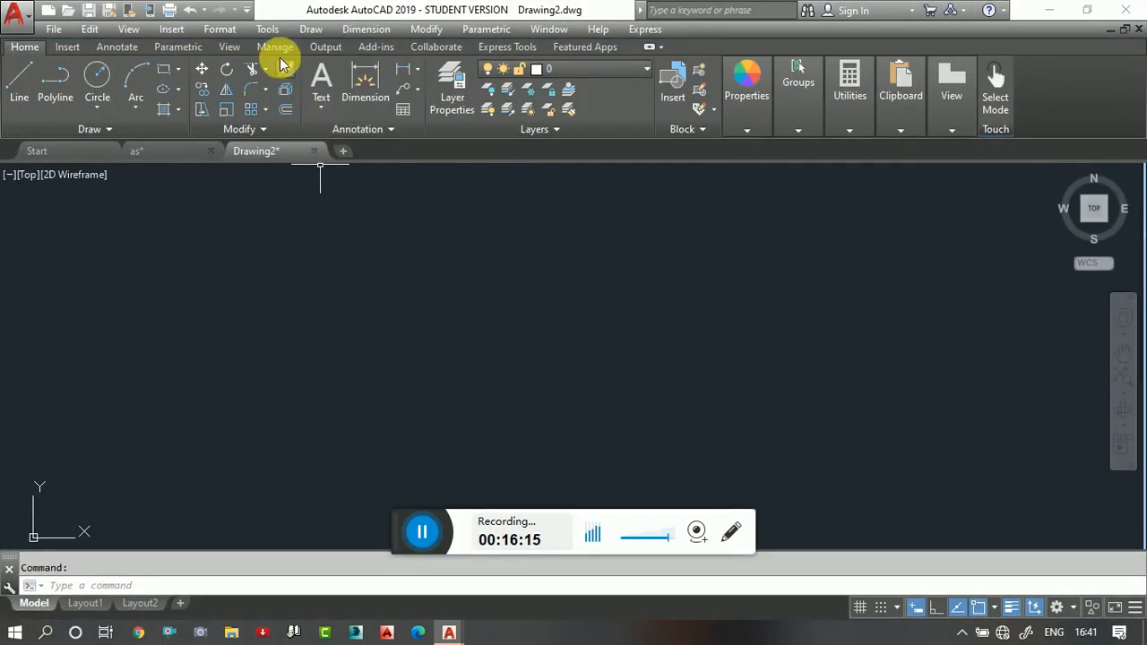
pyautogui.click(1115, 609)
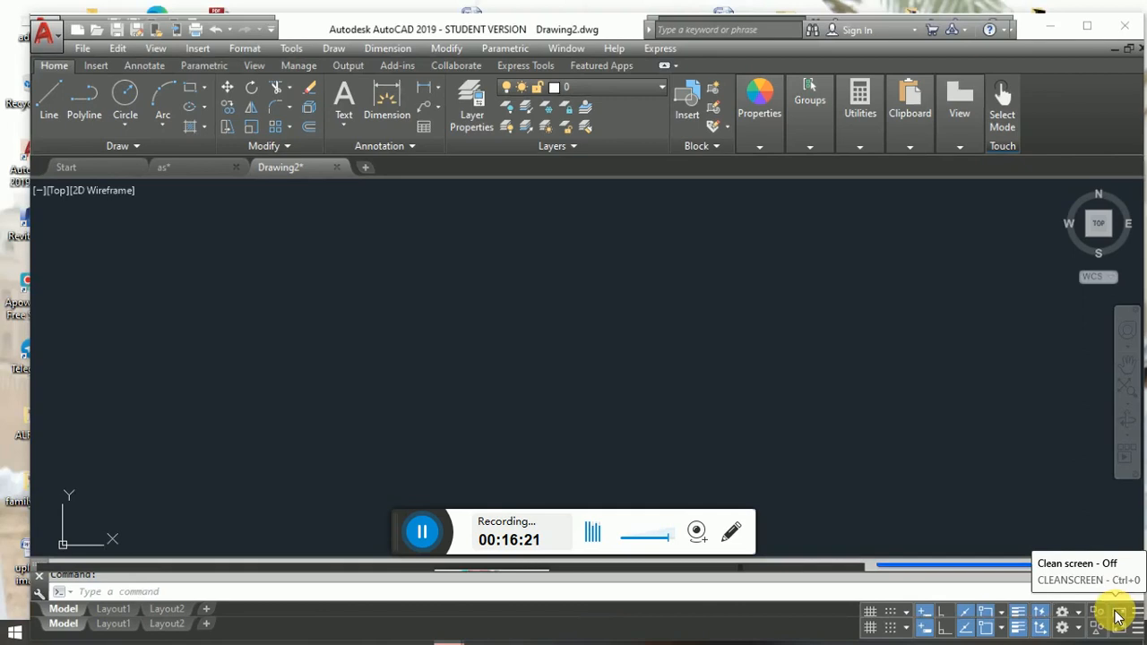
pyautogui.click(1113, 630)
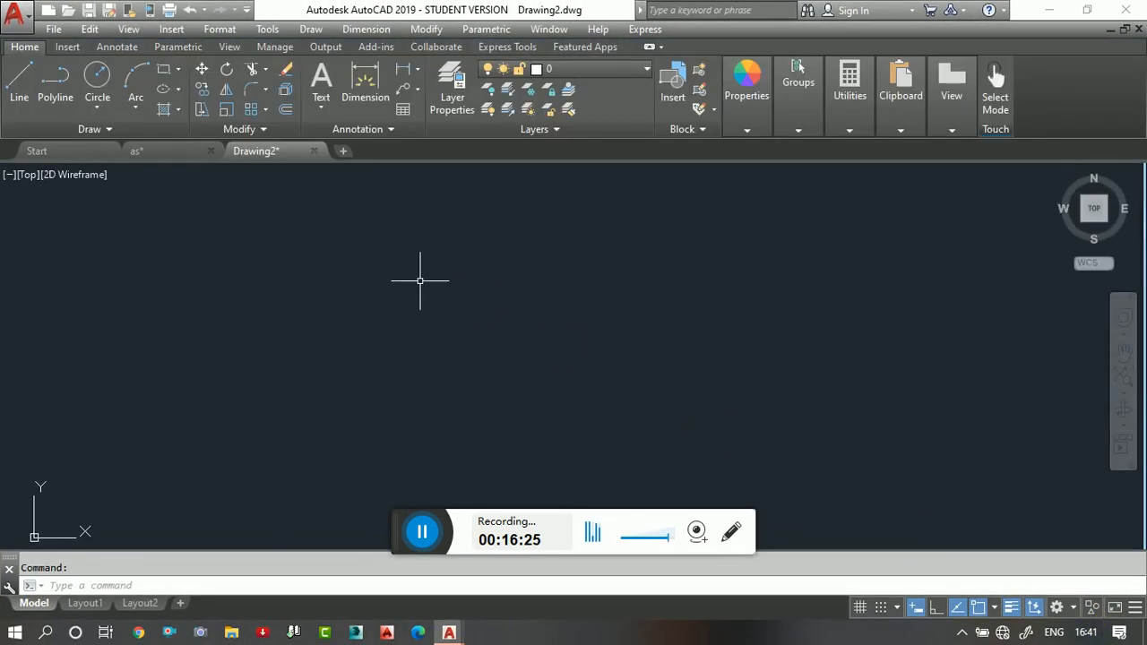
# Set the interface color scheme to Light in the Display options and close the Options dialog
pyautogui.click(266, 29)
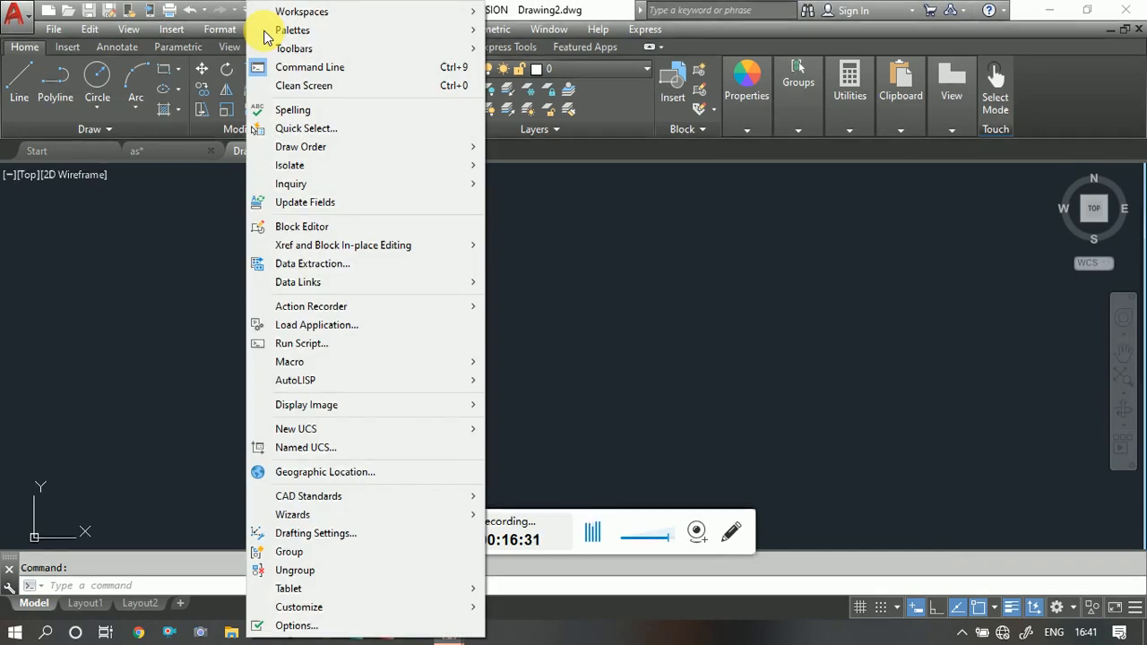
pyautogui.click(460, 223)
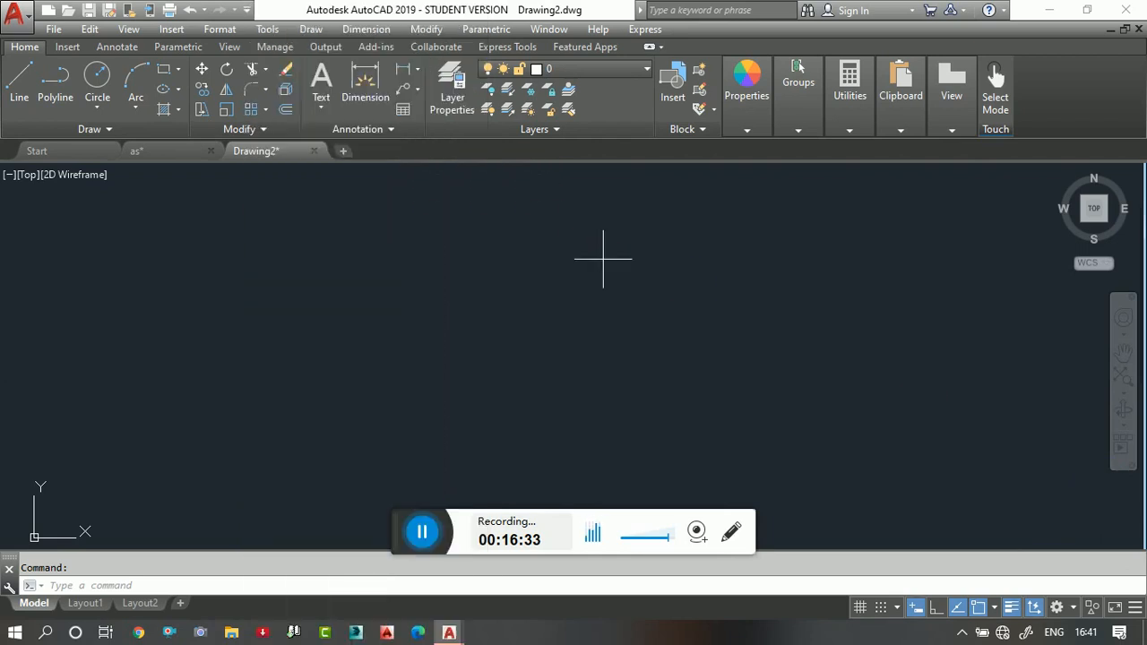
pyautogui.click(268, 32)
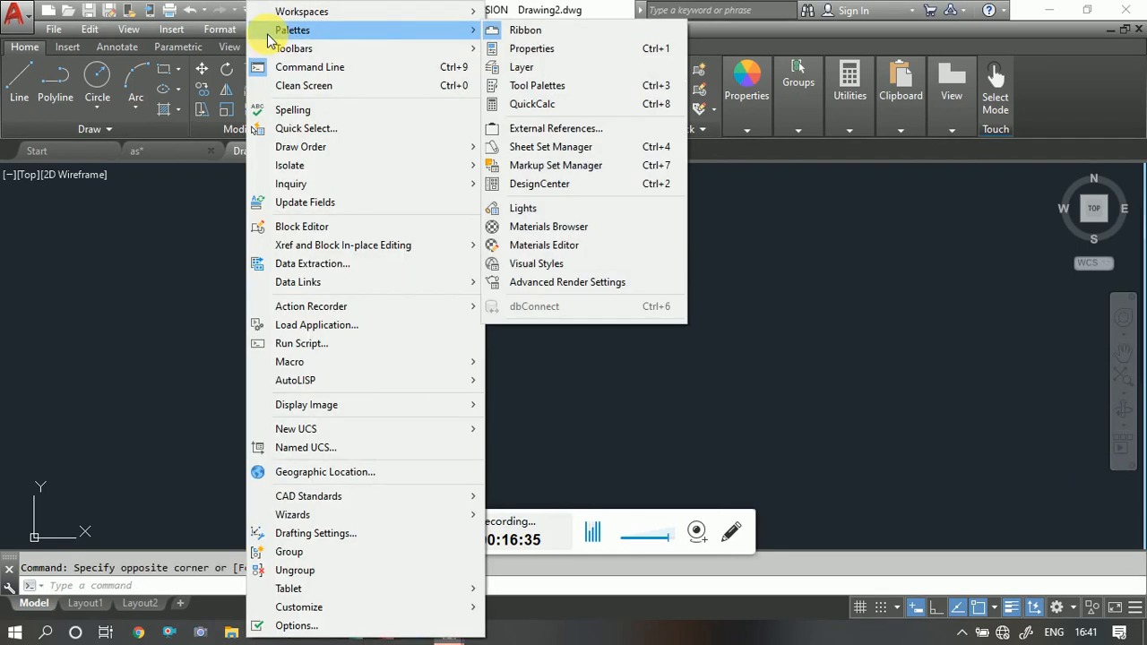
pyautogui.click(330, 627)
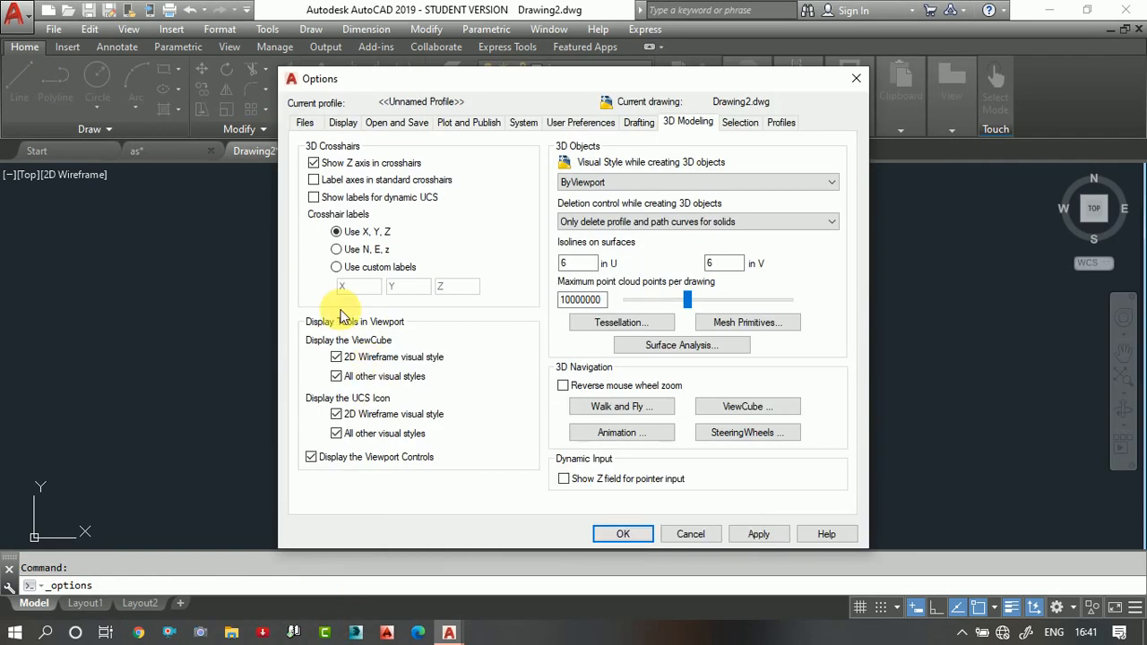
pyautogui.click(355, 128)
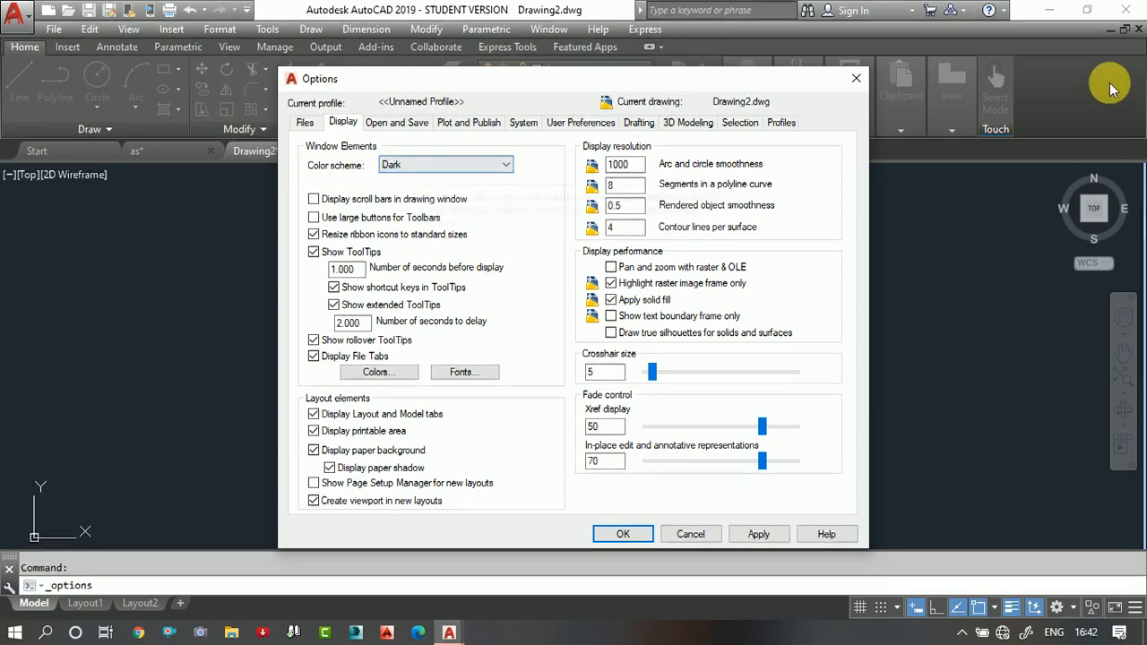
pyautogui.click(499, 165)
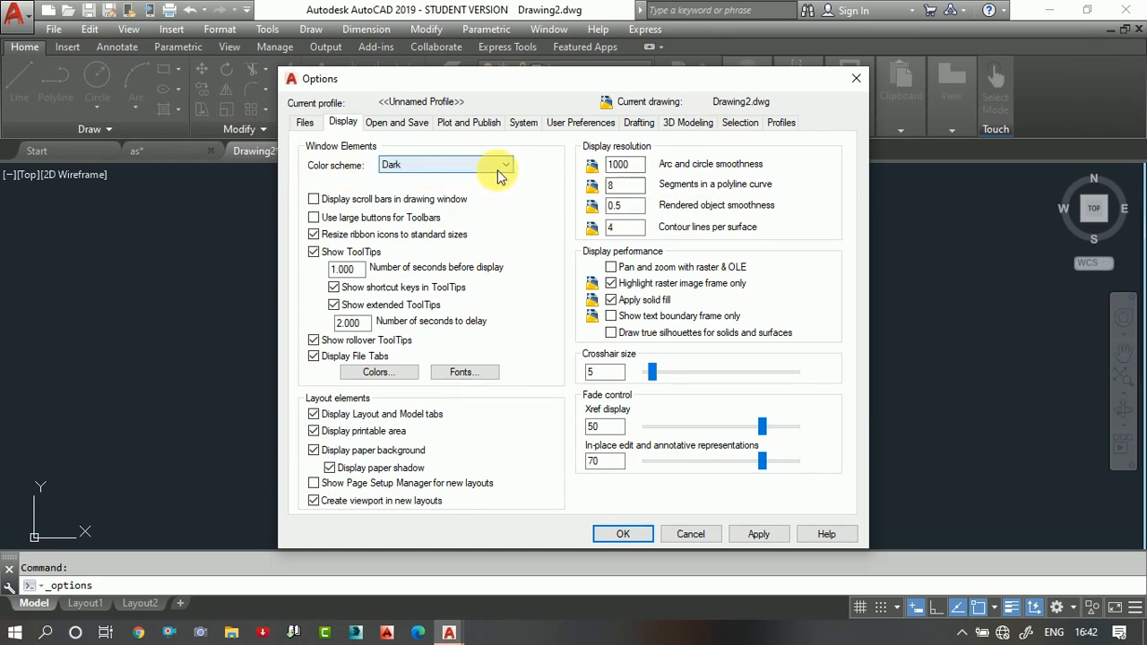
pyautogui.click(440, 191)
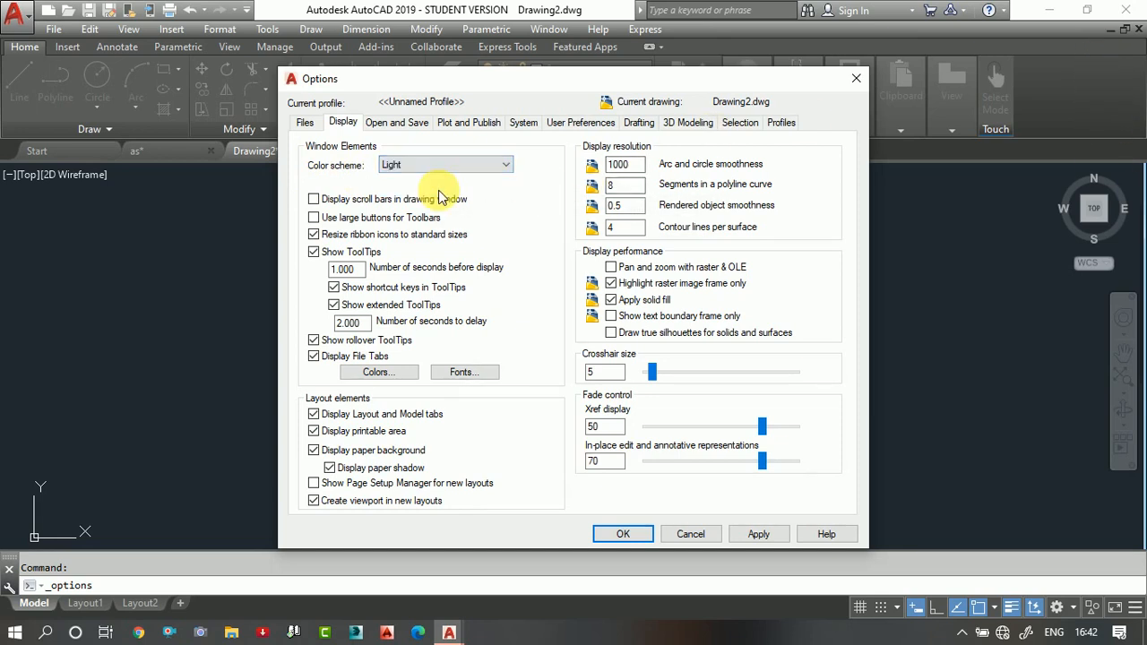
pyautogui.click(761, 534)
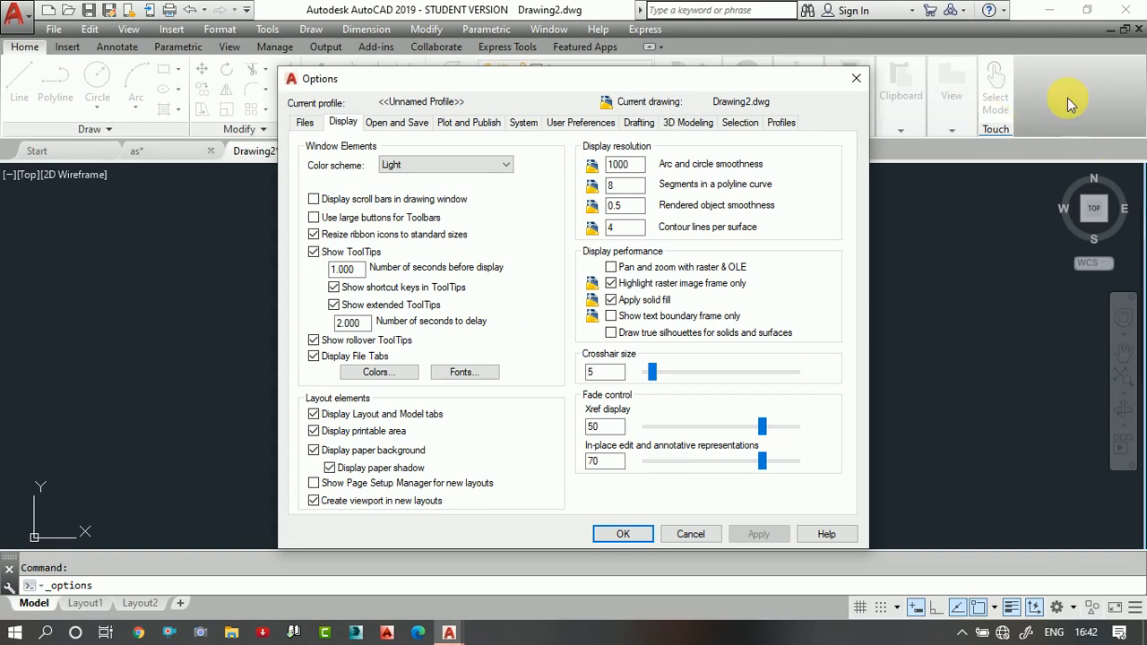
pyautogui.click(625, 534)
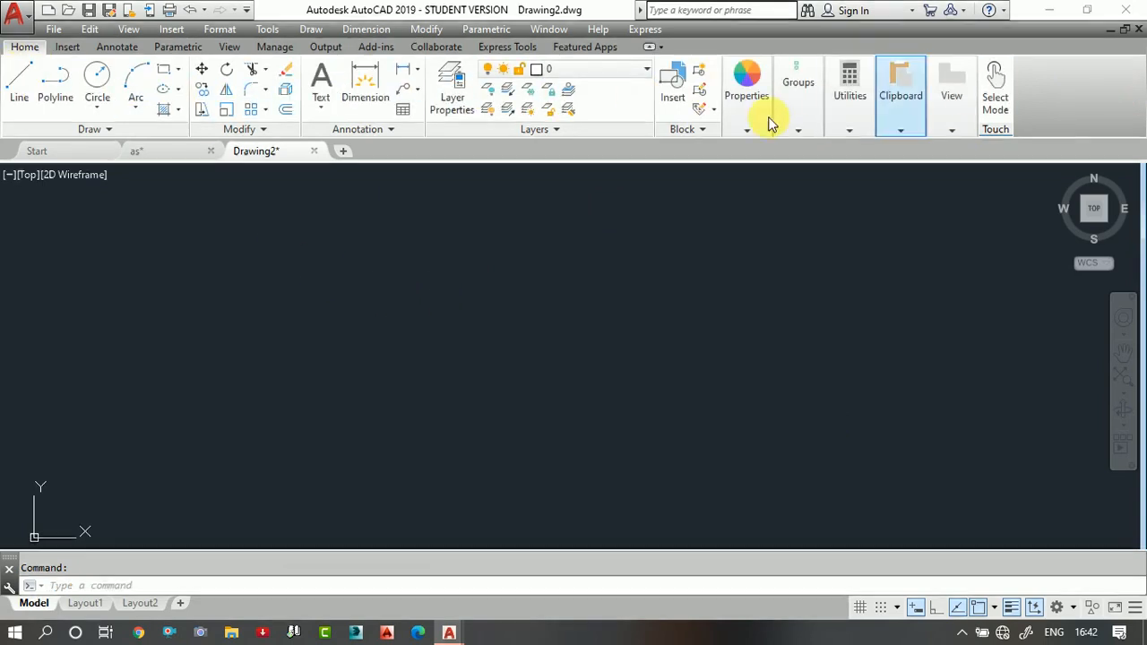
# Reopen the Options dialog, set the color scheme to Dark and apply it
pyautogui.click(266, 30)
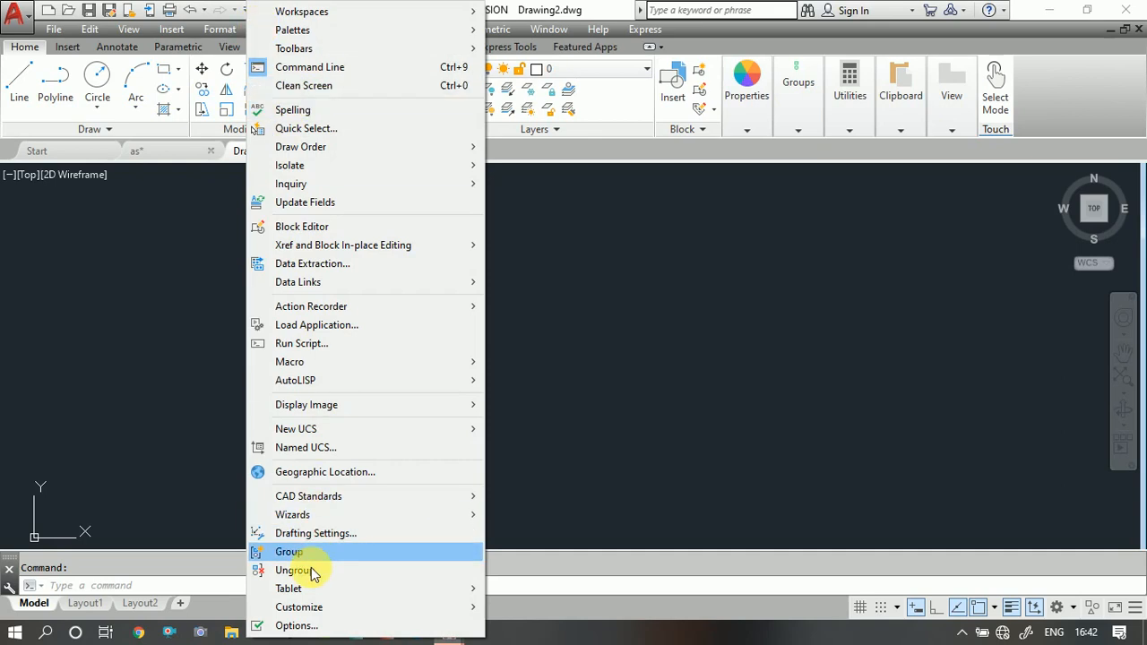
pyautogui.click(295, 625)
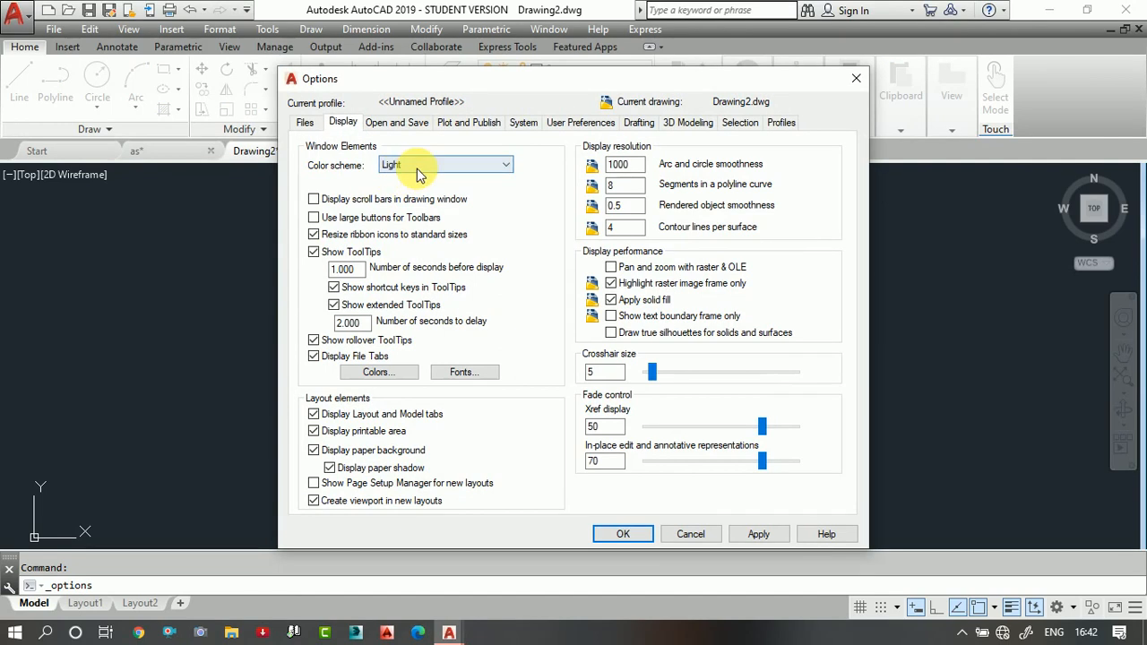
pyautogui.click(417, 167)
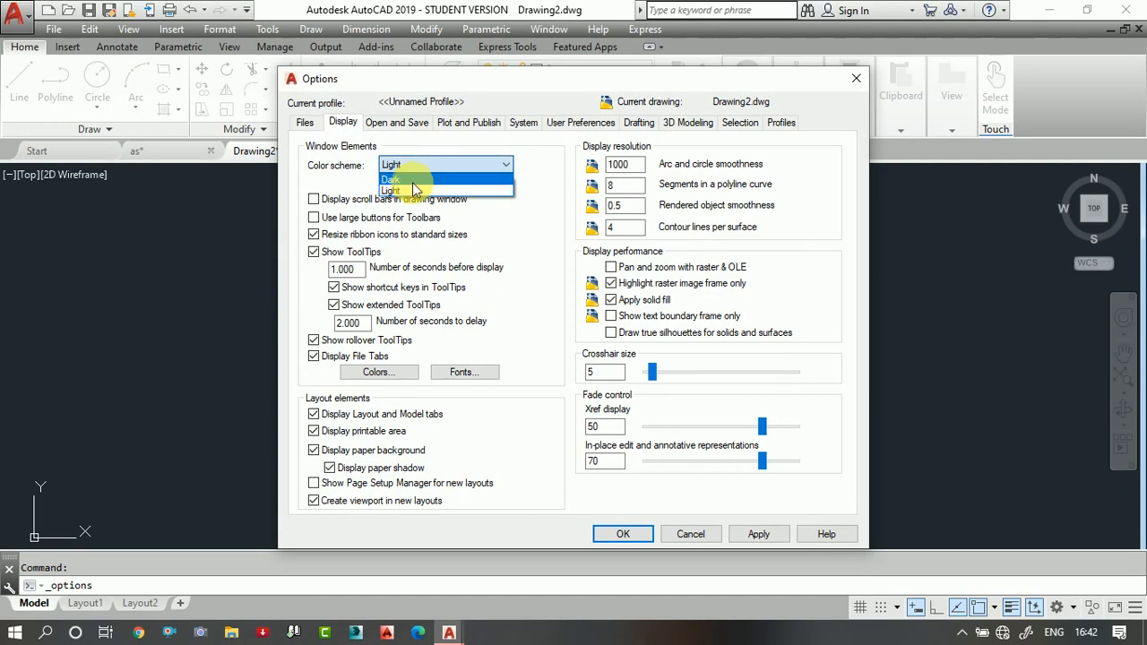
pyautogui.click(411, 180)
pyautogui.click(758, 535)
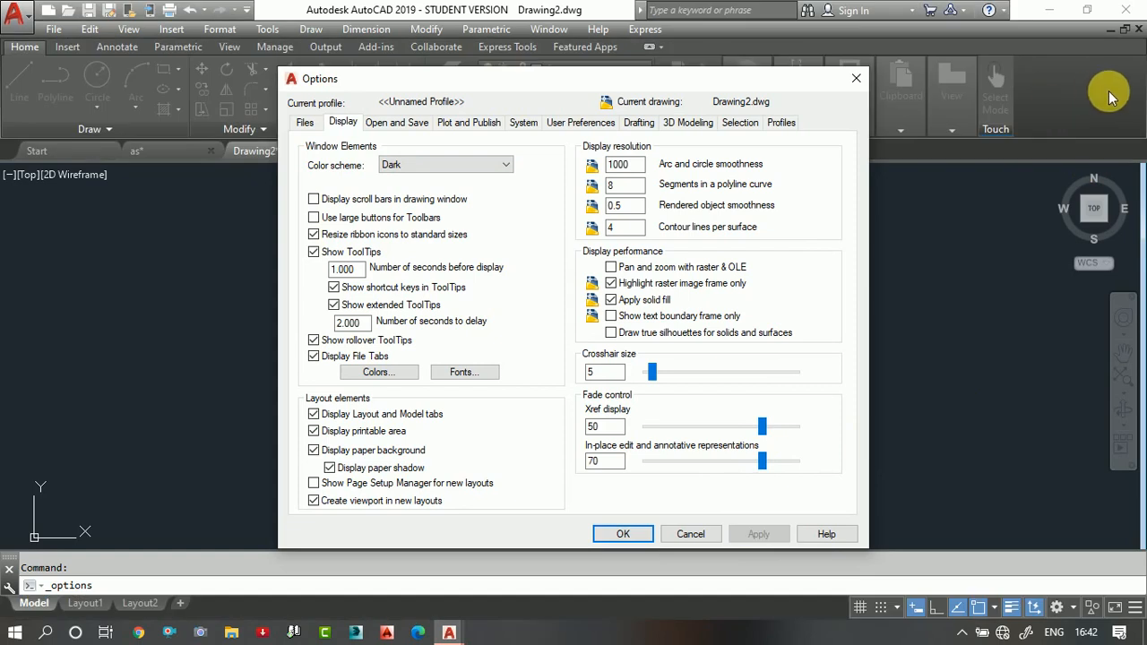
# Set the uniform background color of 2D model space to Blue and apply it
pyautogui.click(390, 376)
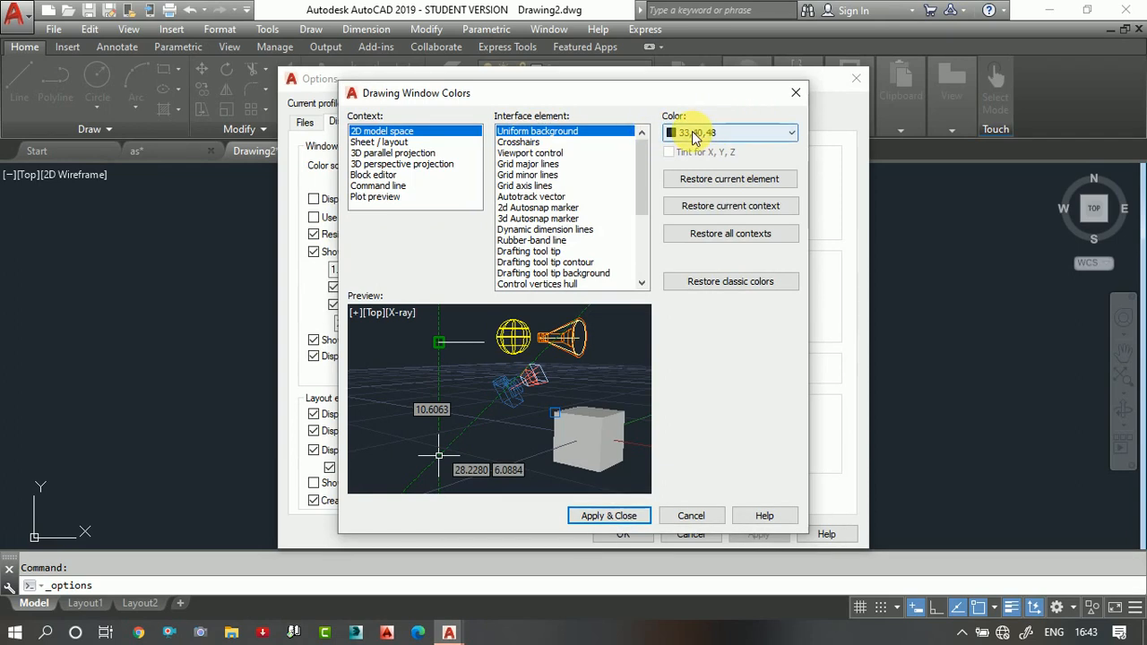
pyautogui.click(735, 132)
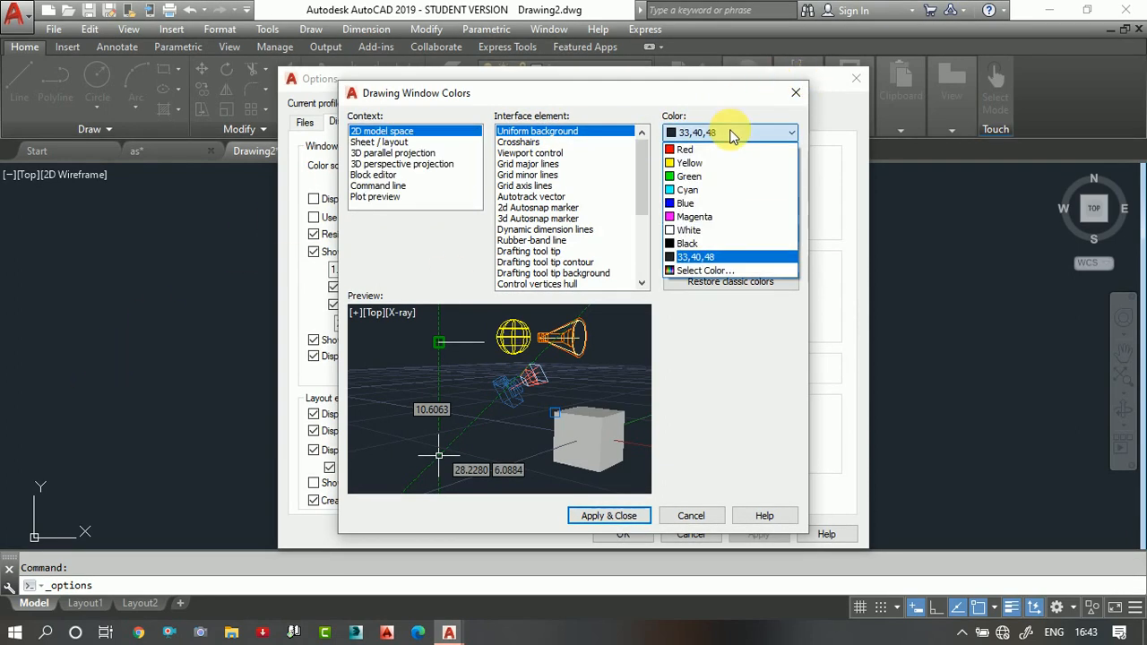
pyautogui.click(717, 203)
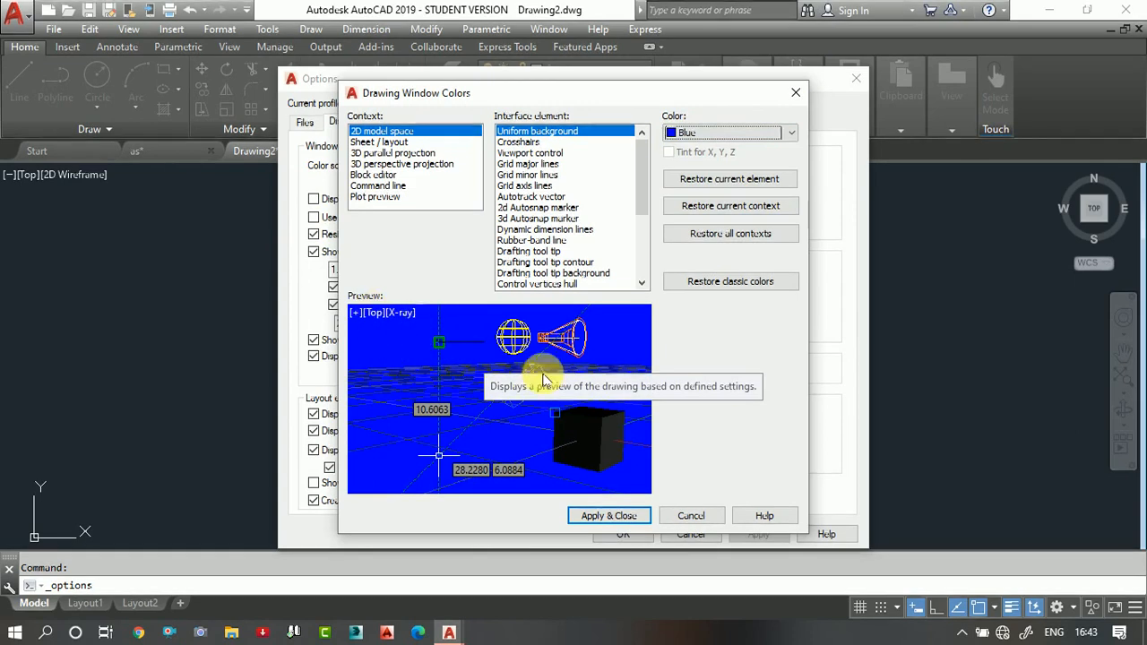
pyautogui.click(626, 517)
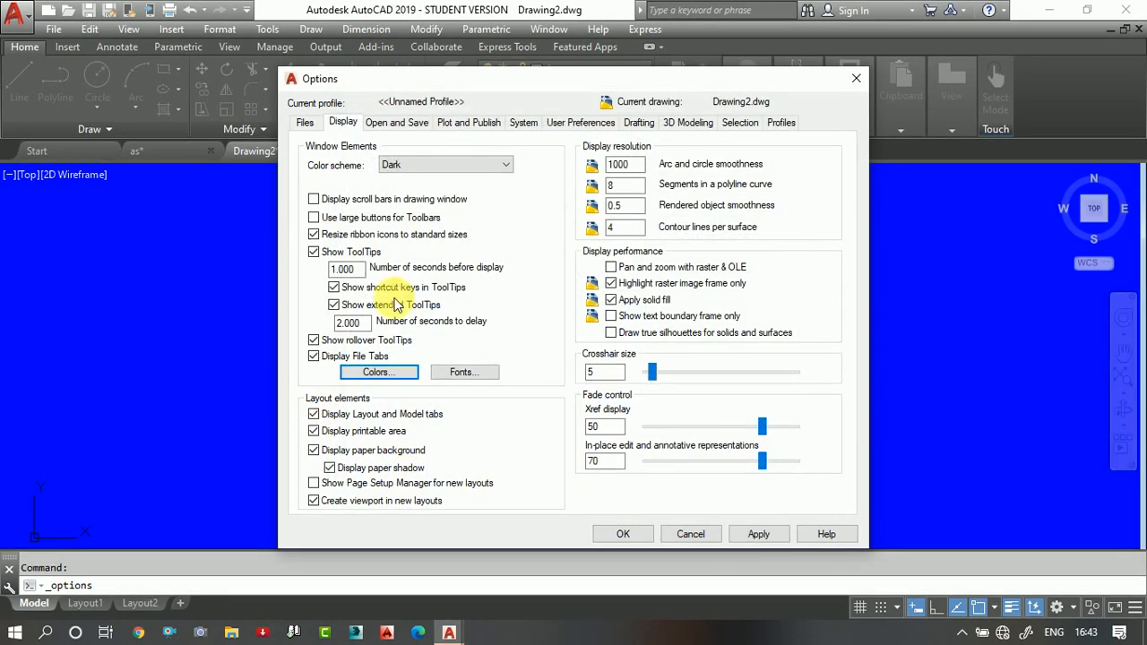
# Change the 2D model space uniform background color to White and apply it
pyautogui.click(376, 372)
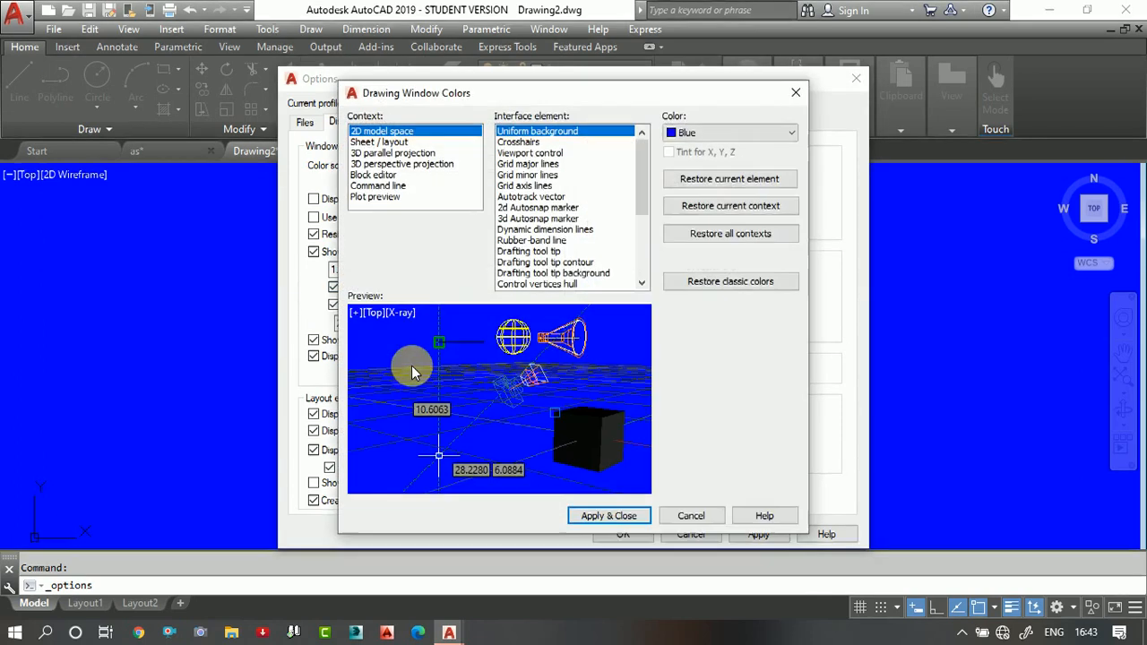
pyautogui.click(712, 132)
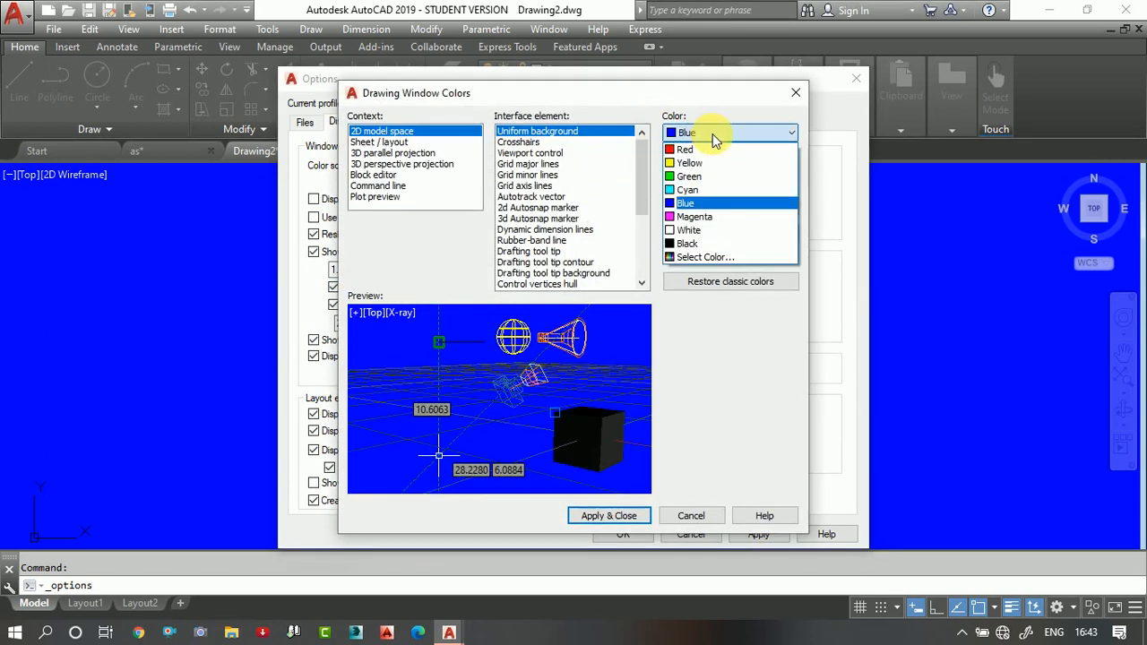
pyautogui.click(695, 230)
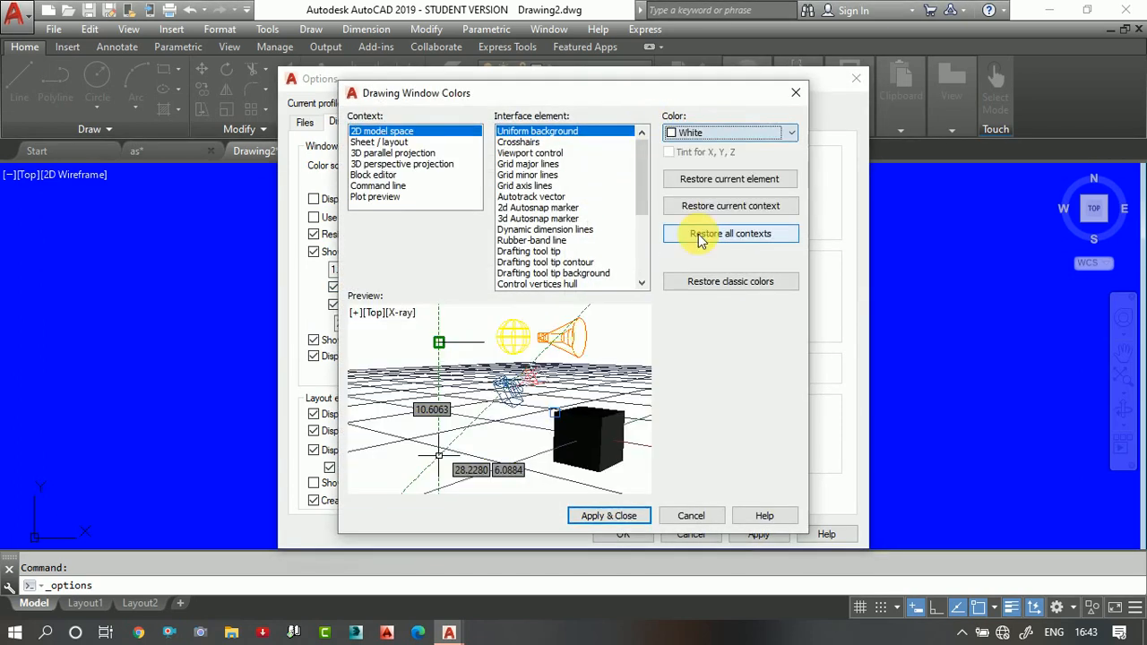
pyautogui.click(600, 520)
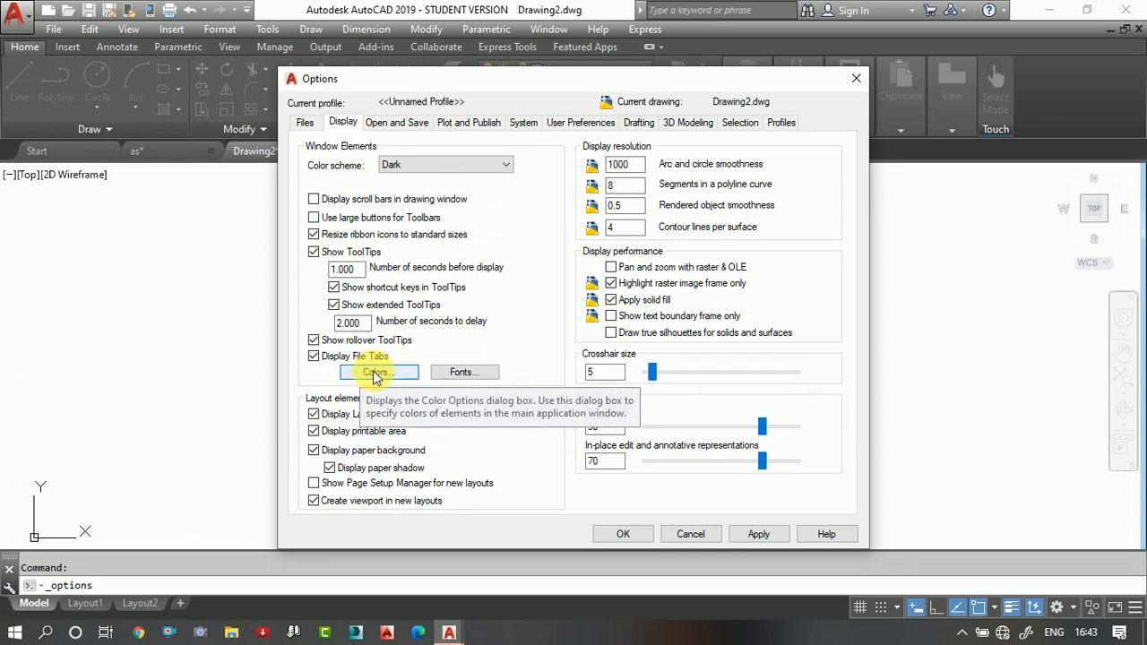
# Change the 2D model space uniform background color to Black and apply it
pyautogui.click(374, 372)
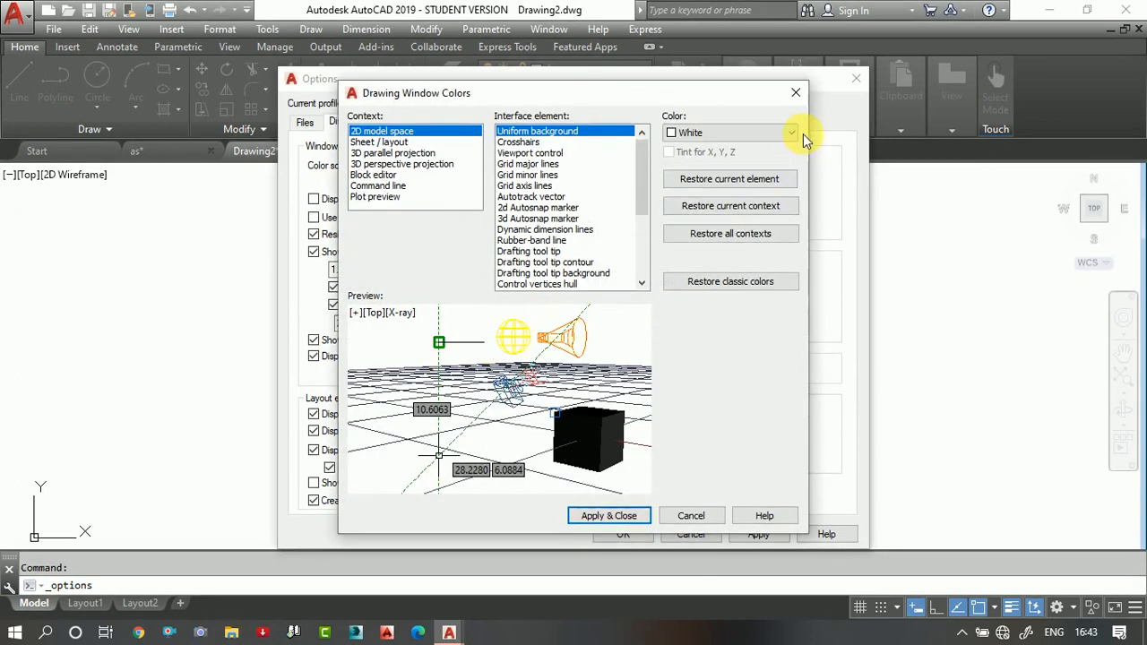
pyautogui.click(773, 135)
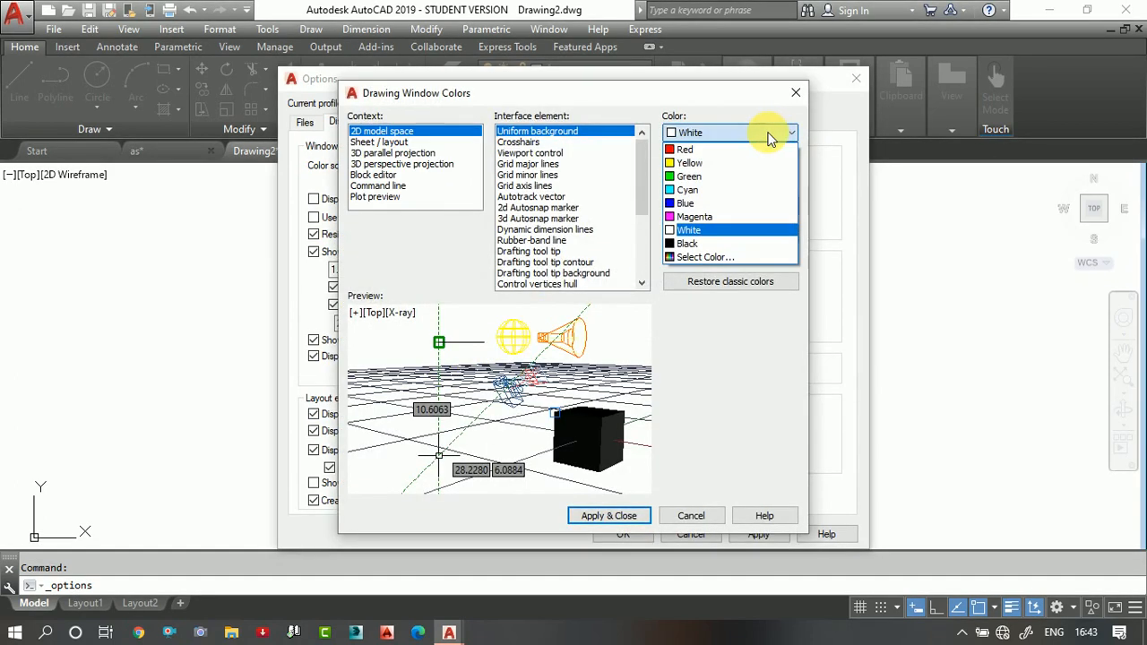
pyautogui.click(691, 243)
pyautogui.click(609, 520)
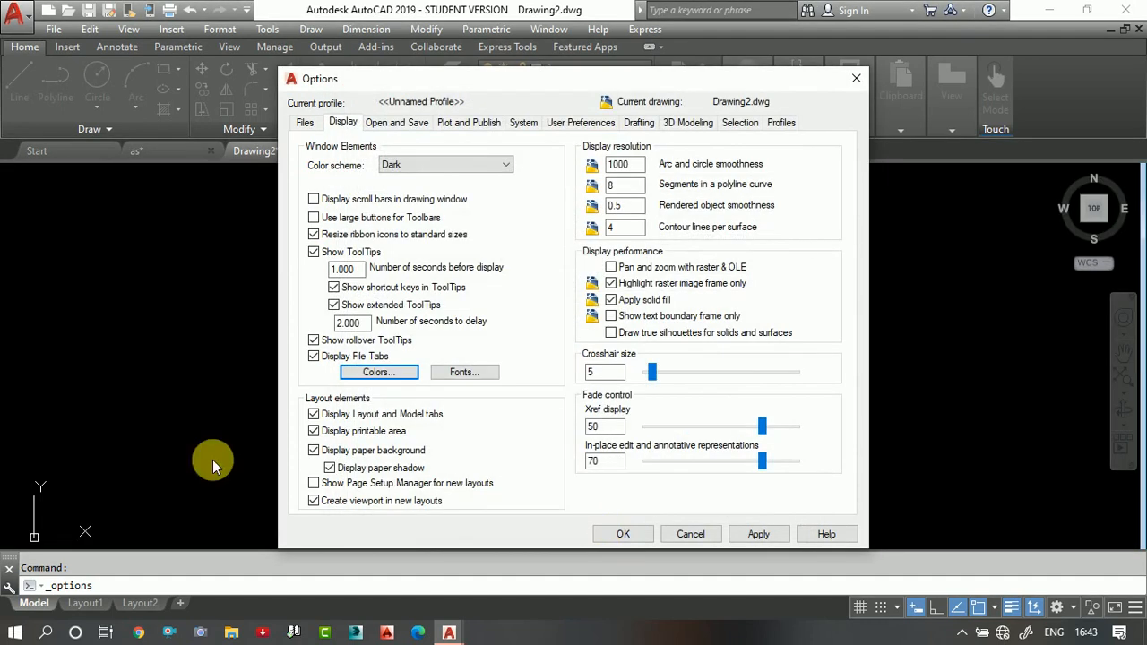
# Reopen the drawing window colors, apply them, and close the Options dialog to return to the drawing
pyautogui.click(354, 373)
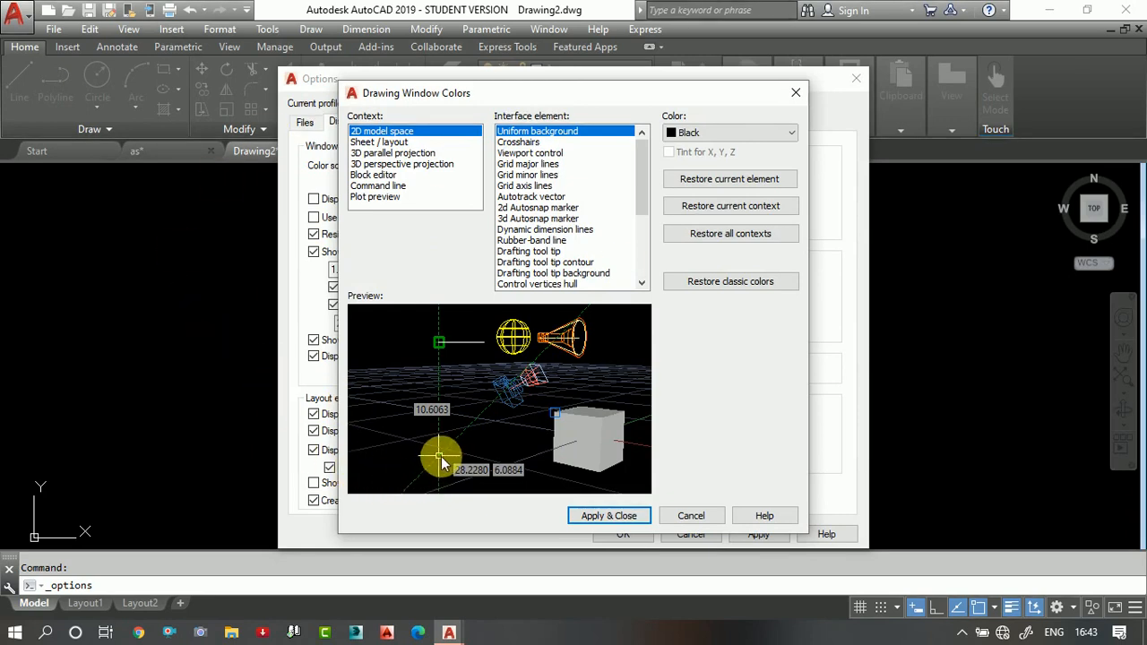
pyautogui.click(612, 523)
pyautogui.click(759, 536)
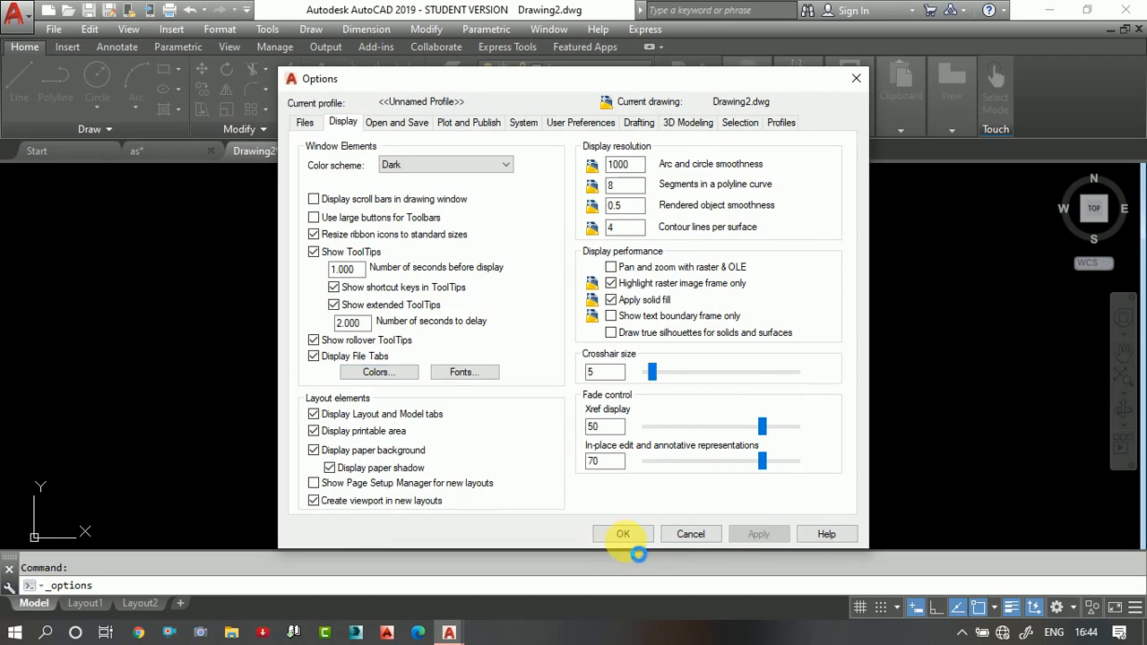
pyautogui.click(624, 535)
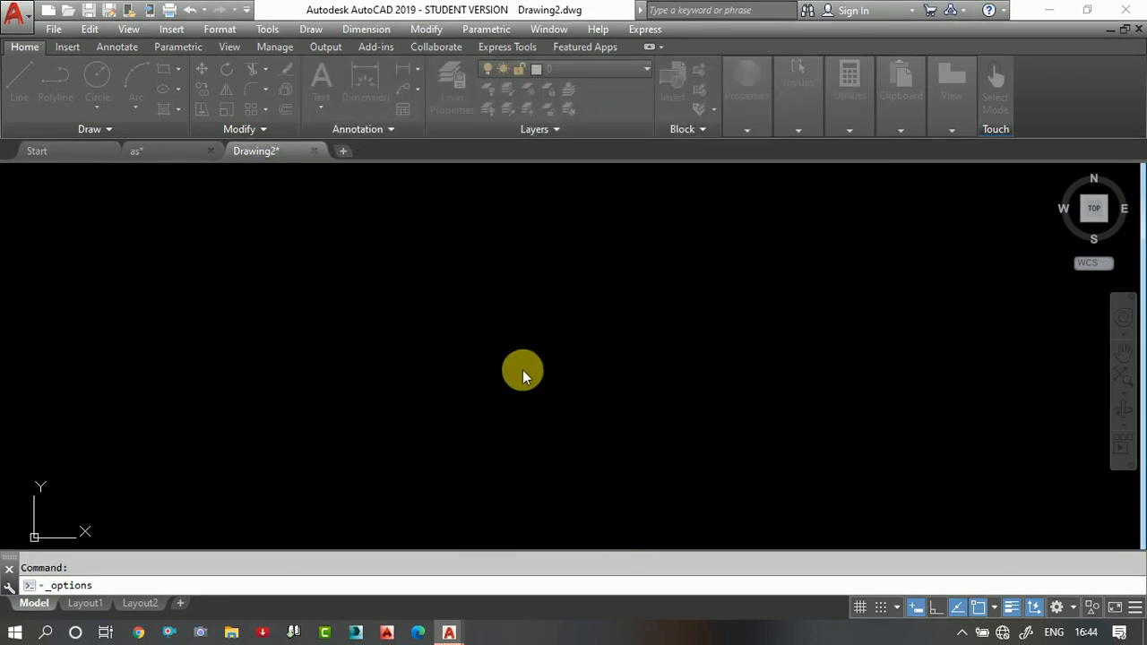
pyautogui.click(471, 346)
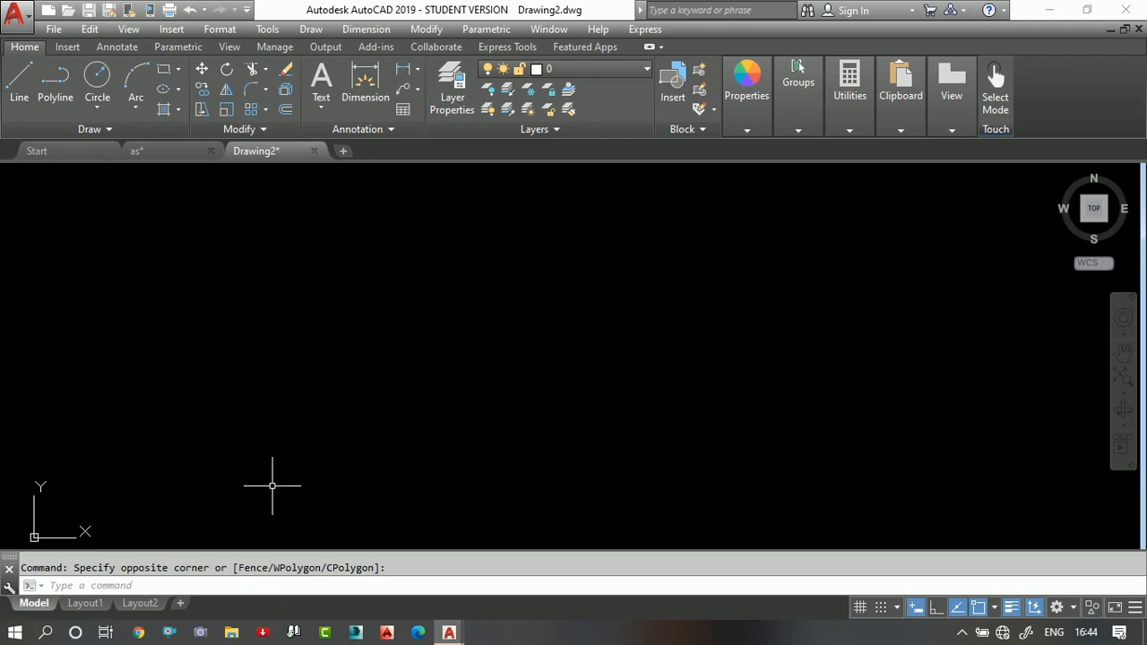
# Reopen the Options dialog and select the crosshairs of 2D model space in the drawing window colors
pyautogui.click(267, 29)
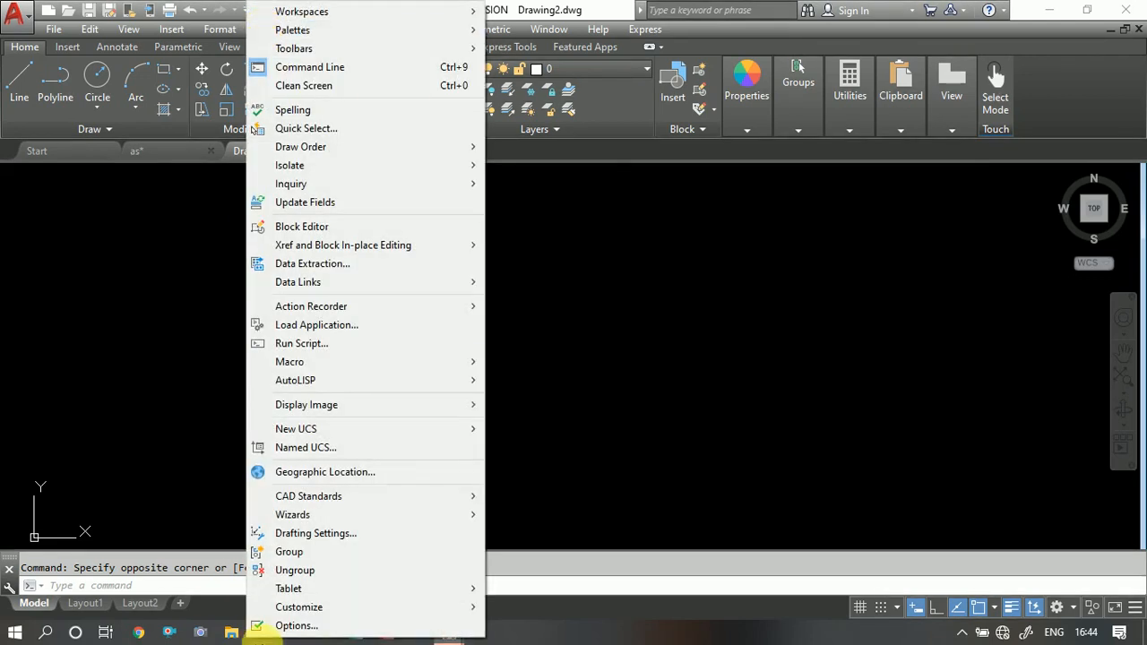
pyautogui.click(358, 625)
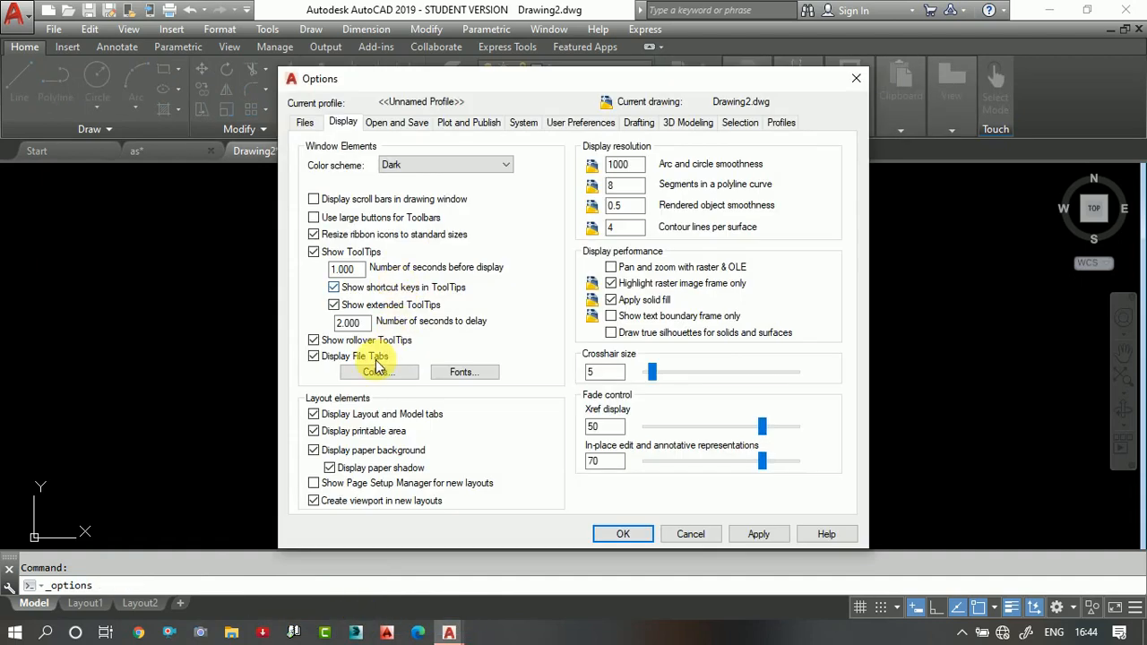
pyautogui.click(377, 373)
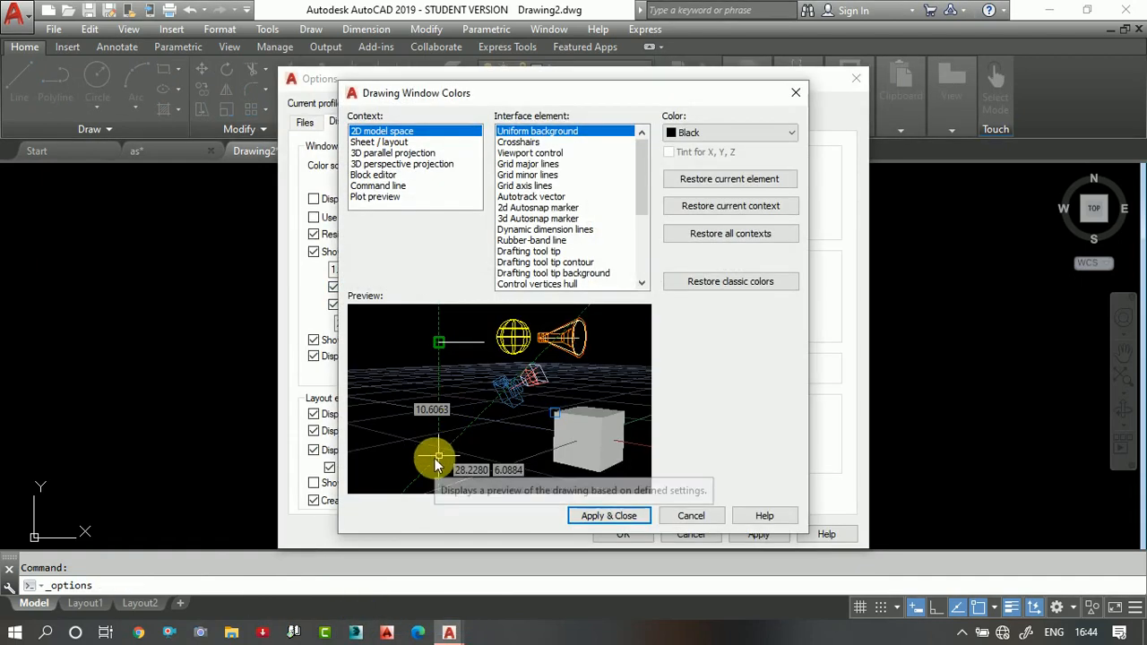
pyautogui.click(525, 144)
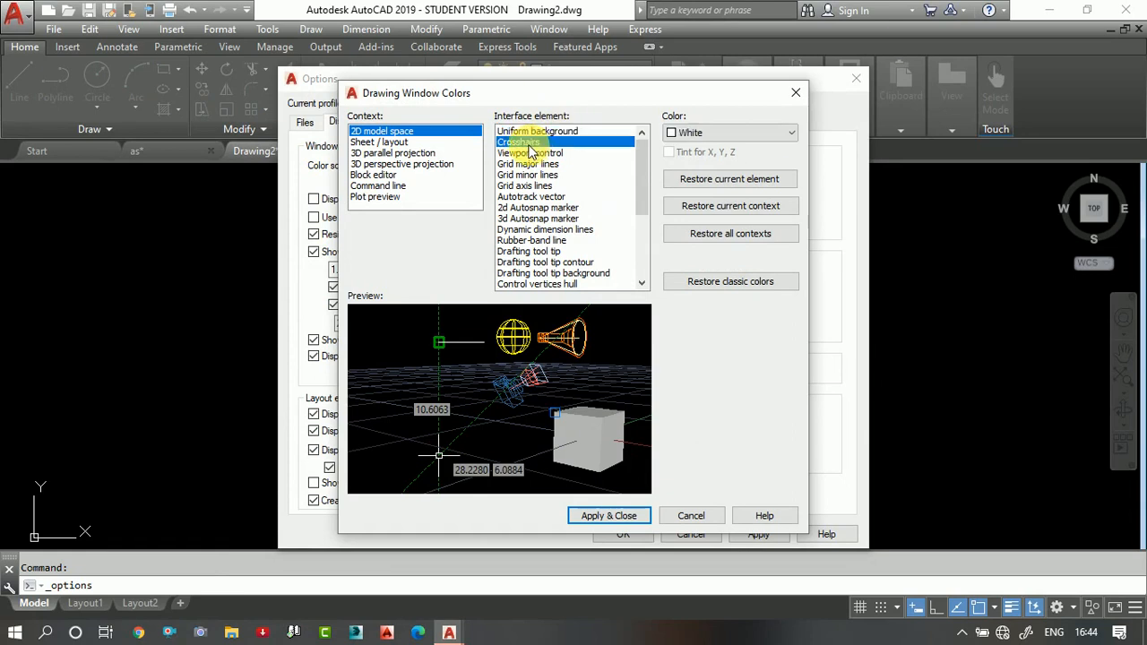
# Try the crosshair colors Blue, Black, Green, Yellow and Red one after another in the preview
pyautogui.click(694, 135)
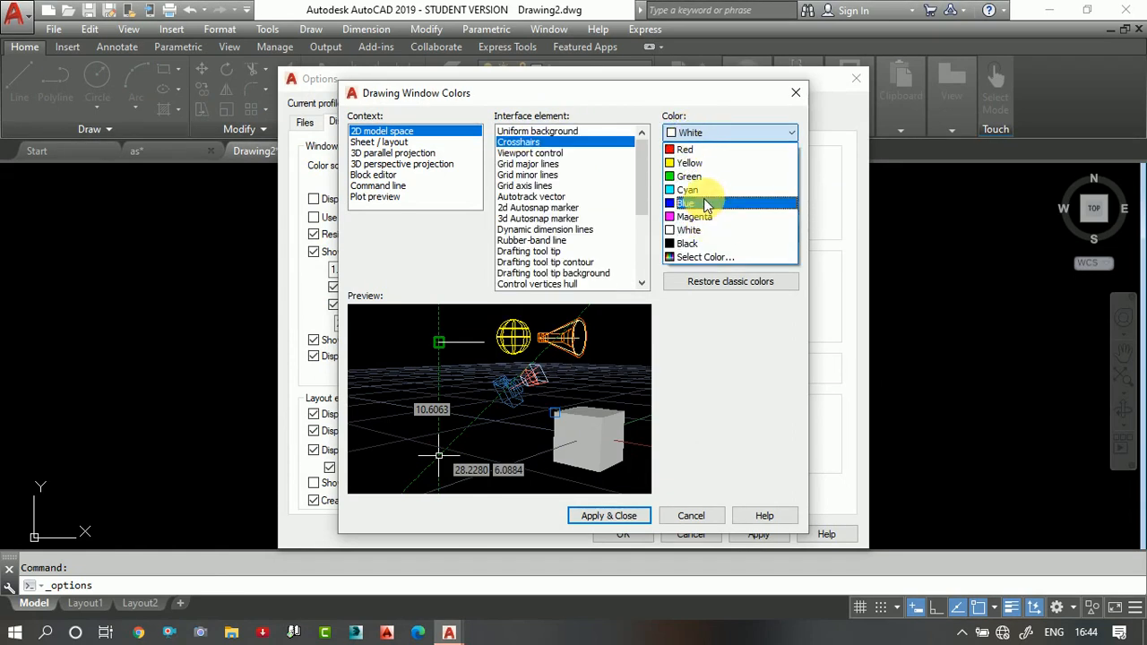
pyautogui.click(702, 229)
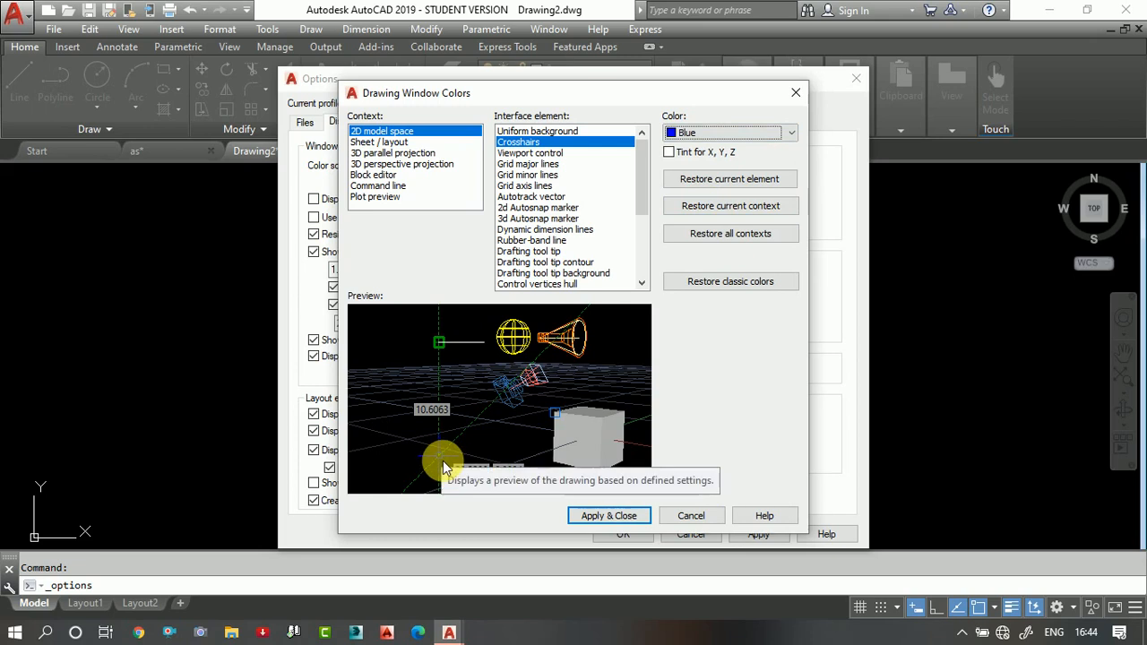
pyautogui.click(775, 139)
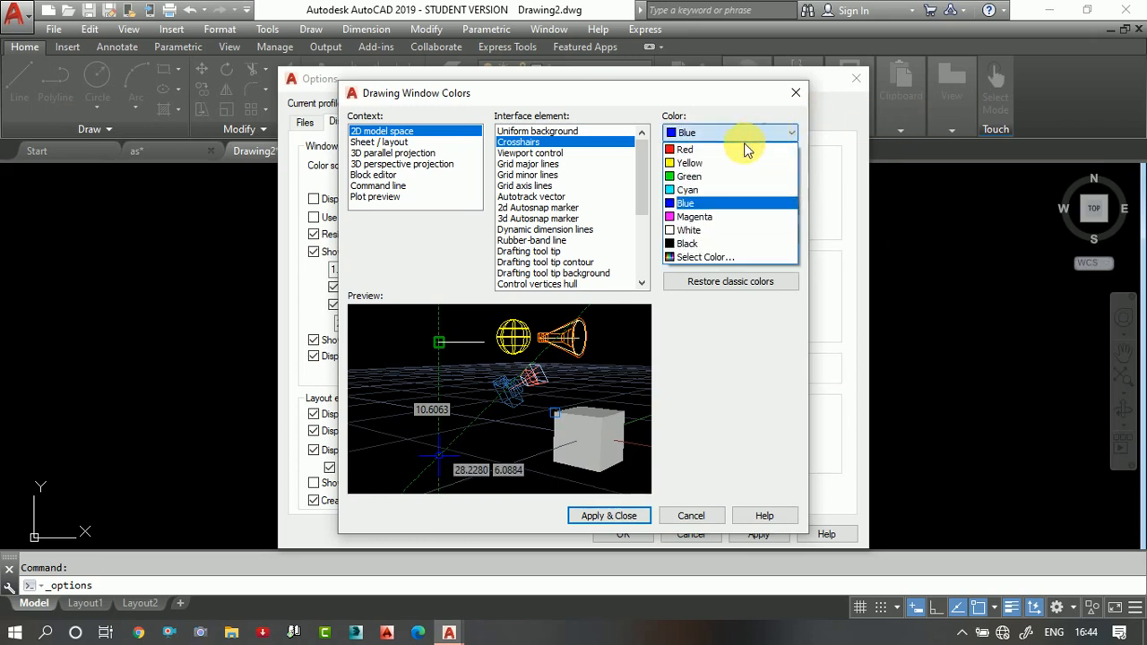
pyautogui.click(691, 242)
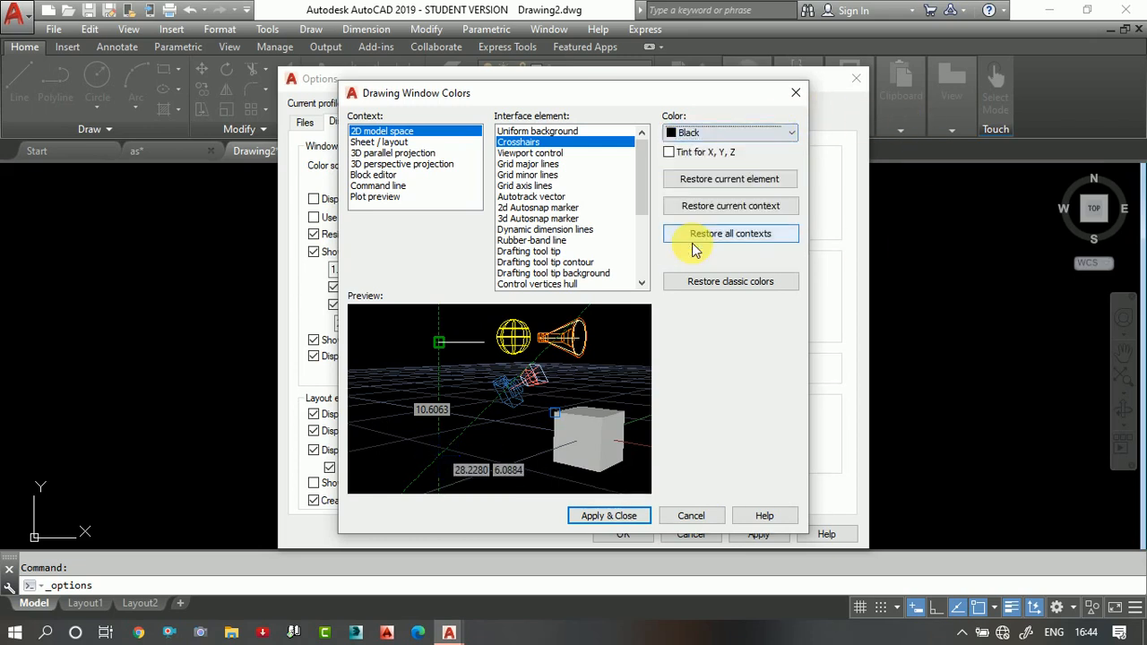
pyautogui.click(724, 134)
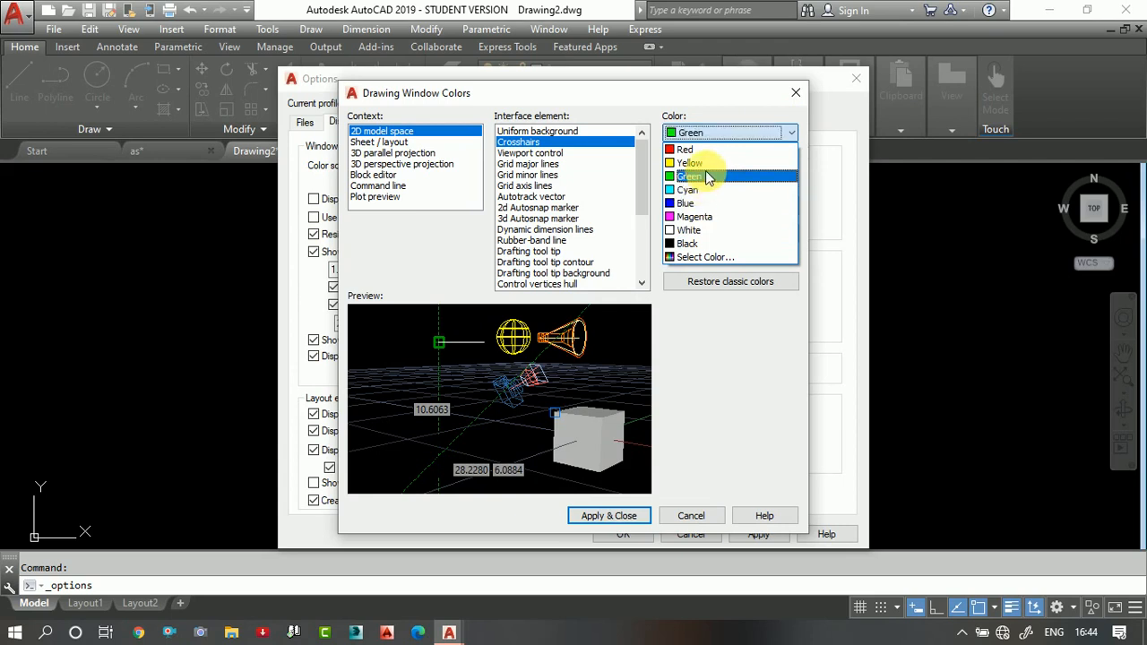
pyautogui.click(707, 177)
pyautogui.click(690, 133)
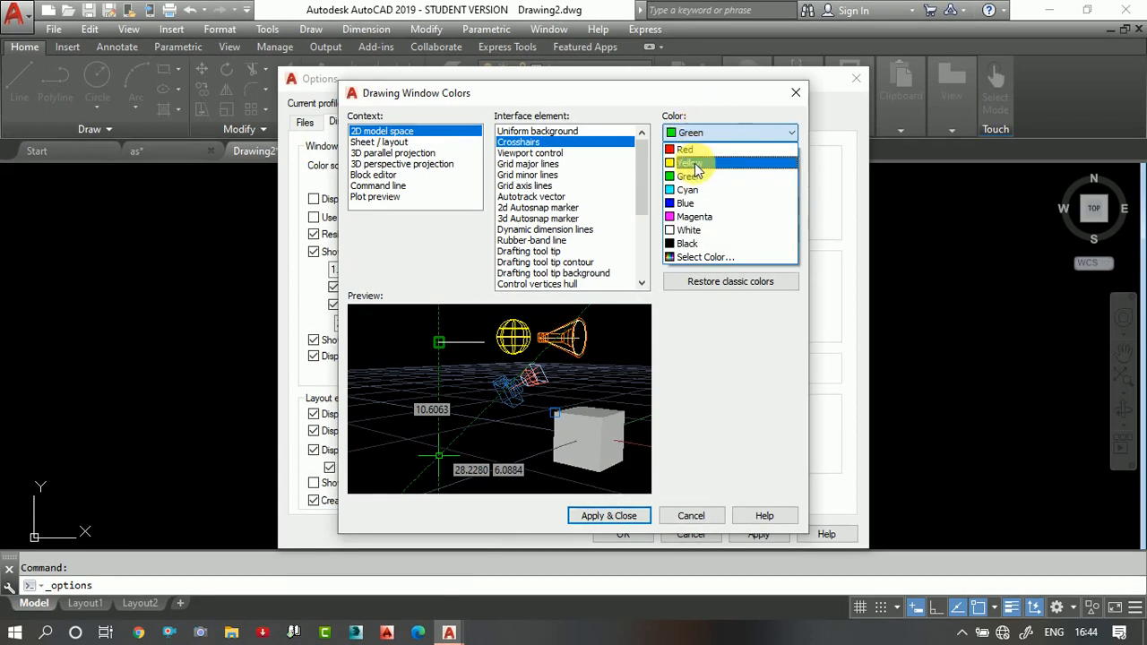
pyautogui.click(691, 163)
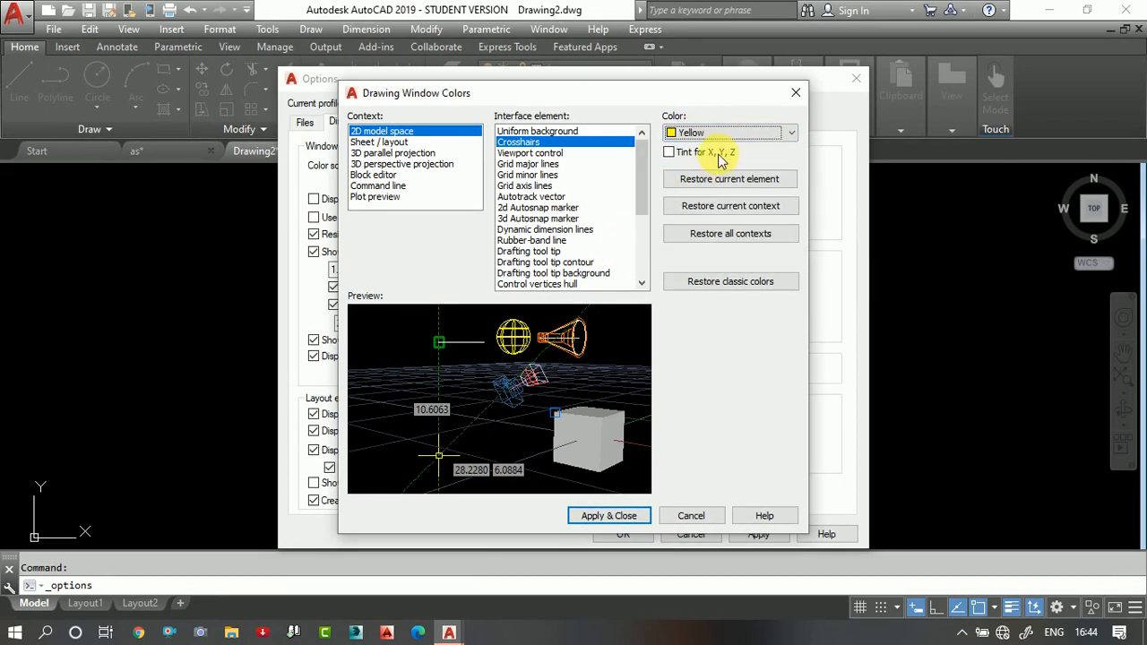
pyautogui.click(726, 132)
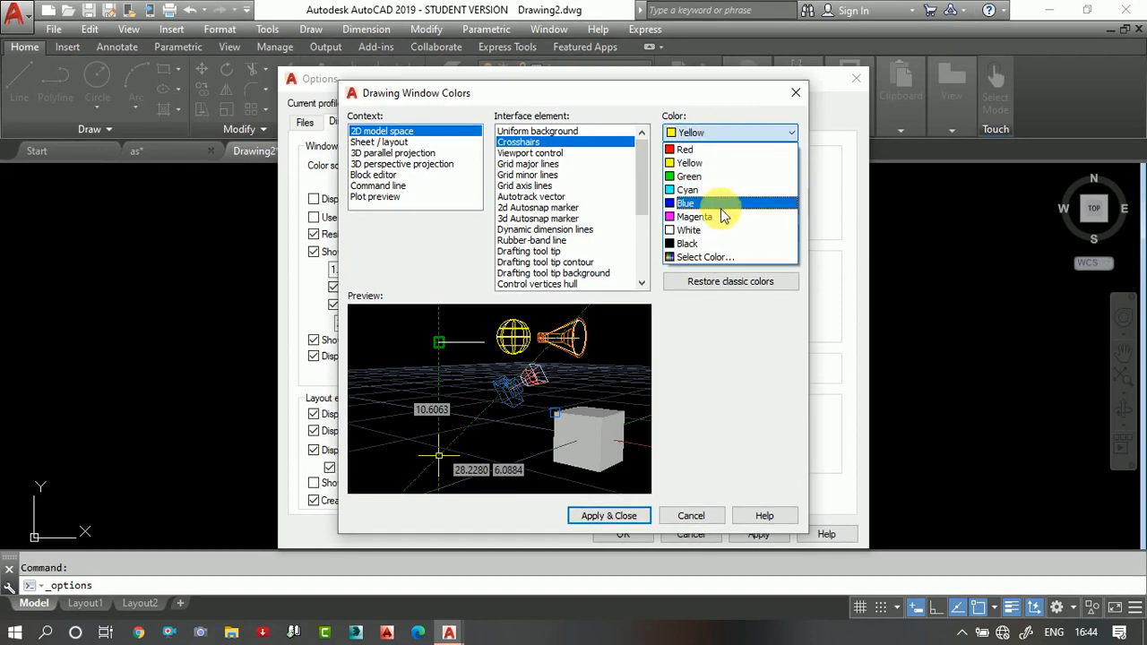
pyautogui.click(710, 149)
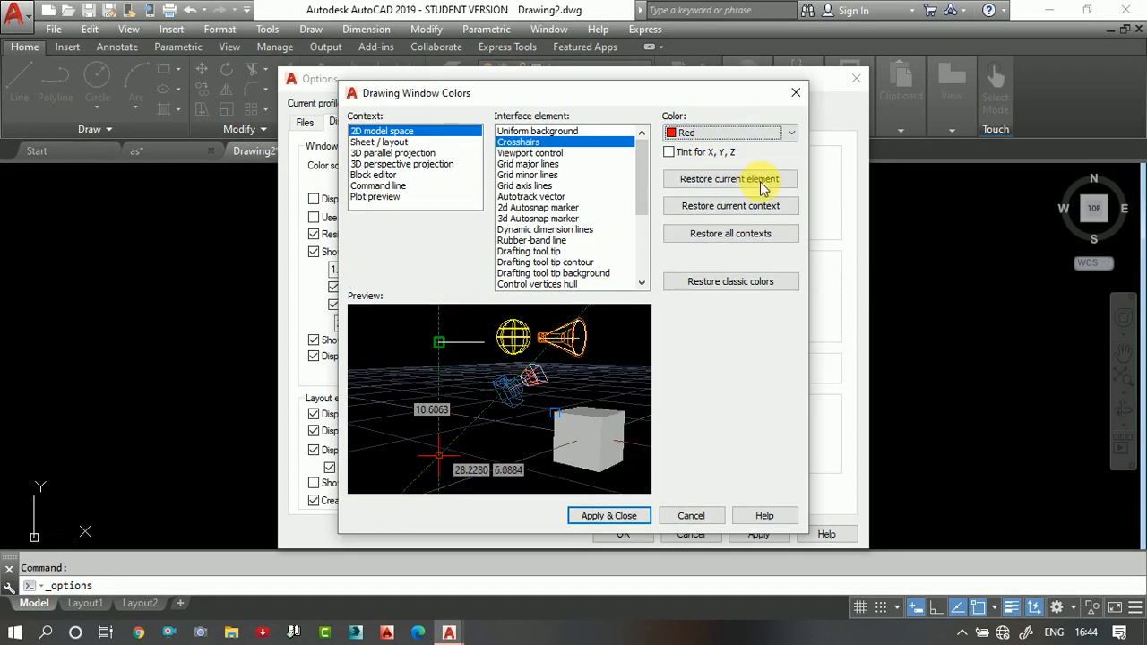
# Set the 2D model space crosshairs color to White and apply it
pyautogui.click(764, 134)
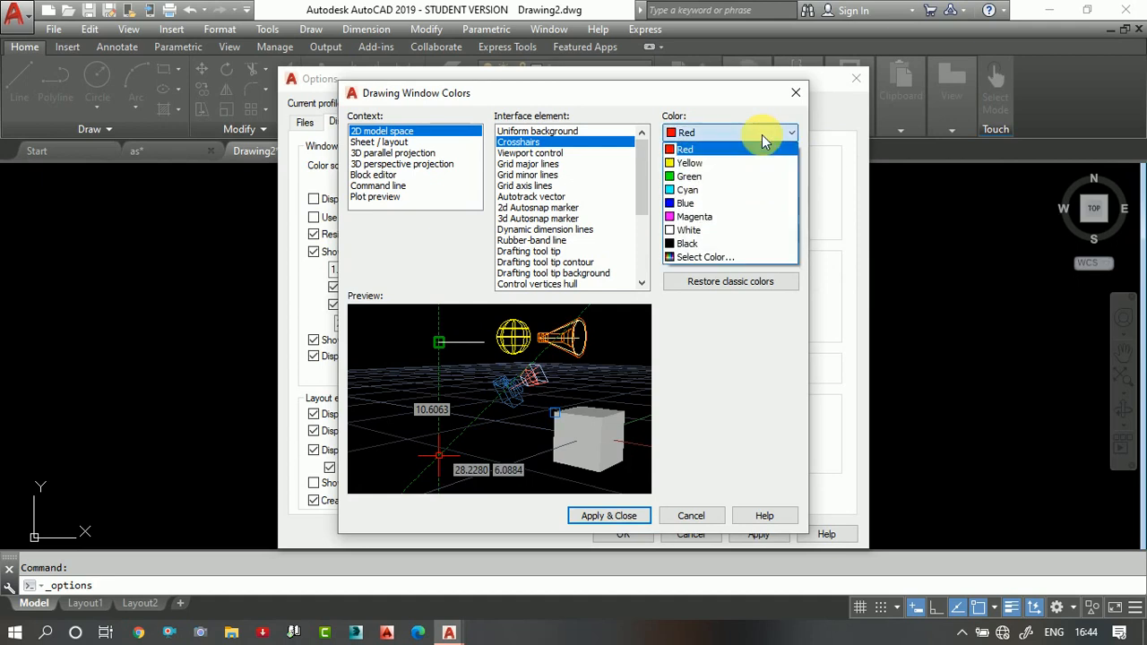
pyautogui.click(722, 234)
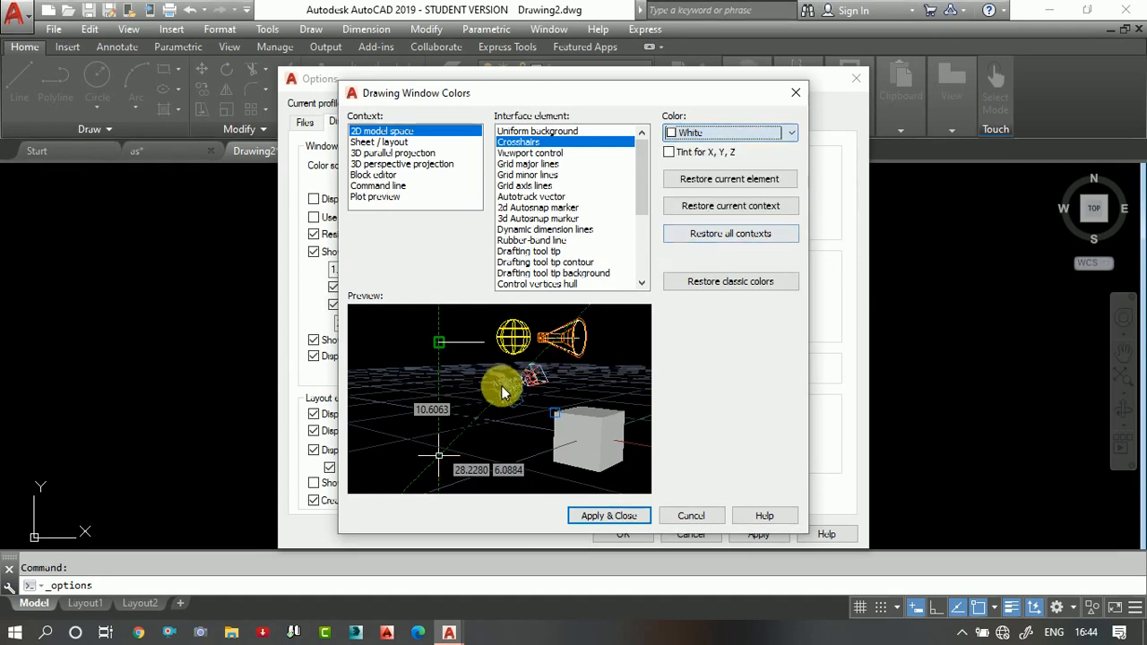
pyautogui.click(609, 517)
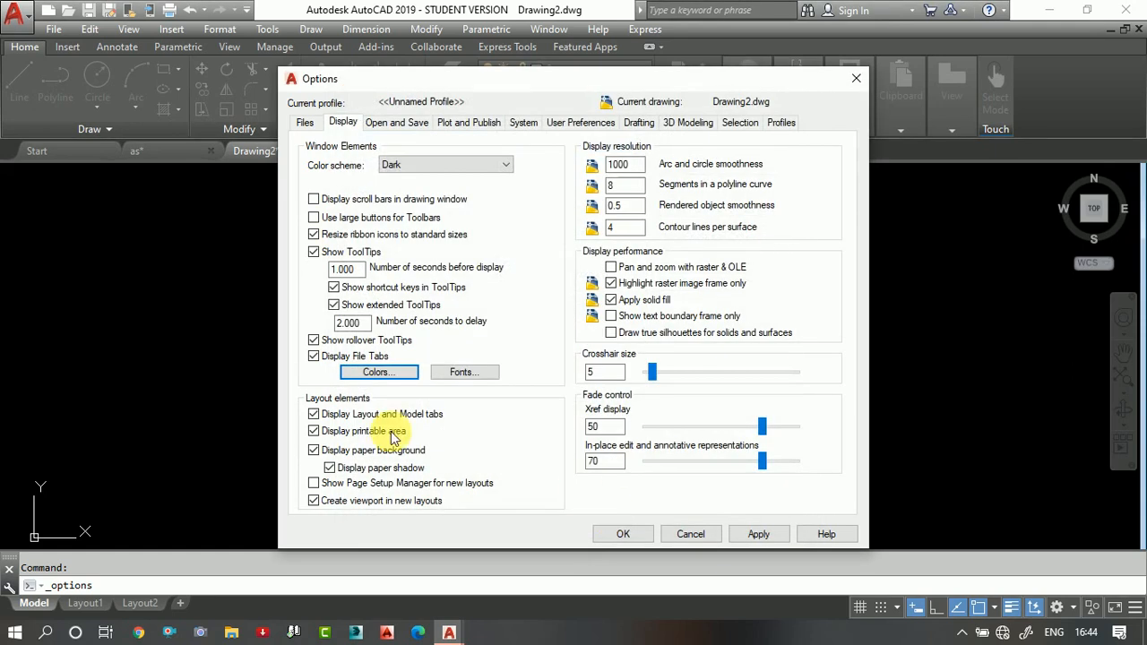
# Set the command history background color of the command line to Blue and apply it
pyautogui.click(404, 372)
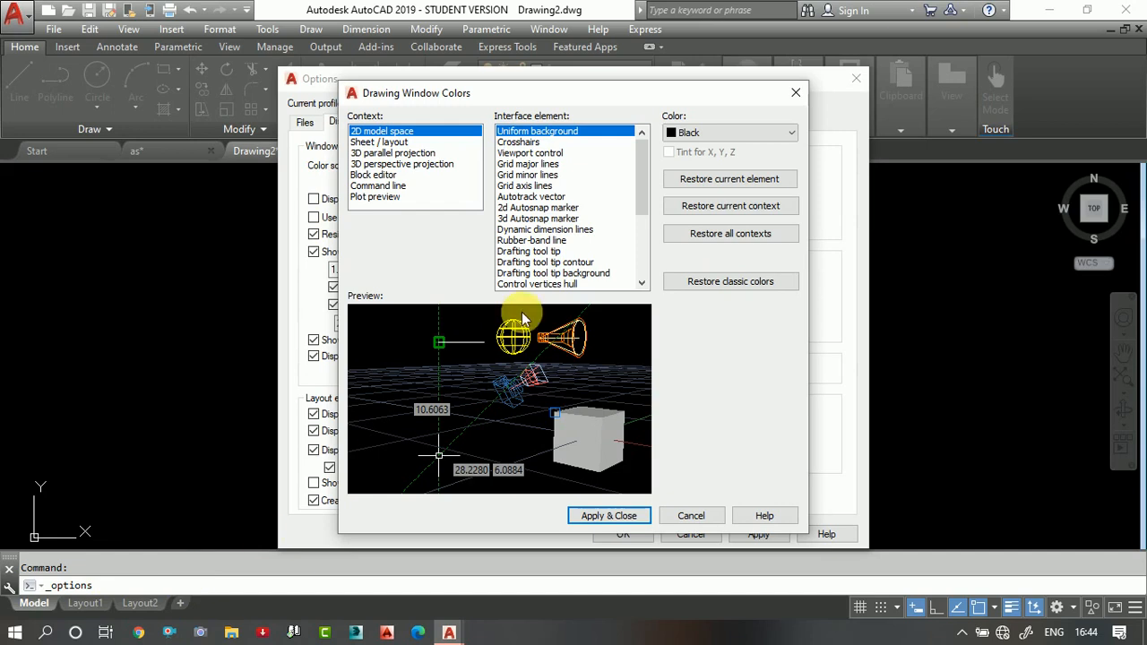
pyautogui.click(382, 185)
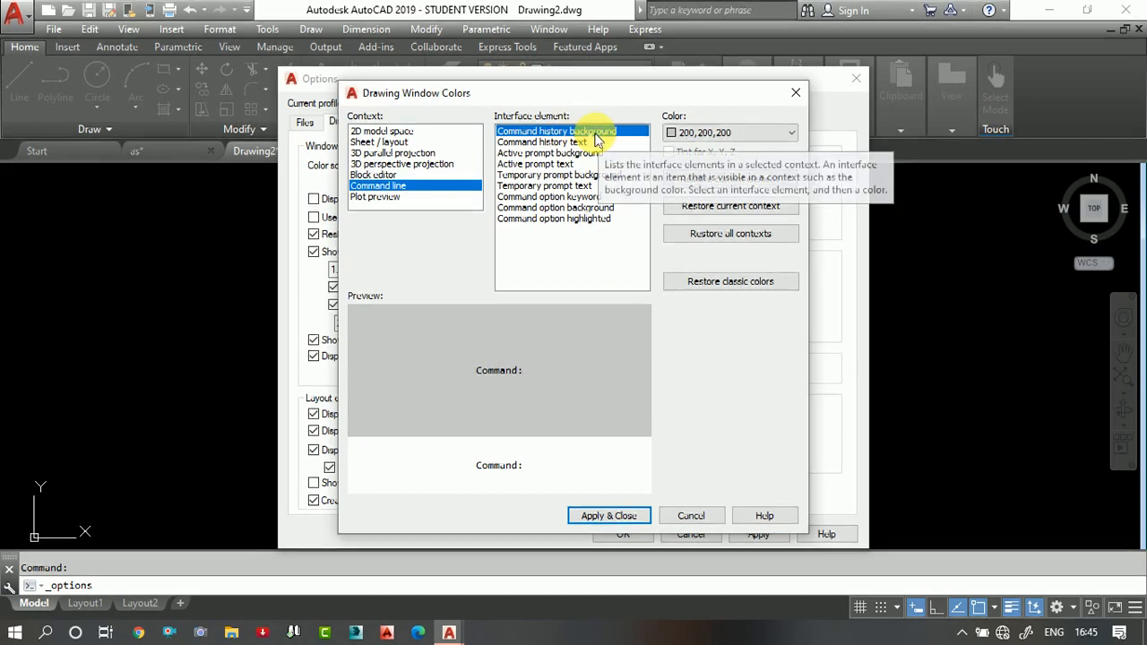
pyautogui.click(721, 135)
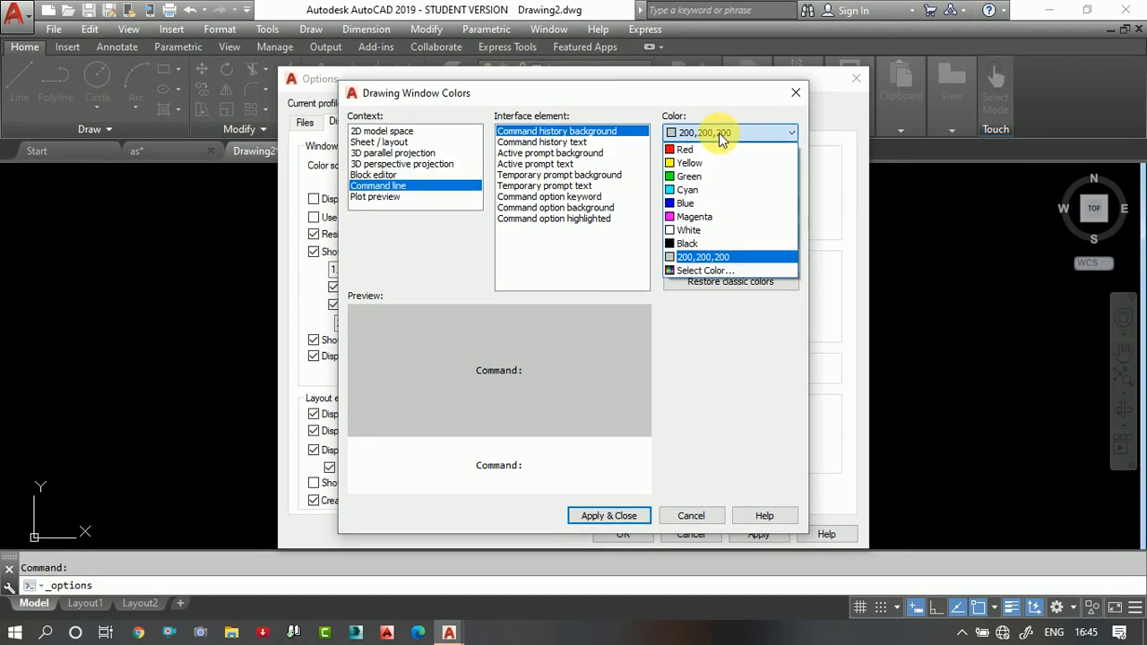
pyautogui.click(688, 203)
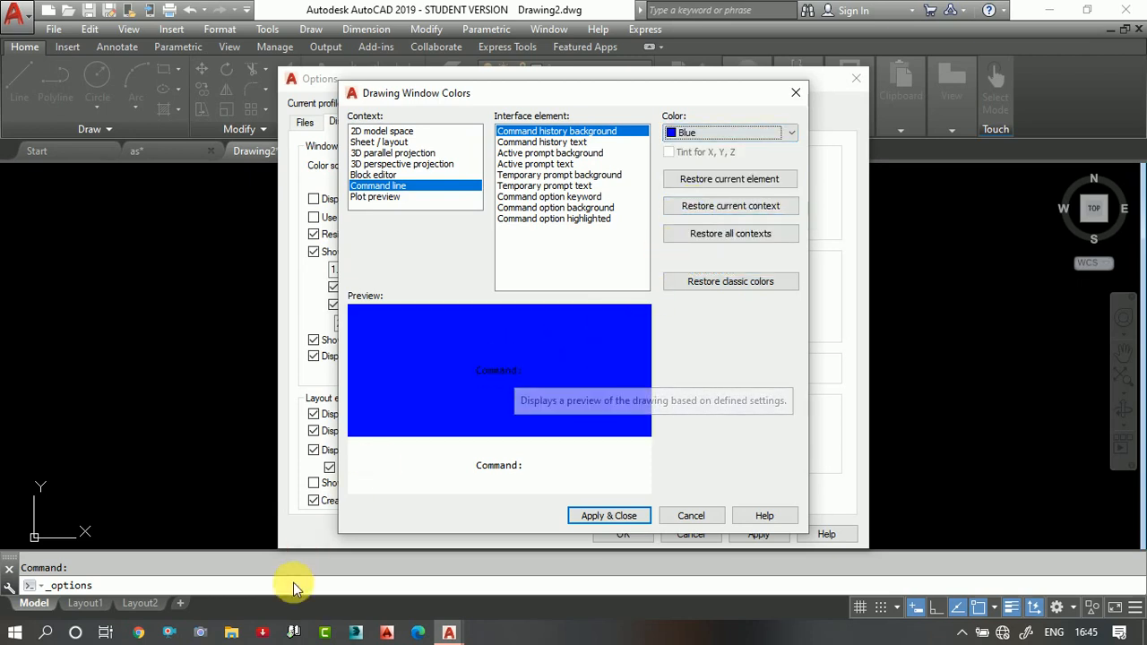
pyautogui.click(596, 516)
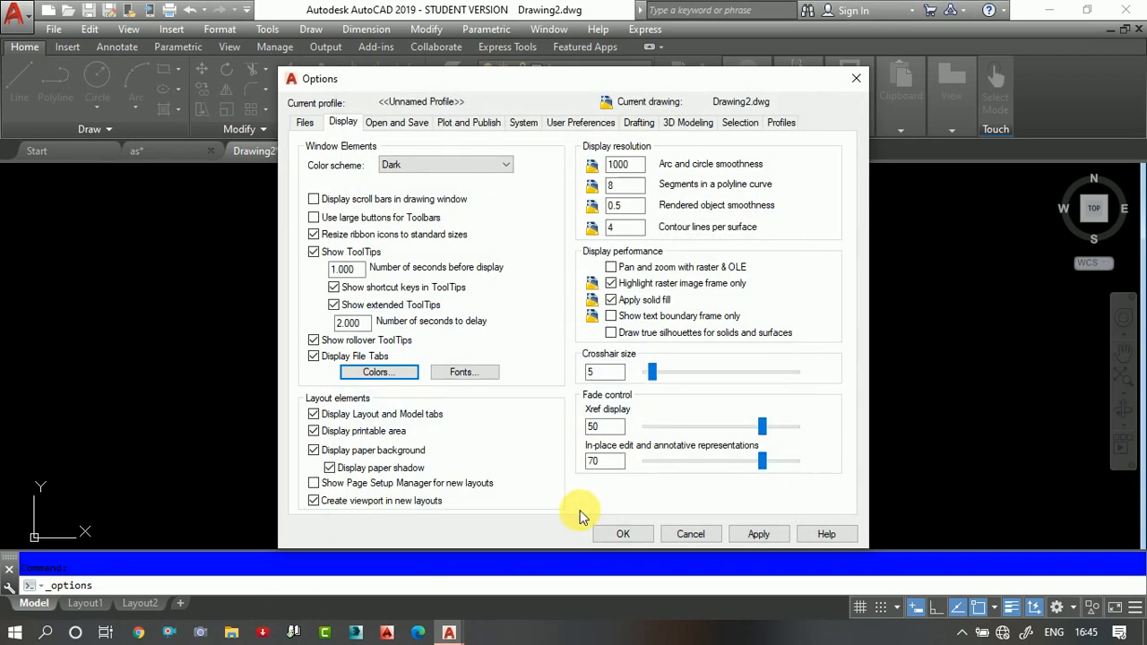
# Change the command line's command history background color to Magenta and apply it
pyautogui.click(379, 372)
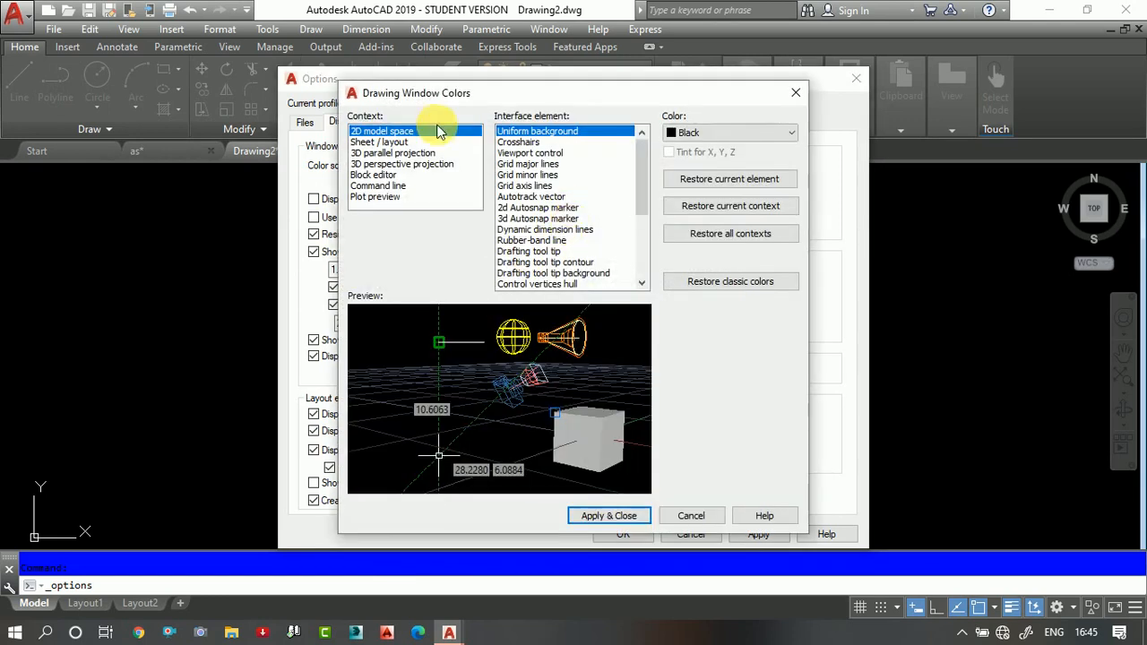
pyautogui.click(399, 185)
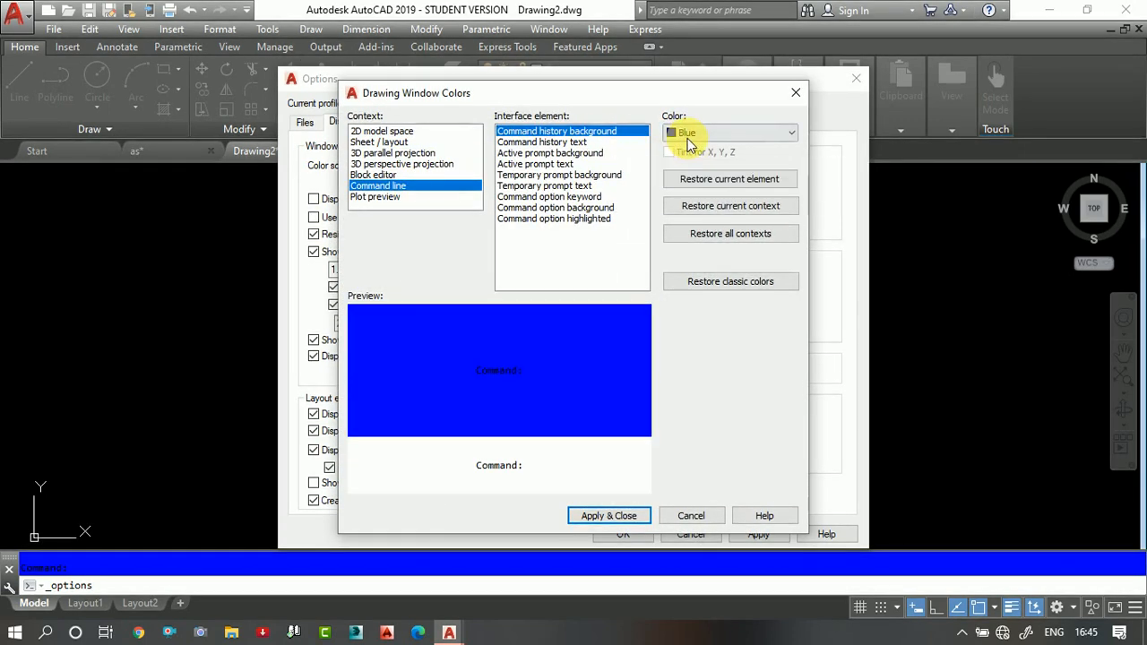
pyautogui.click(689, 134)
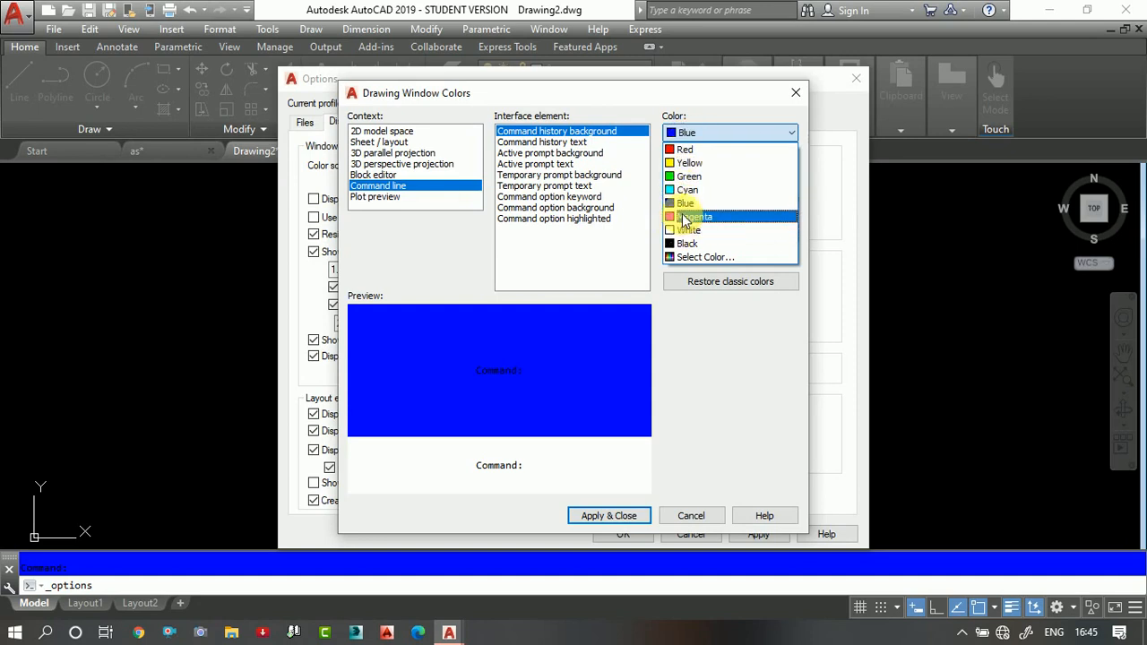
pyautogui.click(682, 216)
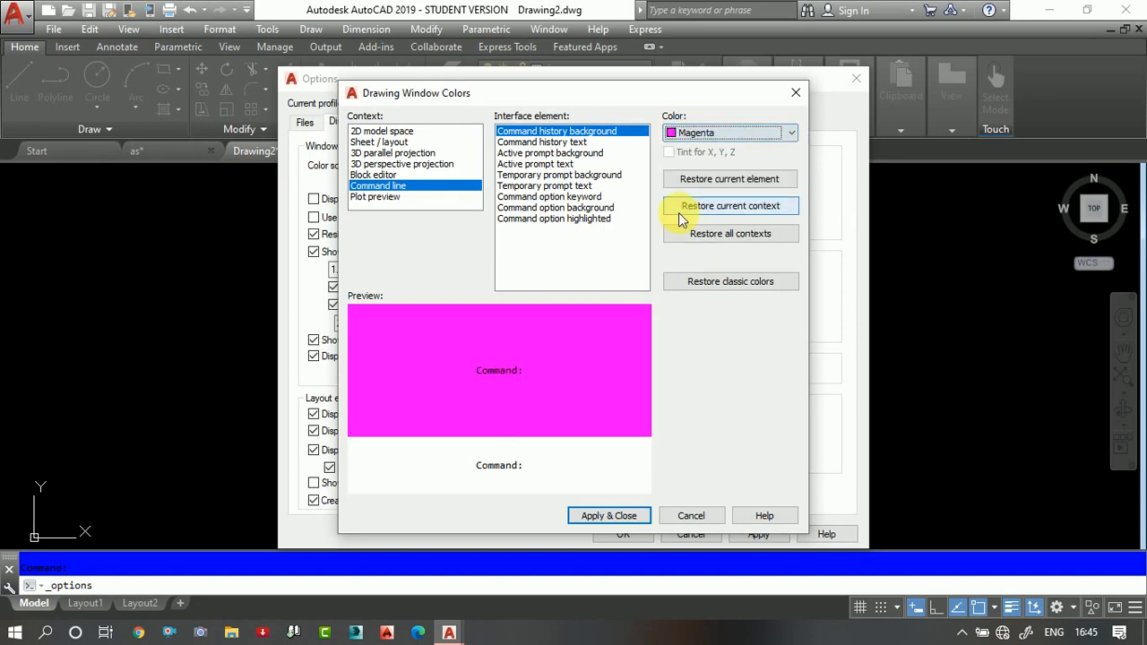
pyautogui.click(593, 517)
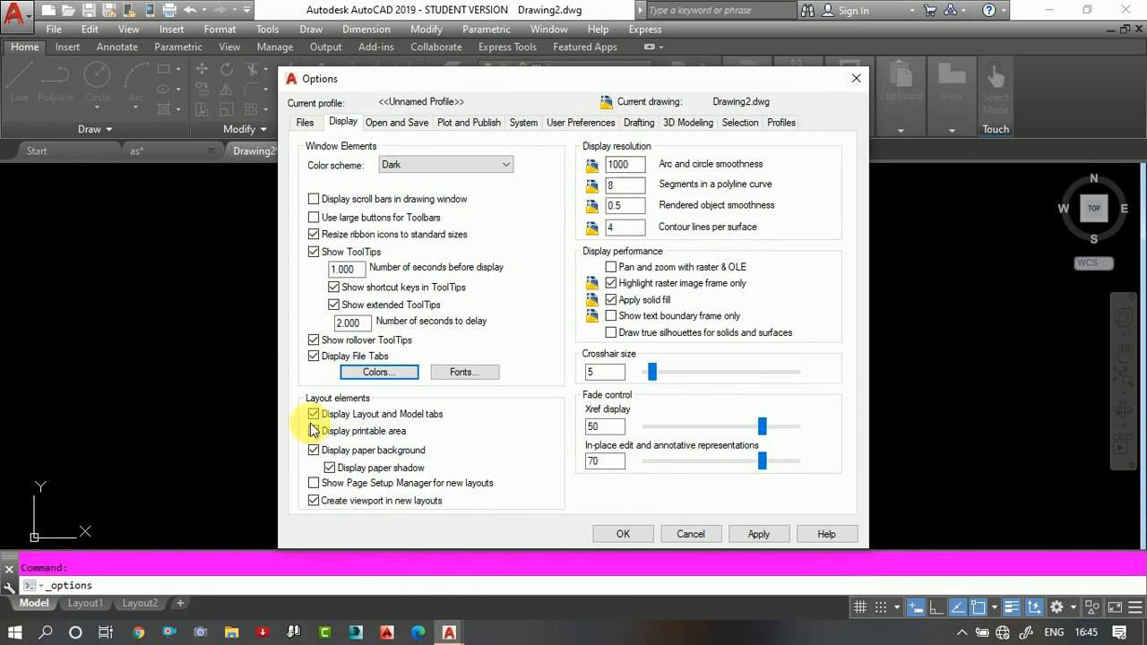
# Set the command line's active prompt background color to Yellow and apply it
pyautogui.click(399, 371)
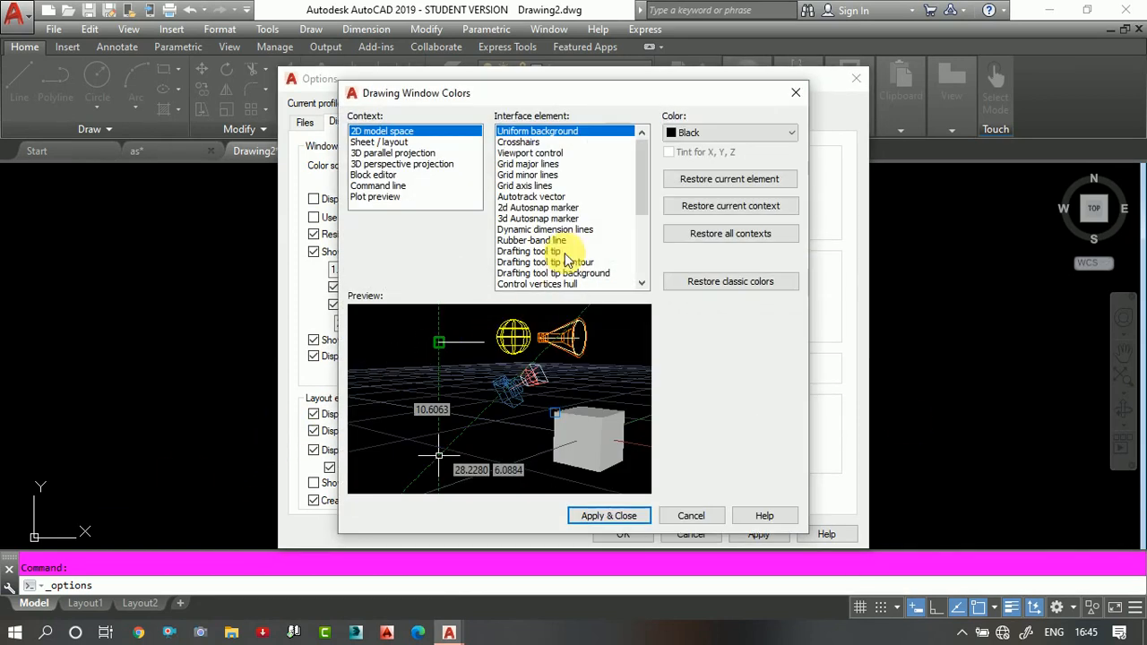
pyautogui.click(396, 187)
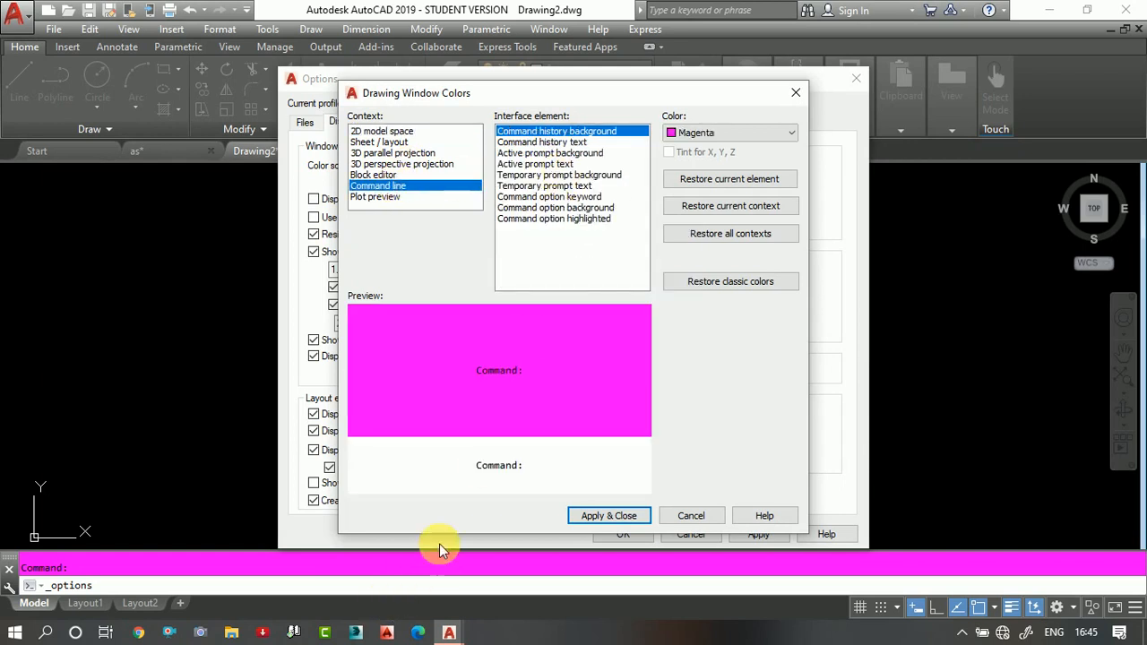
pyautogui.click(548, 153)
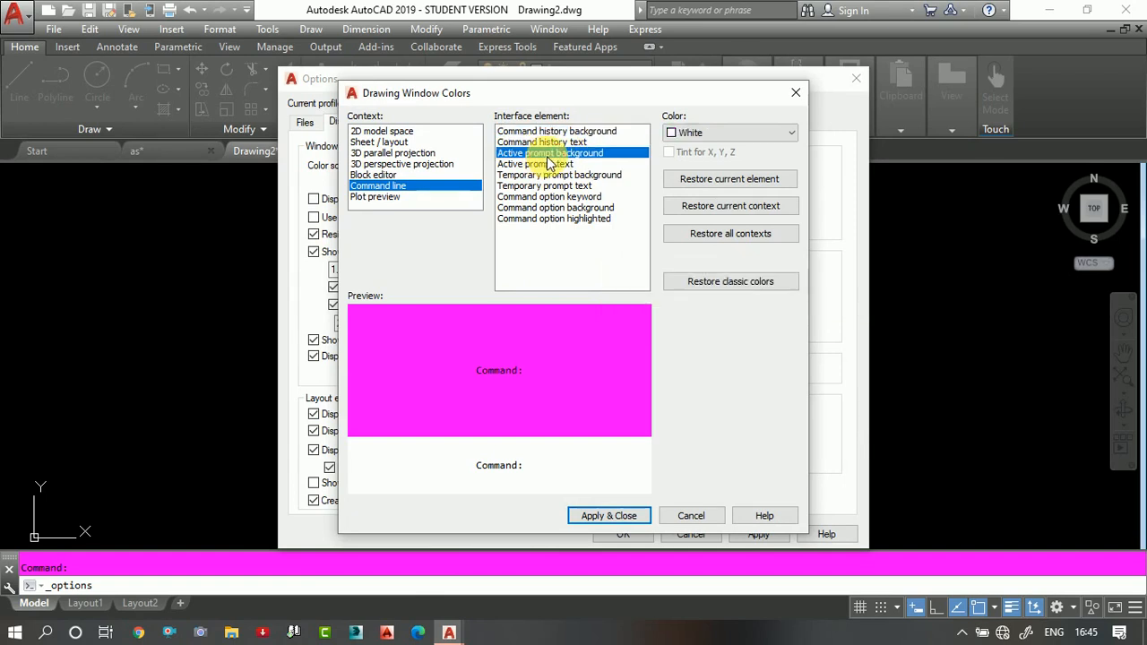
pyautogui.click(720, 133)
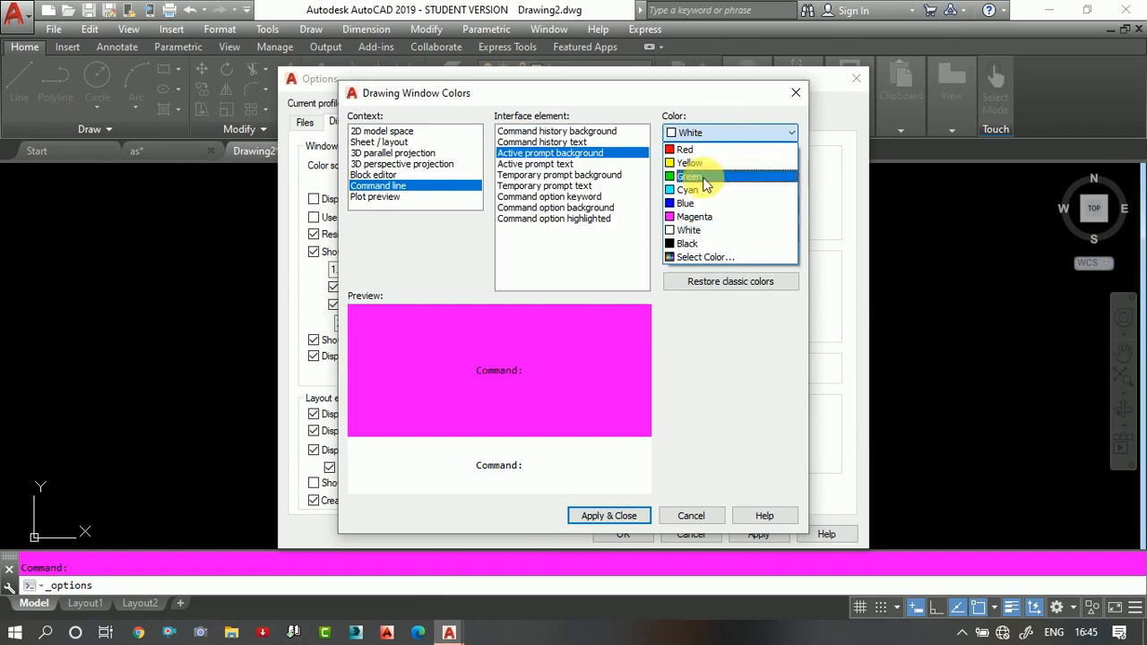
pyautogui.click(701, 166)
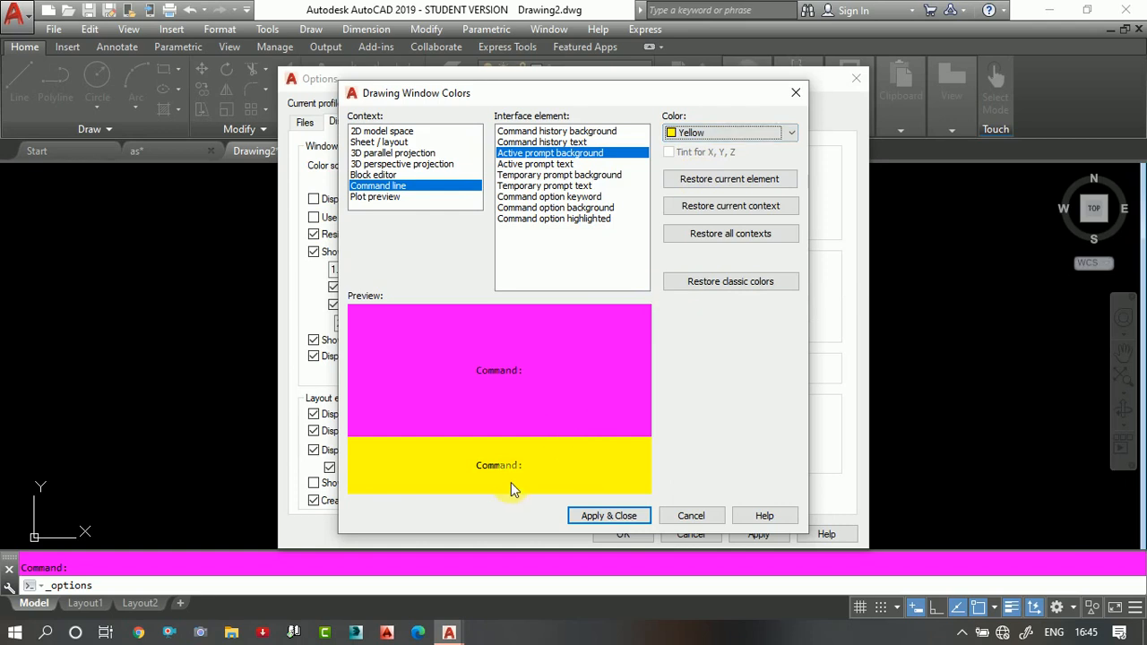
pyautogui.click(602, 516)
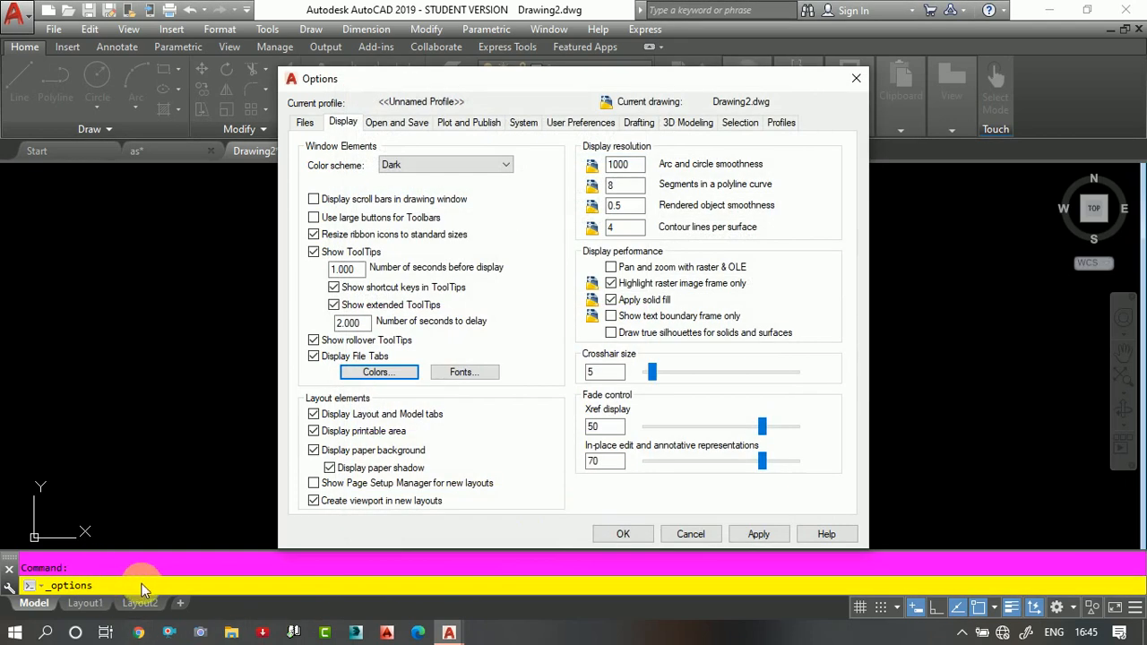
# Try Black as the command line's active prompt background, and set and apply White instead
pyautogui.click(403, 374)
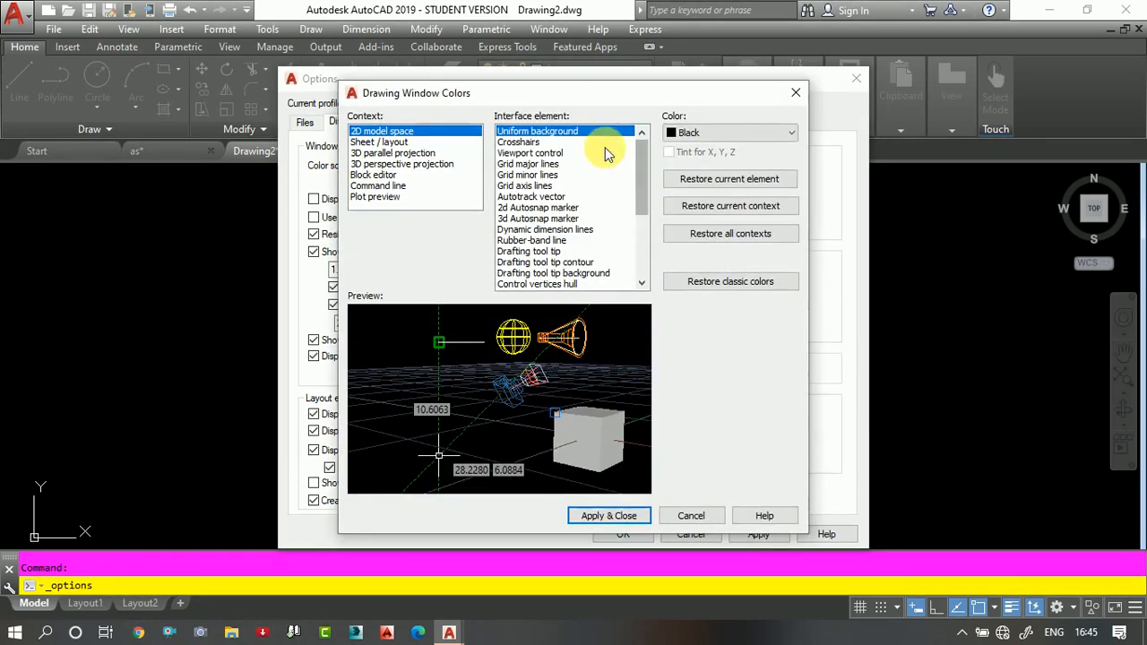
pyautogui.click(391, 188)
pyautogui.click(542, 152)
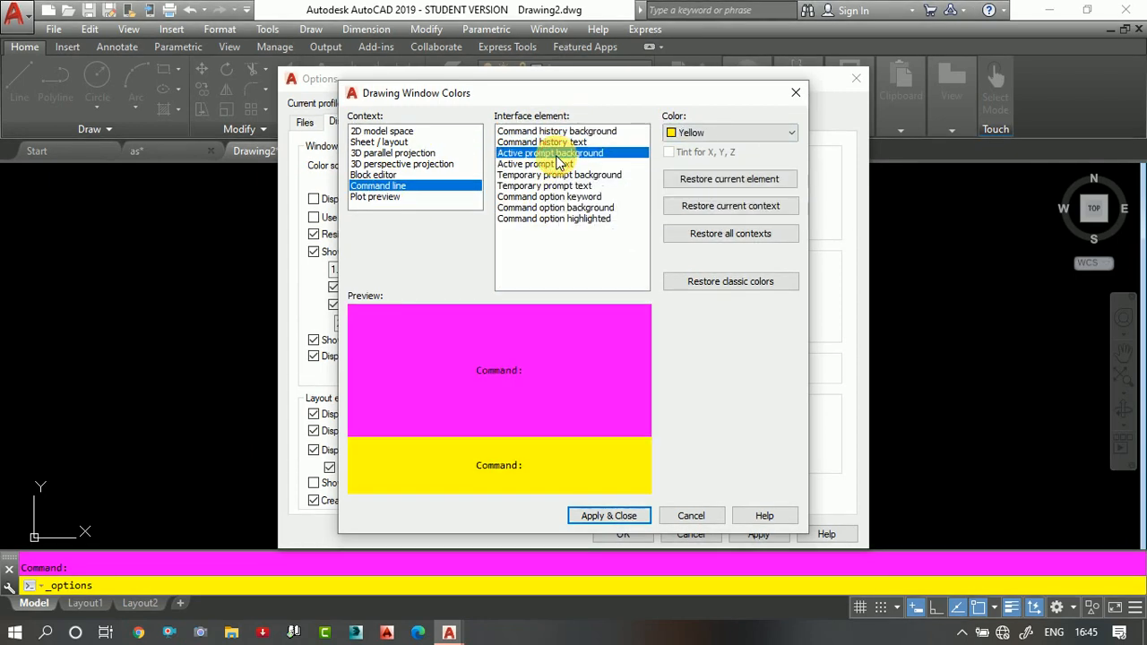
pyautogui.click(712, 134)
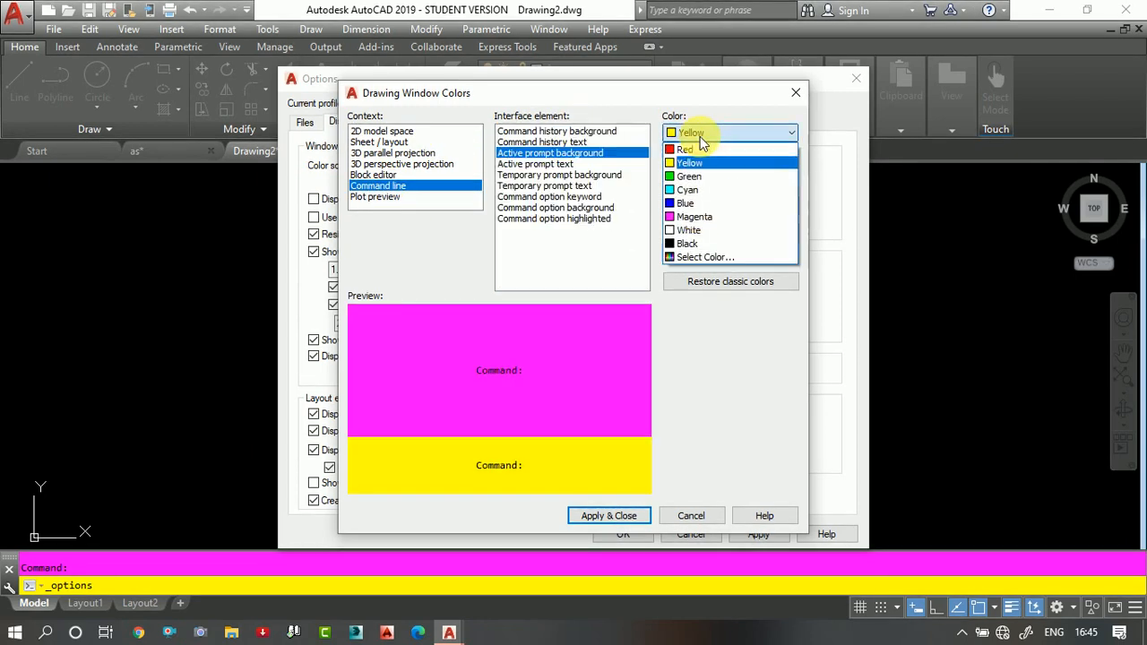
pyautogui.click(697, 244)
pyautogui.click(760, 132)
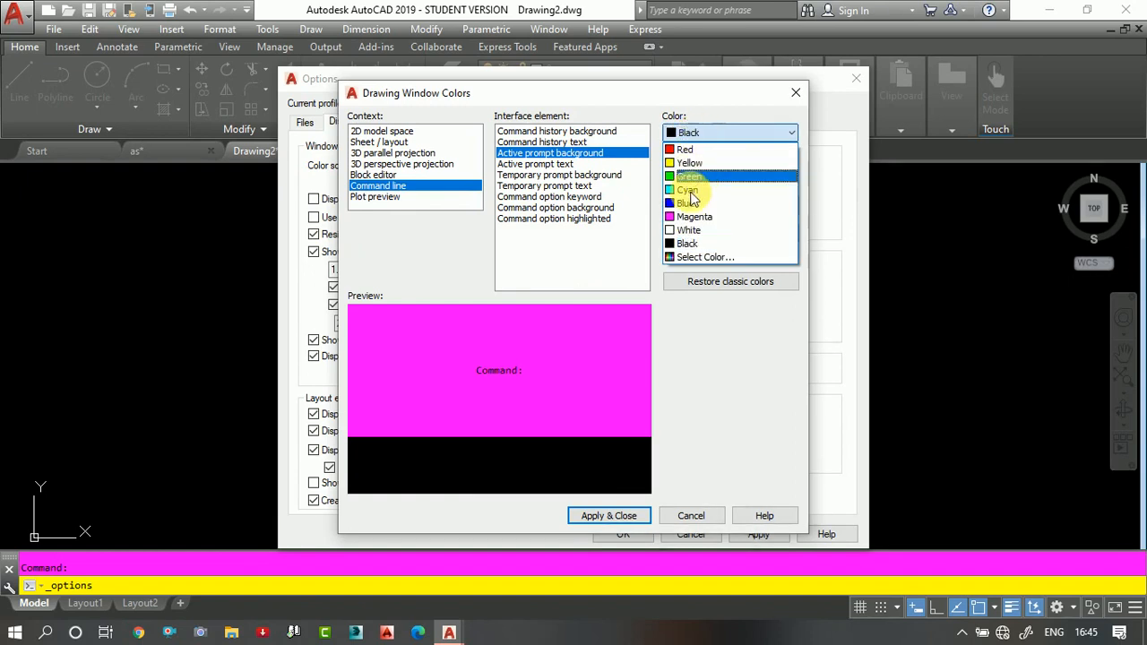
pyautogui.click(694, 234)
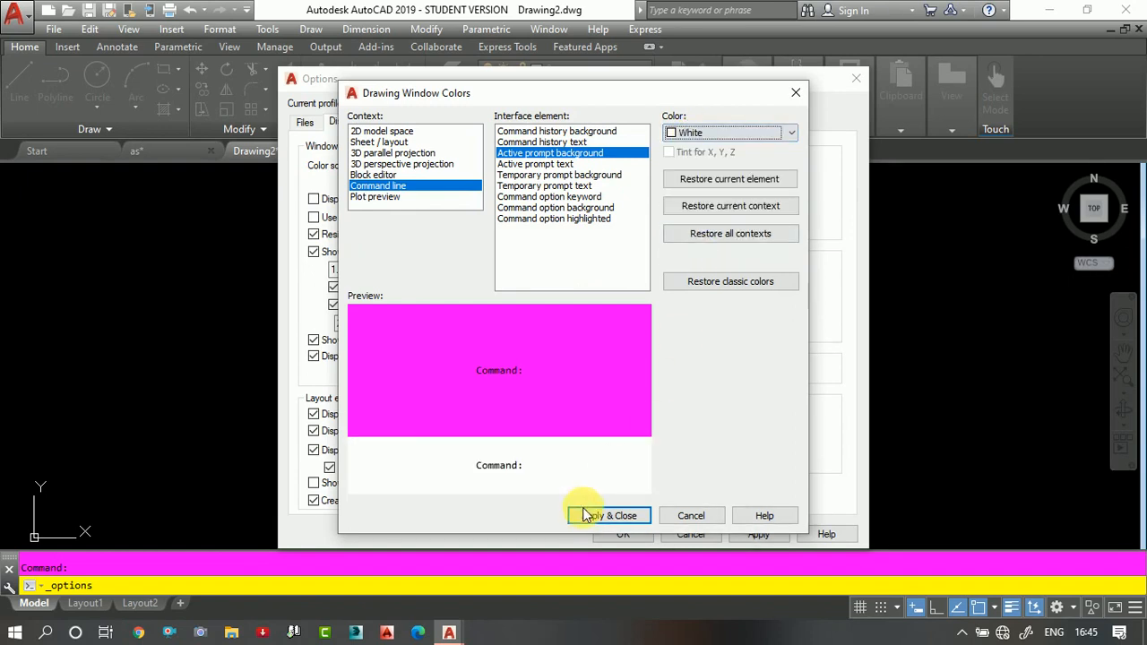
pyautogui.click(583, 518)
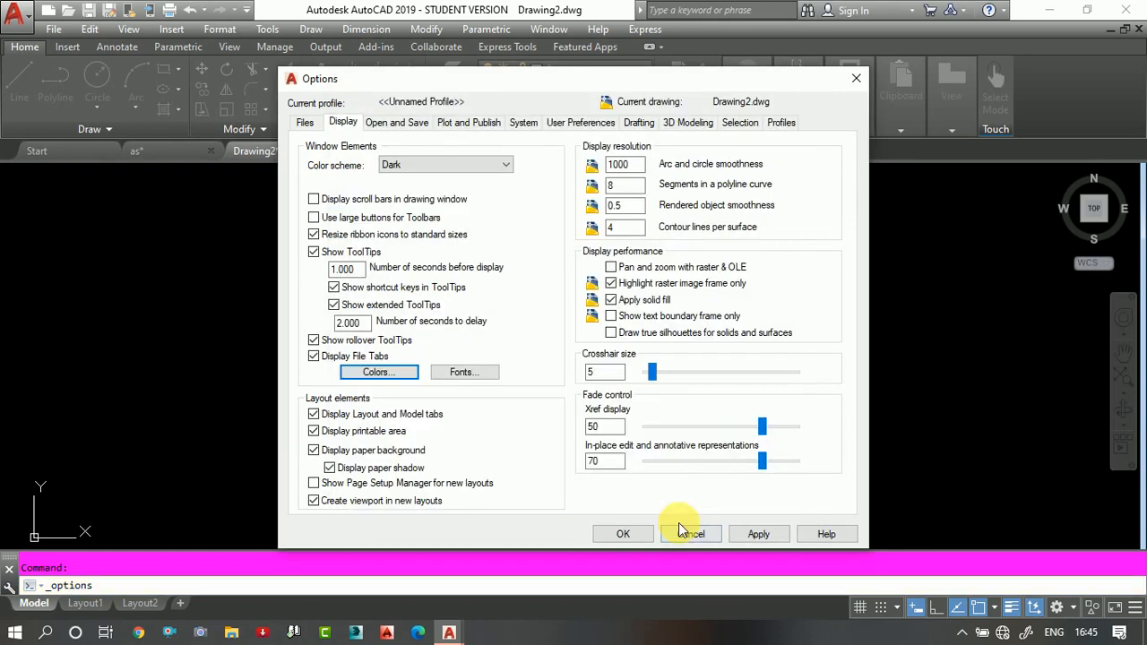
# Set the command line's command history text color to Red and apply it
pyautogui.click(390, 377)
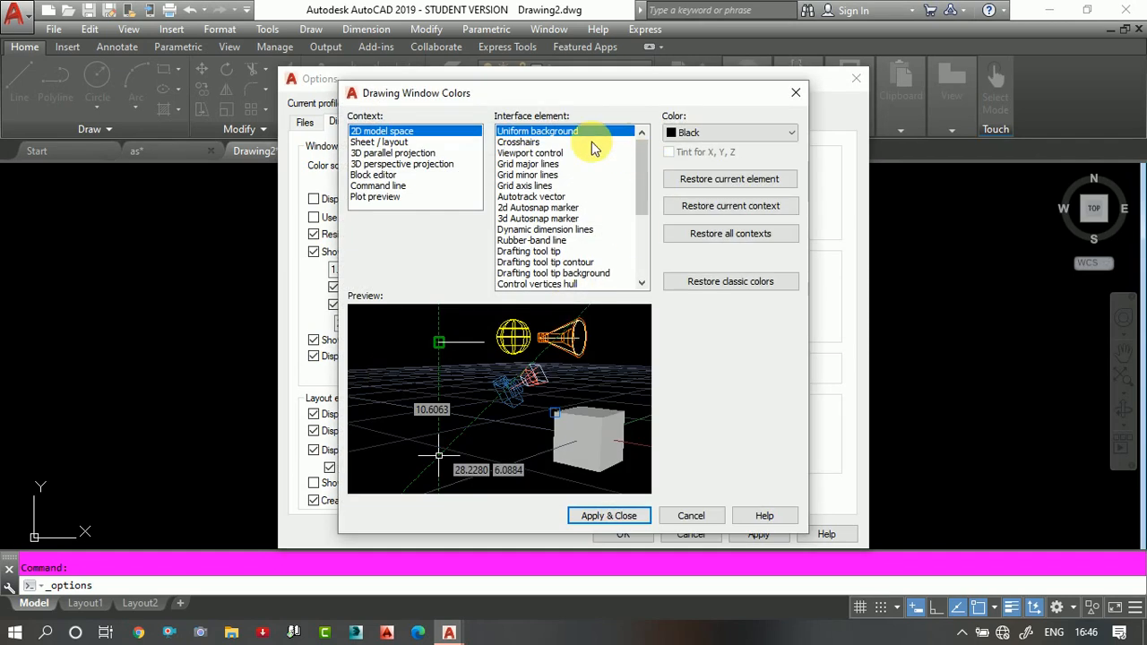
pyautogui.click(398, 185)
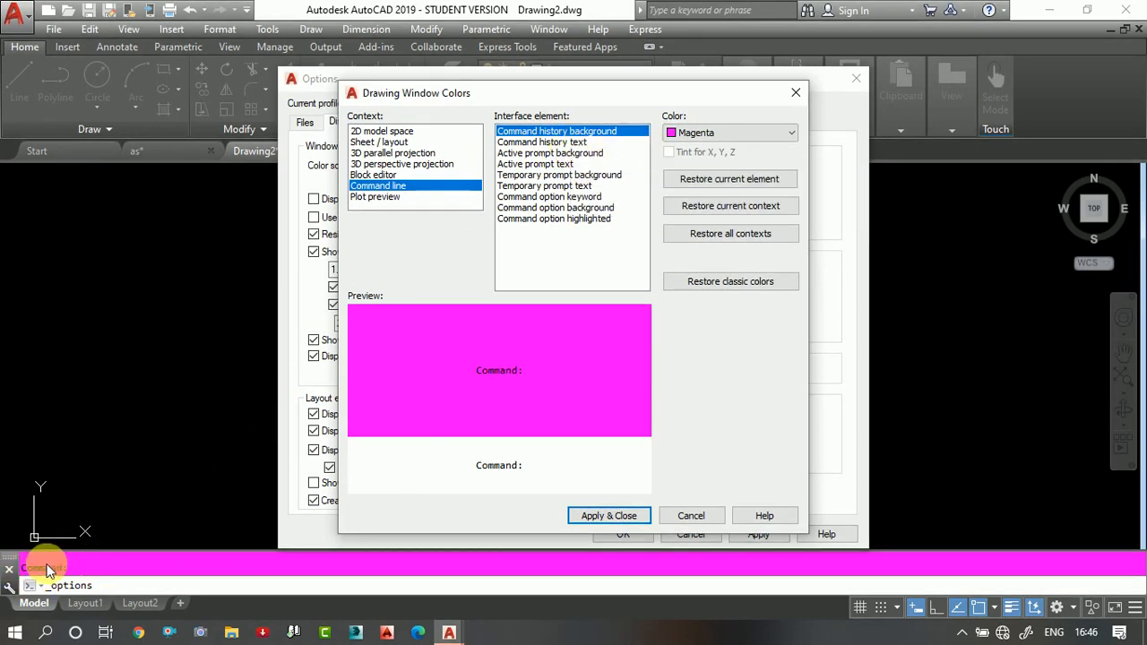
pyautogui.click(565, 142)
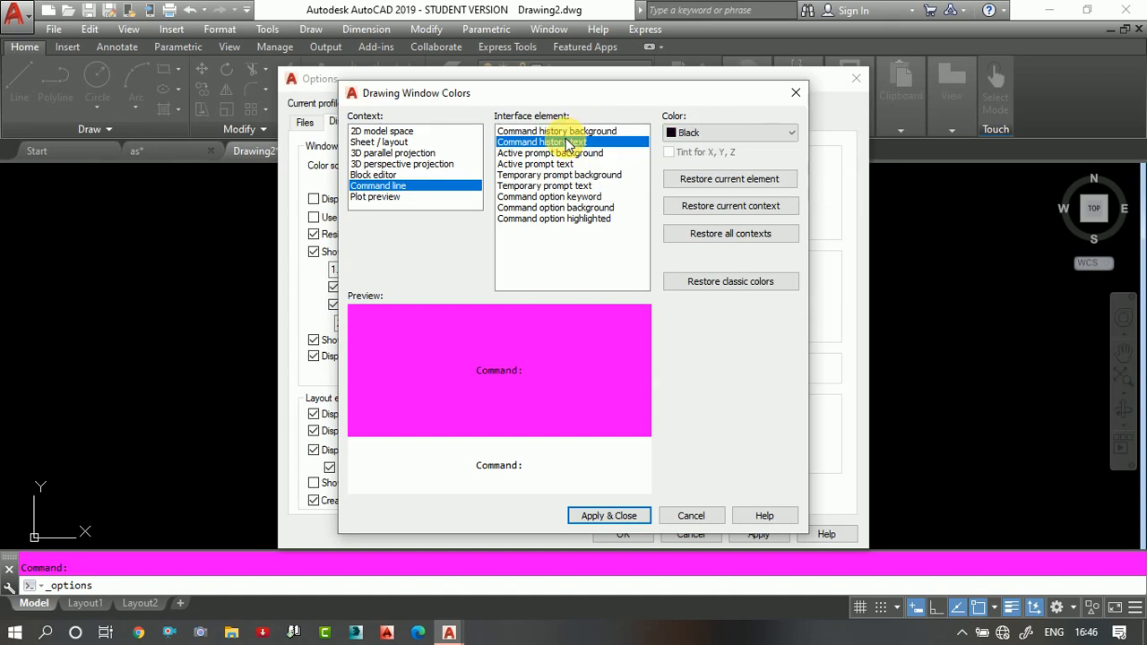
pyautogui.click(766, 134)
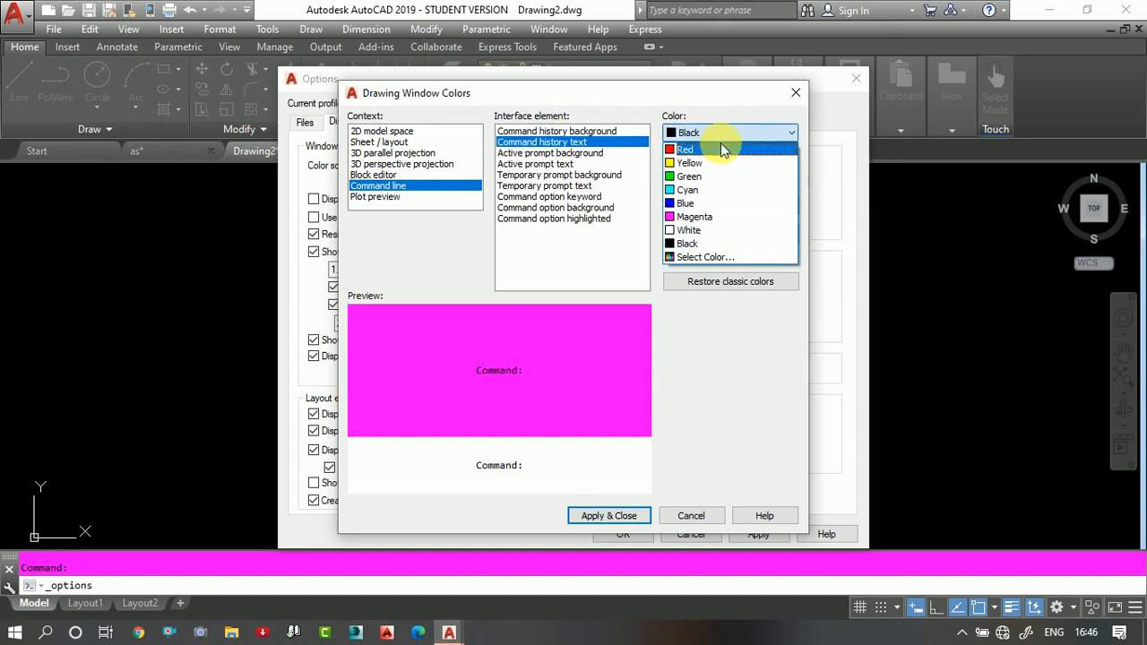
pyautogui.click(721, 148)
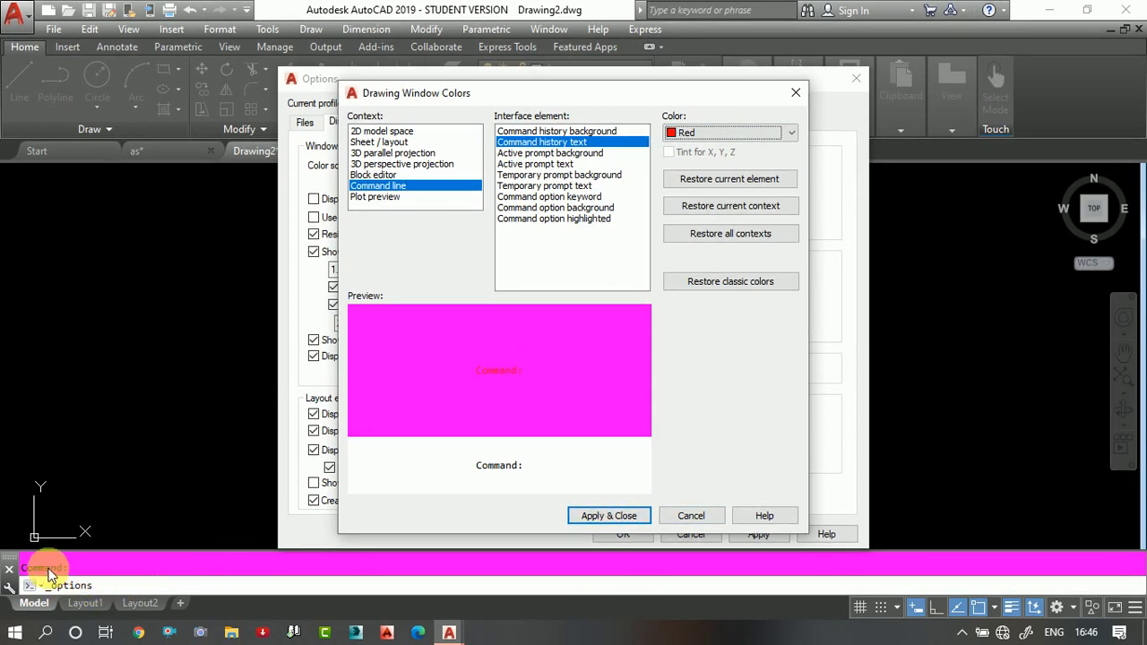
pyautogui.click(614, 517)
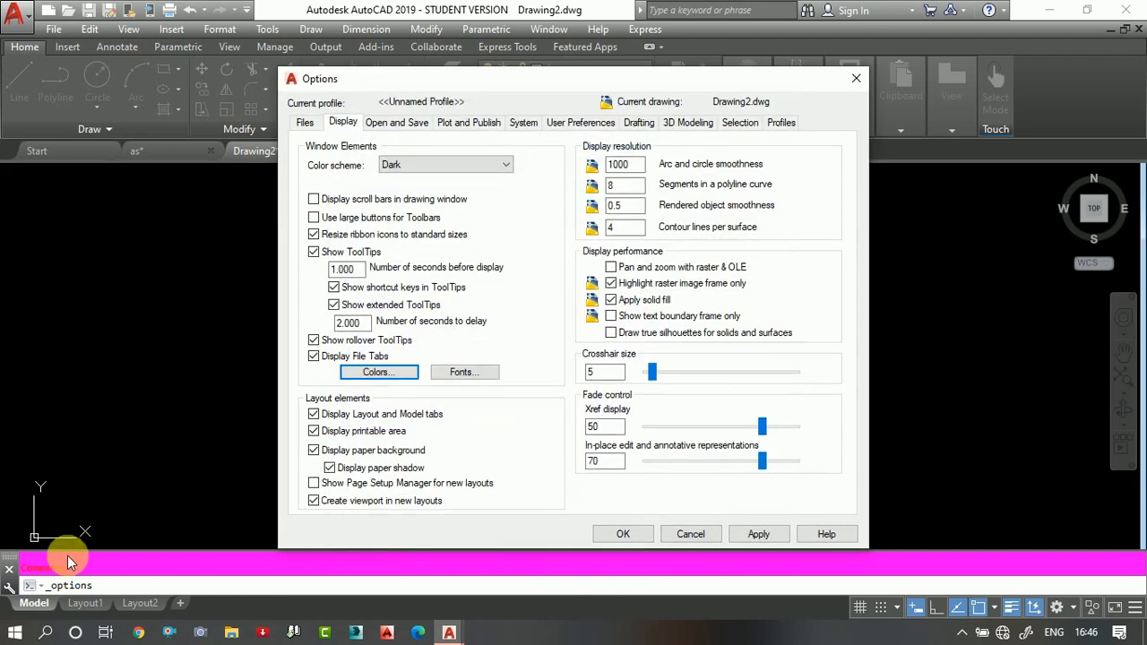
# Change the command line's command history text color to Black
pyautogui.click(410, 379)
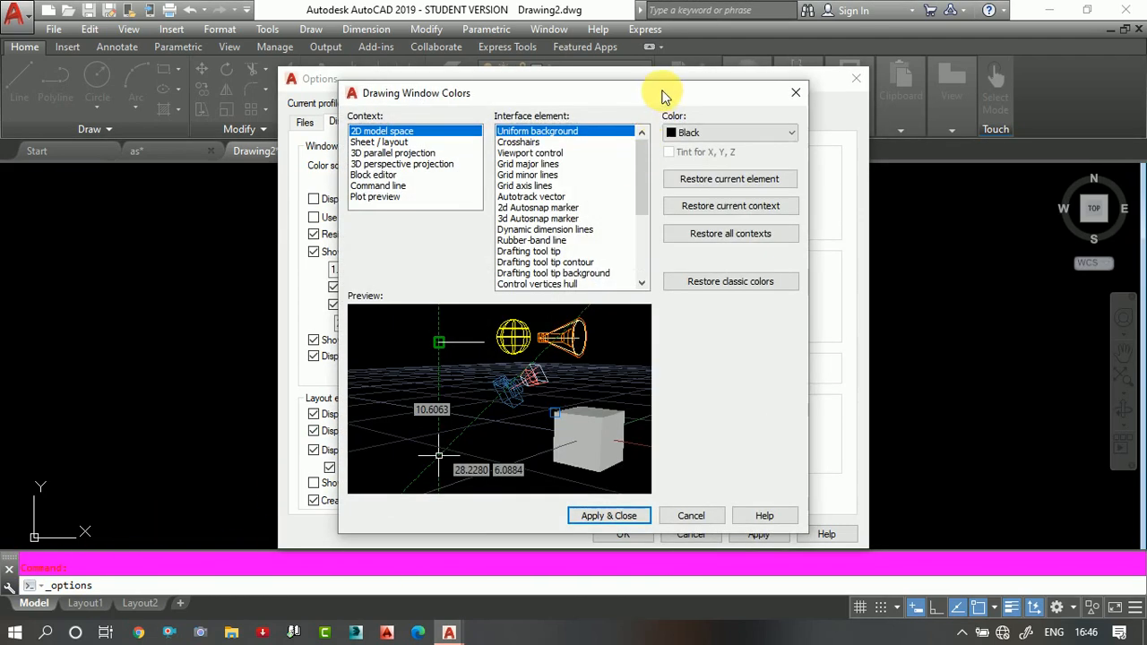
pyautogui.click(404, 187)
pyautogui.click(578, 141)
pyautogui.click(704, 136)
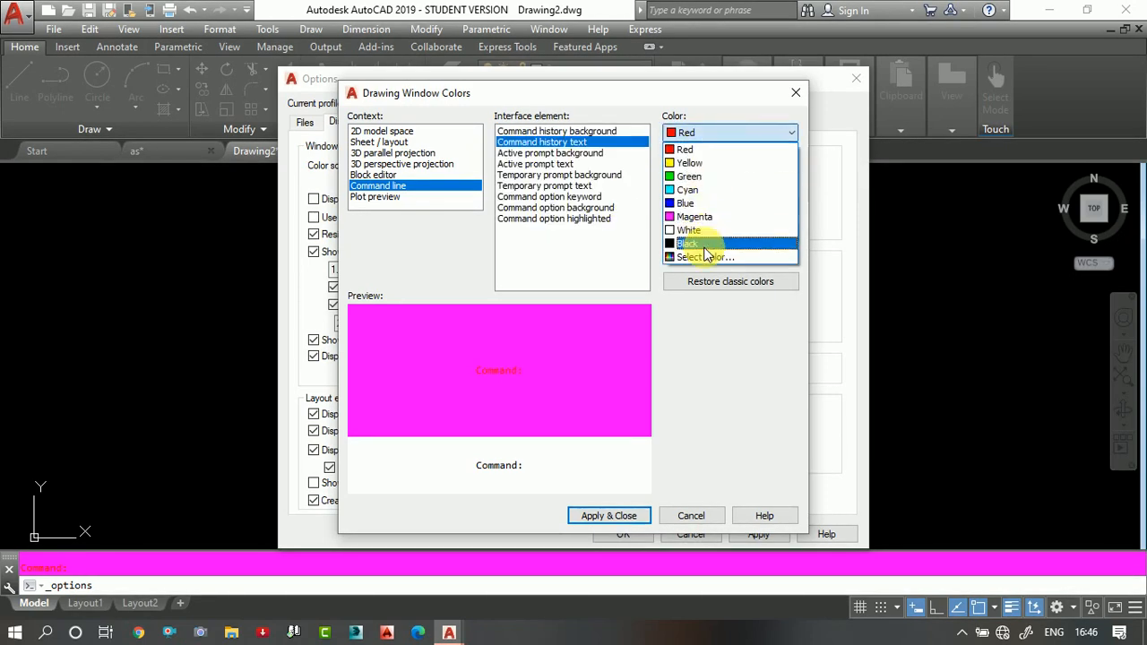
pyautogui.click(721, 244)
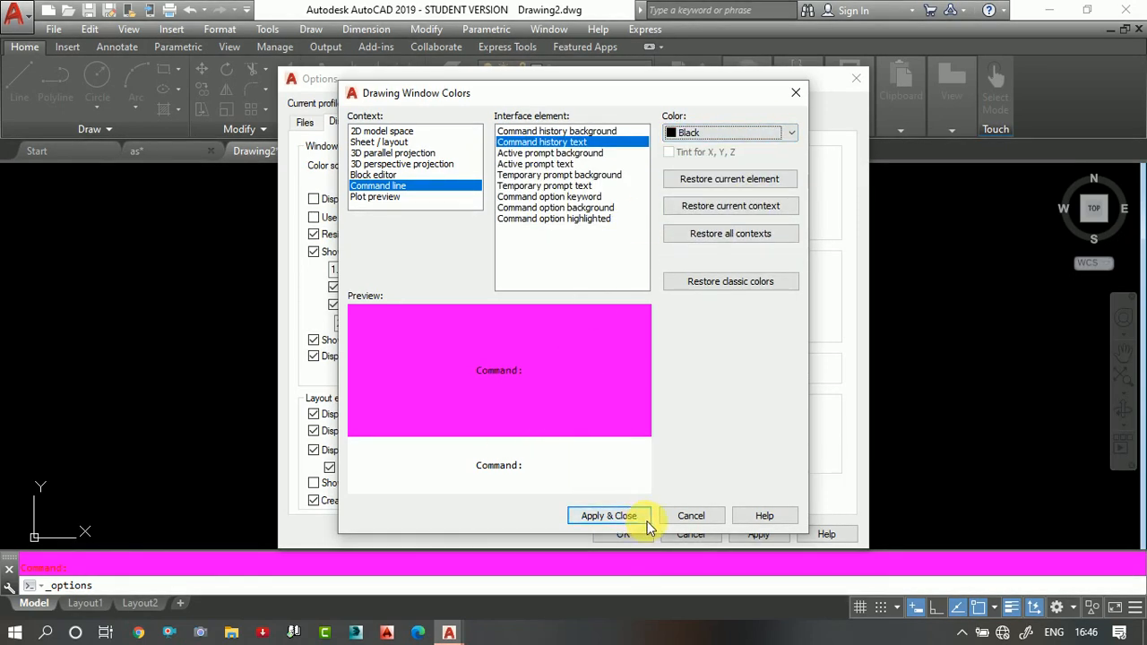
# Set the command history background to index color 9, apply the command line colors and confirm the options
pyautogui.click(589, 133)
pyautogui.click(743, 136)
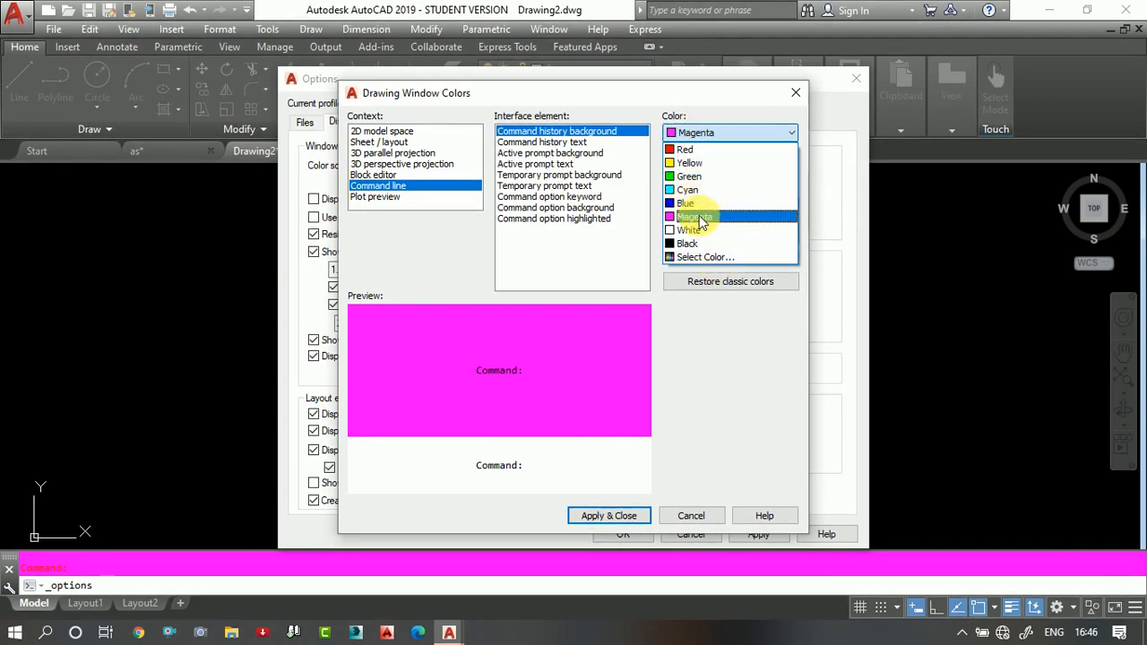
pyautogui.click(702, 259)
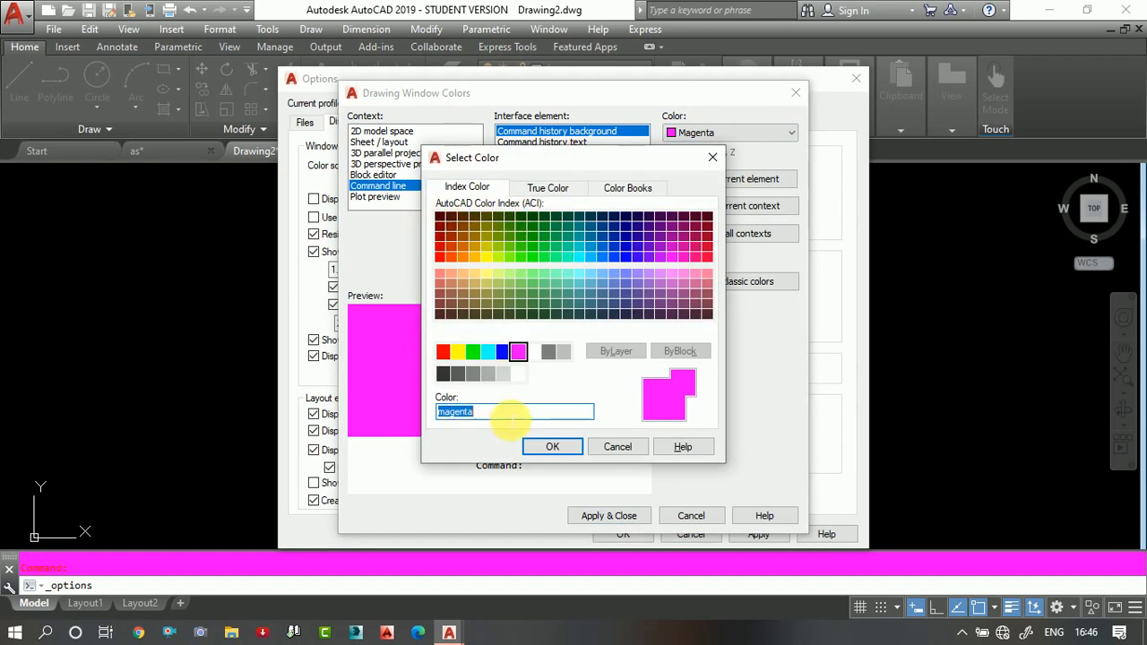
pyautogui.click(495, 374)
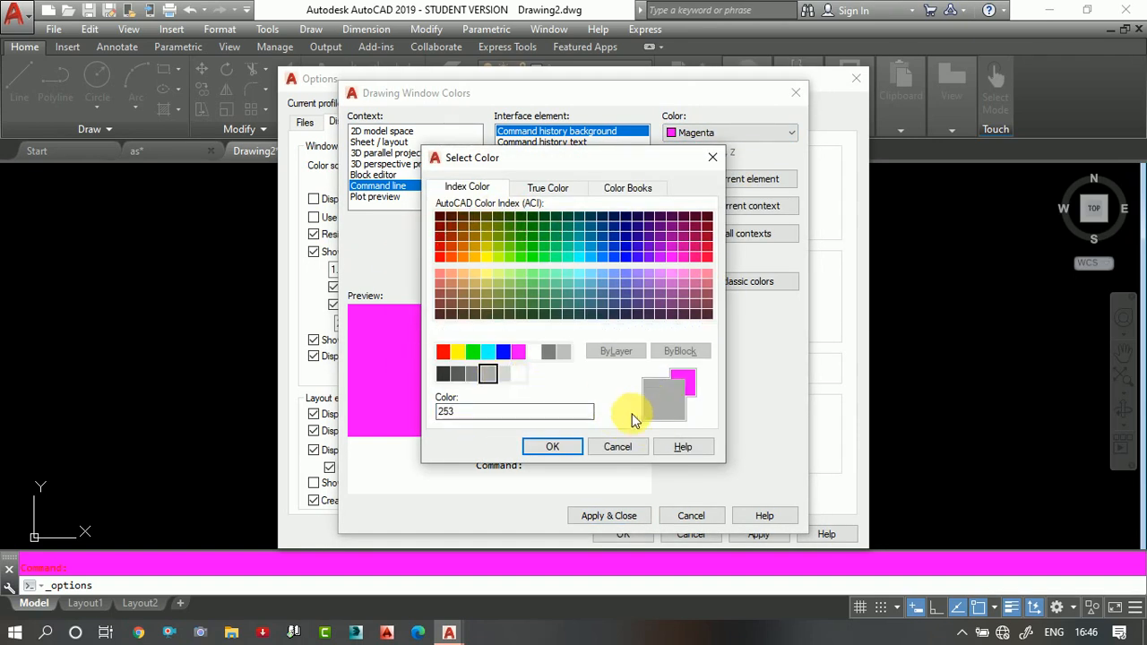
pyautogui.click(563, 351)
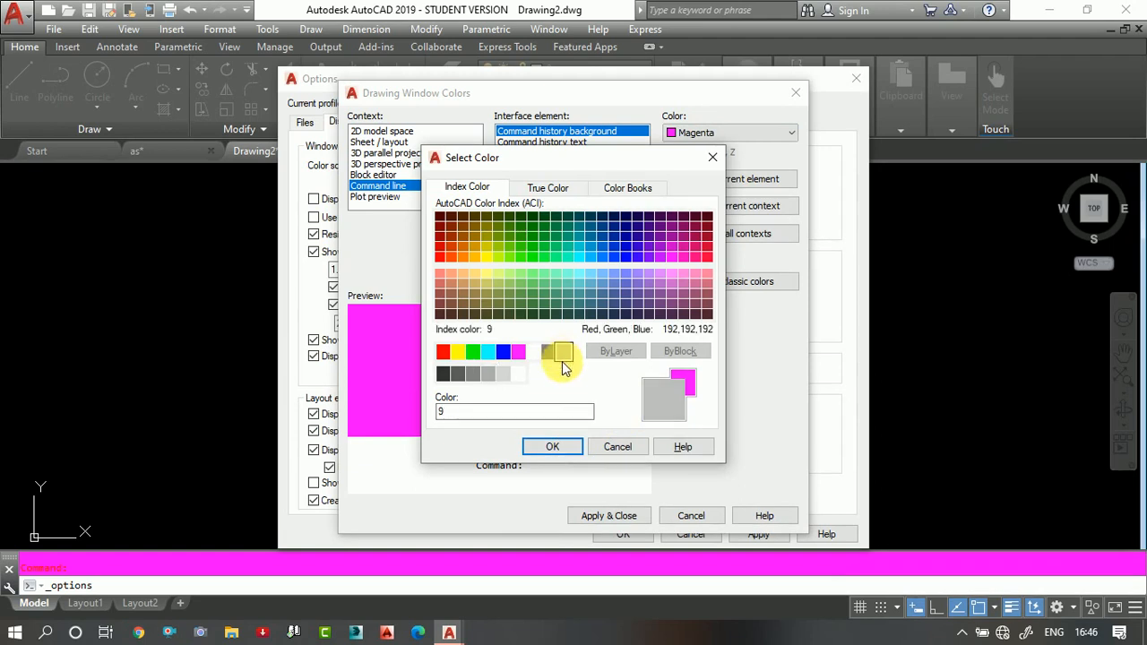
pyautogui.click(553, 447)
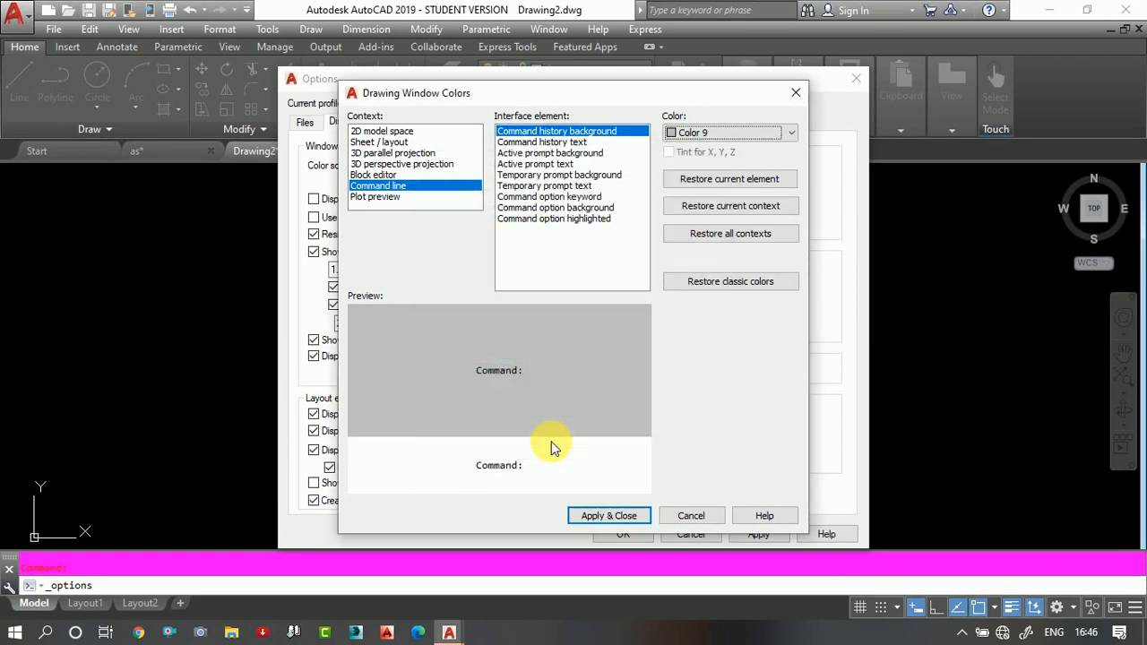
pyautogui.click(606, 514)
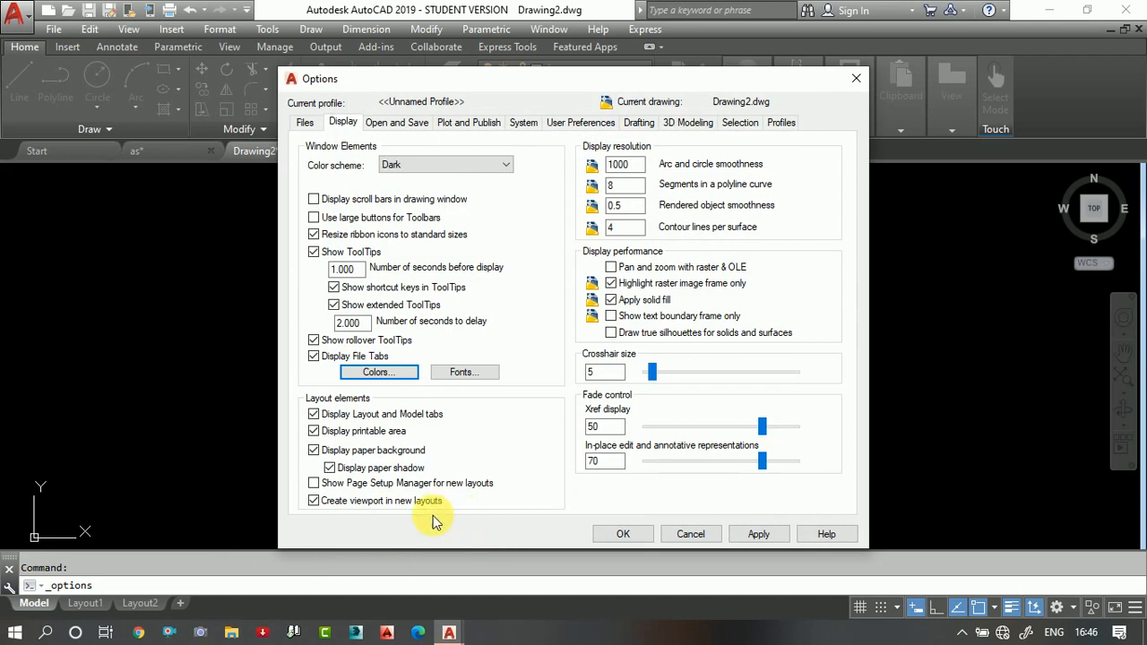
pyautogui.click(758, 535)
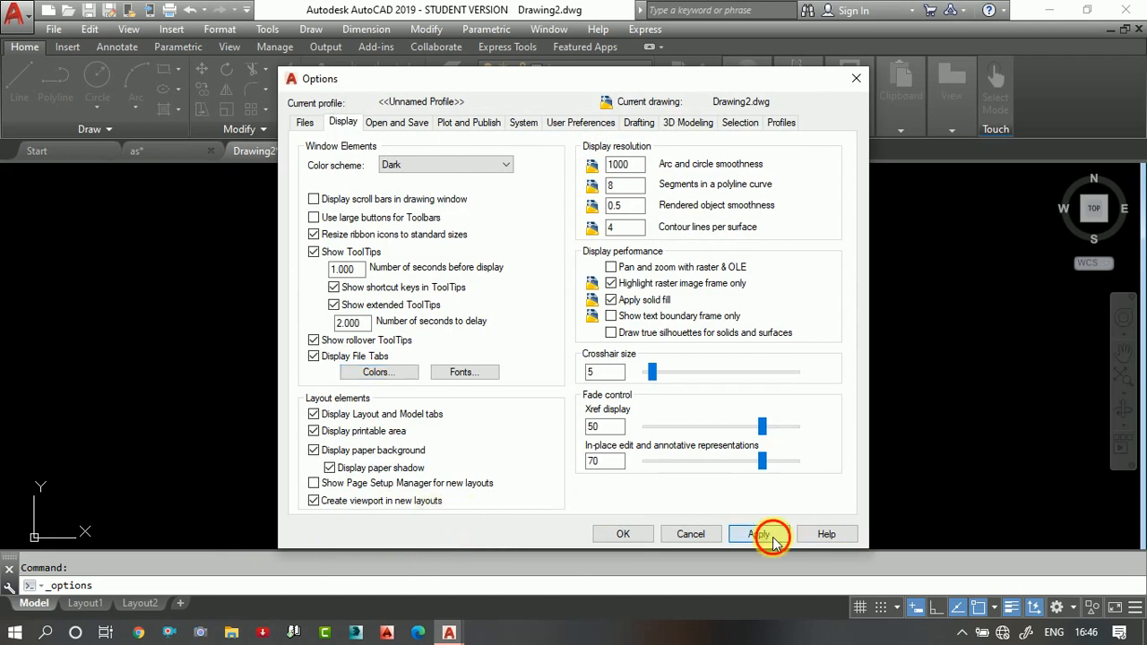
pyautogui.click(623, 536)
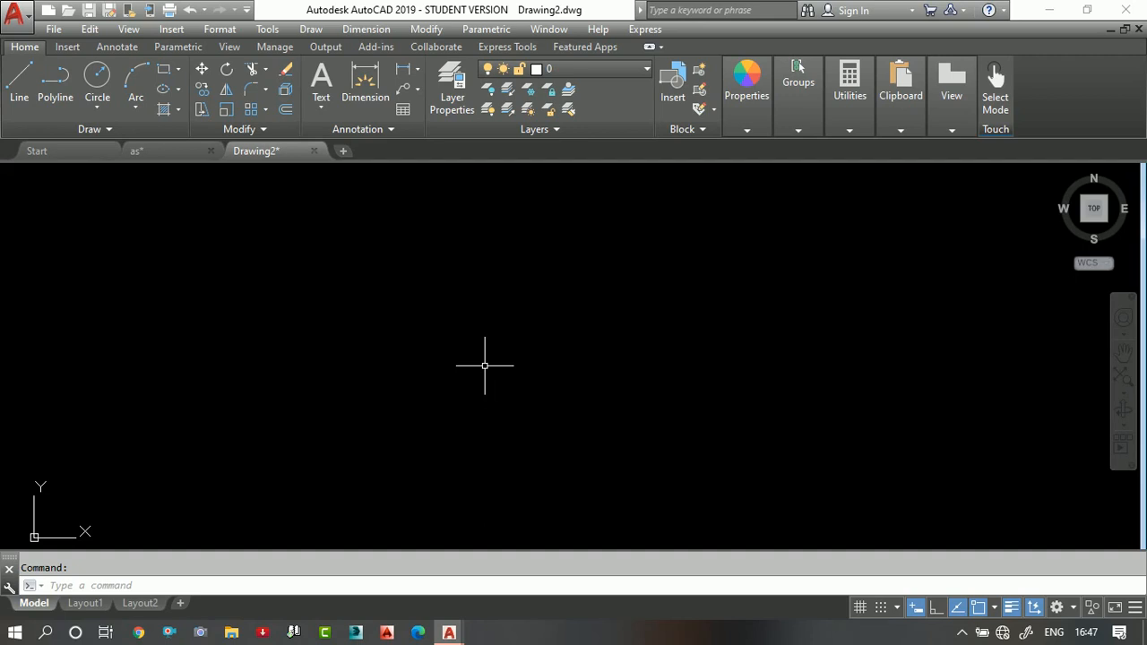
# Set the crosshair size to 65 in the display options and apply it to the drawing
pyautogui.click(266, 36)
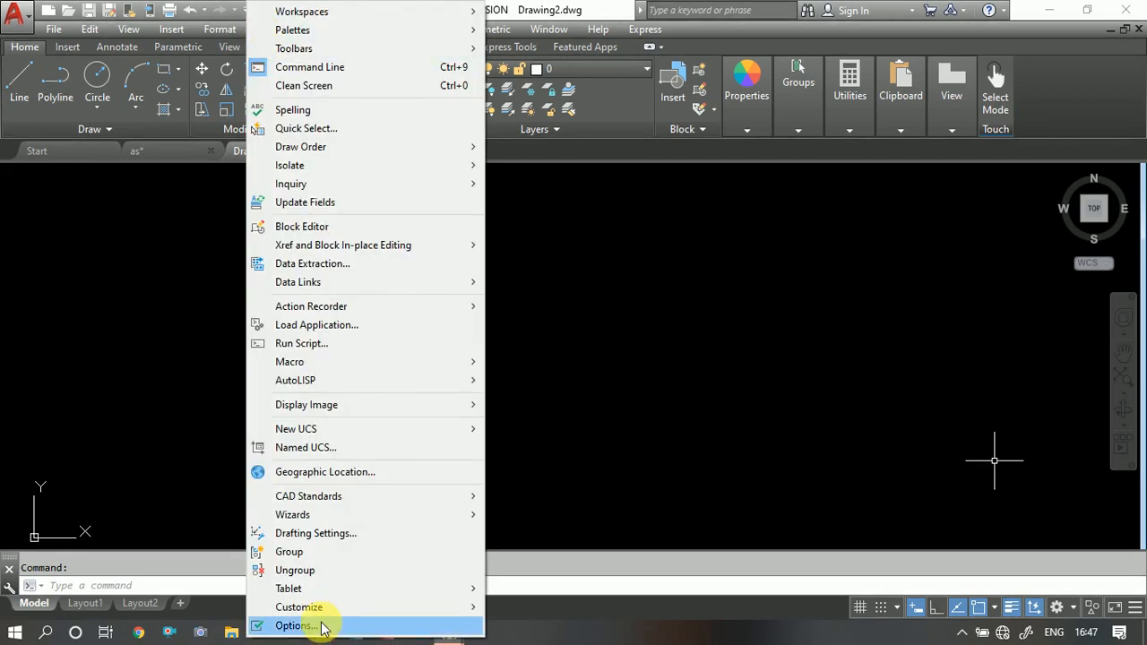
pyautogui.click(296, 625)
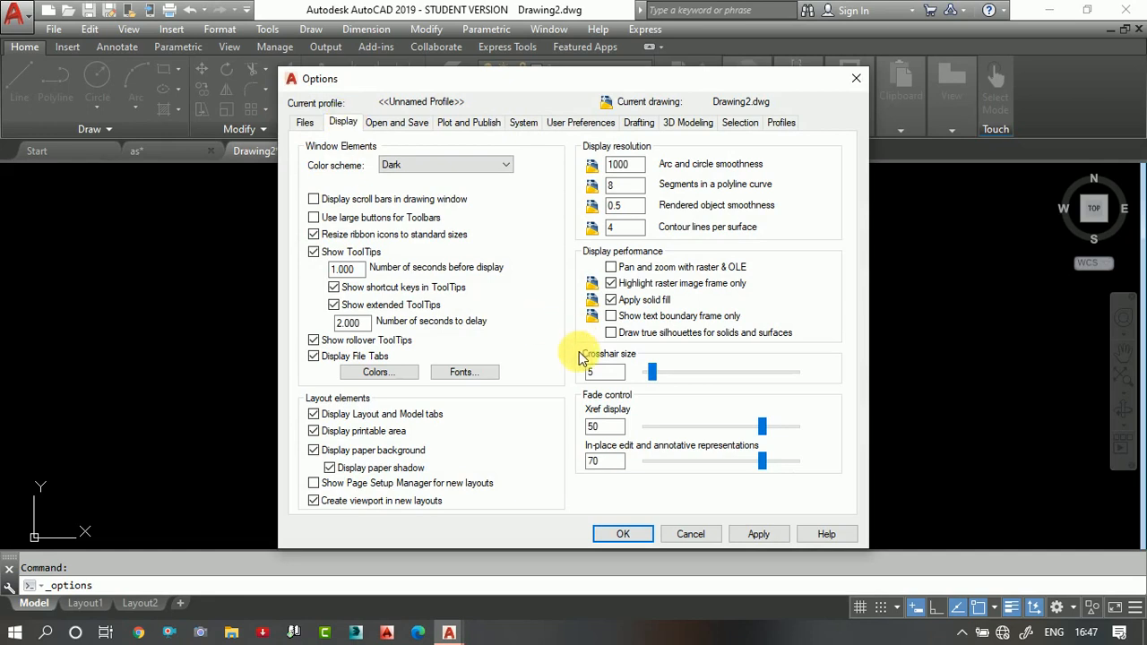
pyautogui.moveTo(652, 371); pyautogui.dragTo(742, 371)
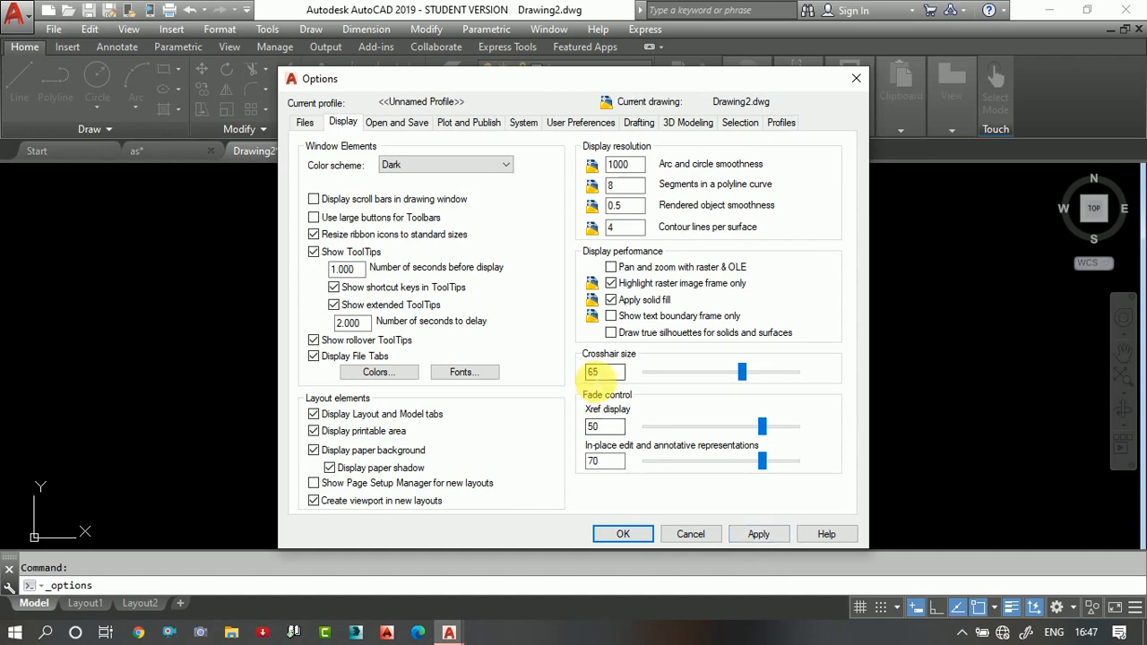
pyautogui.click(760, 535)
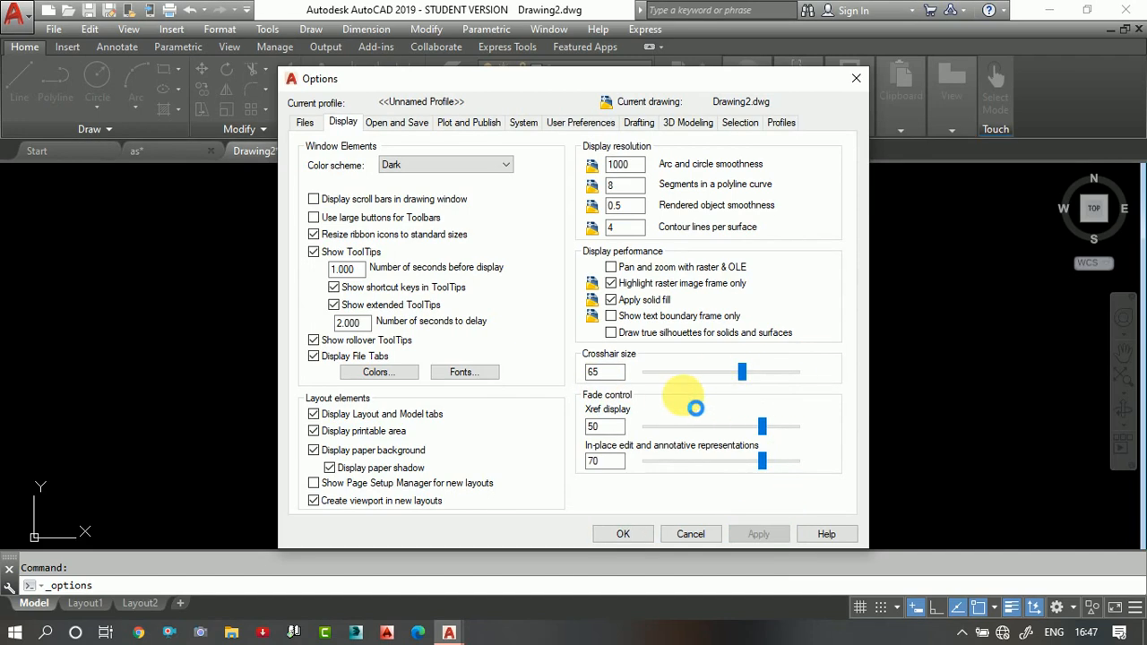
pyautogui.click(624, 535)
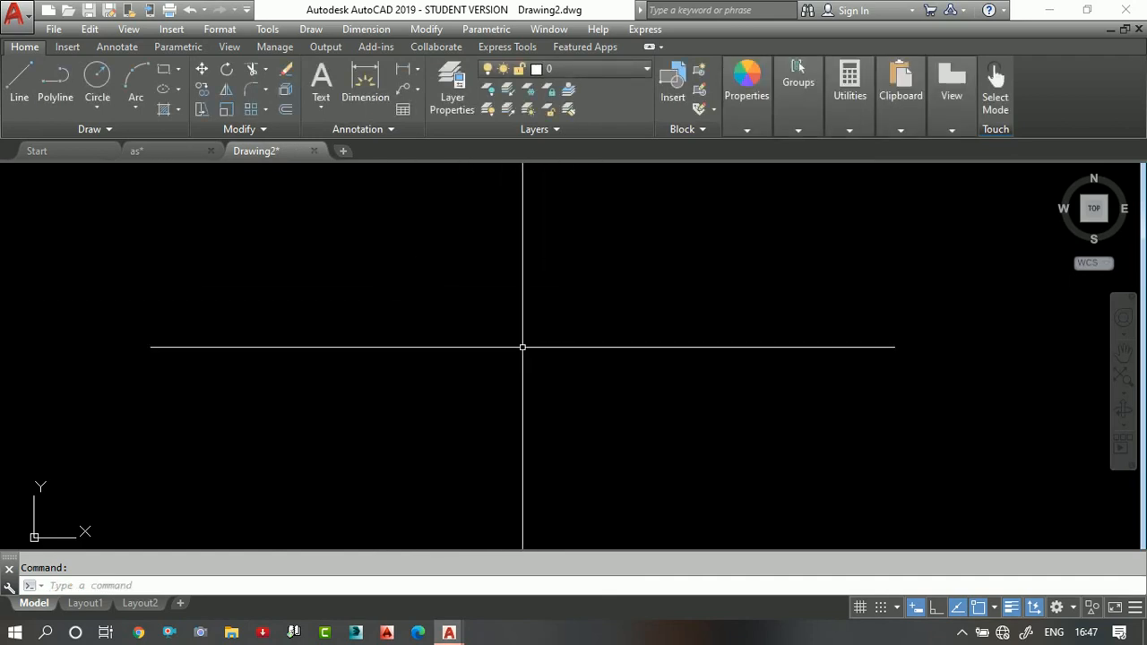
# Set the crosshair size to 18 in the display options, apply it and confirm the options
pyautogui.click(260, 29)
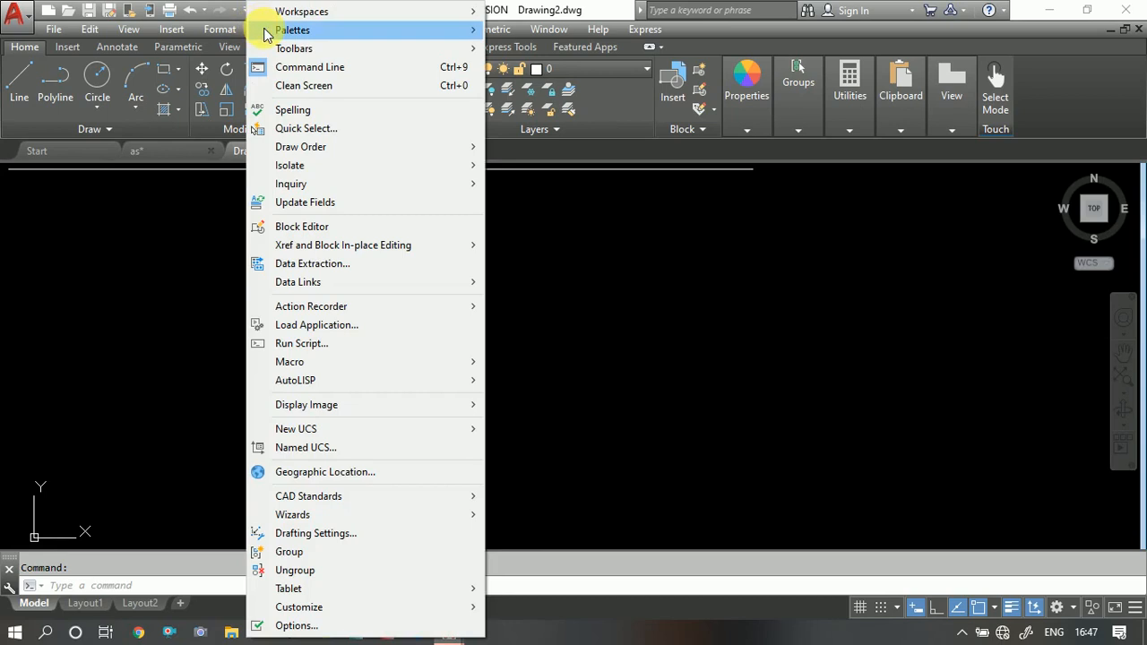
pyautogui.click(301, 620)
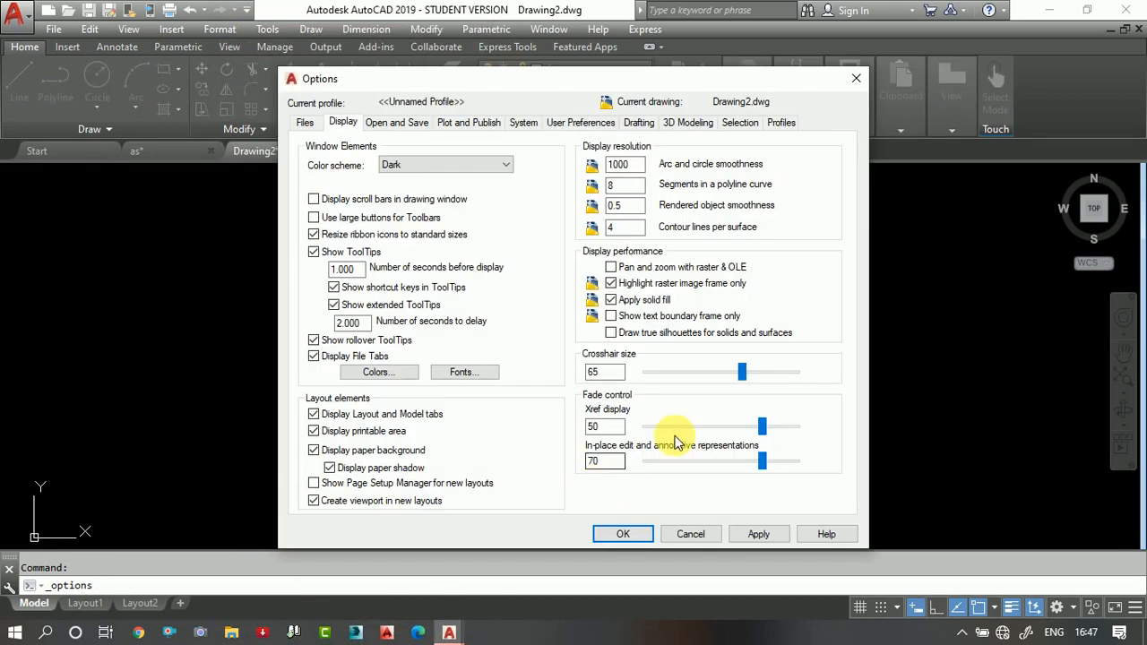
pyautogui.moveTo(742, 376); pyautogui.dragTo(677, 396)
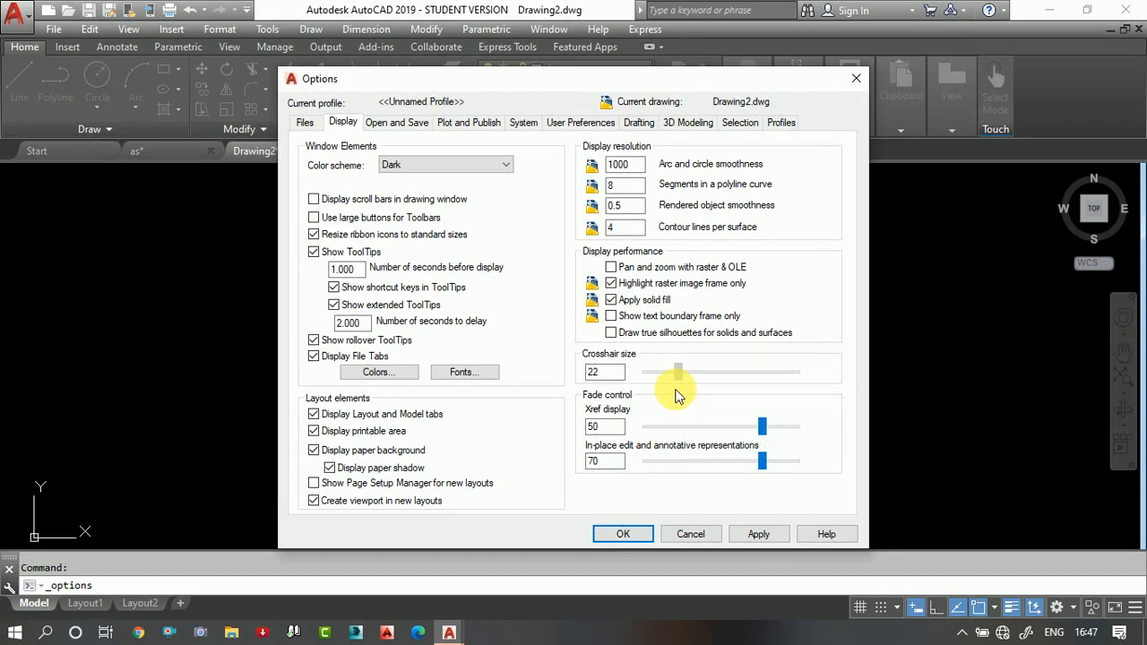
pyautogui.click(758, 533)
pyautogui.moveTo(692, 378)
pyautogui.mouseDown()
pyautogui.moveTo(652, 378)
pyautogui.moveTo(677, 376)
pyautogui.moveTo(663, 390)
pyautogui.moveTo(671, 379)
pyautogui.mouseUp()
pyautogui.click(756, 534)
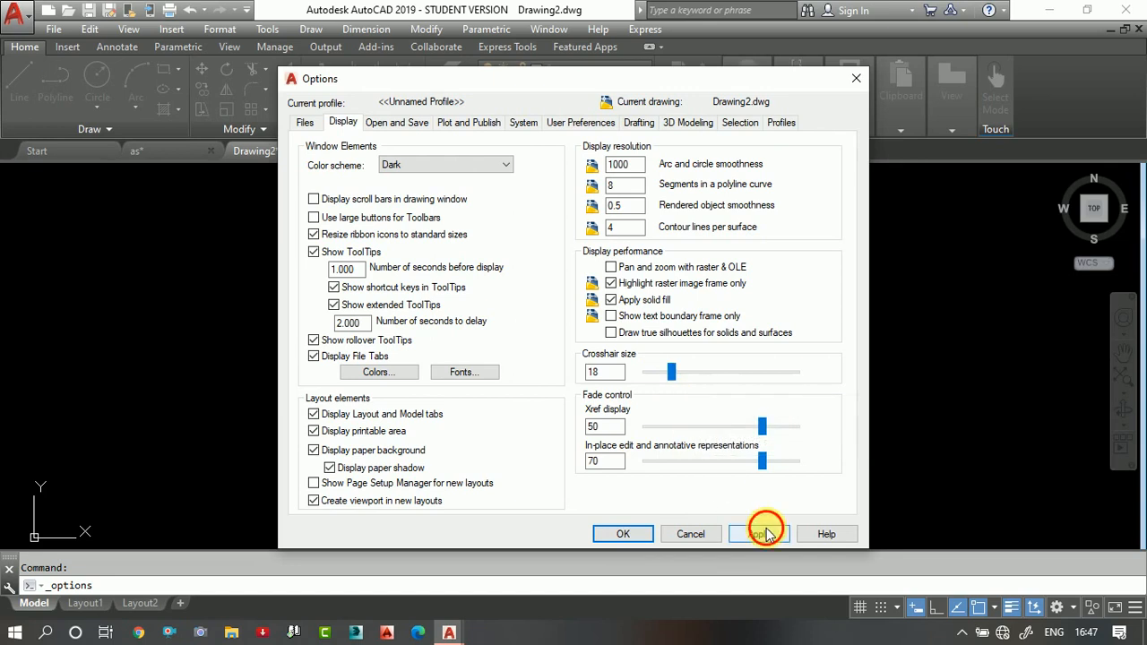
pyautogui.click(623, 535)
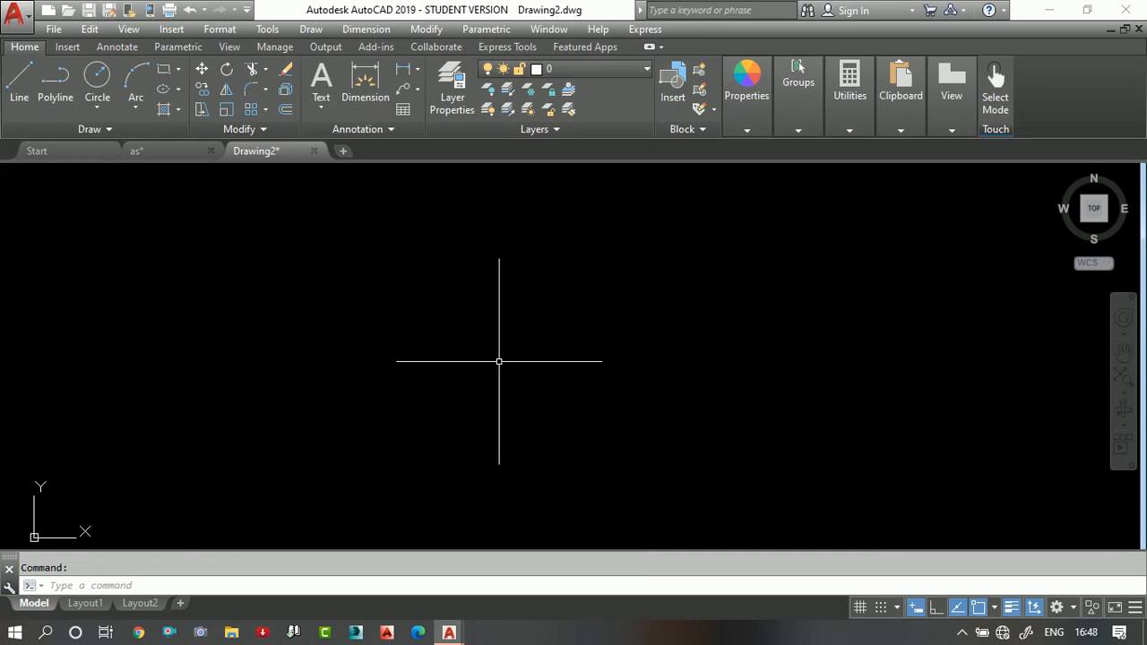
# Enlarge the pickbox to about two thirds of its size range in the selection options, apply it and return to the drawing
pyautogui.click(269, 29)
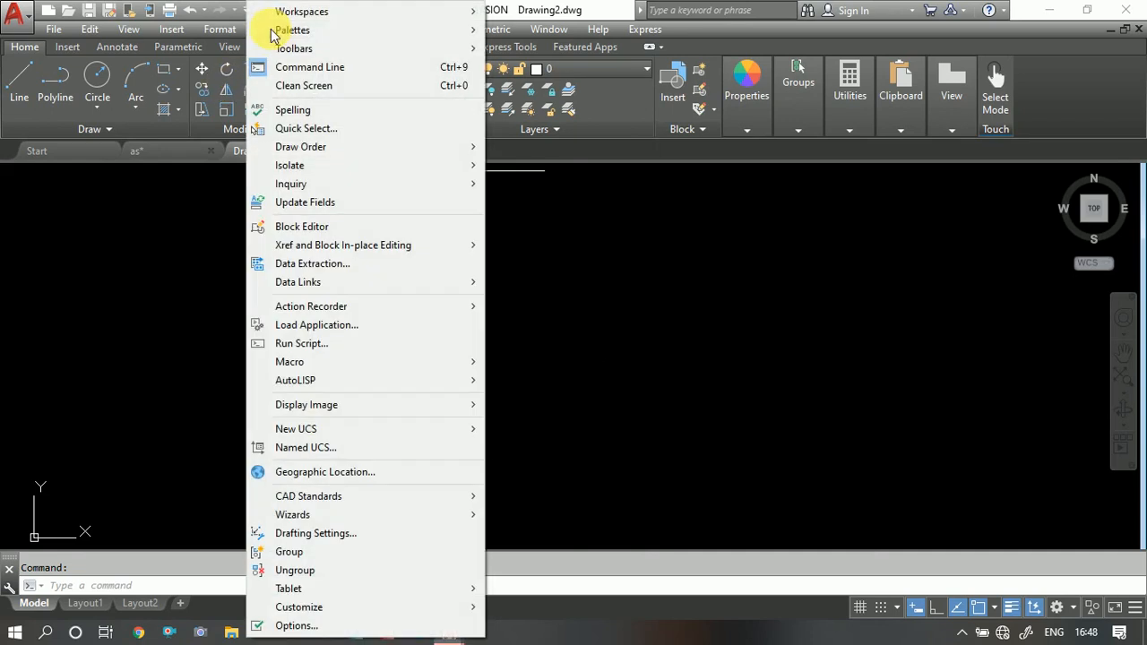
pyautogui.click(299, 625)
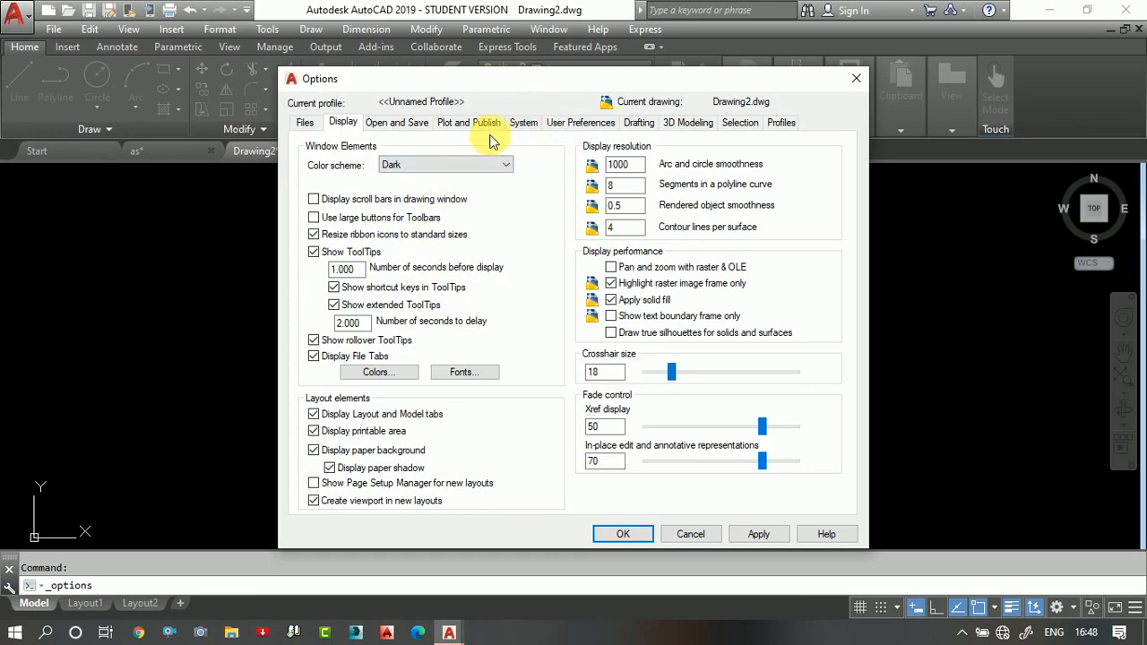
pyautogui.click(631, 129)
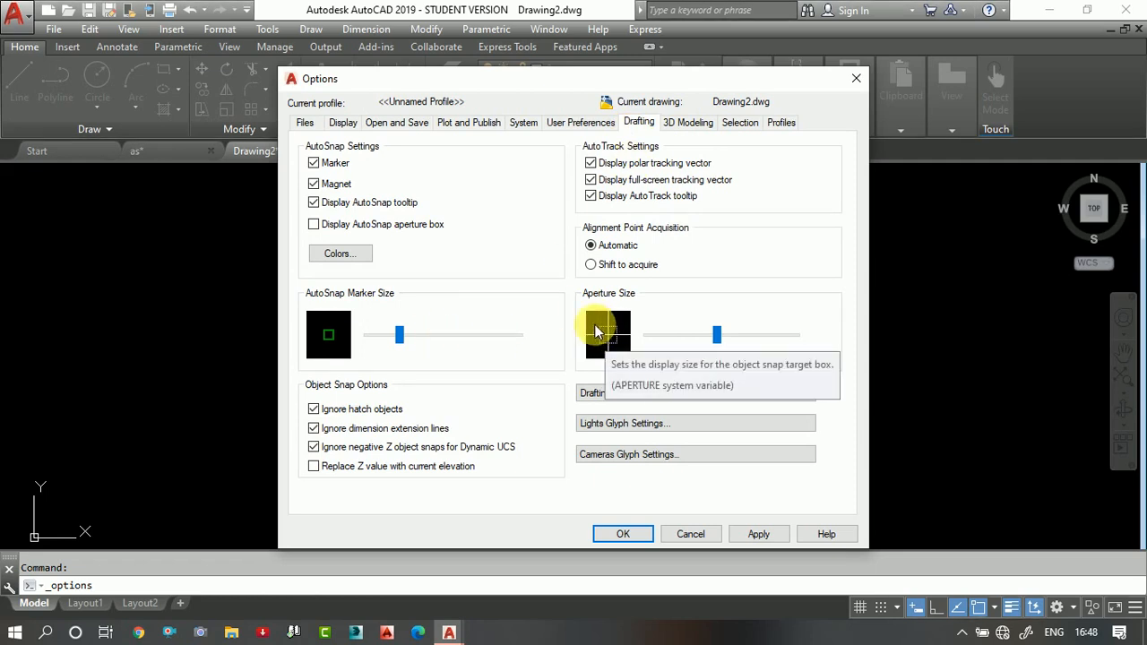
pyautogui.click(740, 124)
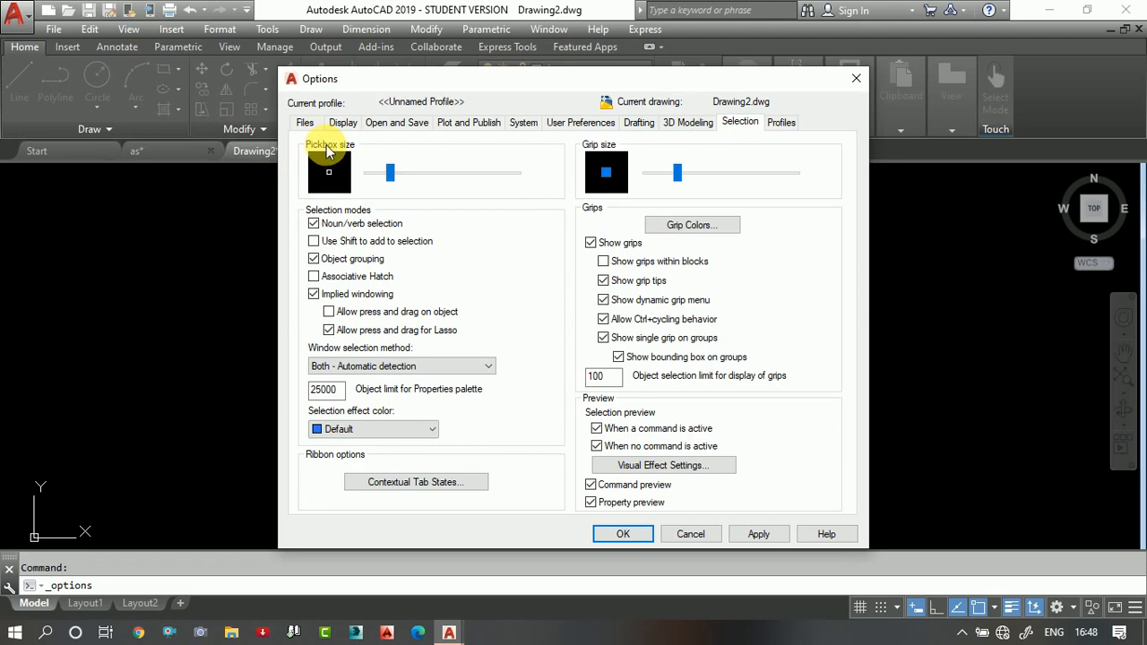
pyautogui.moveTo(388, 171); pyautogui.dragTo(472, 172)
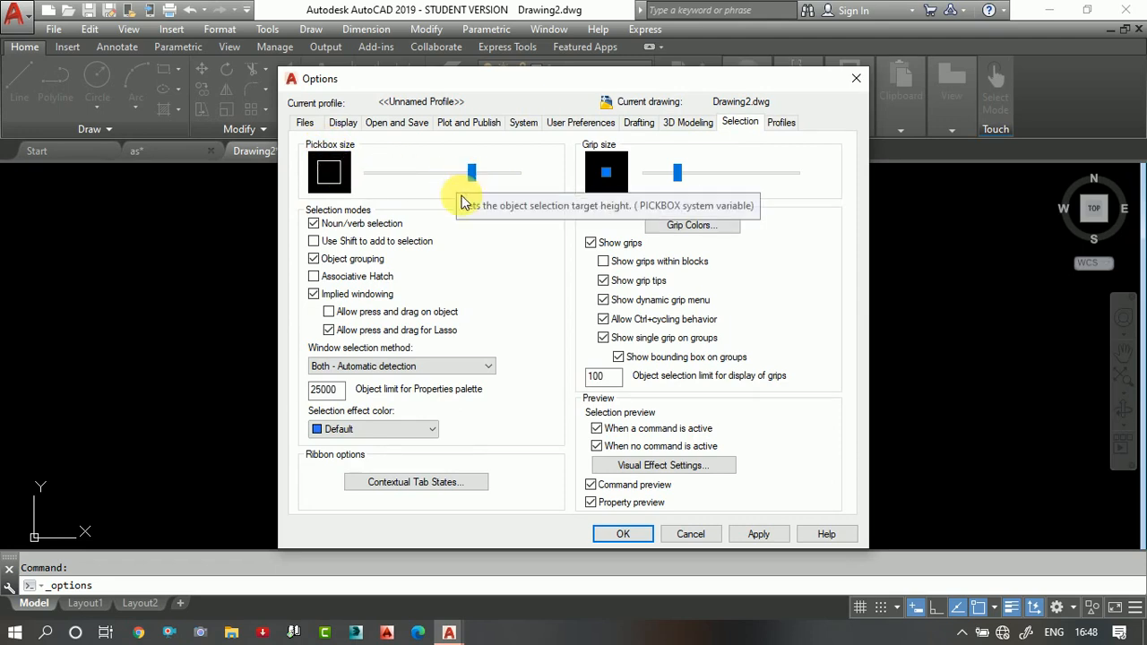
pyautogui.click(758, 534)
pyautogui.click(623, 534)
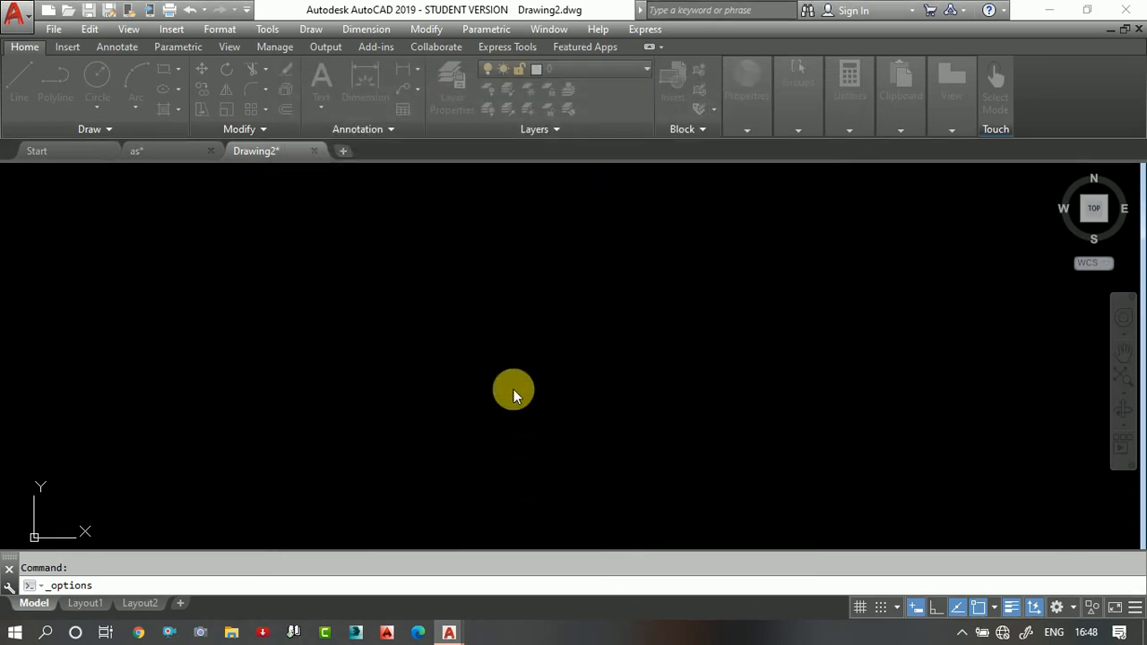
pyautogui.click(514, 391)
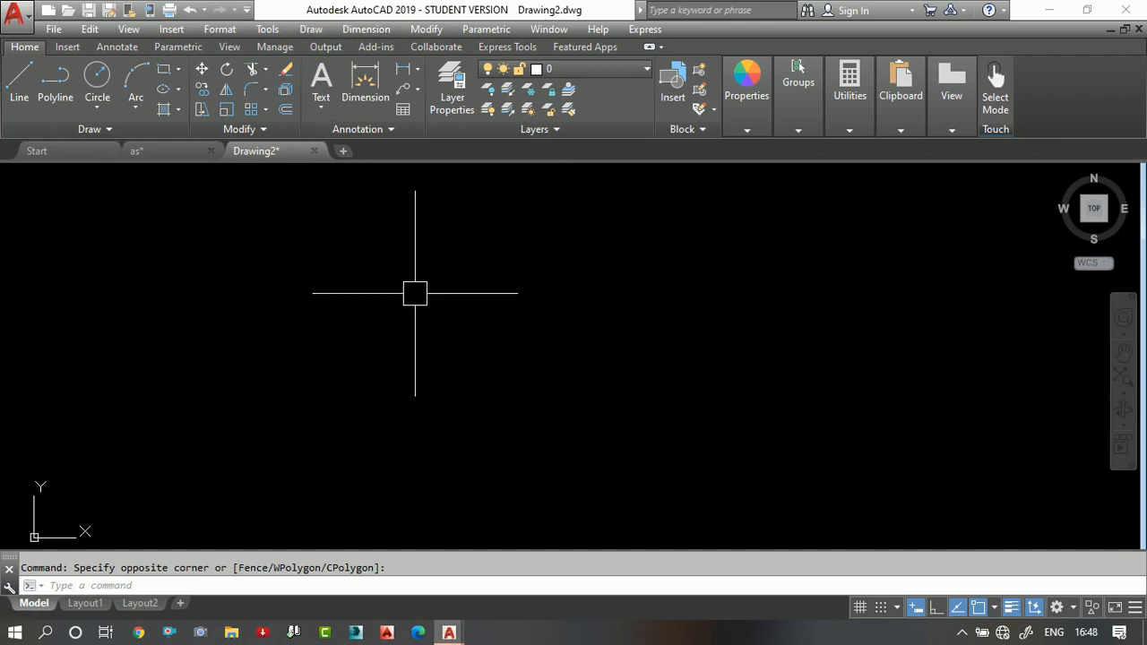
pyautogui.click(268, 28)
pyautogui.click(305, 625)
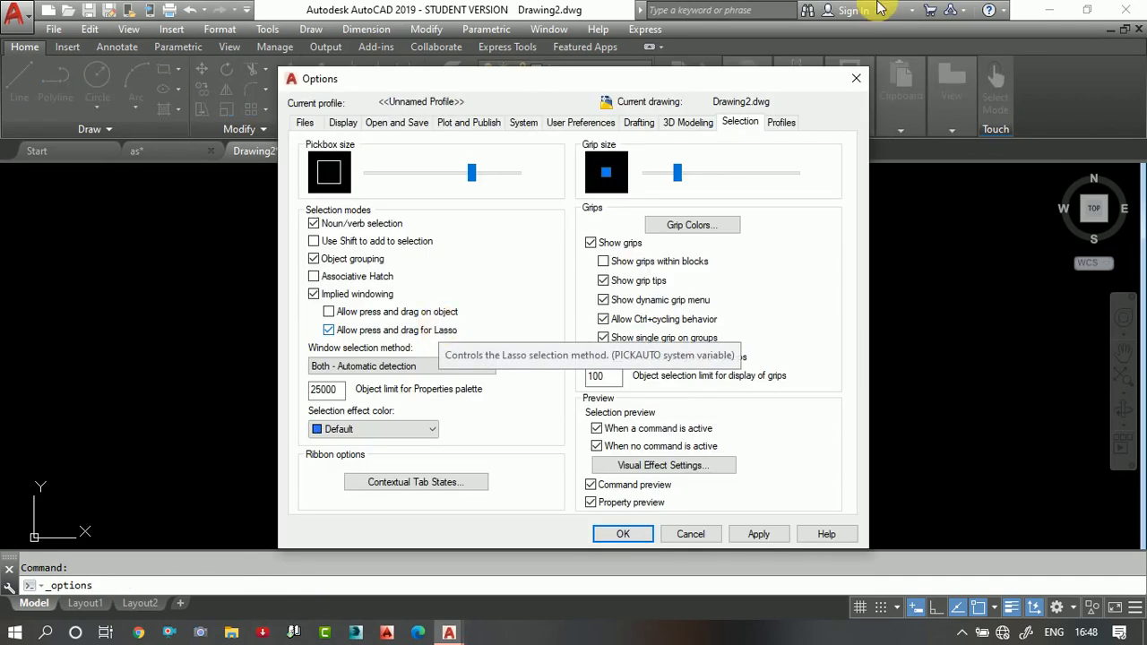
pyautogui.click(856, 78)
# Open the options with the OP command, reduce the pickbox to a medium size, apply it and confirm
pyautogui.write('OP')
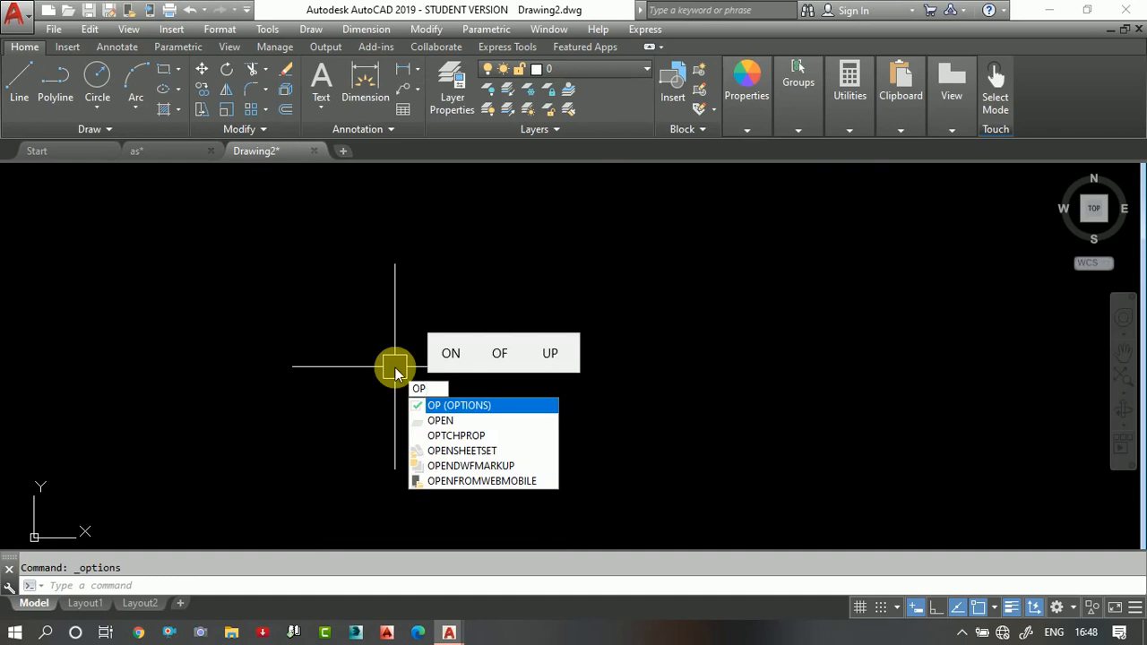
pyautogui.press('Return')
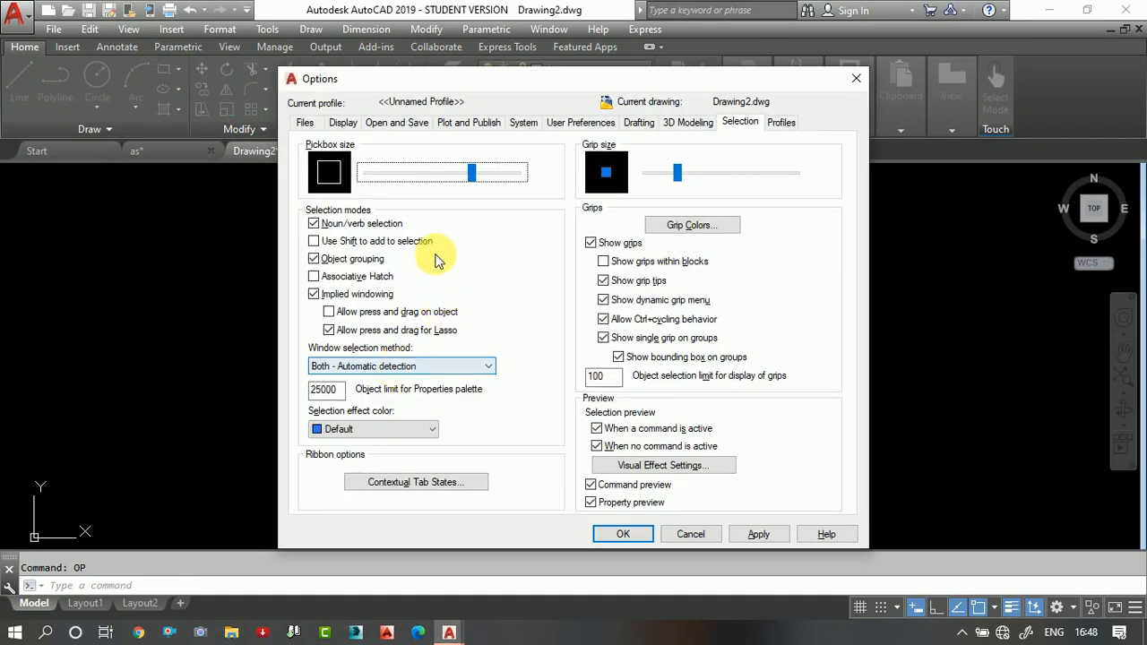
pyautogui.click(390, 181)
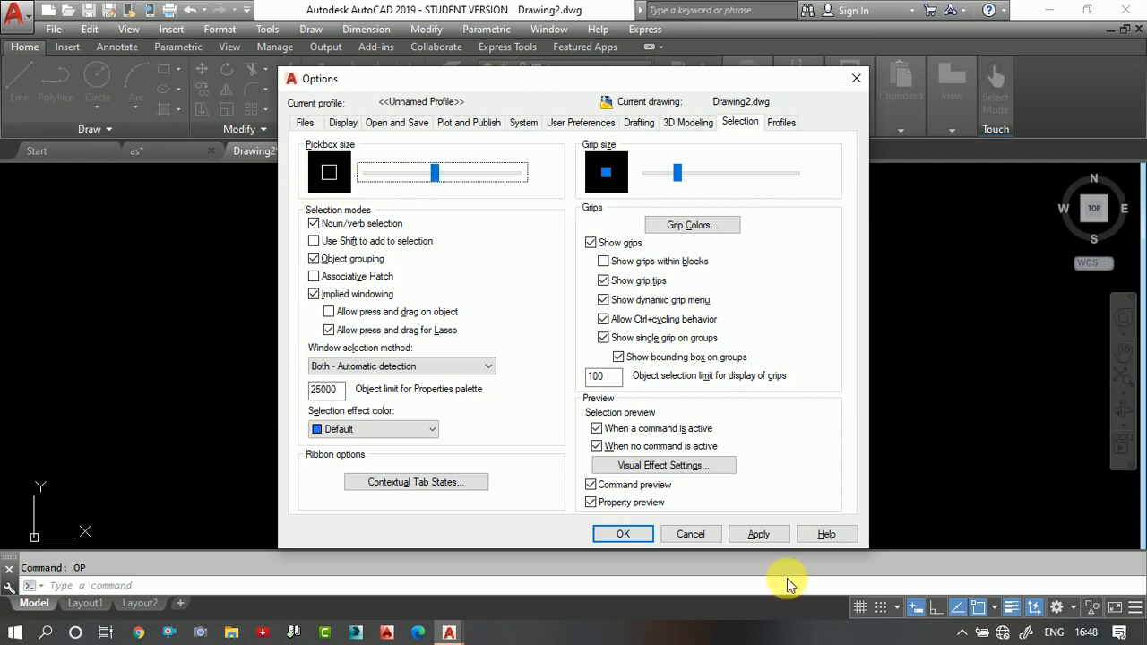
pyautogui.click(757, 535)
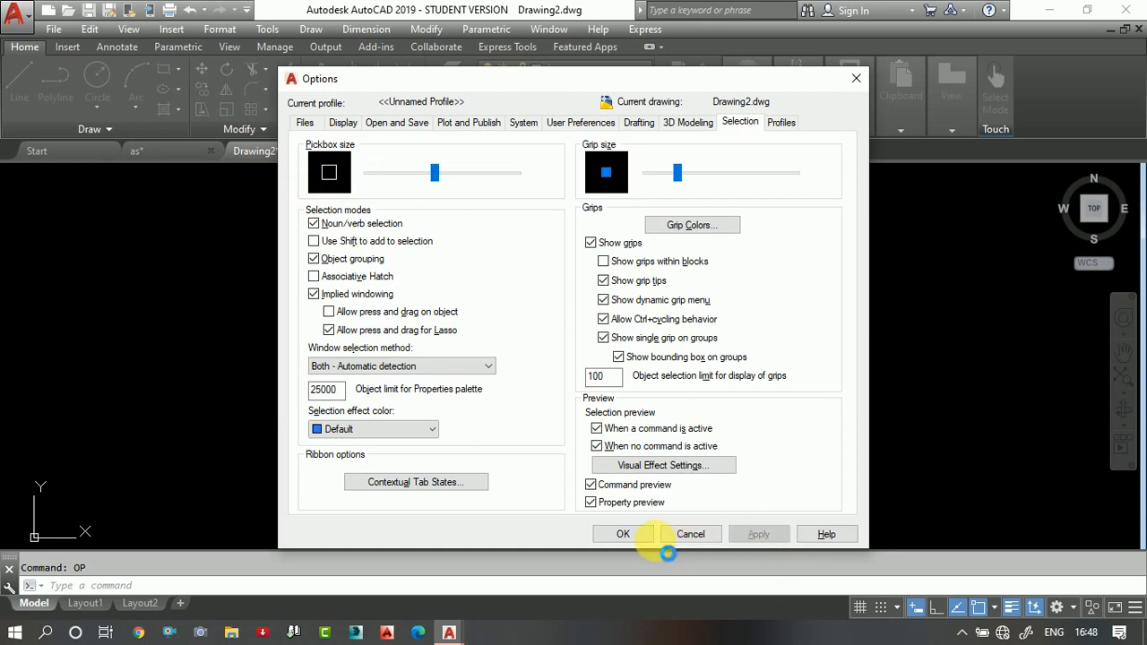
pyautogui.click(624, 534)
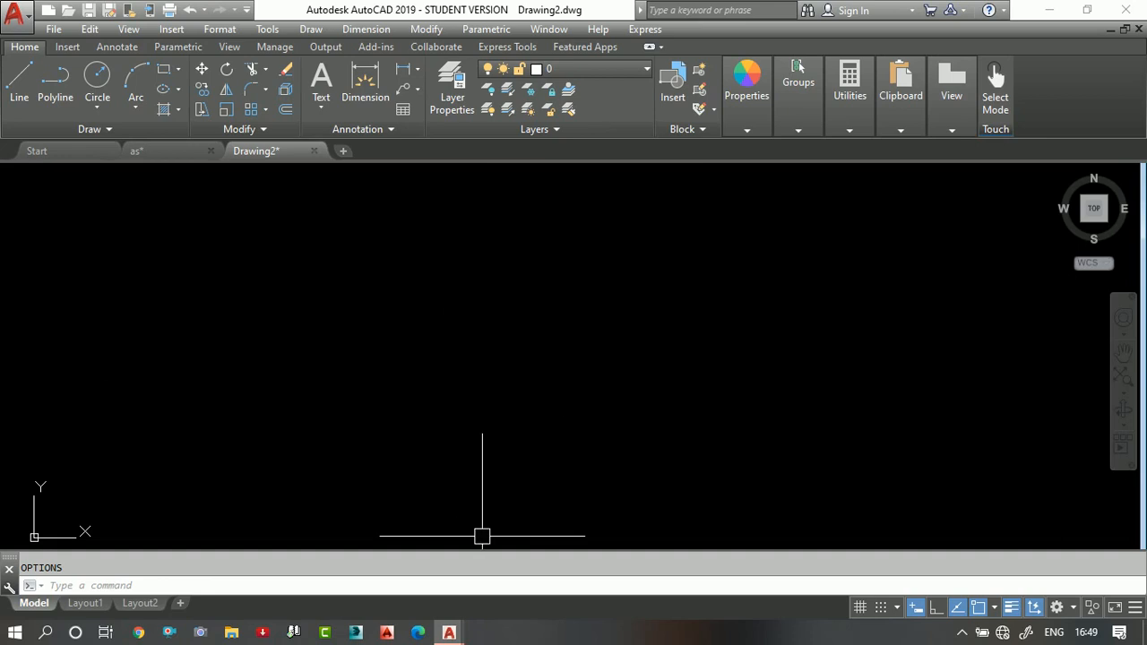
# Try lasso selections and rectangular window and crossing selections in the empty drawing area
pyautogui.moveTo(514, 280)
pyautogui.mouseDown()
pyautogui.moveTo(446, 345)
pyautogui.moveTo(456, 470)
pyautogui.moveTo(531, 453)
pyautogui.moveTo(608, 382)
pyautogui.moveTo(465, 205)
pyautogui.moveTo(341, 377)
pyautogui.moveTo(614, 469)
pyautogui.moveTo(565, 256)
pyautogui.moveTo(362, 375)
pyautogui.moveTo(518, 301)
pyautogui.moveTo(333, 350)
pyautogui.moveTo(525, 403)
pyautogui.moveTo(195, 265)
pyautogui.moveTo(194, 440)
pyautogui.moveTo(296, 477)
pyautogui.moveTo(182, 287)
pyautogui.moveTo(570, 388)
pyautogui.moveTo(556, 383)
pyautogui.mouseUp()
pyautogui.moveTo(397, 400)
pyautogui.mouseDown()
pyautogui.moveTo(461, 235)
pyautogui.moveTo(631, 414)
pyautogui.moveTo(478, 234)
pyautogui.moveTo(535, 475)
pyautogui.mouseUp()
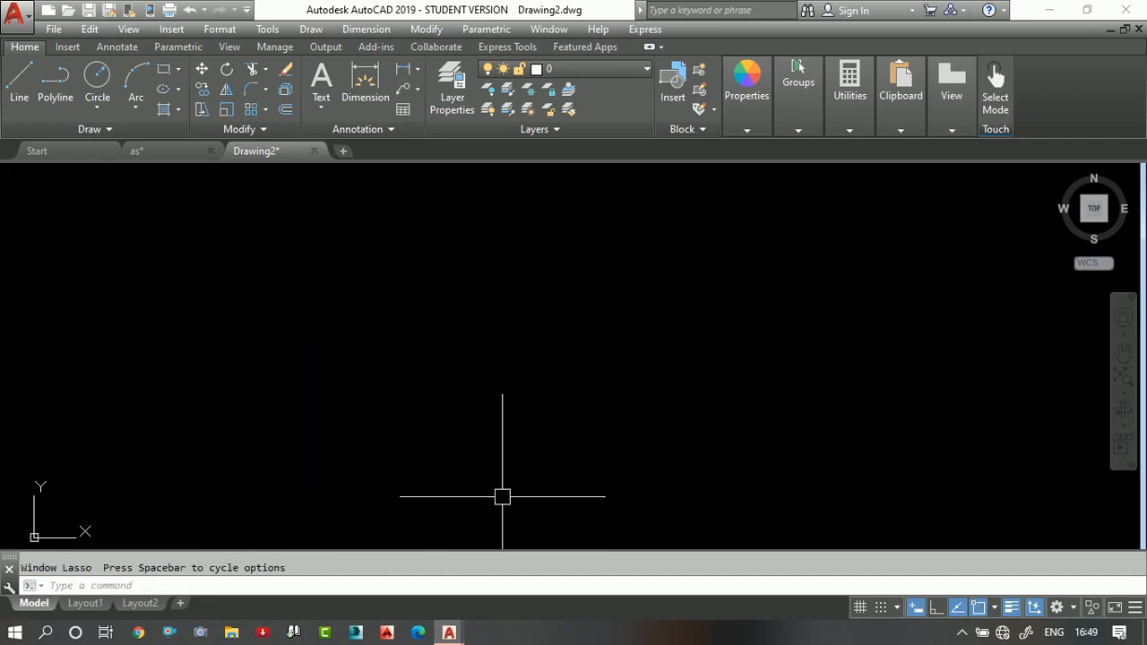
pyautogui.click(576, 255)
pyautogui.click(370, 417)
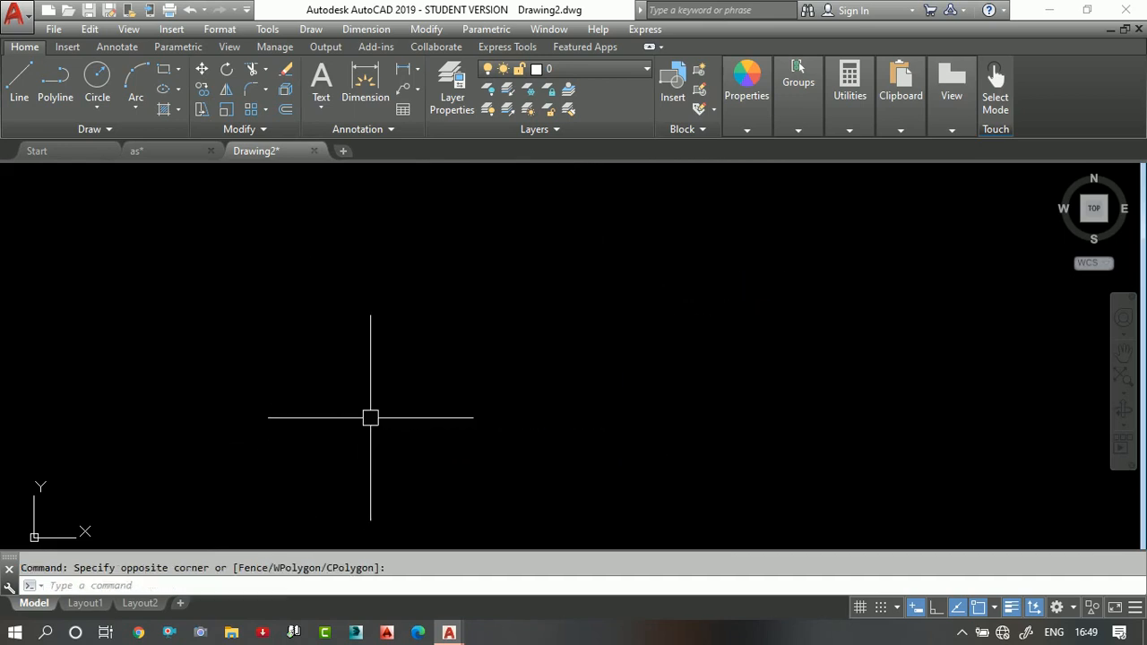
pyautogui.click(347, 238)
pyautogui.click(560, 394)
pyautogui.moveTo(517, 287)
pyautogui.mouseDown()
pyautogui.moveTo(442, 428)
pyautogui.moveTo(476, 281)
pyautogui.moveTo(387, 323)
pyautogui.moveTo(534, 459)
pyautogui.moveTo(511, 371)
pyautogui.mouseUp()
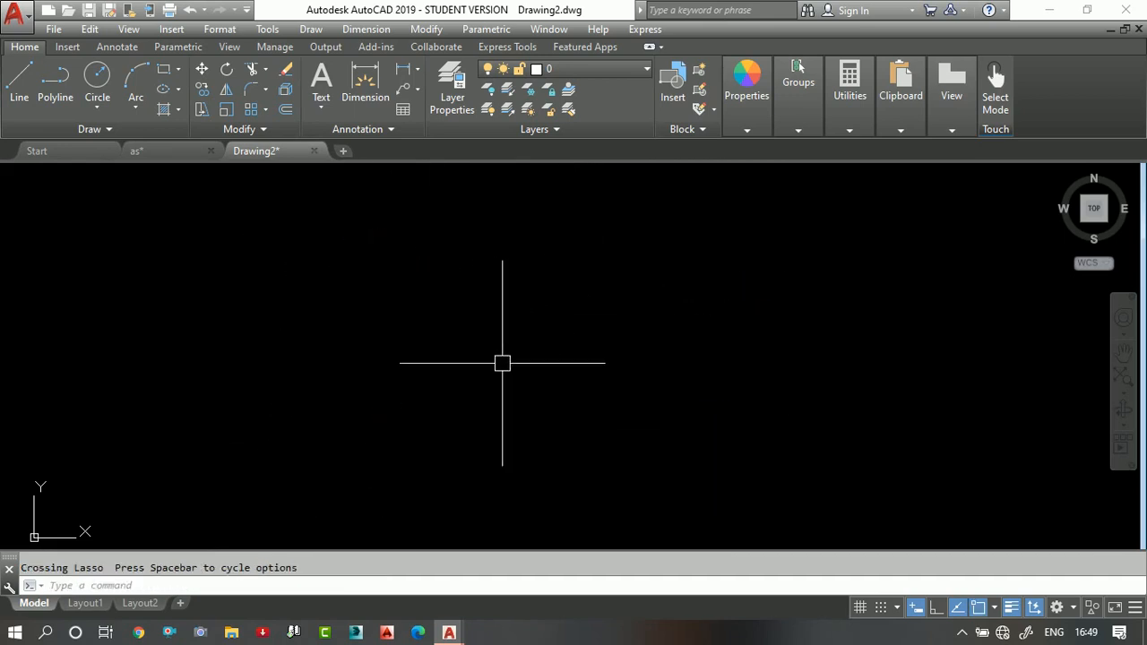
# Examine the lasso setting among the selection modes with OP, close the options and try another lasso selection
pyautogui.write('OP')
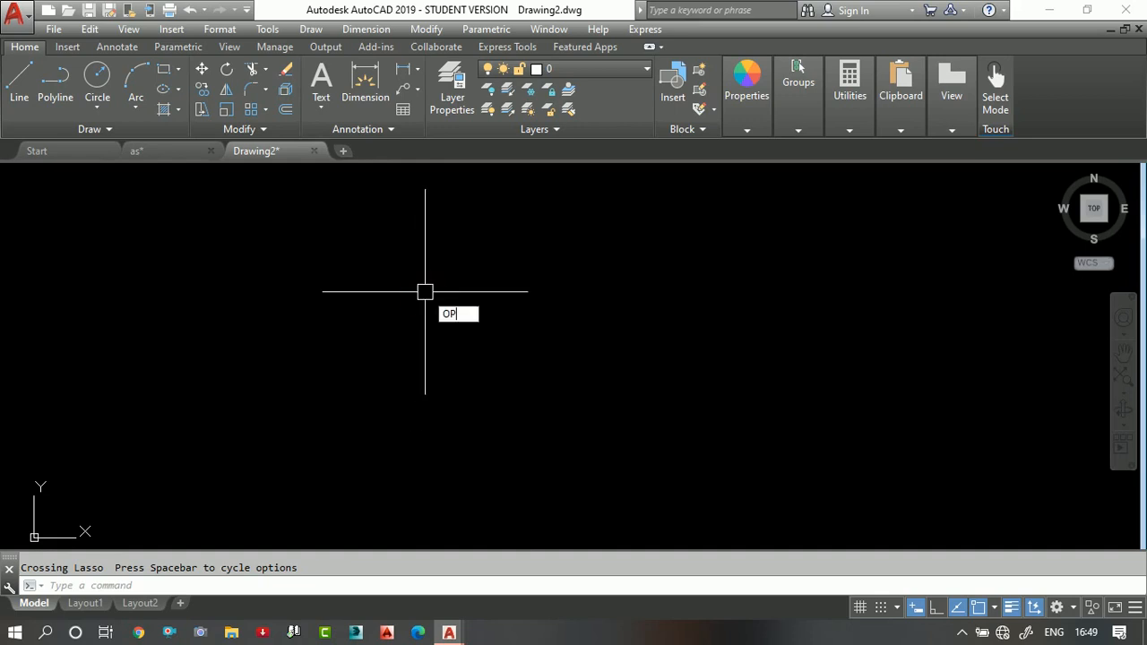
pyautogui.press('Return')
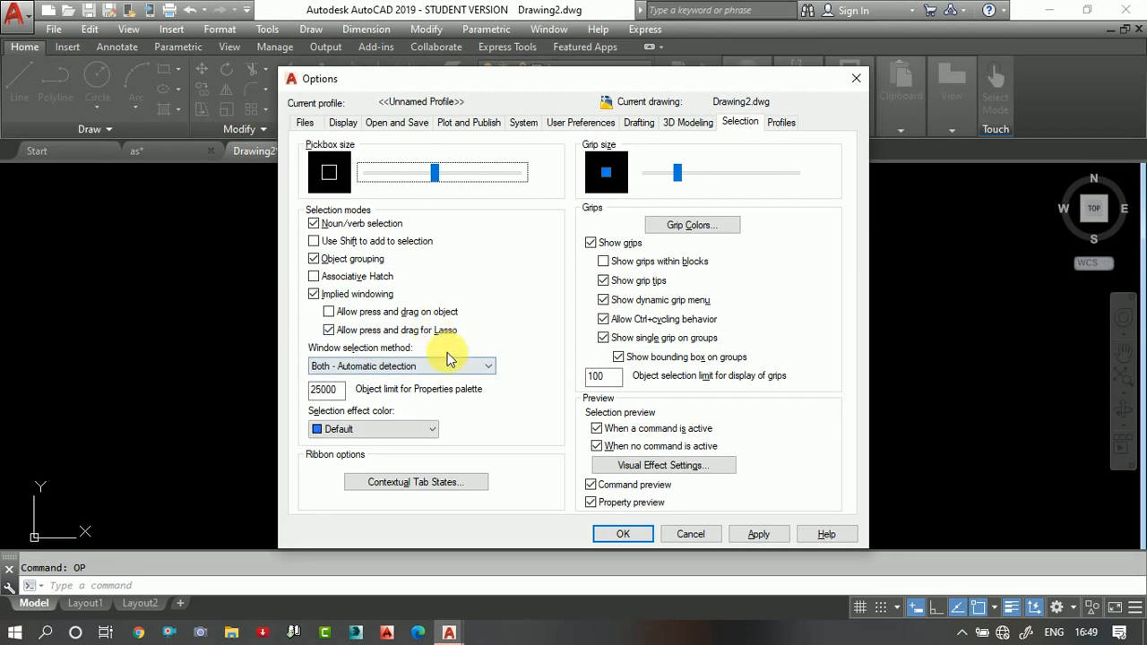
pyautogui.click(867, 71)
pyautogui.moveTo(504, 339)
pyautogui.mouseDown()
pyautogui.moveTo(494, 355)
pyautogui.moveTo(379, 364)
pyautogui.moveTo(409, 256)
pyautogui.moveTo(578, 313)
pyautogui.moveTo(683, 529)
pyautogui.moveTo(718, 409)
pyautogui.moveTo(686, 209)
pyautogui.moveTo(520, 493)
pyautogui.moveTo(515, 474)
pyautogui.mouseUp()
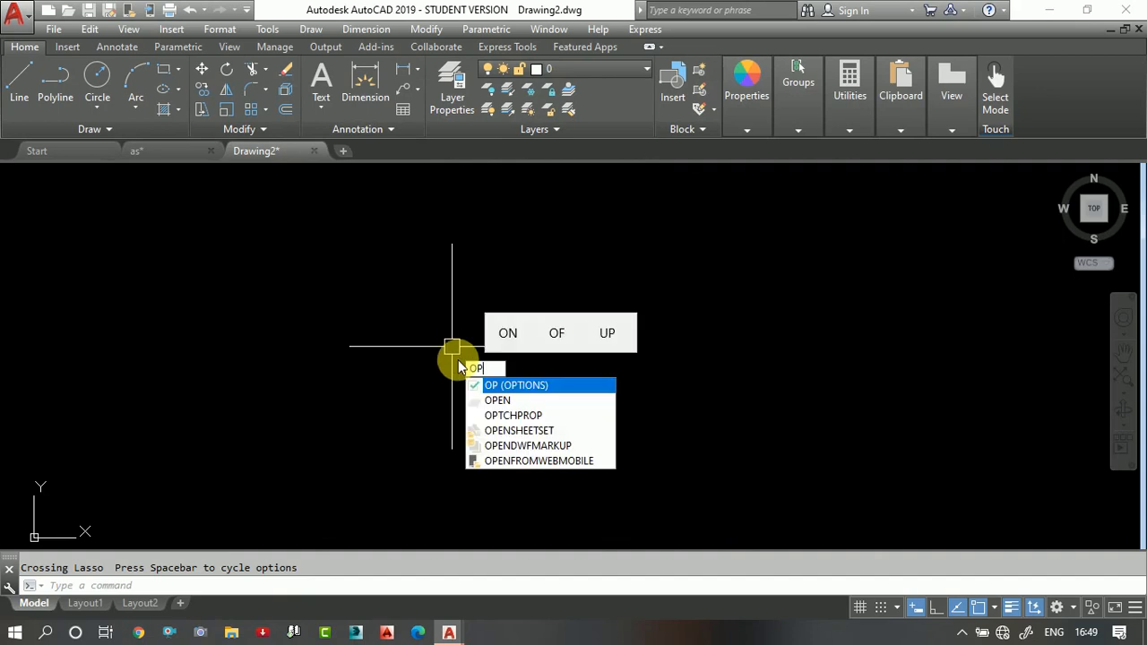
# Enable "Allow press and drag on object" and disable "Allow press and drag for Lasso" in the selection modes, apply and confirm
pyautogui.press('Return')
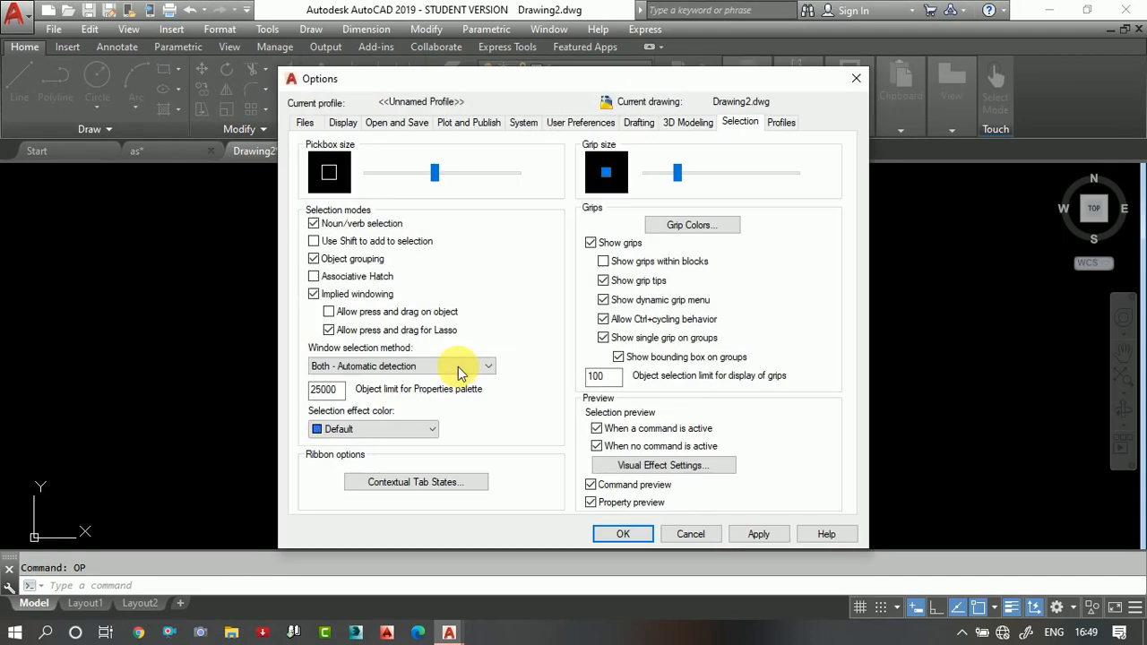
pyautogui.click(329, 312)
pyautogui.click(330, 312)
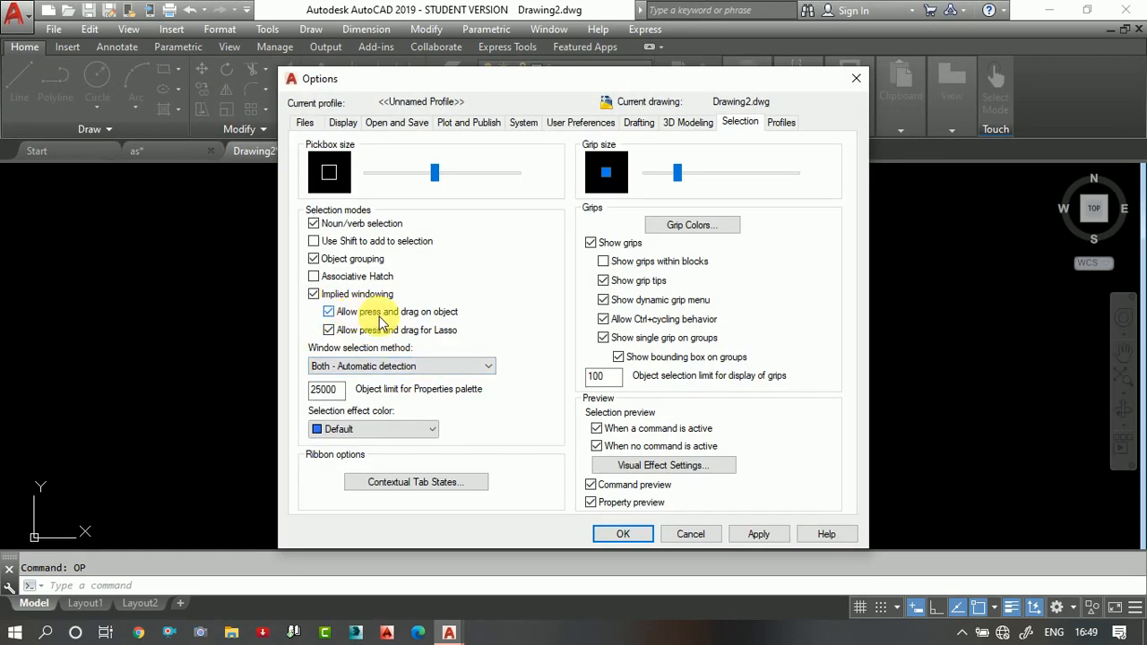
pyautogui.click(331, 333)
pyautogui.click(757, 535)
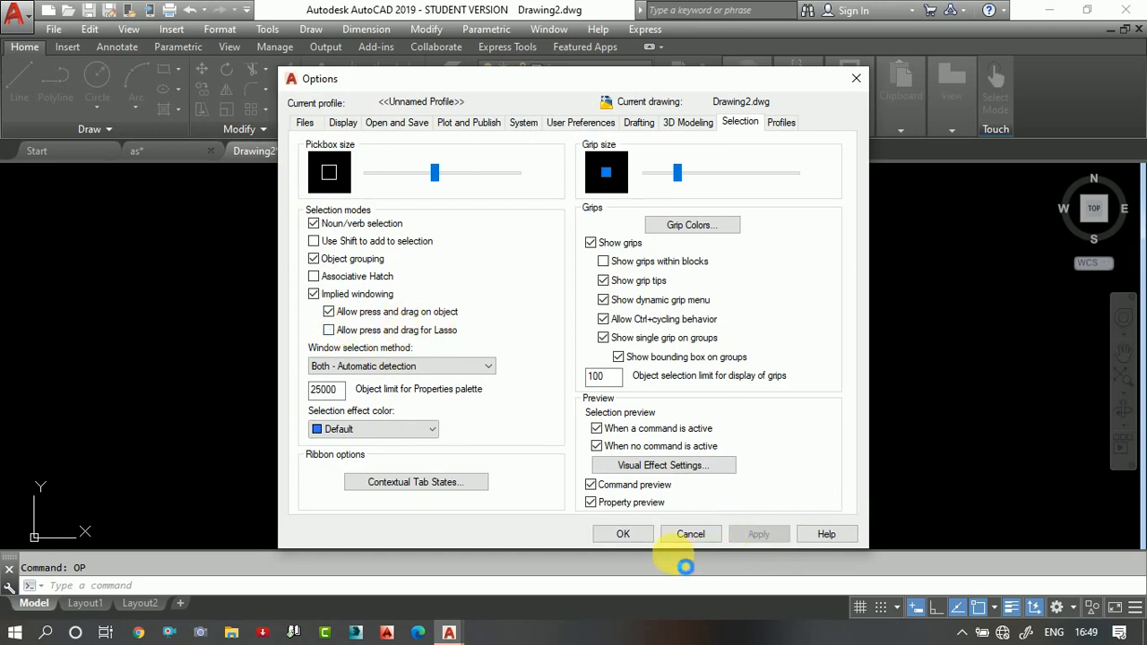
pyautogui.click(624, 534)
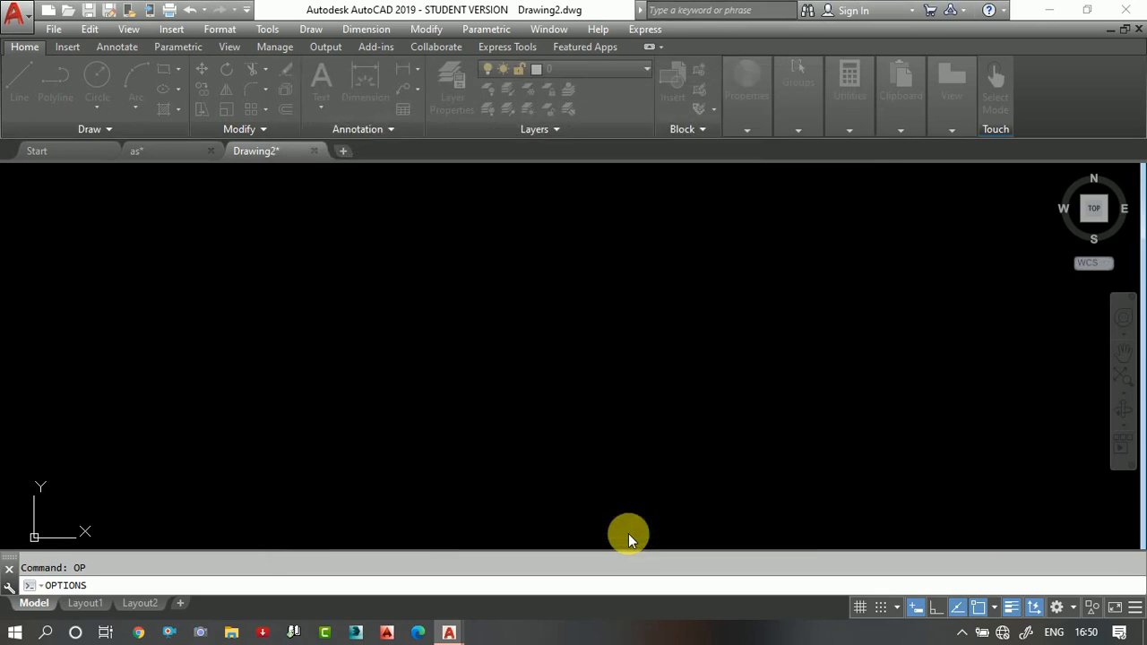
# Test the rectangular crossing and window selections in the empty drawing area with the lasso turned off
pyautogui.click(520, 266)
pyautogui.click(471, 354)
pyautogui.click(528, 291)
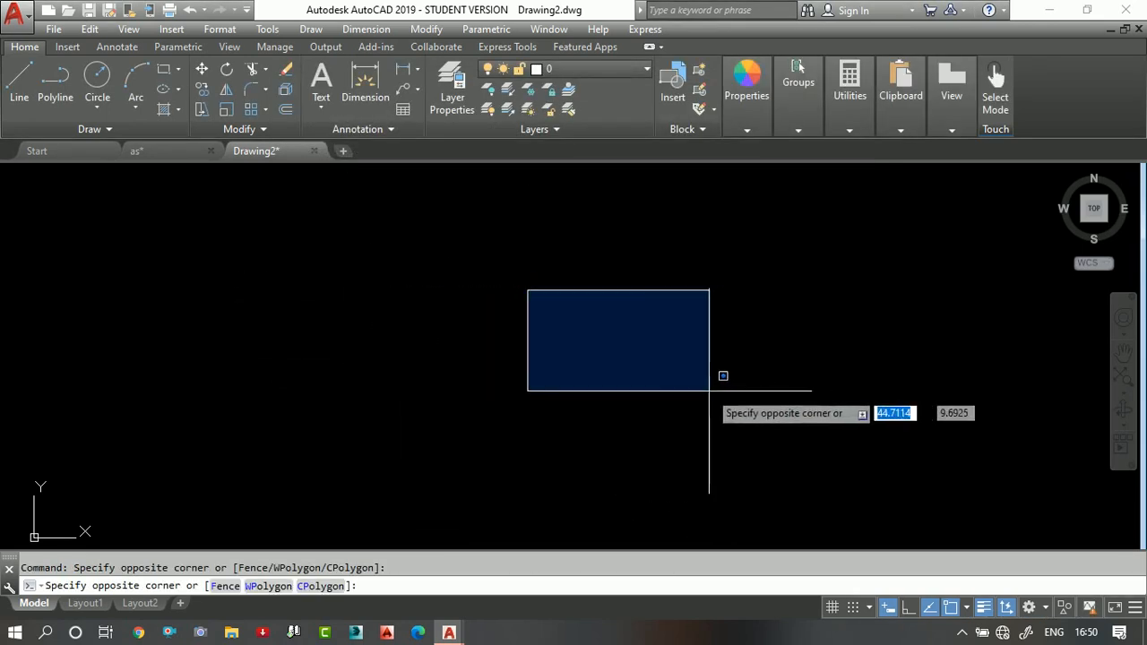
pyautogui.click(677, 438)
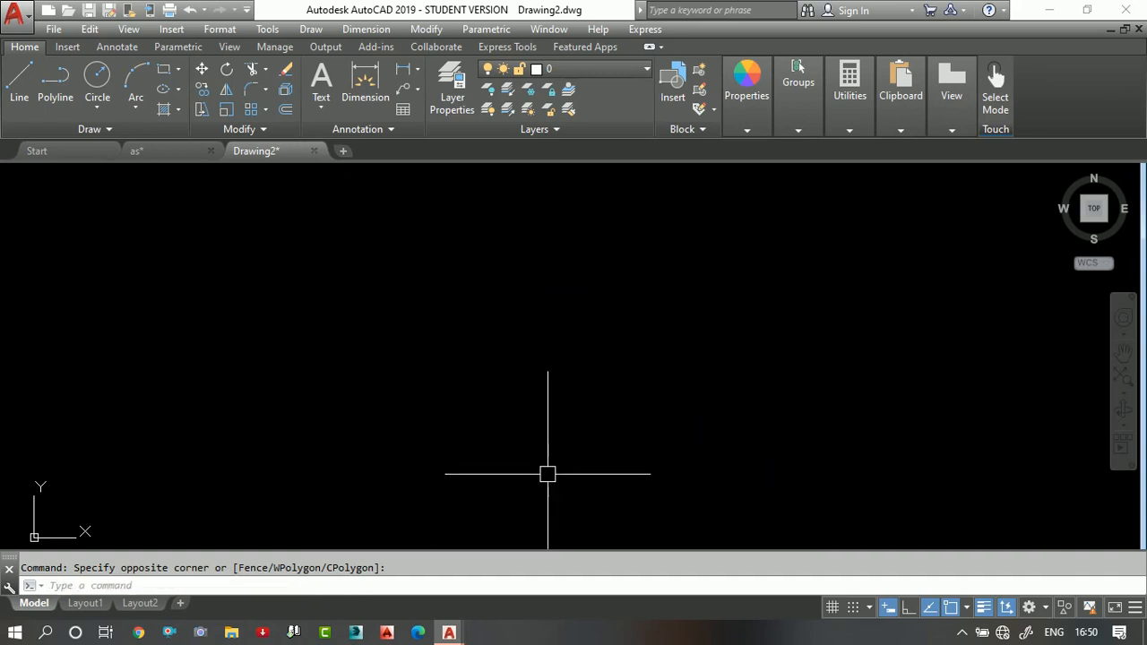